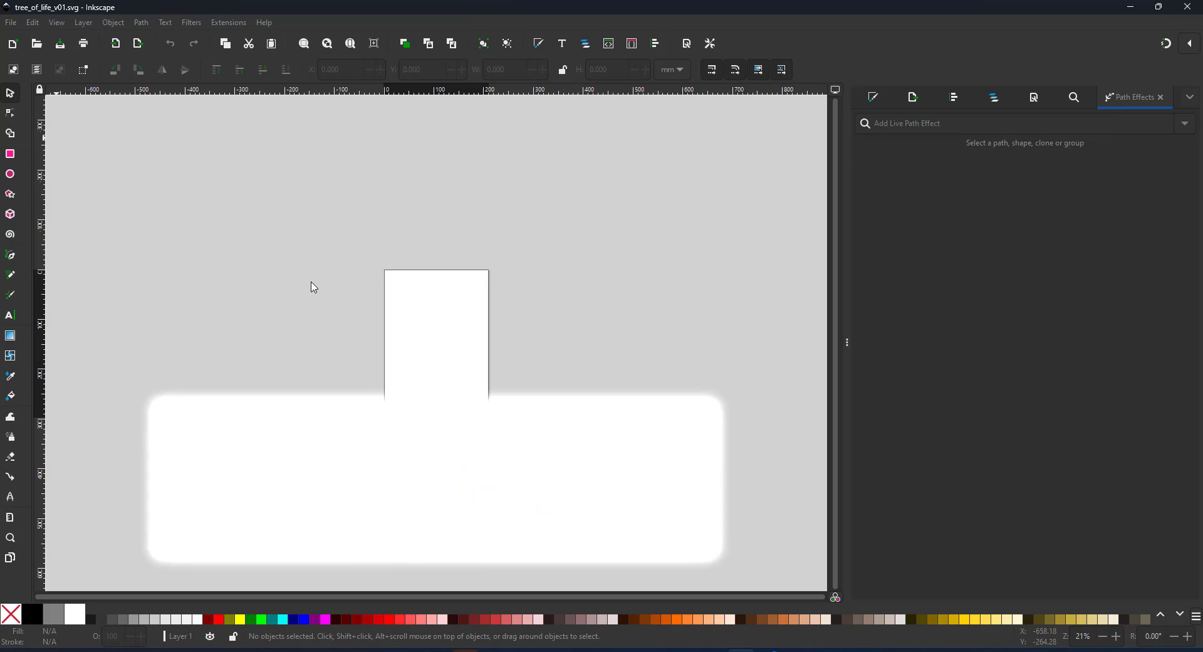
Step: Save the document, and set the page size to 300 mm wide by 300 mm high
{"action": "key", "text": "ctrl+s"}
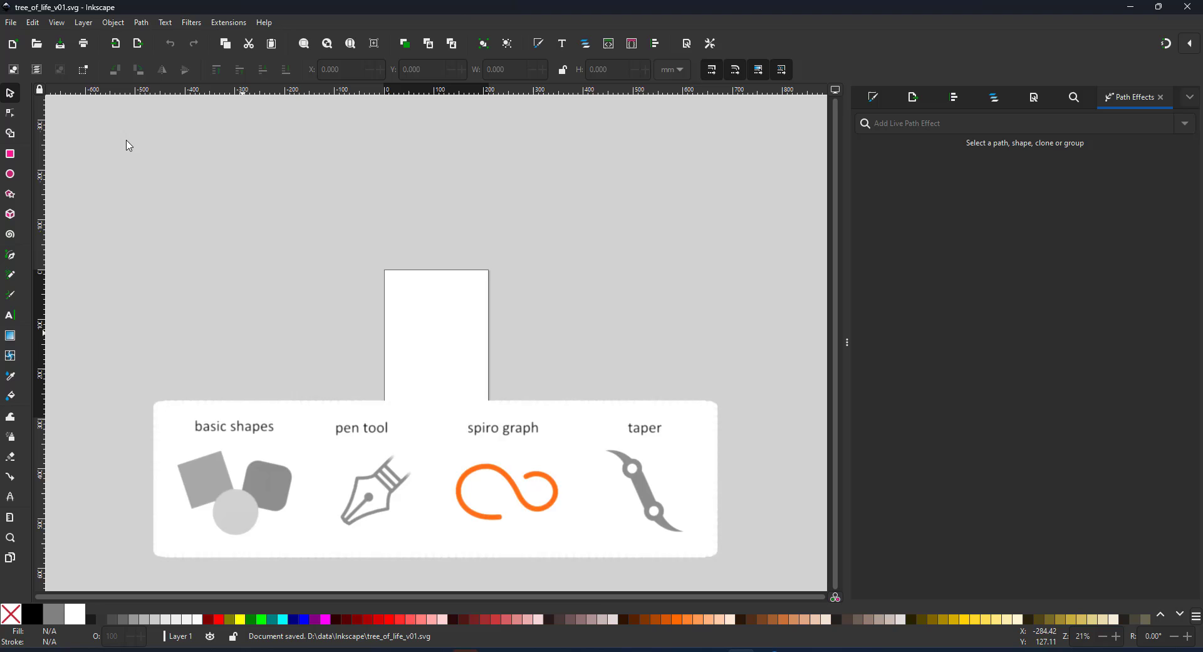
{"action": "left_click", "coordinate": [1028, 99]}
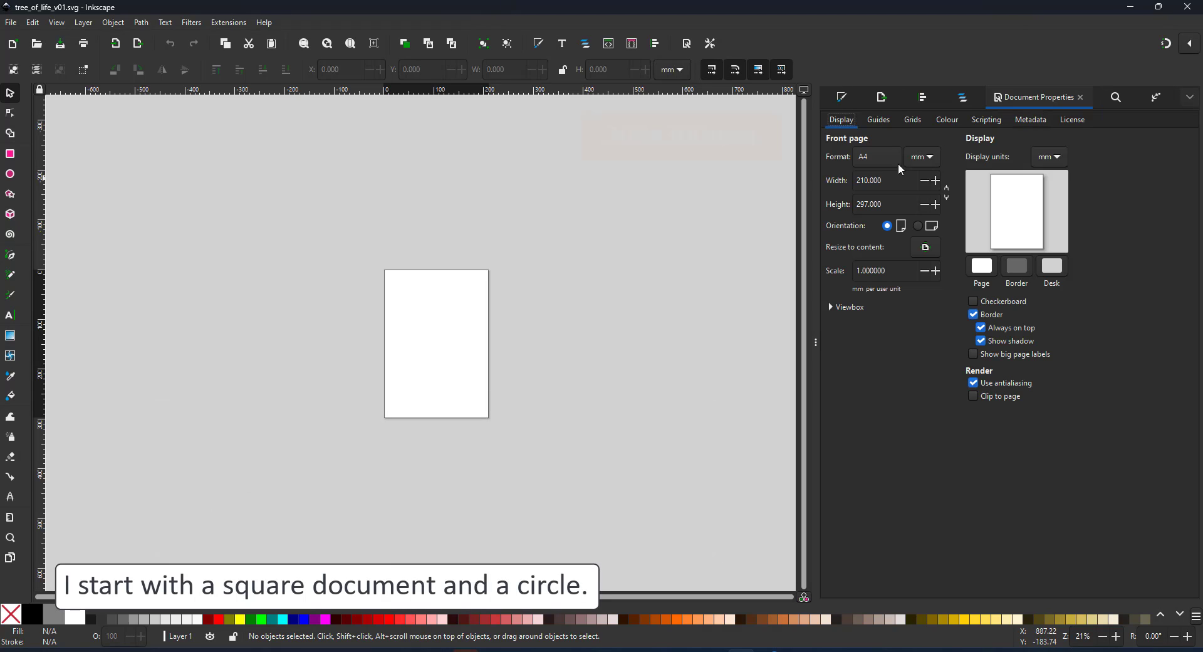
{"action": "left_click_drag", "start_coordinate": [885, 181], "coordinate": [750, 166]}
{"action": "type", "text": "300"}
{"action": "key", "text": "Tab"}
{"action": "type", "text": "3"}
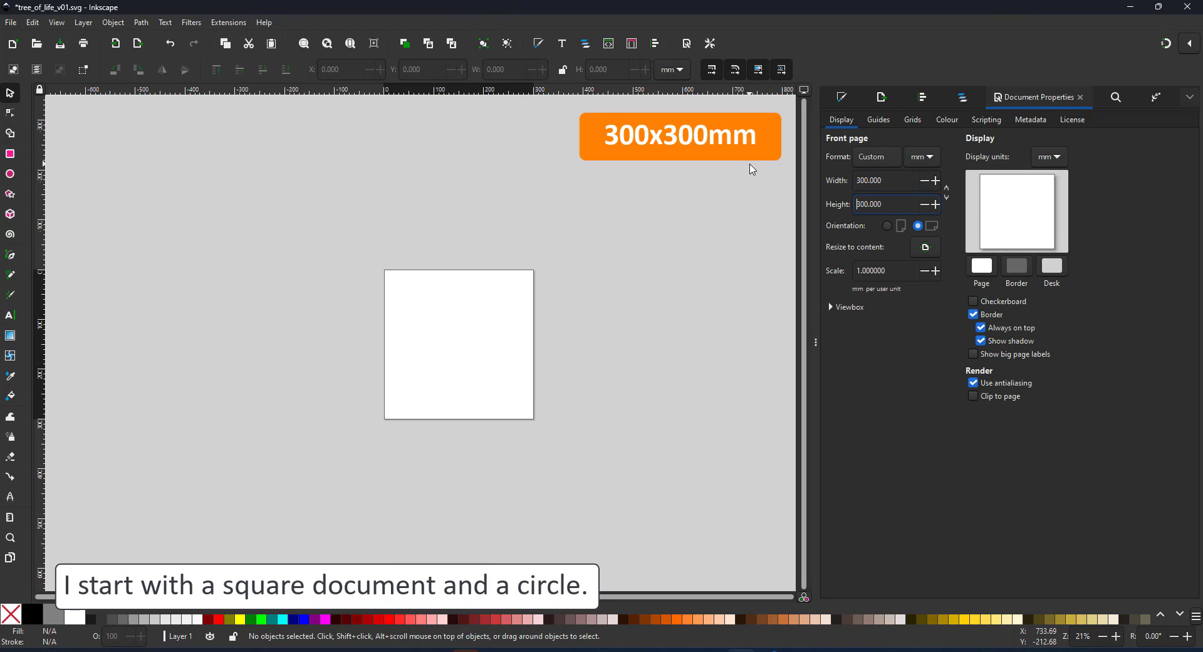
Step: Draw an ellipse about 322 mm wide and 335 mm high overlapping the page's upper-left part and fill it black
{"action": "left_click", "coordinate": [10, 180]}
{"action": "left_click_drag", "start_coordinate": [420, 297], "coordinate": [499, 381]}
{"action": "left_click", "coordinate": [33, 619]}
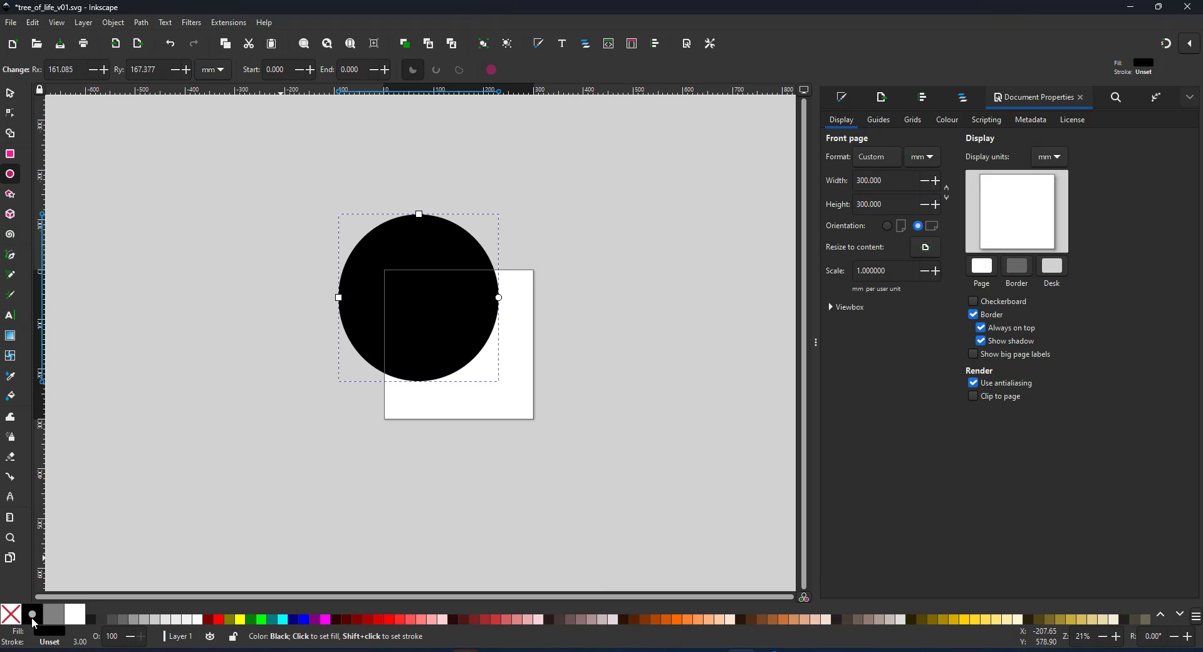
Step: Set the black ellipse's width and height to 280 mm each
{"action": "key", "text": "s"}
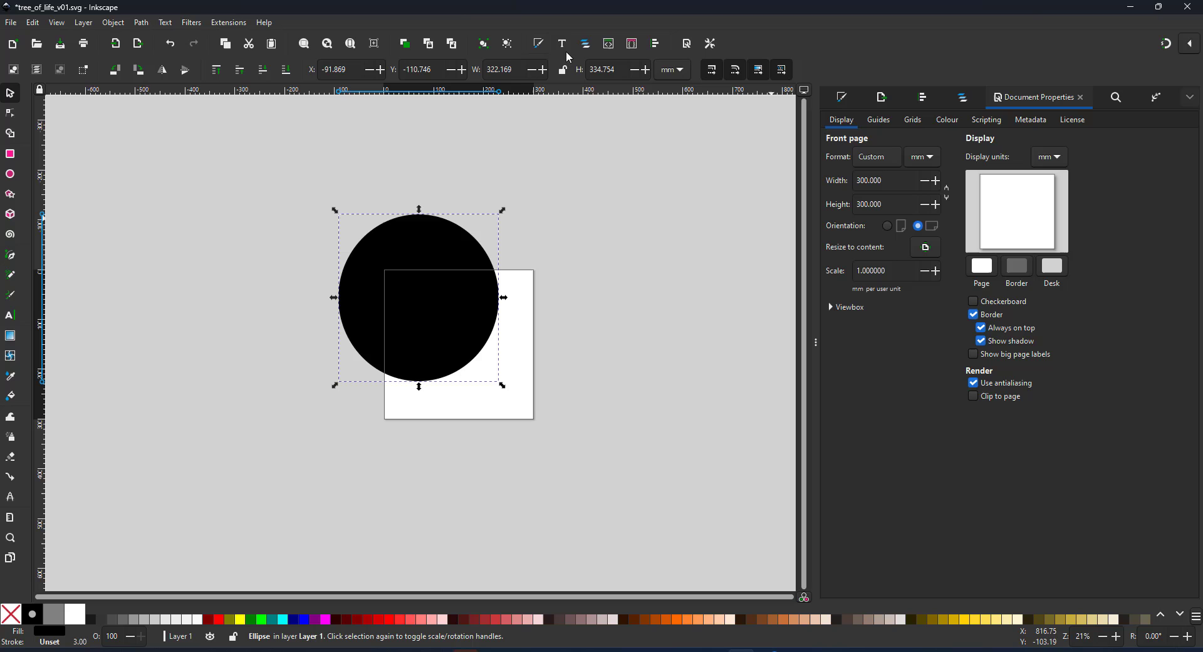
{"action": "type", "text": "280"}
{"action": "key", "text": "Tab"}
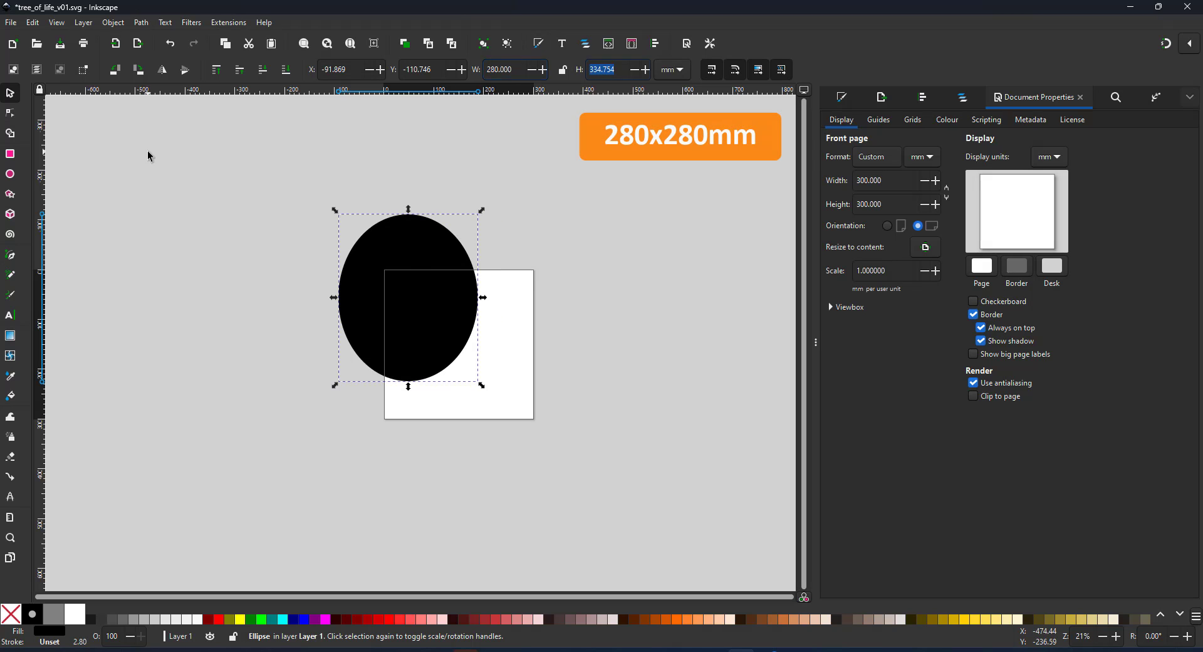
{"action": "type", "text": "280"}
{"action": "key", "text": "Return"}
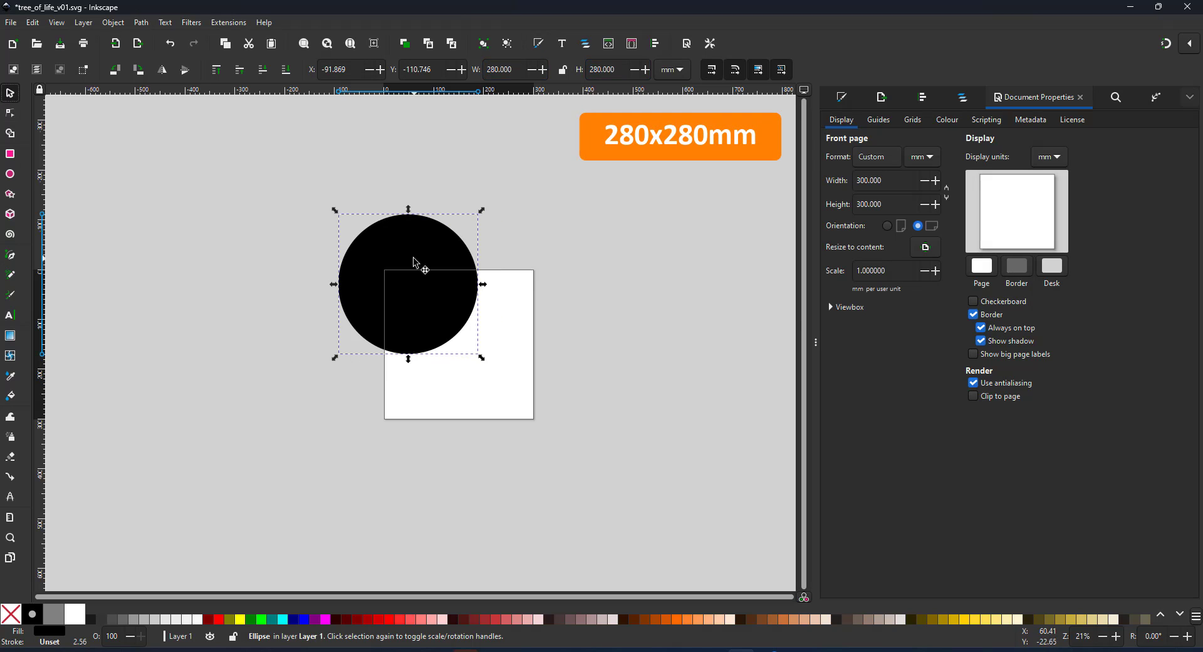
Step: Move the black circle onto the page and centre it horizontally and vertically relative to the page
{"action": "left_click_drag", "start_coordinate": [461, 272], "coordinate": [506, 325]}
{"action": "left_click", "coordinate": [924, 97]}
{"action": "left_click", "coordinate": [899, 192]}
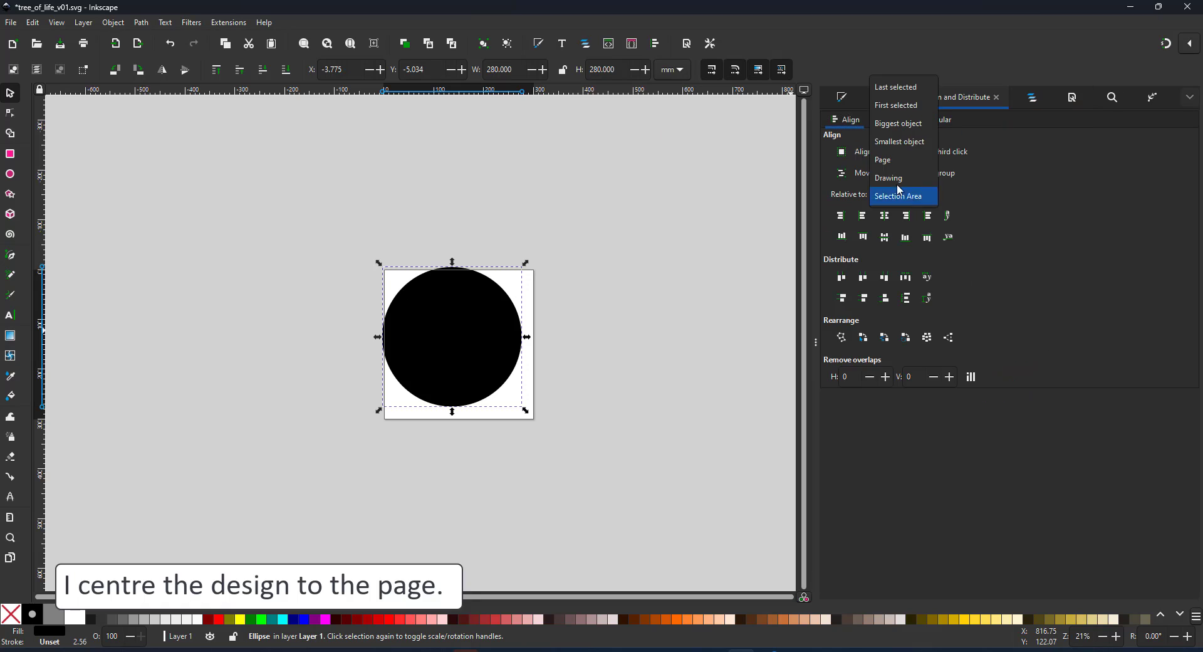
{"action": "left_click", "coordinate": [883, 160]}
{"action": "left_click", "coordinate": [885, 216]}
{"action": "left_click", "coordinate": [884, 237]}
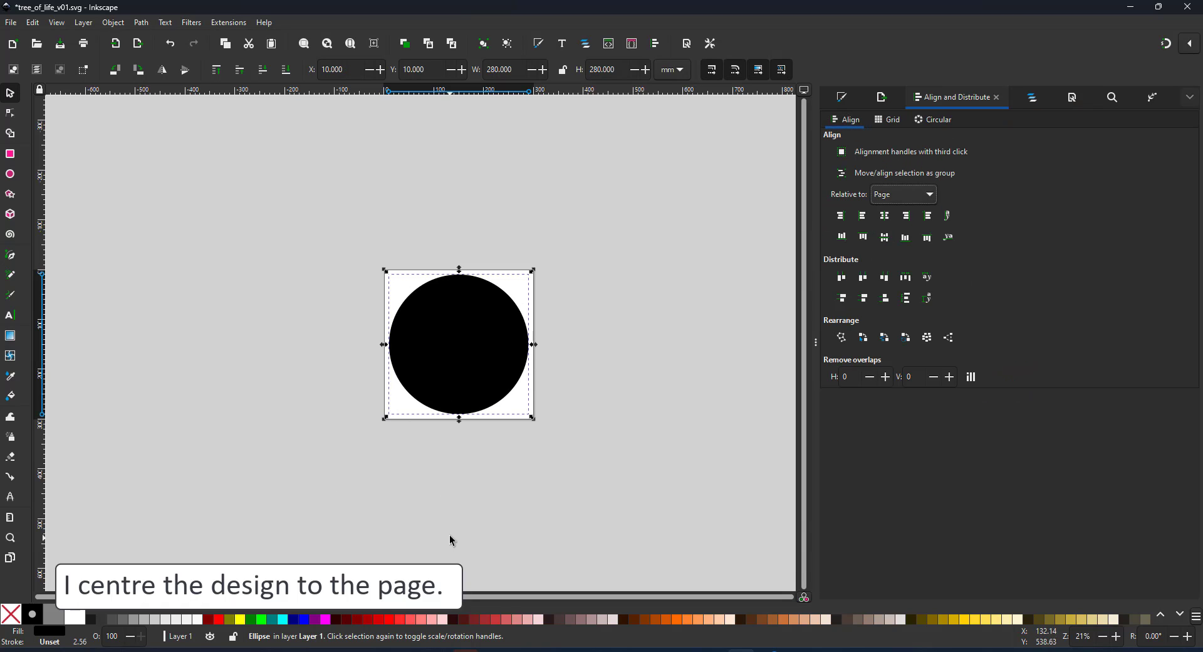
Step: Duplicate the circle, reduce the copy to 250 × 250 mm about the same centre, and fill it near-white
{"action": "left_click_drag", "start_coordinate": [533, 274], "coordinate": [524, 283]}
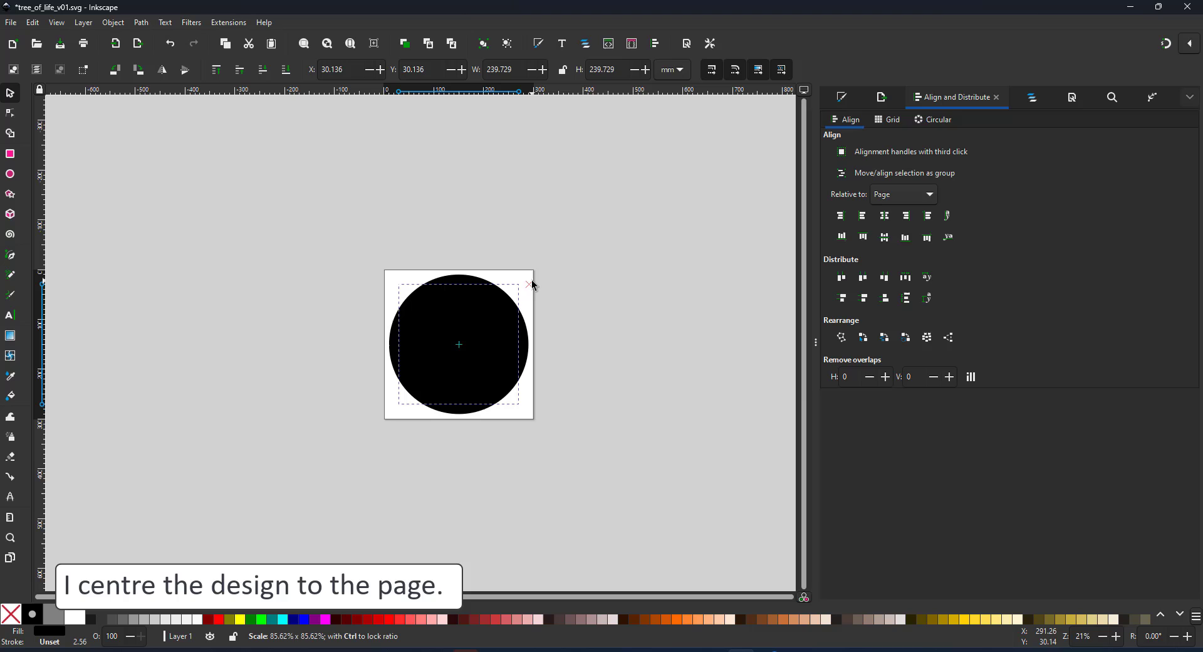
{"action": "key", "text": "ctrl+a"}
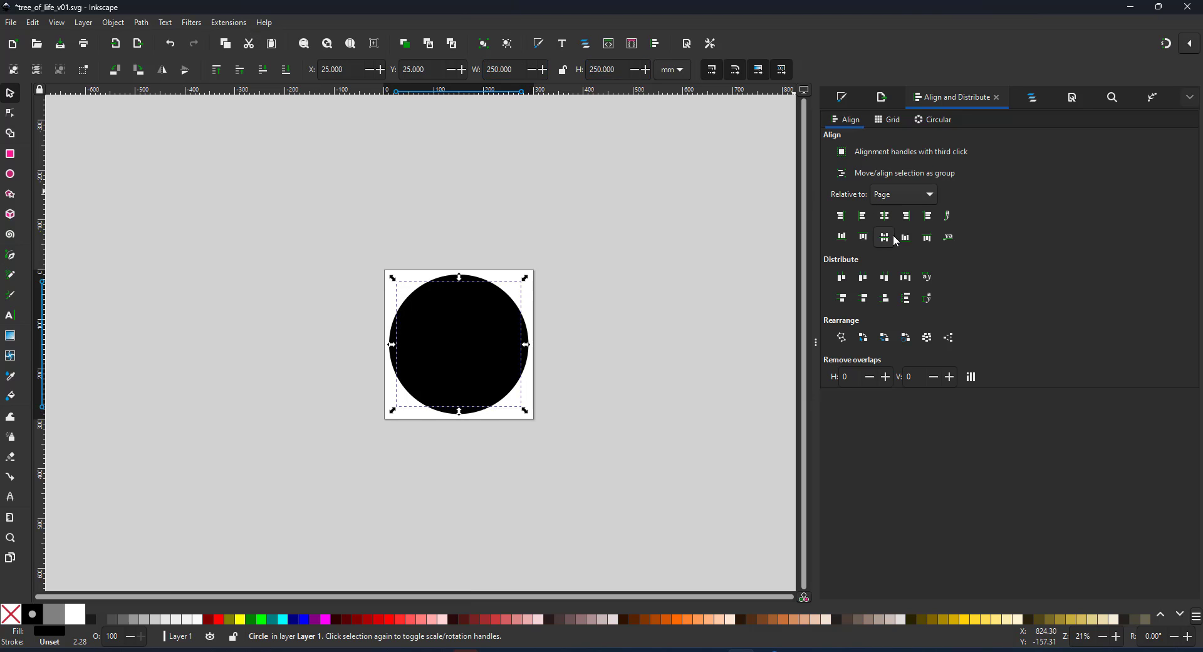
{"action": "left_click", "coordinate": [200, 620]}
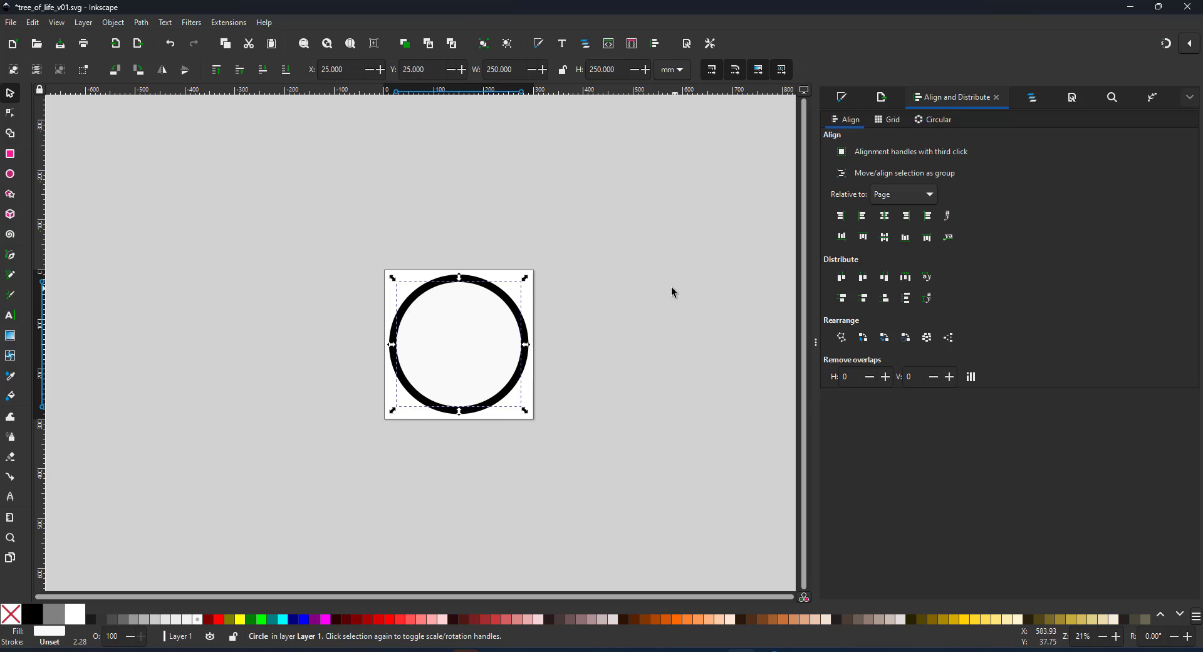
Step: Cut the smaller circle out of the larger one with Difference to form a ring
{"action": "left_click_drag", "start_coordinate": [346, 247], "coordinate": [578, 464]}
{"action": "left_click", "coordinate": [141, 23]}
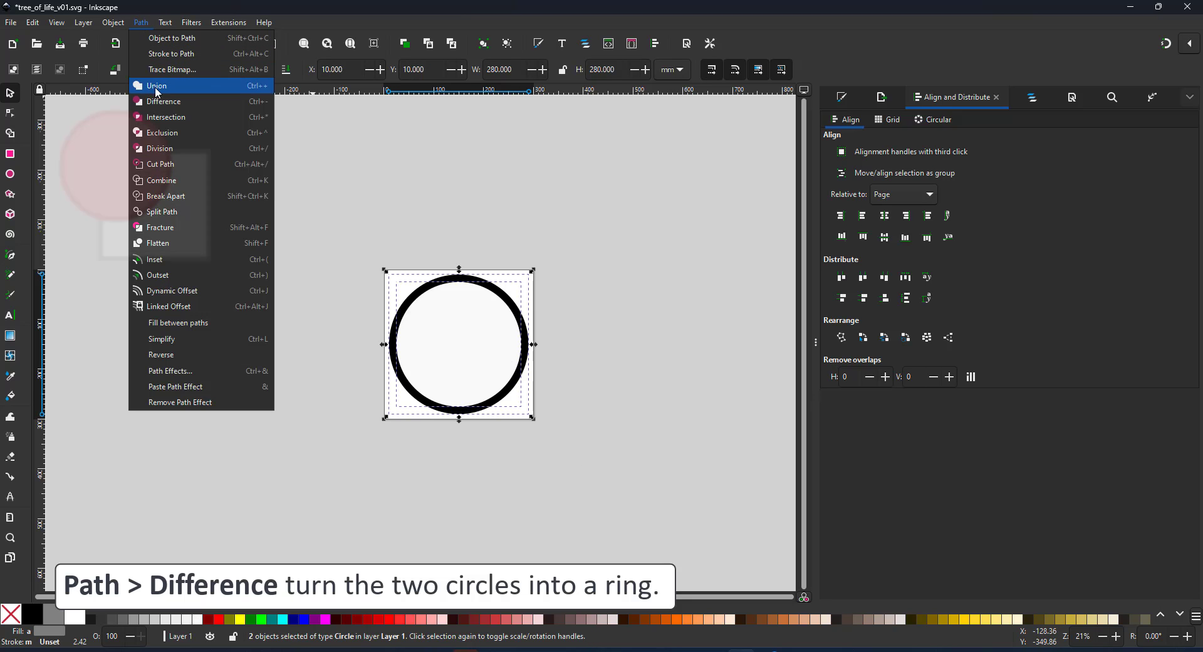
{"action": "left_click", "coordinate": [164, 104]}
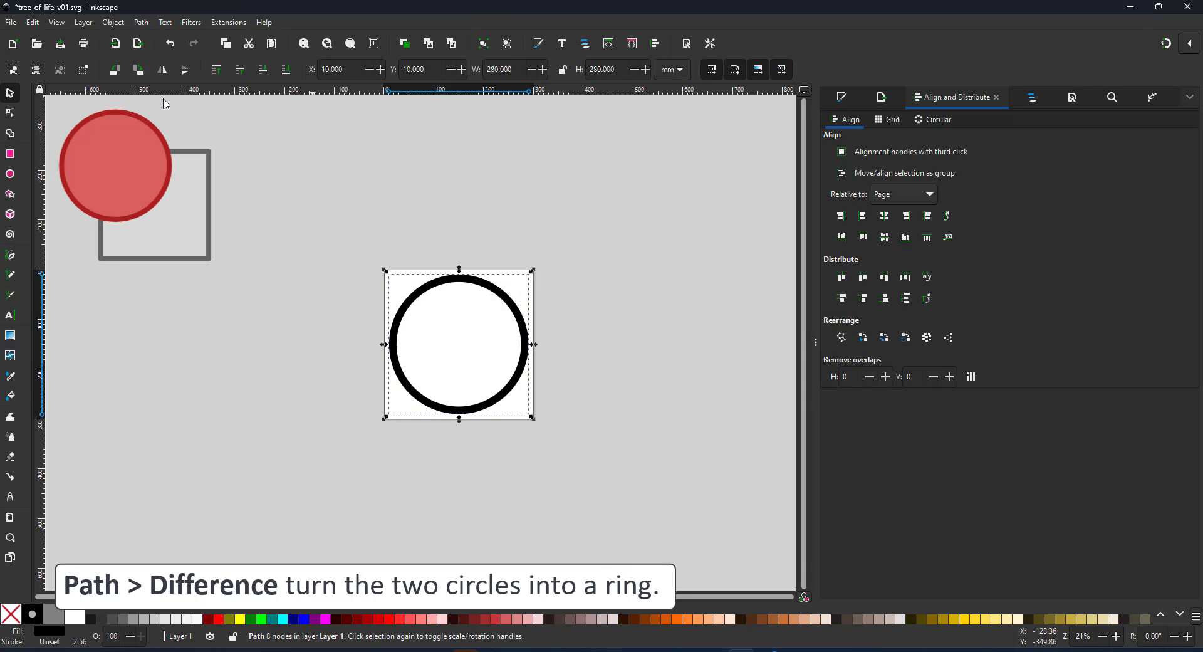
Step: Rename the existing layer as ring and add a new layer named tree
{"action": "left_click", "coordinate": [1032, 98]}
{"action": "left_click", "coordinate": [834, 122]}
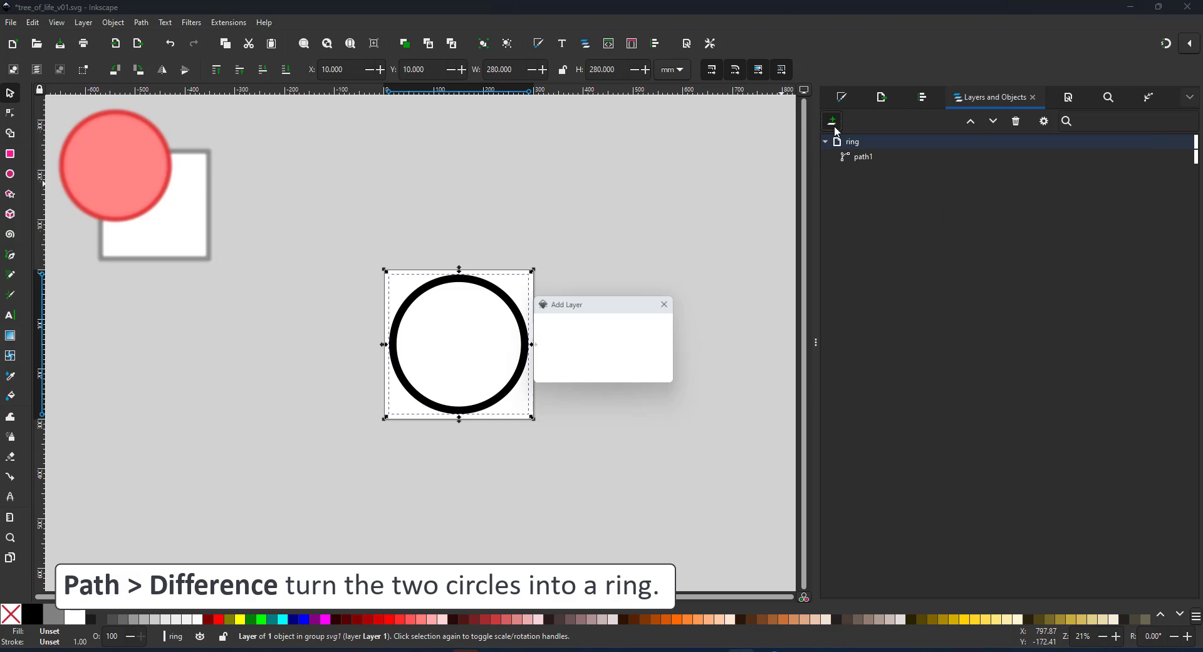
{"action": "type", "text": "tree"}
{"action": "key", "text": "Return"}
Step: Draw a rounded black rectangle about 48 mm wide and 106 mm high inside the ring and centre it on the page
{"action": "left_click", "coordinate": [11, 154]}
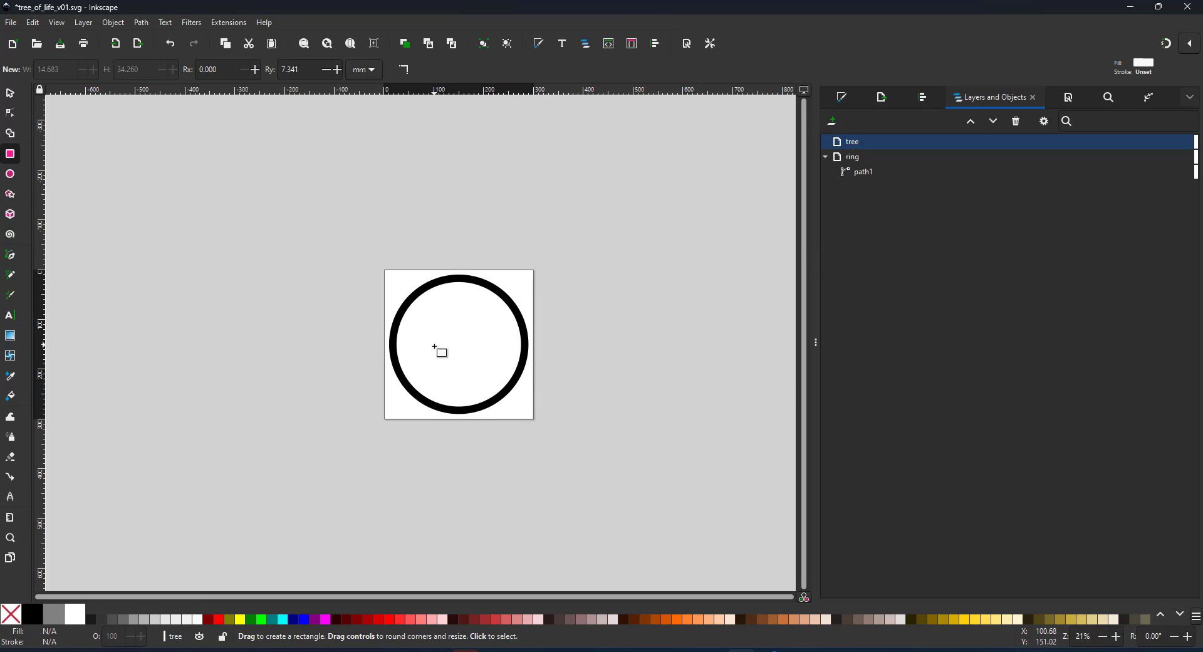
{"action": "left_click_drag", "start_coordinate": [447, 347], "coordinate": [471, 401]}
{"action": "left_click", "coordinate": [930, 99]}
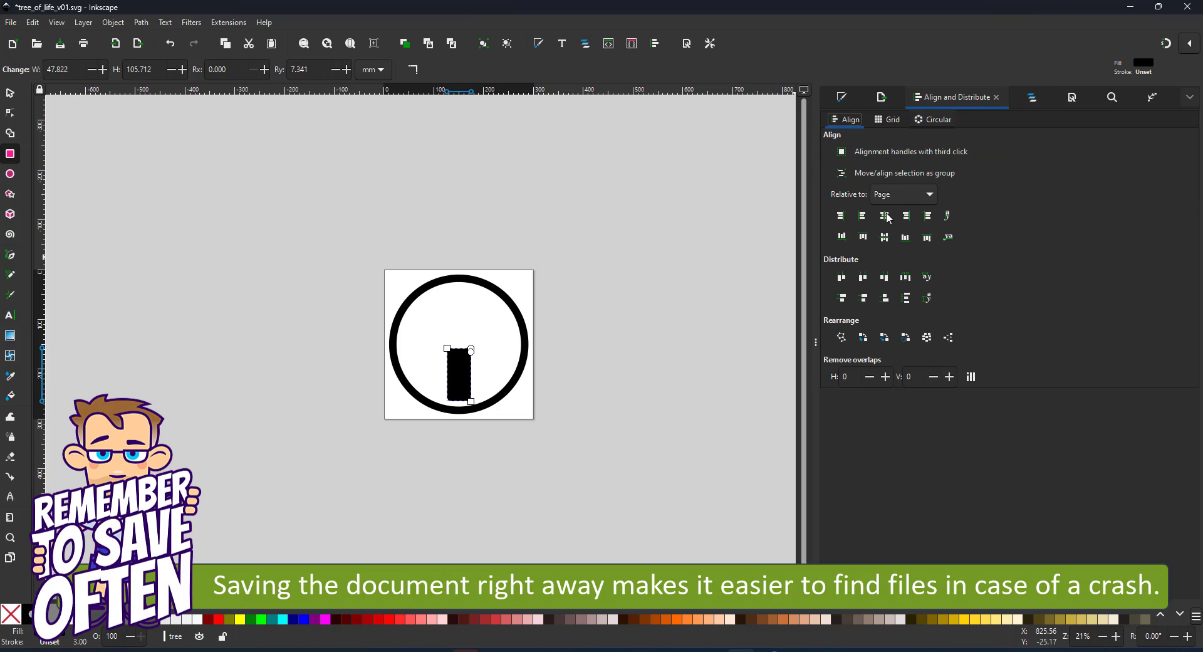
{"action": "left_click", "coordinate": [885, 216]}
{"action": "left_click", "coordinate": [885, 237]}
Step: Scale the rectangle down to about 38 × 85 mm and move it to the lower part of the ring as a trunk
{"action": "left_click", "coordinate": [5, 90]}
{"action": "key", "text": "5"}
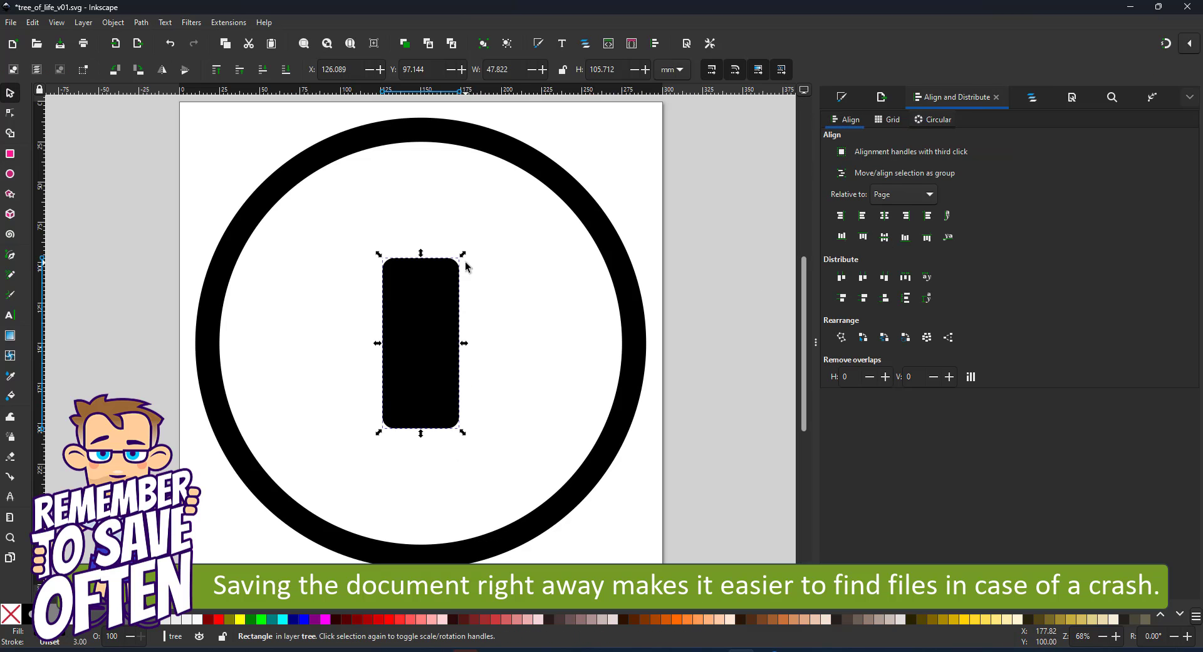
{"action": "left_click_drag", "start_coordinate": [463, 254], "coordinate": [460, 354]}
{"action": "left_click", "coordinate": [455, 391]}
{"action": "left_click", "coordinate": [430, 393]}
{"action": "left_click_drag", "start_coordinate": [430, 391], "coordinate": [428, 411]}
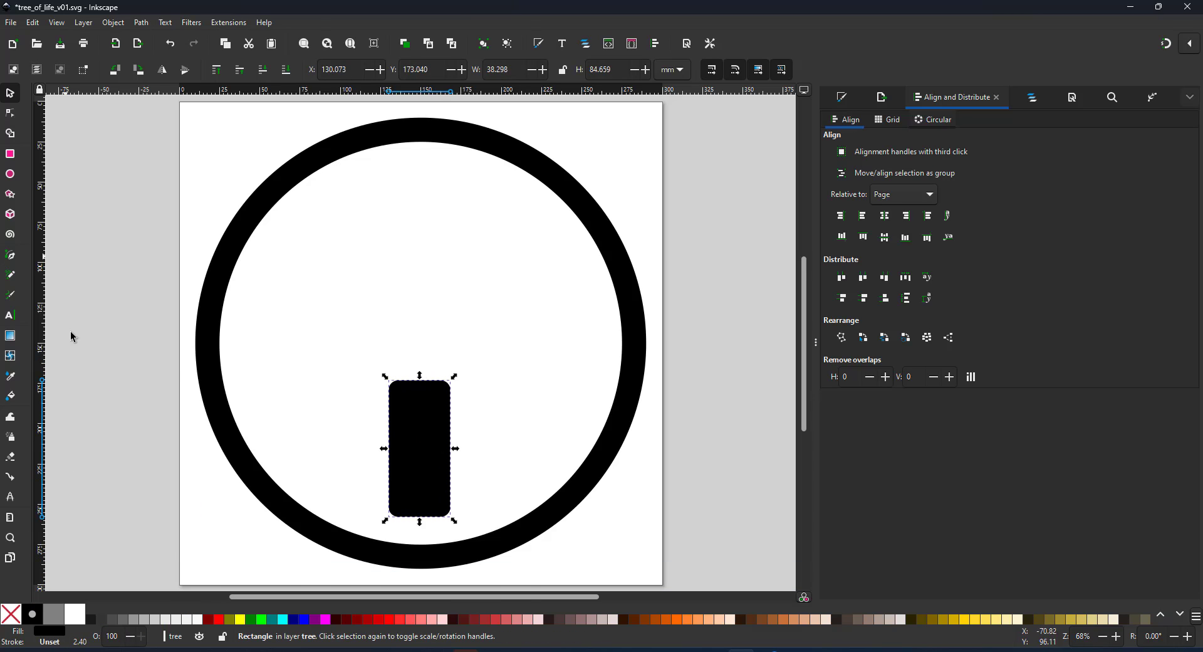
Step: Draw a Spiro path rising from the trunk's upper-right corner and curling inward into a spiral on the ring's right half
{"action": "left_click", "coordinate": [10, 255]}
{"action": "left_click", "coordinate": [59, 69]}
{"action": "left_click", "coordinate": [445, 395]}
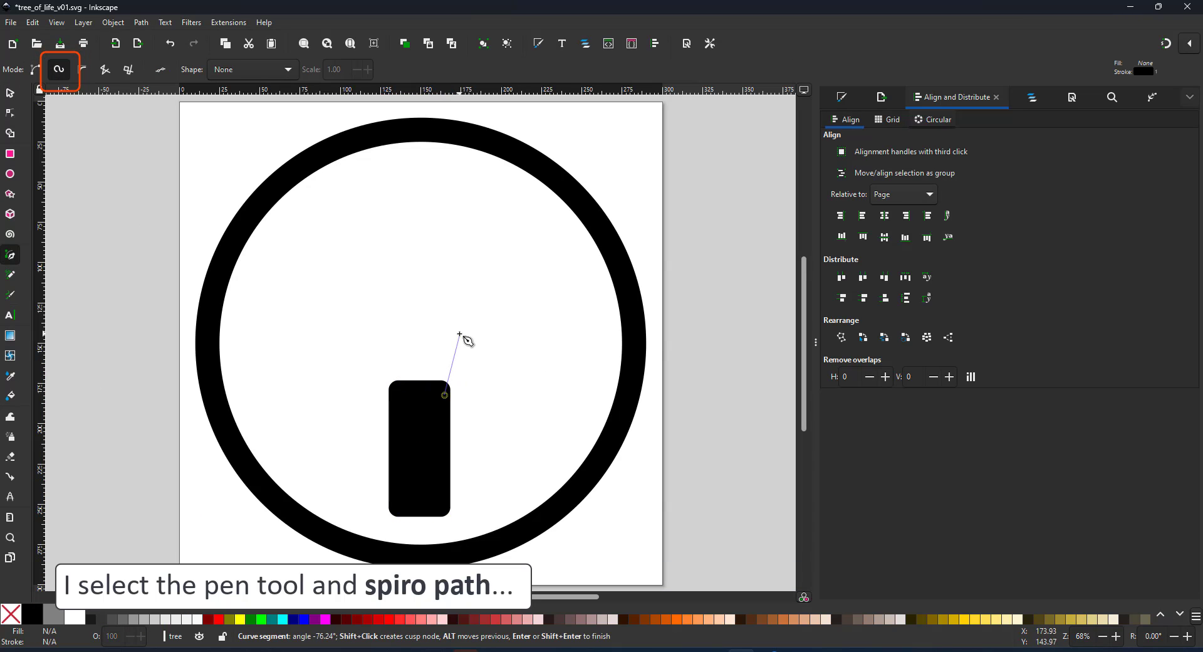
{"action": "left_click", "coordinate": [561, 325]}
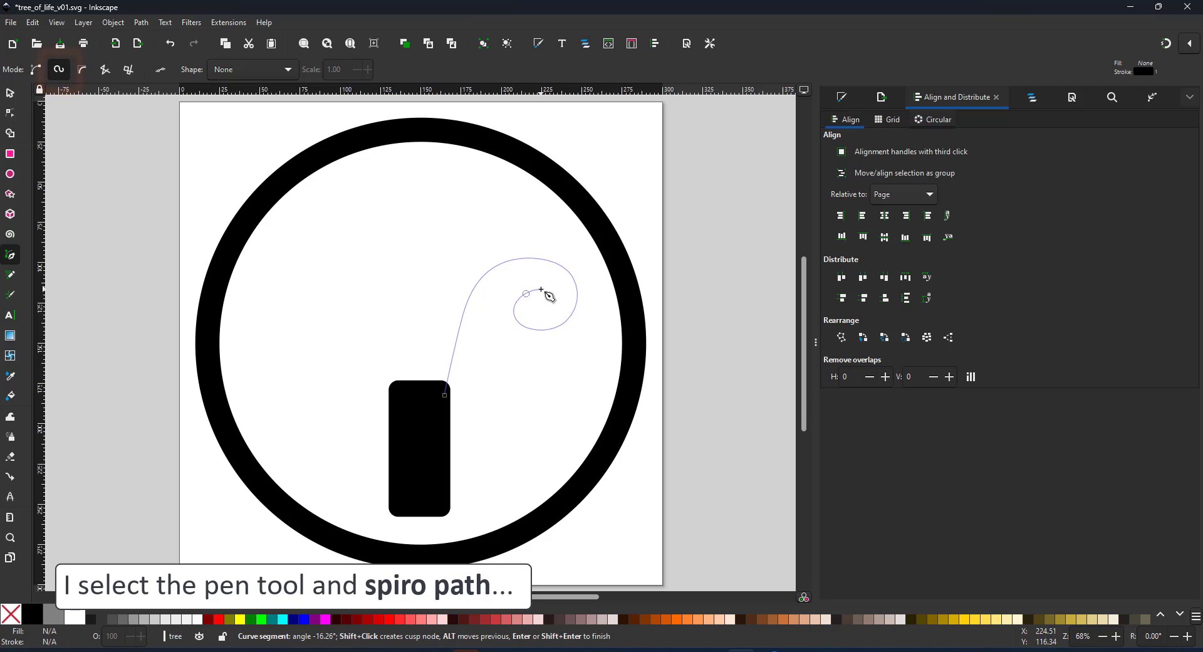
{"action": "double_click", "coordinate": [539, 309]}
Step: Add the Taper stroke path effect to the spiral branch and set its stroke width to 12
{"action": "left_click", "coordinate": [1151, 98]}
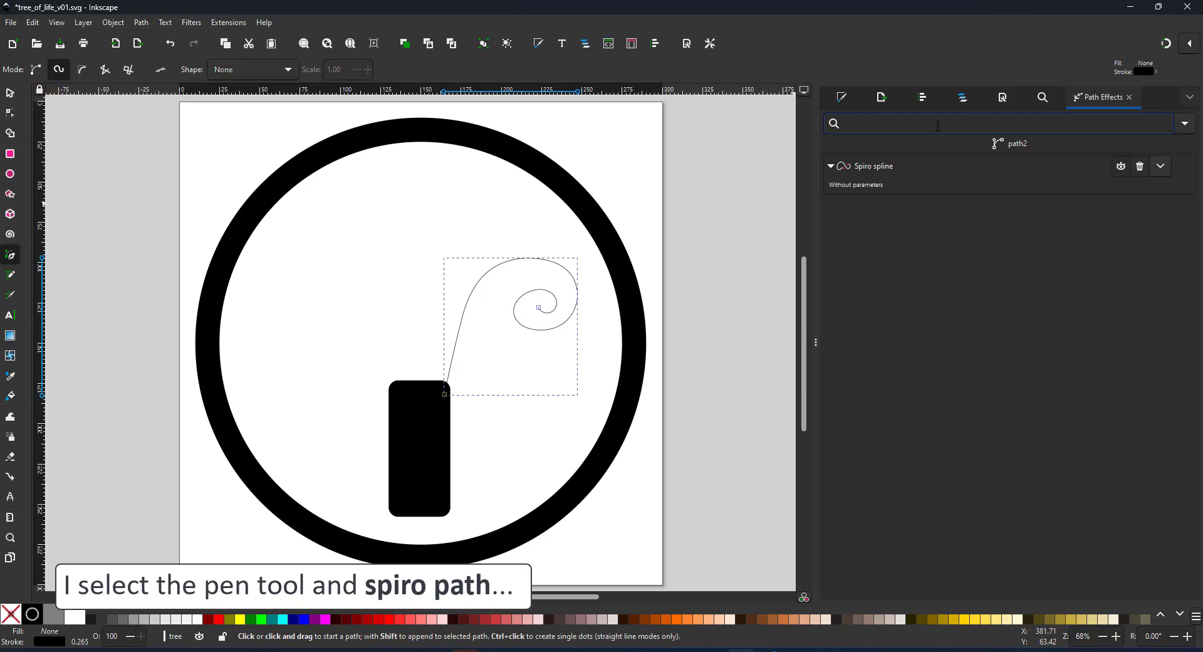
{"action": "type", "text": "taper"}
{"action": "left_click", "coordinate": [931, 153]}
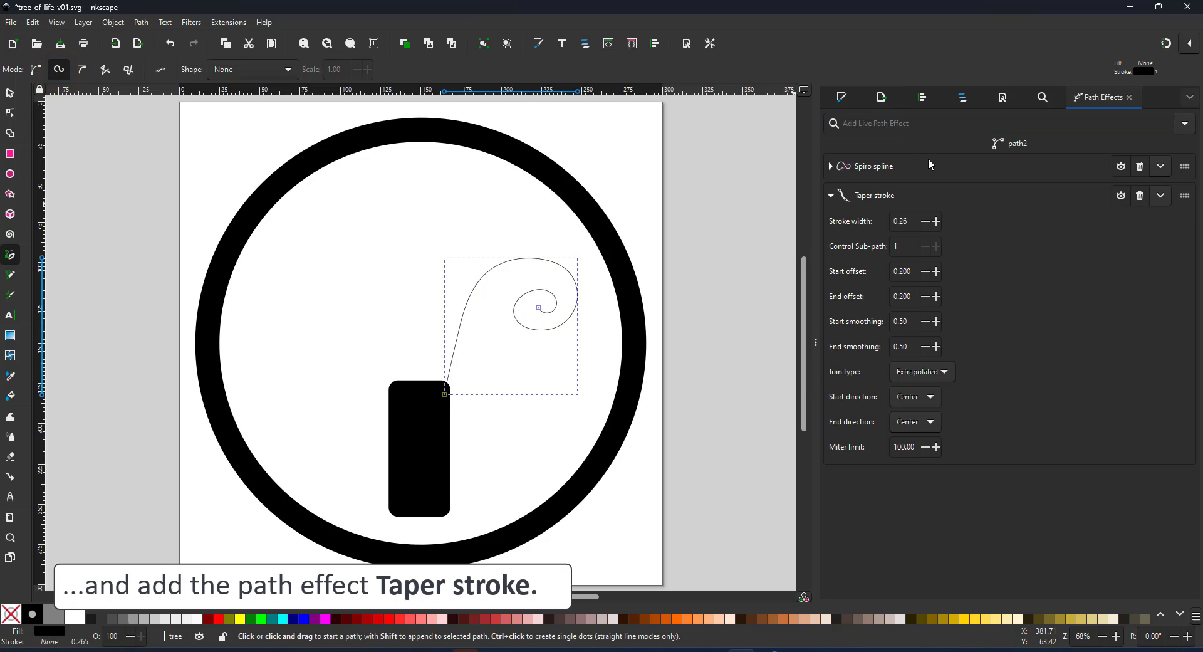
{"action": "double_click", "coordinate": [909, 227]}
{"action": "type", "text": "12"}
{"action": "key", "text": "Return"}
Step: Extend the branch's start node down into the trunk and refine its nodes, with taper offsets of 0 at the start and 21.581 at the end
{"action": "left_click", "coordinate": [11, 113]}
{"action": "left_click_drag", "start_coordinate": [444, 395], "coordinate": [438, 451]}
{"action": "mouse_move", "coordinate": [444, 431]}
{"action": "left_mouse_down"}
{"action": "mouse_move", "coordinate": [448, 392]}
{"action": "mouse_move", "coordinate": [443, 417]}
{"action": "left_mouse_up"}
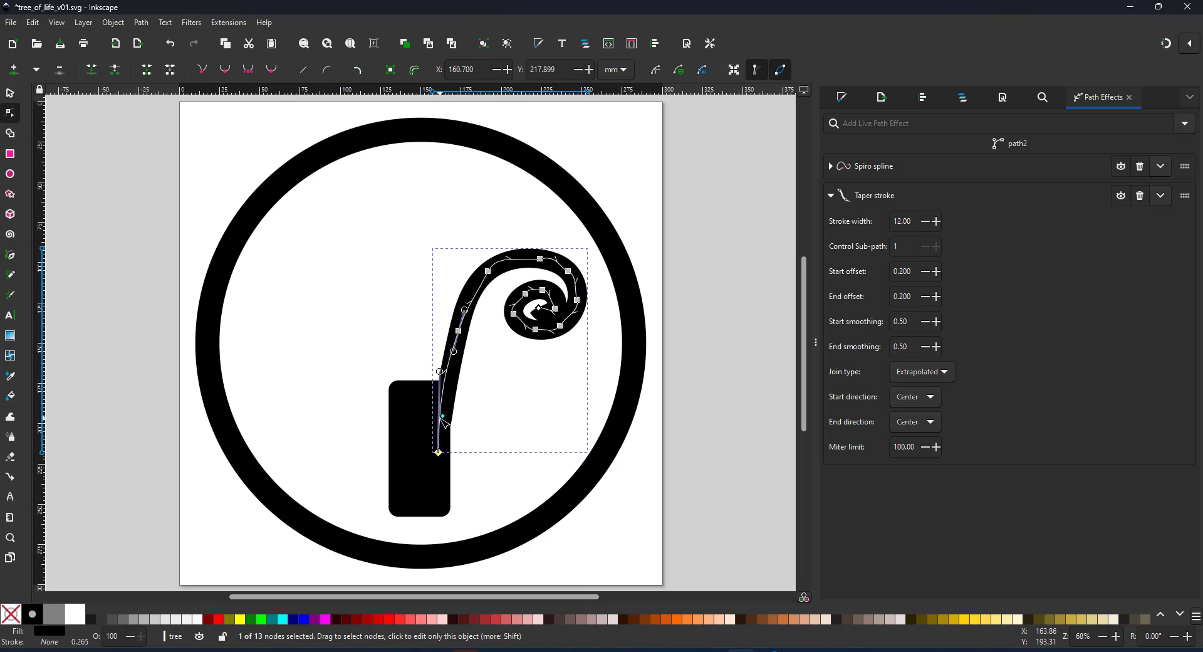
{"action": "left_click_drag", "start_coordinate": [539, 308], "coordinate": [445, 313]}
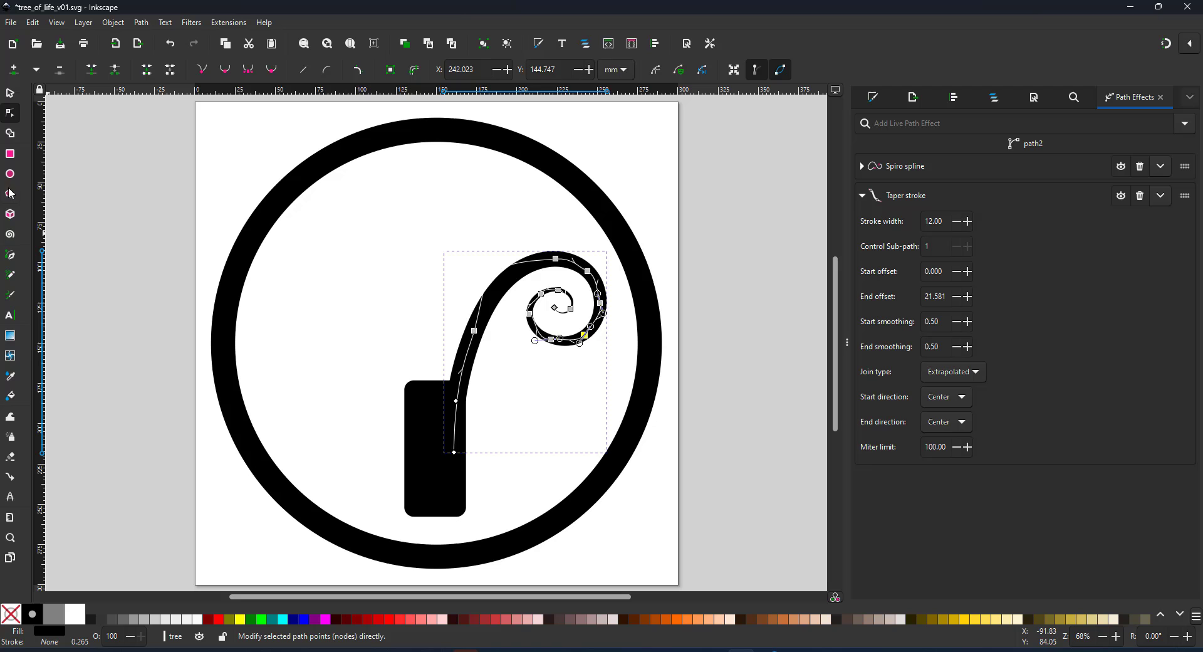
Step: Draw a second Spiro branch about 103 mm wide and 35 mm high from the trunk's upper-right corner to a small curl near the ring
{"action": "key", "text": "b"}
{"action": "left_click", "coordinate": [456, 404]}
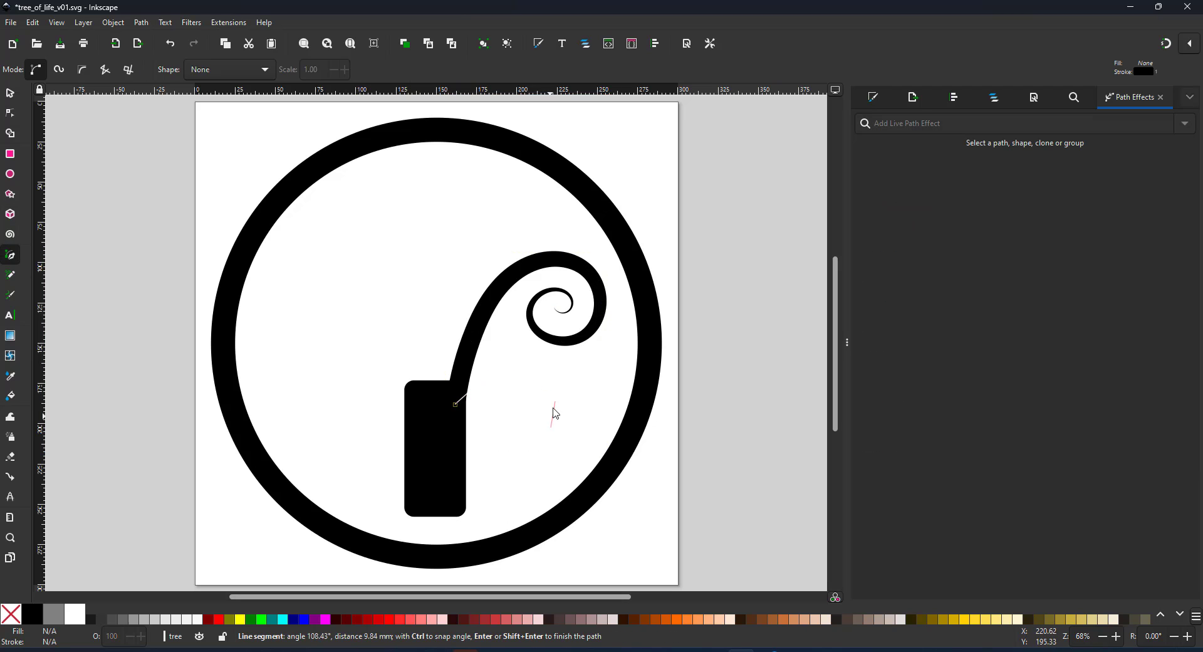
{"action": "left_click", "coordinate": [59, 70]}
{"action": "left_click", "coordinate": [69, 639]}
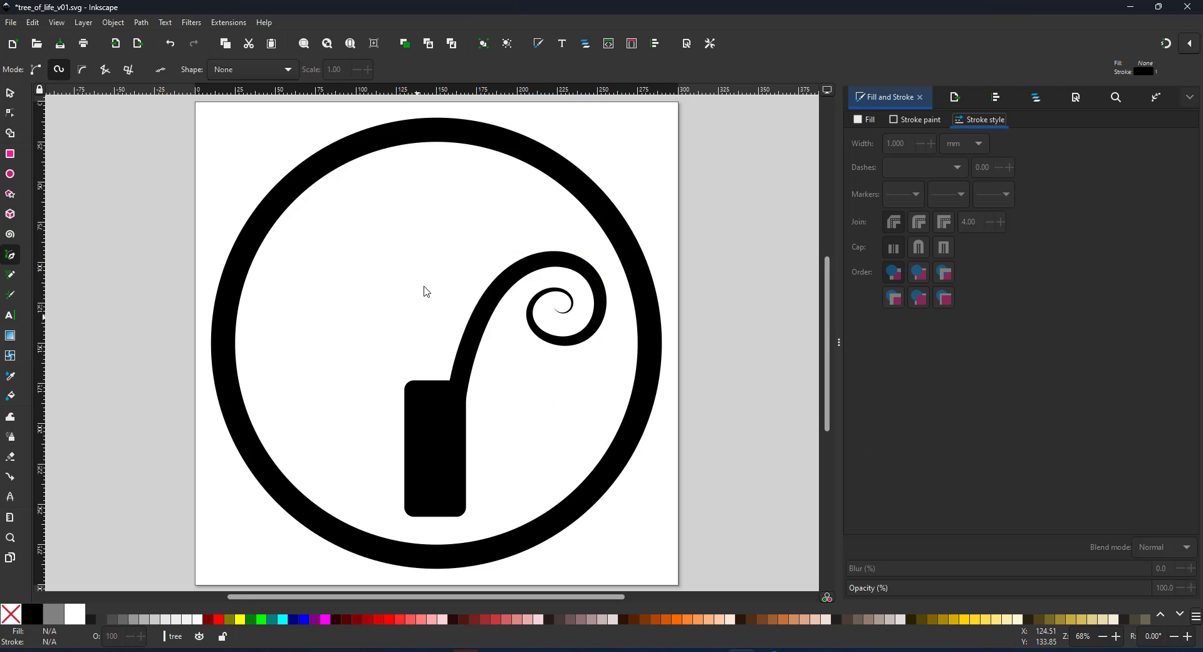
{"action": "left_click", "coordinate": [457, 381]}
{"action": "left_click", "coordinate": [507, 354]}
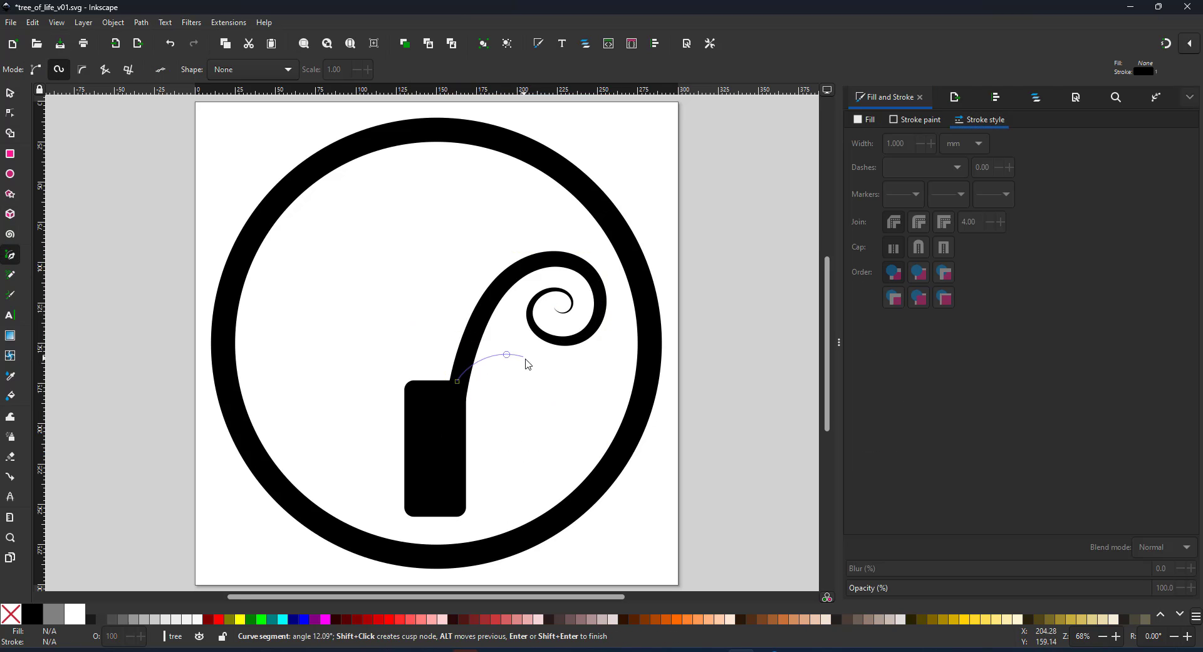
{"action": "double_click", "coordinate": [610, 382]}
{"action": "left_click", "coordinate": [10, 93]}
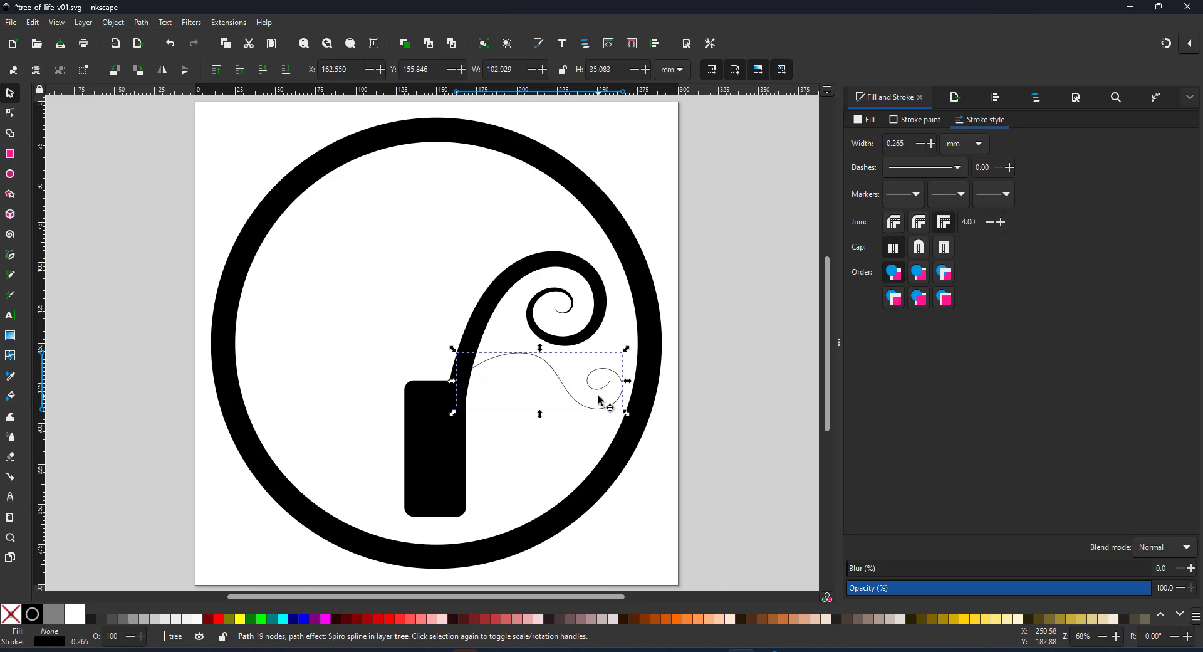
Step: Rotate the second branch slightly clockwise and shift it down and left so its curl sits inside the ring
{"action": "left_click", "coordinate": [606, 402]}
{"action": "right_click", "coordinate": [602, 420]}
{"action": "key", "text": "Escape"}
{"action": "left_click_drag", "start_coordinate": [605, 406], "coordinate": [631, 396]}
{"action": "key", "text": "n"}
{"action": "key", "text": "s"}
{"action": "mouse_move", "coordinate": [620, 425]}
{"action": "left_mouse_down"}
{"action": "mouse_move", "coordinate": [602, 440]}
{"action": "mouse_move", "coordinate": [607, 430]}
{"action": "left_mouse_up"}
Step: Pull the lower branch's starting node down inside the trunk and nudge the whole branch slightly lower
{"action": "left_click", "coordinate": [6, 116]}
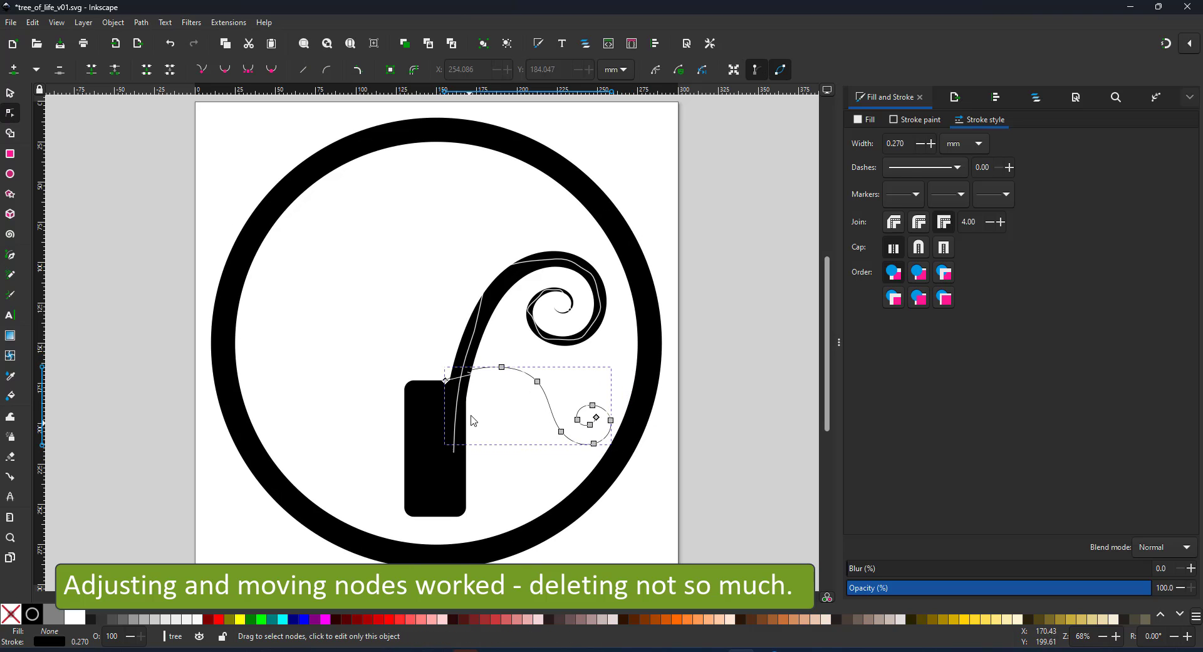
{"action": "left_click_drag", "start_coordinate": [447, 383], "coordinate": [447, 424]}
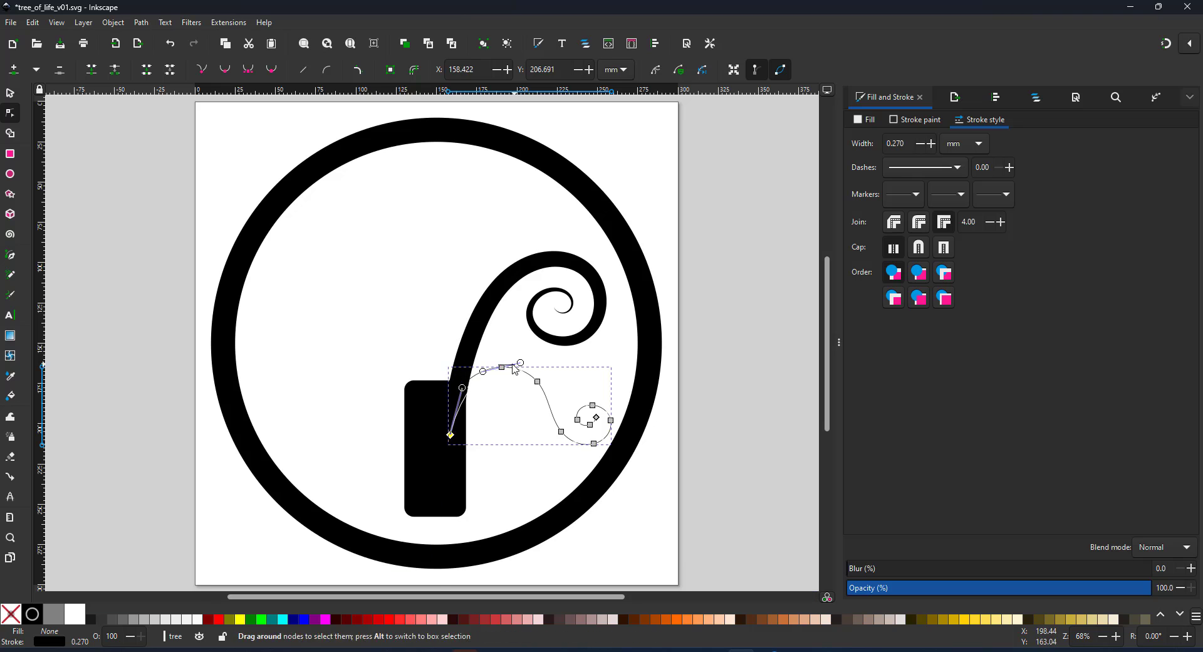
{"action": "key", "text": "Delete"}
{"action": "key", "text": "s"}
{"action": "left_click", "coordinate": [528, 376]}
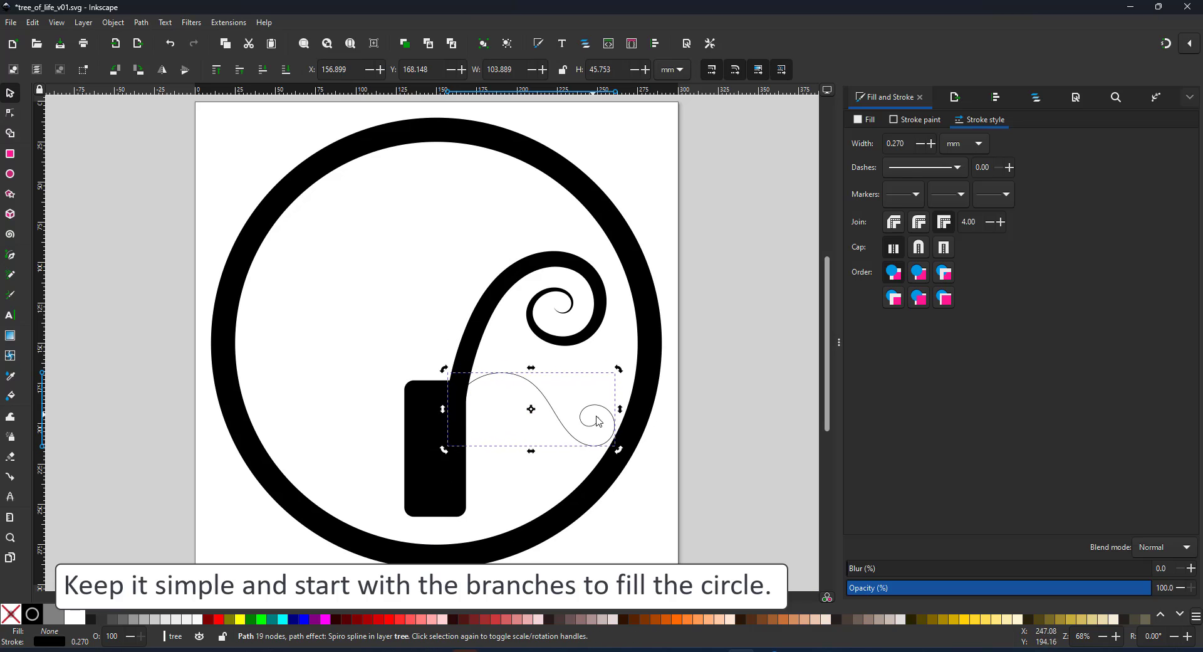
{"action": "left_click_drag", "start_coordinate": [528, 376], "coordinate": [532, 380]}
Step: Add the Taper stroke path effect to the lower branch and set its stroke width to 10
{"action": "left_click", "coordinate": [1156, 97]}
{"action": "left_click", "coordinate": [890, 123]}
{"action": "type", "text": "tap"}
{"action": "key", "text": "Down"}
{"action": "key", "text": "Return"}
{"action": "left_click_drag", "start_coordinate": [934, 221], "coordinate": [735, 257]}
{"action": "type", "text": "0.1"}
{"action": "key", "text": "Return"}
{"action": "type", "text": "n"}
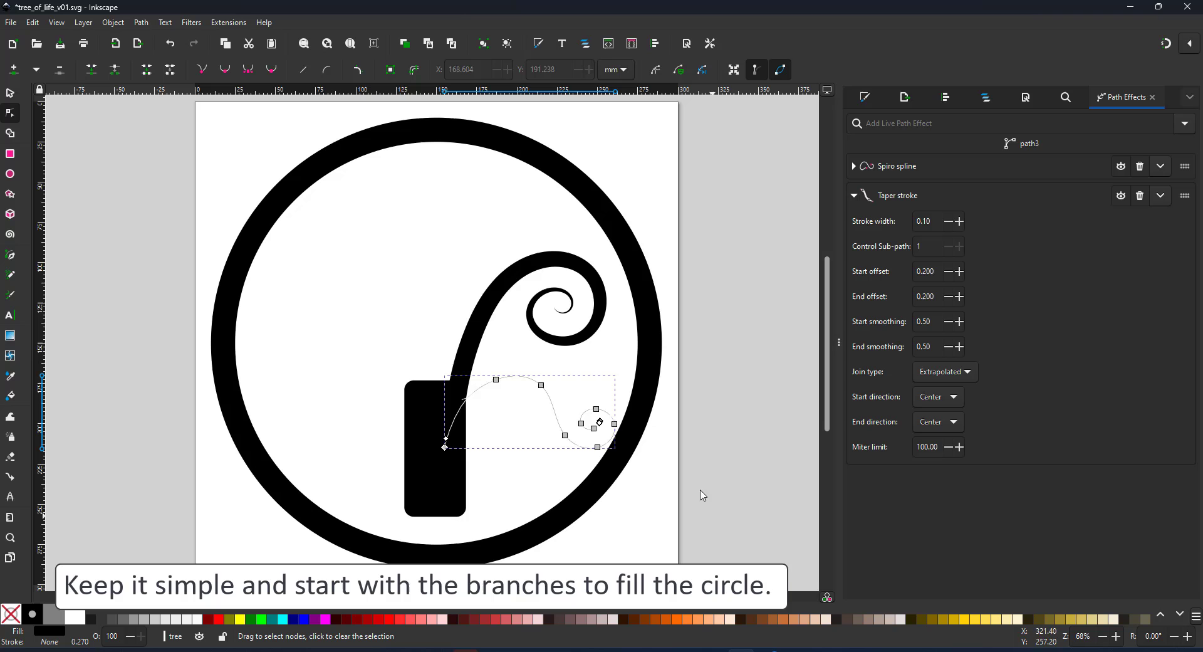
{"action": "type", "text": "10"}
{"action": "key", "text": "Return"}
Step: Lengthen the lower branch's end taper to an offset of 14.855 and move its first bend node down and left
{"action": "mouse_move", "coordinate": [600, 423]}
{"action": "left_mouse_down"}
{"action": "mouse_move", "coordinate": [520, 377]}
{"action": "mouse_move", "coordinate": [536, 409]}
{"action": "left_mouse_up"}
{"action": "key", "text": "s"}
{"action": "double_click", "coordinate": [532, 384]}
{"action": "mouse_move", "coordinate": [496, 379]}
{"action": "left_mouse_down"}
{"action": "mouse_move", "coordinate": [493, 401]}
{"action": "mouse_move", "coordinate": [479, 398]}
{"action": "left_mouse_up"}
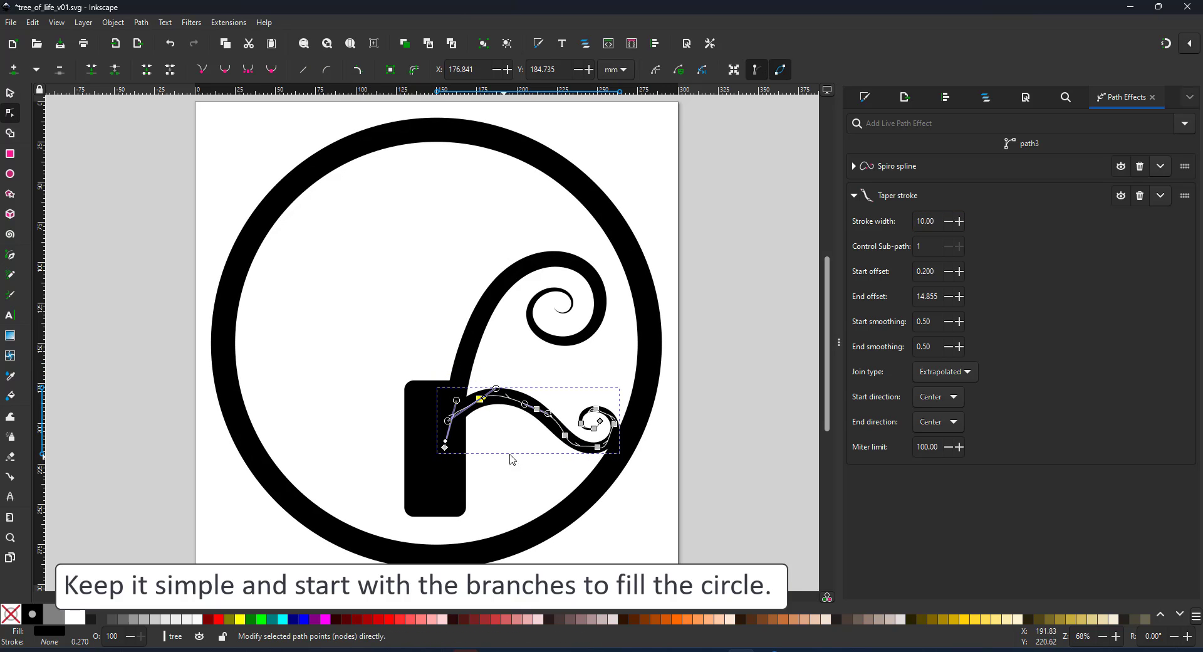
Step: Set the Taper stroke width to 8 on both the lower and the upper branch
{"action": "left_click_drag", "start_coordinate": [931, 221], "coordinate": [915, 221]}
{"action": "type", "text": "8"}
{"action": "key", "text": "Return"}
{"action": "left_click", "coordinate": [589, 273]}
{"action": "type", "text": "8"}
{"action": "key", "text": "Return"}
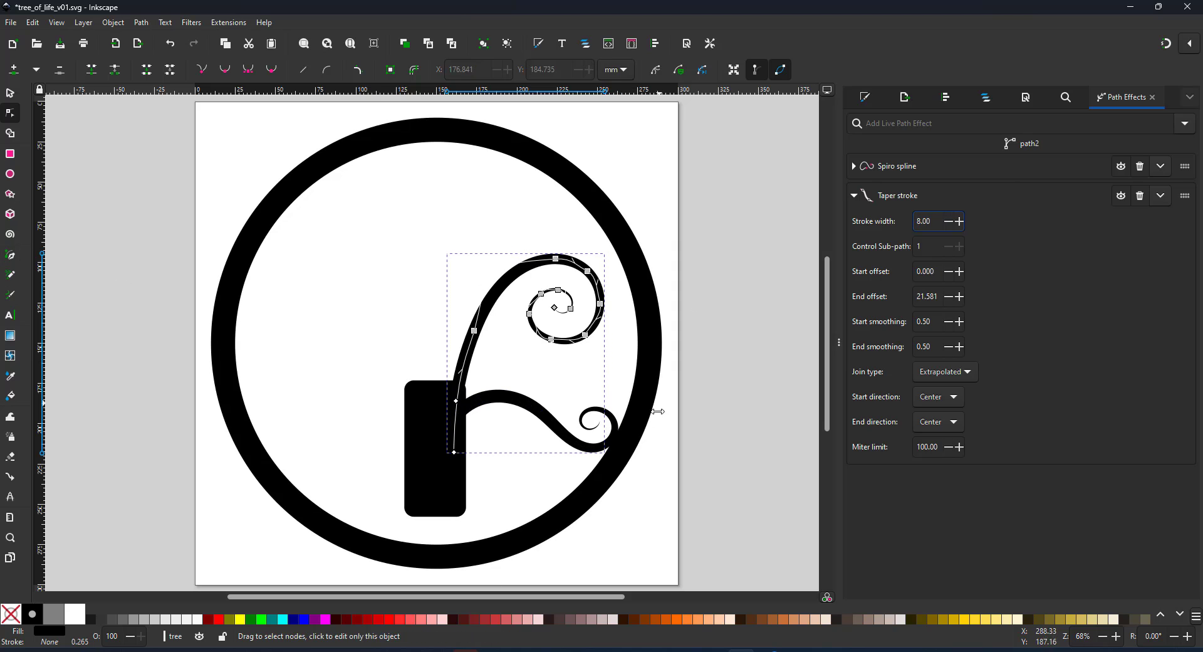
Step: Draw a Spiro branch from the trunk's upper left edge, curling into a large spiral at the ring's lower left
{"action": "key", "text": "b"}
{"action": "left_click", "coordinate": [411, 408]}
{"action": "left_click", "coordinate": [349, 343]}
{"action": "left_click", "coordinate": [297, 392]}
{"action": "left_click", "coordinate": [335, 435]}
{"action": "left_click", "coordinate": [368, 405]}
{"action": "double_click", "coordinate": [340, 408]}
Step: Draw a second Spiro branch from the trunk's top sweeping up left into a spiral, and move its nodes down to smooth the curve
{"action": "left_click", "coordinate": [417, 390]}
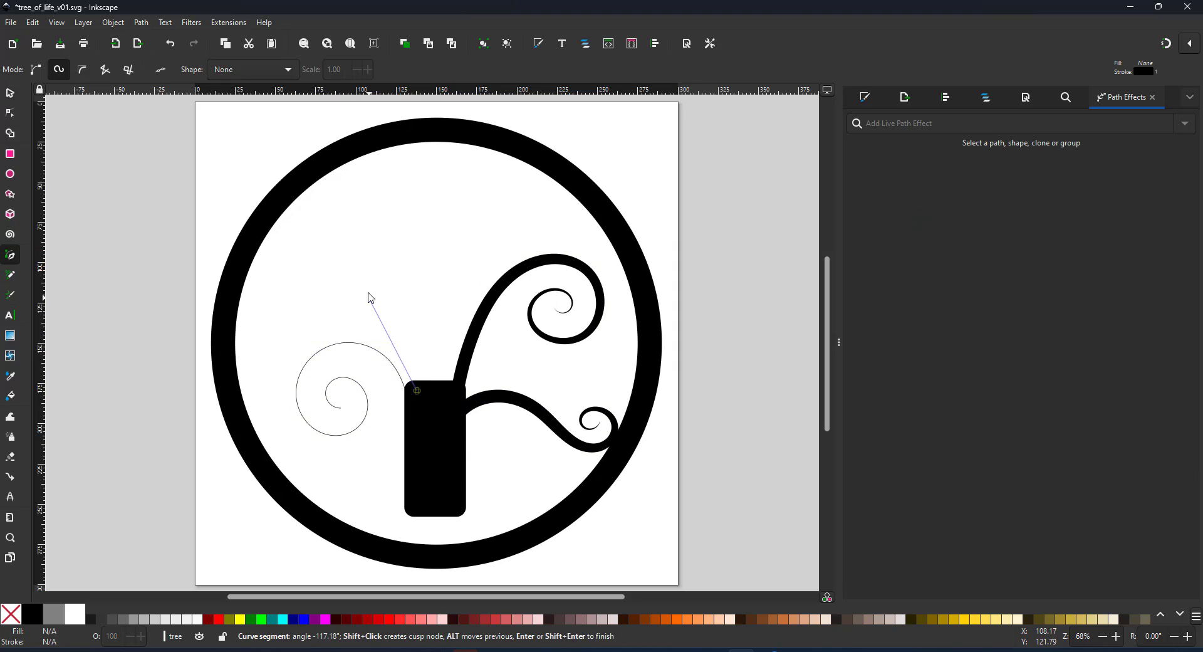
{"action": "double_click", "coordinate": [298, 271]}
{"action": "left_click", "coordinate": [6, 114]}
{"action": "left_click_drag", "start_coordinate": [272, 276], "coordinate": [273, 303]}
{"action": "left_click_drag", "start_coordinate": [309, 303], "coordinate": [309, 314]}
Step: Draw a Spiro curl rising from the crest of the second left branch and spiralling inward above it
{"action": "left_click", "coordinate": [10, 254]}
{"action": "left_click", "coordinate": [400, 307]}
{"action": "left_click", "coordinate": [398, 235]}
{"action": "left_click", "coordinate": [353, 258]}
{"action": "left_click", "coordinate": [372, 279]}
{"action": "left_click", "coordinate": [388, 265]}
{"action": "double_click", "coordinate": [366, 259]}
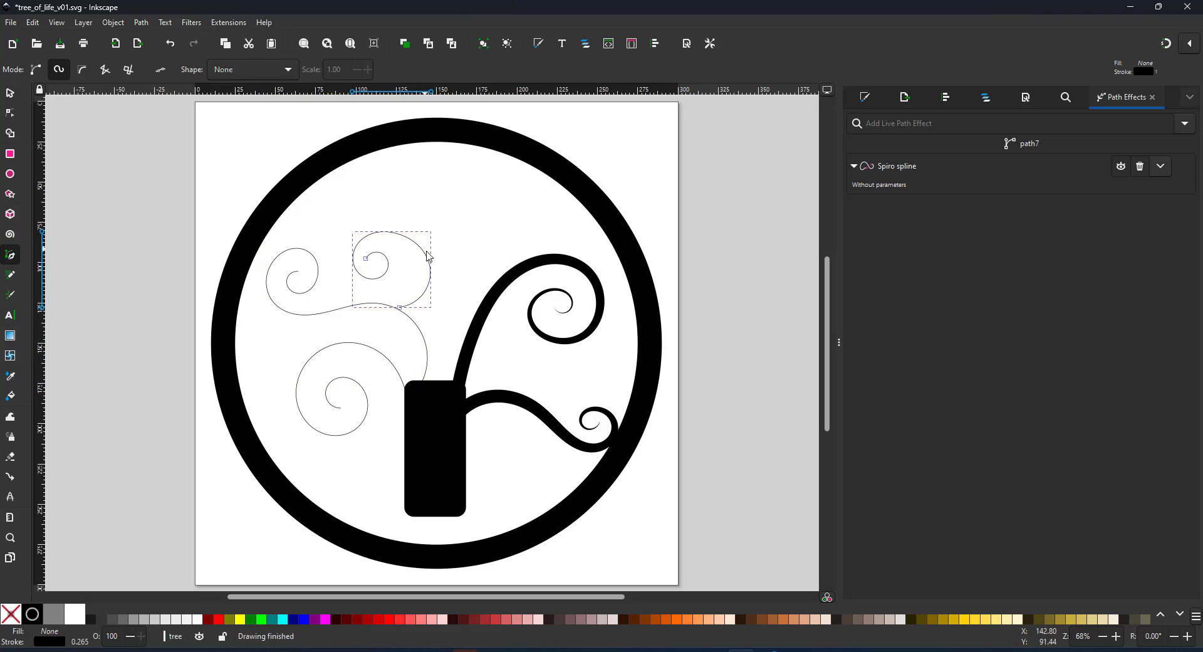
{"action": "left_click", "coordinate": [427, 258]}
{"action": "left_click", "coordinate": [428, 202]}
{"action": "double_click", "coordinate": [451, 182]}
{"action": "key", "text": "ctrl+z"}
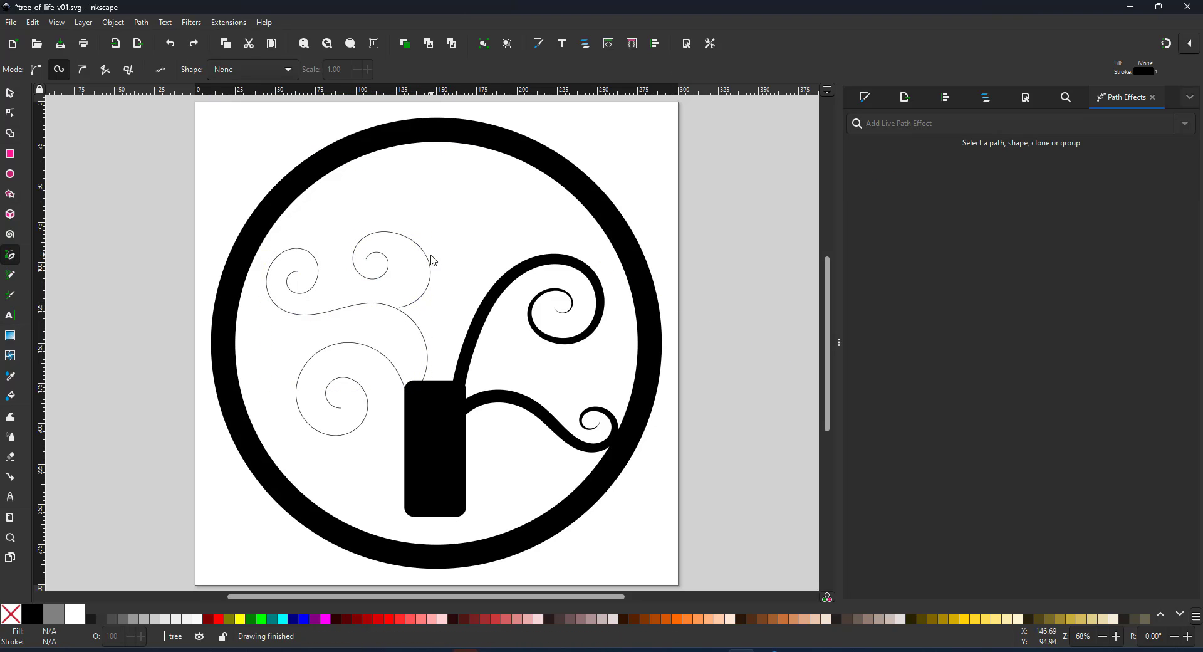
Step: Draw a Spiro curl from the outer edge of the upper left curl, spiralling inward near the top centre of the ring
{"action": "left_click", "coordinate": [427, 252]}
{"action": "left_click", "coordinate": [491, 205]}
{"action": "left_click", "coordinate": [476, 207]}
{"action": "key", "text": "Return"}
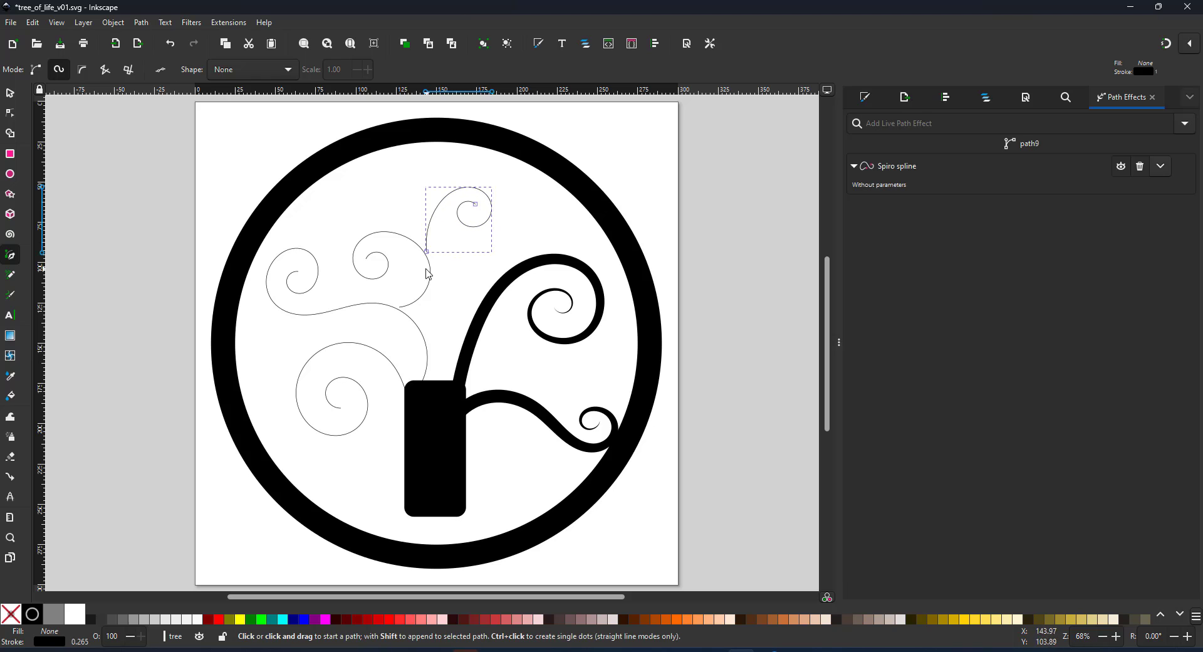
Step: Draw a Spiro curl from the upper right branch toward the ring's top and adjust its nodes to shape the bend and spiral
{"action": "left_click", "coordinate": [498, 284]}
{"action": "left_click", "coordinate": [494, 155]}
{"action": "double_click", "coordinate": [510, 161]}
{"action": "key", "text": "n"}
{"action": "left_click_drag", "start_coordinate": [477, 133], "coordinate": [544, 202]}
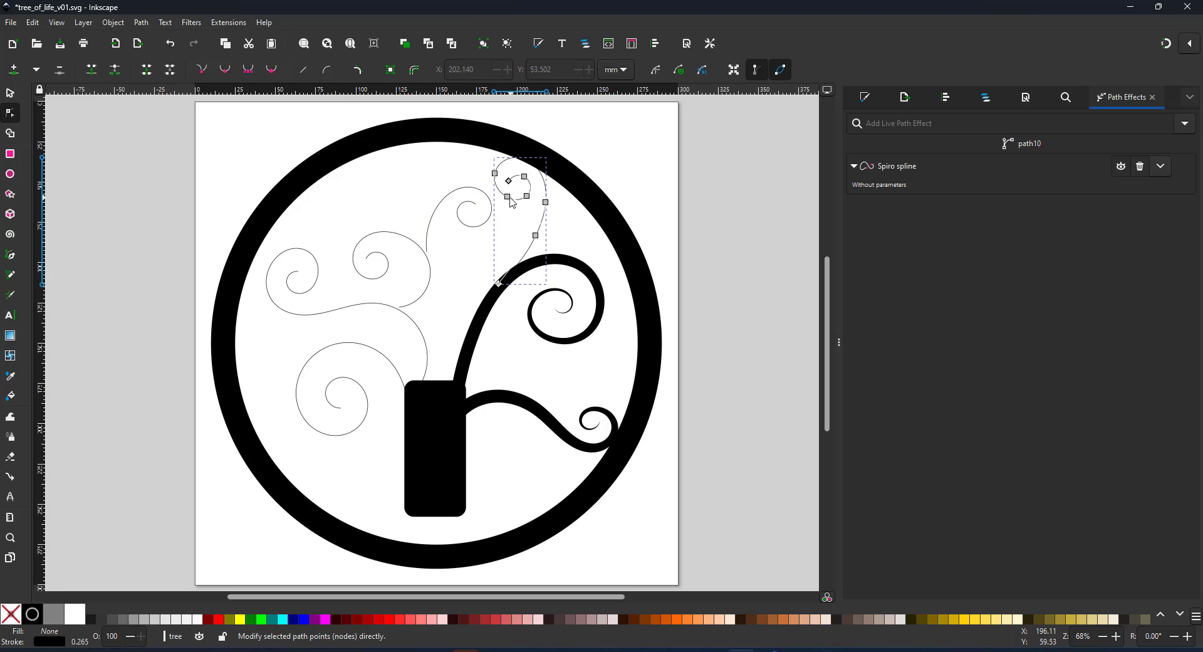
{"action": "left_click", "coordinate": [506, 201]}
{"action": "left_click", "coordinate": [447, 194]}
Step: Duplicate the thin curl near the top centre, flip it horizontally, and position copies on the left side of the tree
{"action": "key", "text": "s"}
{"action": "key", "text": "ctrl+d"}
{"action": "key", "text": "h"}
{"action": "left_click_drag", "start_coordinate": [459, 195], "coordinate": [257, 342]}
{"action": "key", "text": "ctrl+d"}
{"action": "left_click", "coordinate": [285, 367]}
{"action": "left_click_drag", "start_coordinate": [292, 401], "coordinate": [319, 327]}
{"action": "left_click", "coordinate": [296, 354]}
{"action": "left_click_drag", "start_coordinate": [279, 341], "coordinate": [335, 344]}
{"action": "left_click_drag", "start_coordinate": [304, 341], "coordinate": [347, 356]}
Step: Adjust the nodes and placement of the left curl so it branches off the large lower left spiral
{"action": "key", "text": "n"}
{"action": "key", "text": "s"}
{"action": "left_click", "coordinate": [347, 342], "text": "shift"}
{"action": "left_click", "coordinate": [338, 343]}
{"action": "left_click_drag", "start_coordinate": [231, 369], "coordinate": [290, 383]}
{"action": "key", "text": "n"}
{"action": "left_click_drag", "start_coordinate": [285, 337], "coordinate": [272, 338]}
{"action": "key", "text": "s"}
Step: Duplicate the thin curl near the top centre again, flip it horizontally, and move it down toward the lower right branch
{"action": "left_click", "coordinate": [460, 224]}
{"action": "key", "text": "ctrl+d"}
{"action": "key", "text": "h"}
{"action": "left_click_drag", "start_coordinate": [446, 226], "coordinate": [425, 303]}
{"action": "mouse_move", "coordinate": [474, 262]}
{"action": "left_mouse_down"}
{"action": "mouse_move", "coordinate": [487, 276]}
{"action": "mouse_move", "coordinate": [475, 262]}
{"action": "left_mouse_up"}
{"action": "left_click", "coordinate": [467, 283]}
{"action": "left_click_drag", "start_coordinate": [475, 259], "coordinate": [588, 373]}
Step: Reshape the copied curl's nodes, then scale and position it so it rises from the top of the lower right branch
{"action": "key", "text": "n"}
{"action": "mouse_move", "coordinate": [569, 353]}
{"action": "left_mouse_down"}
{"action": "mouse_move", "coordinate": [589, 361]}
{"action": "mouse_move", "coordinate": [581, 353]}
{"action": "left_mouse_up"}
{"action": "mouse_move", "coordinate": [515, 397]}
{"action": "left_mouse_down"}
{"action": "mouse_move", "coordinate": [553, 402]}
{"action": "mouse_move", "coordinate": [530, 404]}
{"action": "left_mouse_up"}
{"action": "left_click_drag", "start_coordinate": [588, 373], "coordinate": [582, 359]}
{"action": "left_click", "coordinate": [10, 92]}
{"action": "left_click_drag", "start_coordinate": [569, 378], "coordinate": [525, 329]}
{"action": "left_click", "coordinate": [535, 358]}
{"action": "left_click_drag", "start_coordinate": [533, 358], "coordinate": [529, 354]}
Step: Draw a Spiro curl hanging from the underside of the lower right branch
{"action": "key", "text": "b"}
{"action": "left_click", "coordinate": [519, 405]}
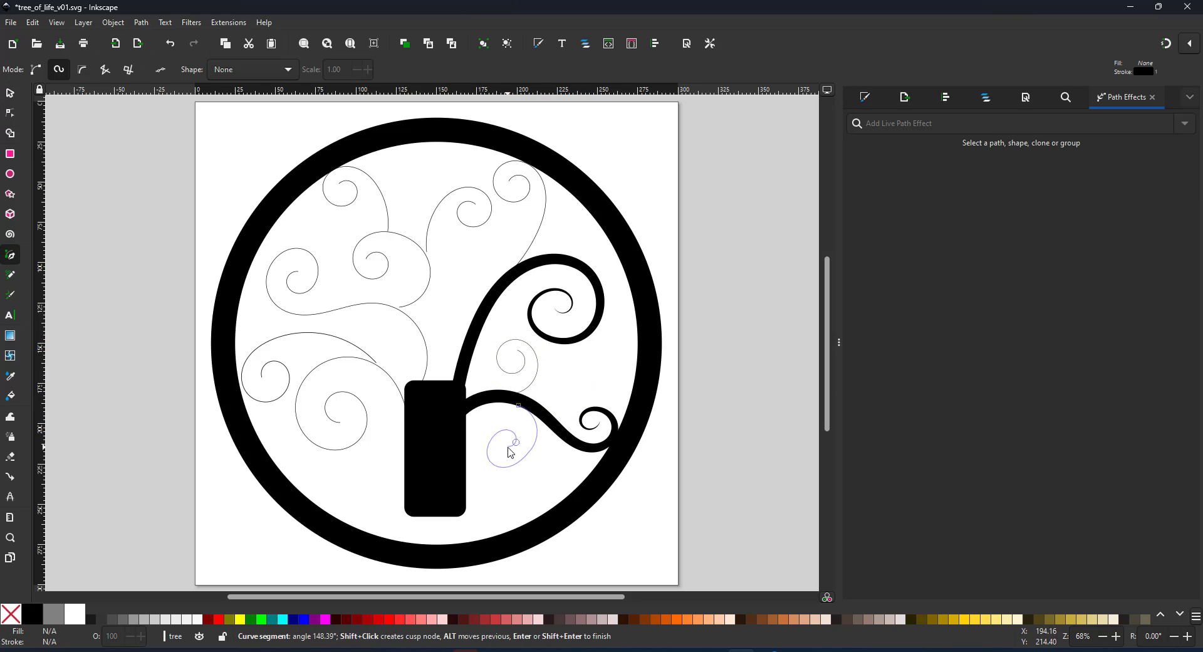
{"action": "double_click", "coordinate": [511, 452]}
Step: Draw two small Spiro curls off the bottom and the left edge of the large lower left spiral
{"action": "left_click", "coordinate": [320, 448]}
{"action": "double_click", "coordinate": [375, 463]}
{"action": "left_click", "coordinate": [296, 411]}
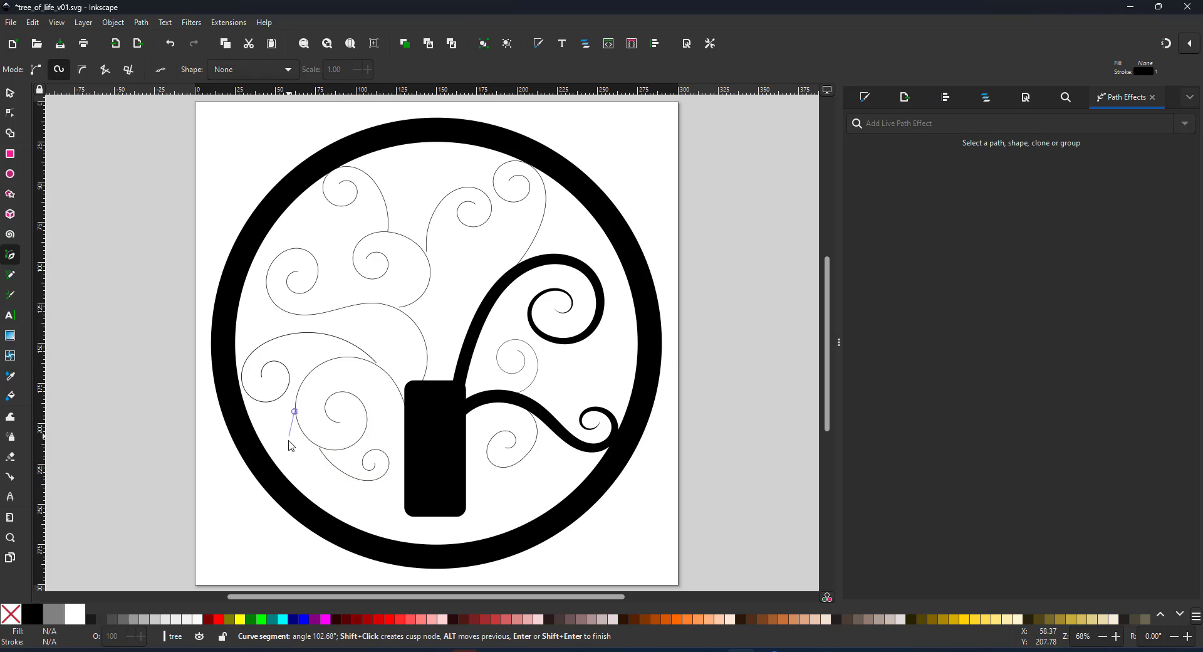
{"action": "left_click", "coordinate": [274, 448]}
{"action": "double_click", "coordinate": [270, 437]}
Step: Draw a small Spiro curl rising beside the ring's left inner edge from the left curl's upper arc
{"action": "left_click", "coordinate": [270, 340]}
{"action": "left_click", "coordinate": [248, 308]}
{"action": "double_click", "coordinate": [255, 325]}
{"action": "left_click", "coordinate": [576, 264]}
{"action": "left_click", "coordinate": [605, 234]}
{"action": "double_click", "coordinate": [572, 239]}
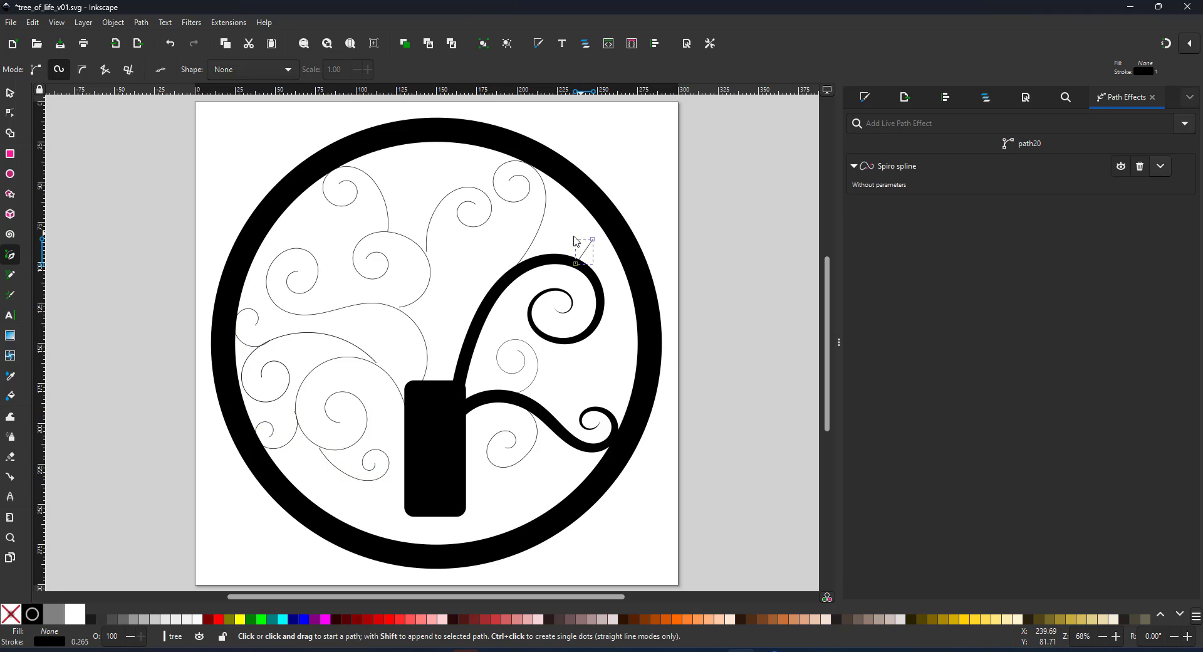
{"action": "key", "text": "ctrl+z"}
Step: Draw a small Spiro curl on the upper right shoulder of the upper right branch
{"action": "left_click", "coordinate": [579, 263]}
{"action": "left_click", "coordinate": [603, 239]}
{"action": "key", "text": "ctrl+z"}
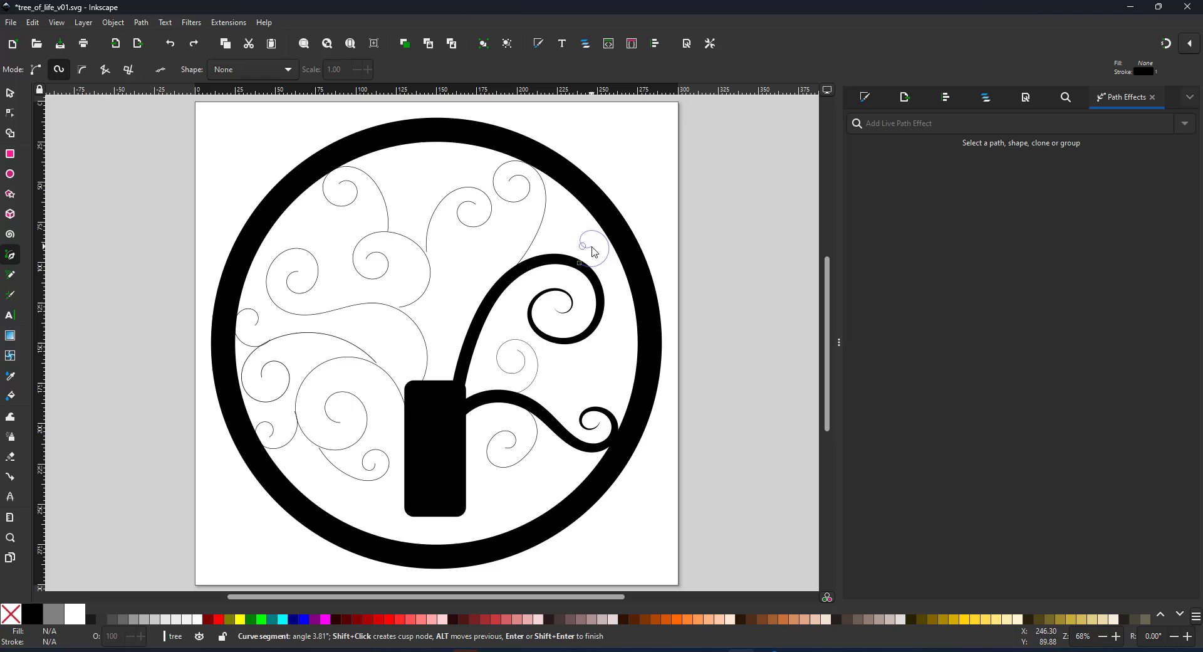
{"action": "double_click", "coordinate": [591, 248]}
Step: Draw two Spiro curls off the right side and the underside of the upper right branch's spiral
{"action": "left_click", "coordinate": [599, 322]}
{"action": "left_click", "coordinate": [636, 334]}
{"action": "left_click", "coordinate": [618, 323]}
{"action": "double_click", "coordinate": [621, 327]}
{"action": "left_click", "coordinate": [573, 340]}
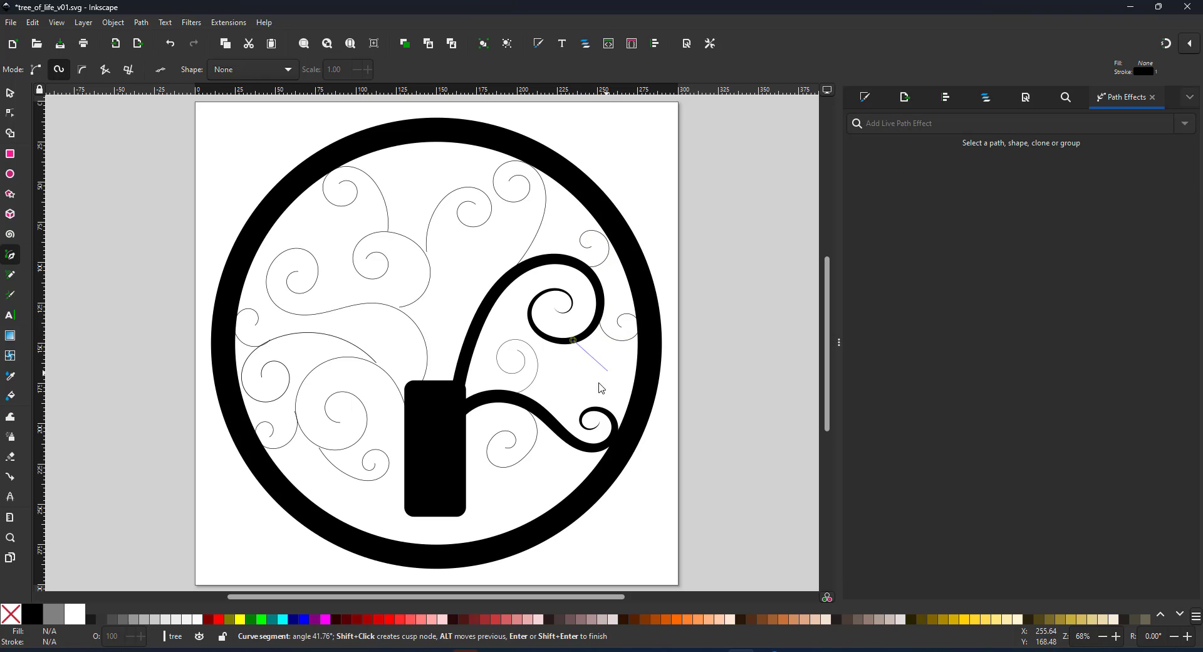
{"action": "double_click", "coordinate": [582, 373]}
Step: Draw a Spiro curl leftward from the rising part of the upper right branch and adjust its shape and position
{"action": "left_click", "coordinate": [482, 307]}
{"action": "left_click", "coordinate": [475, 270]}
{"action": "left_click", "coordinate": [441, 268]}
{"action": "left_click", "coordinate": [457, 262]}
{"action": "double_click", "coordinate": [448, 258]}
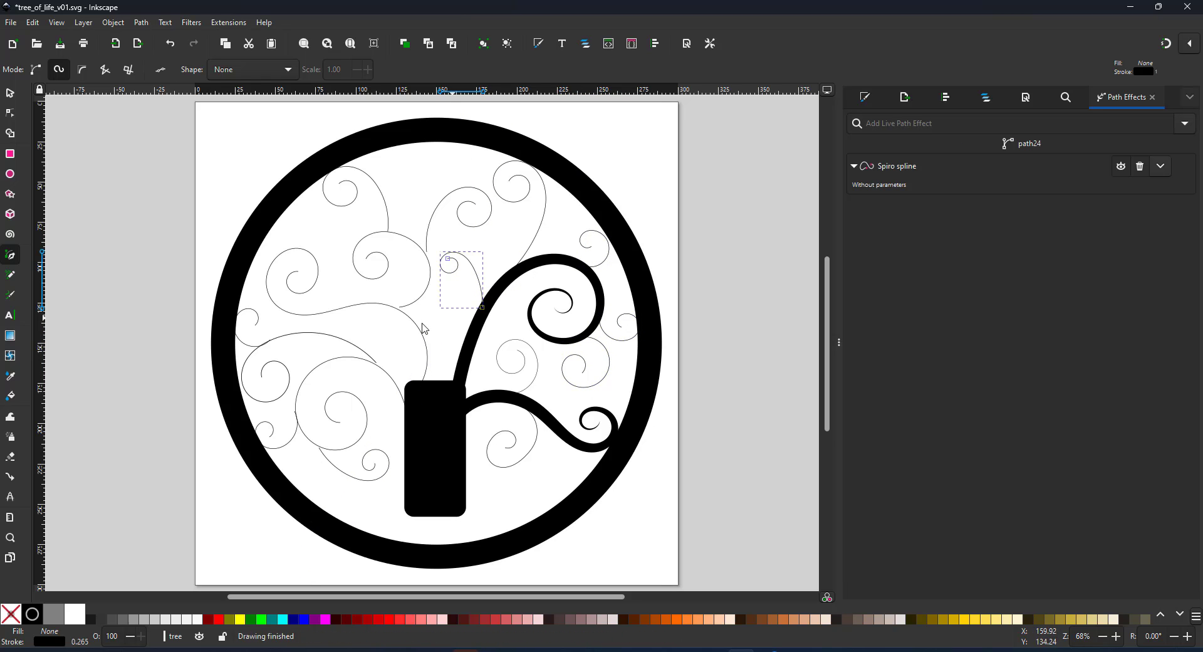
{"action": "key", "text": "n"}
{"action": "left_click_drag", "start_coordinate": [474, 269], "coordinate": [491, 261]}
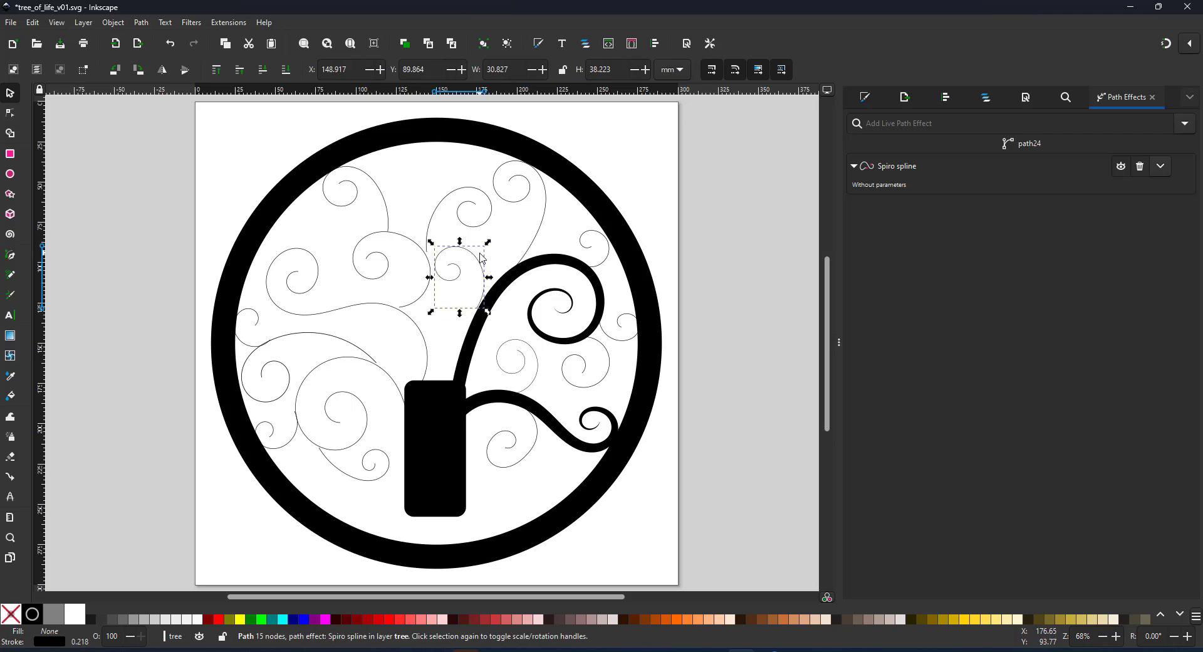
Step: Draw a small Spiro curl above the trunk, starting on the second left branch
{"action": "key", "text": "b"}
{"action": "left_click", "coordinate": [424, 336]}
{"action": "left_click", "coordinate": [455, 307]}
{"action": "left_click", "coordinate": [452, 328]}
{"action": "double_click", "coordinate": [442, 322]}
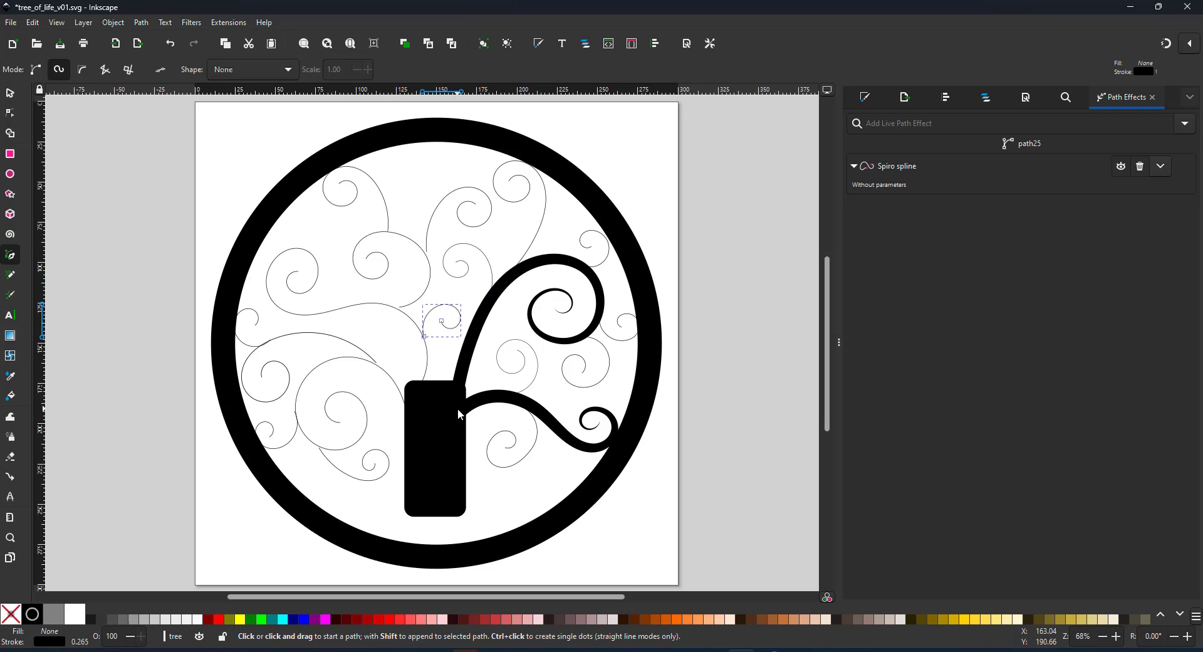
Step: Duplicate the small curl above the trunk, place the copy at the upper left, and duplicate the curl near the ring's top
{"action": "key", "text": "s"}
{"action": "key", "text": "ctrl+d"}
{"action": "left_click_drag", "start_coordinate": [460, 318], "coordinate": [277, 214]}
{"action": "key", "text": "Escape"}
{"action": "left_click", "coordinate": [383, 178]}
{"action": "key", "text": "ctrl+d"}
{"action": "key", "text": "Escape"}
Step: Make another copy of the upper left curl and adjust its placement among the upper left branches
{"action": "left_click", "coordinate": [307, 224]}
{"action": "key", "text": "Escape"}
{"action": "left_click", "coordinate": [383, 178]}
{"action": "left_click", "coordinate": [314, 226]}
{"action": "key", "text": "ctrl+d"}
{"action": "left_click", "coordinate": [315, 227]}
{"action": "left_click_drag", "start_coordinate": [285, 221], "coordinate": [332, 222]}
Step: Duplicate the curl near the ring's top centre, flip it horizontally, and move the copy to the right
{"action": "key", "text": "Escape"}
{"action": "left_click", "coordinate": [408, 163]}
{"action": "left_click_drag", "start_coordinate": [442, 154], "coordinate": [422, 159]}
{"action": "key", "text": "ctrl+d"}
{"action": "key", "text": "h"}
{"action": "left_click_drag", "start_coordinate": [414, 169], "coordinate": [476, 141]}
{"action": "left_click", "coordinate": [454, 191]}
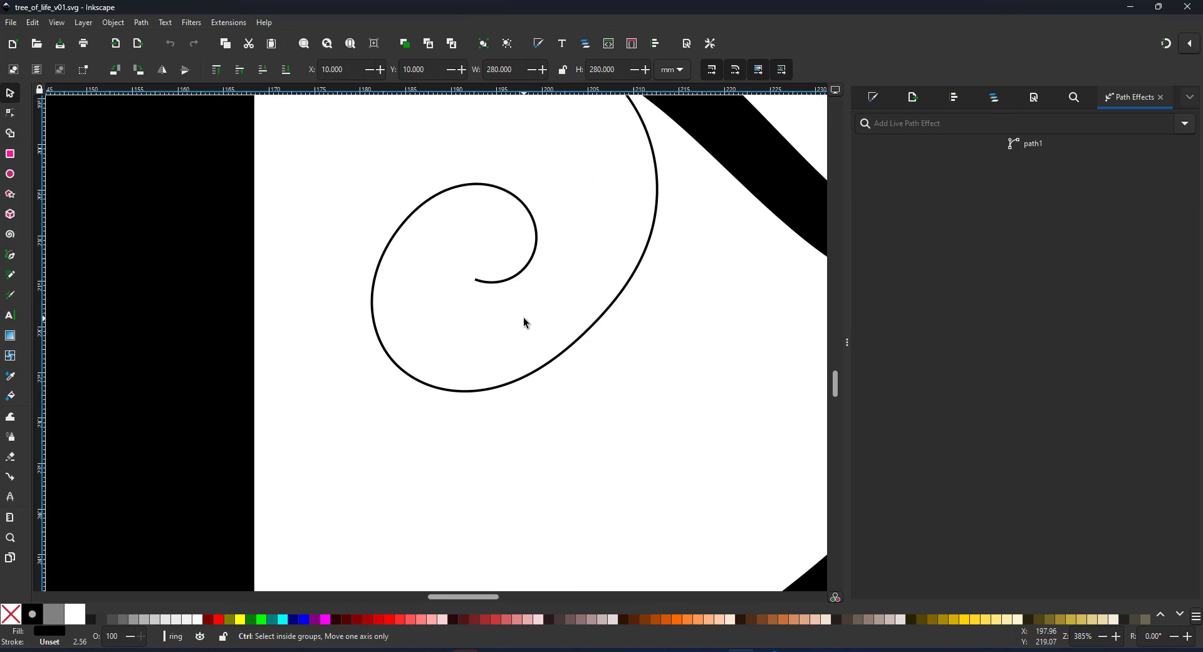
Step: Move the nodes on the right side of the curl beneath the lower right branch to make it rounder
{"action": "left_click_drag", "start_coordinate": [597, 261], "coordinate": [615, 271]}
{"action": "double_click", "coordinate": [532, 344]}
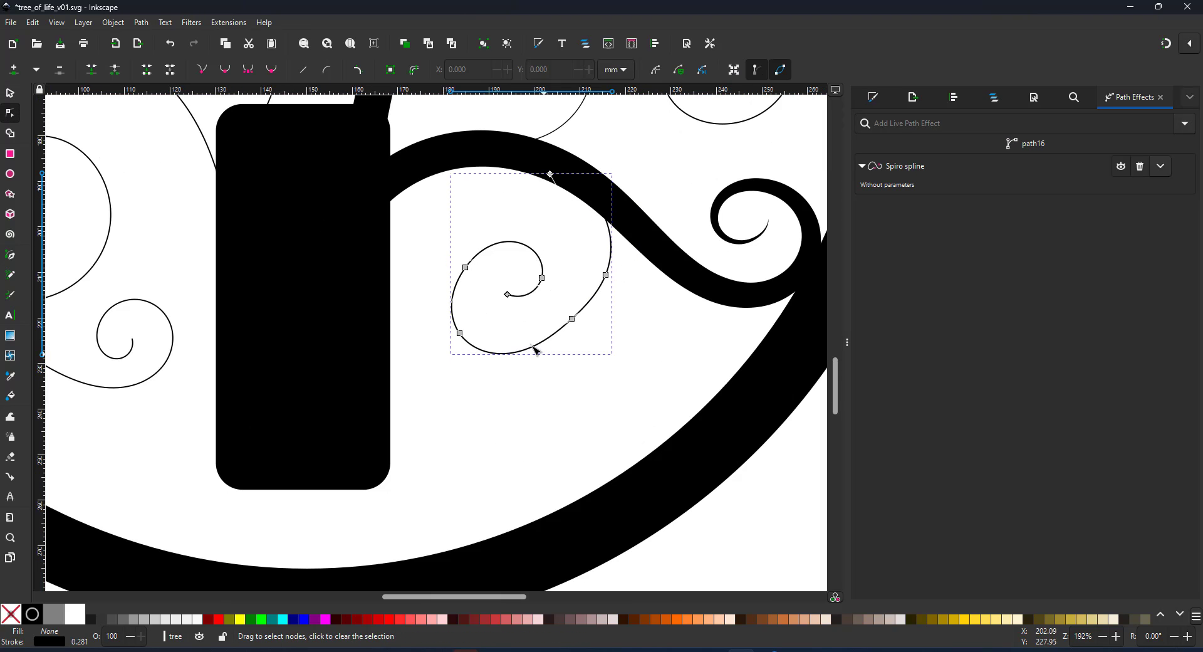
{"action": "left_click_drag", "start_coordinate": [572, 319], "coordinate": [620, 305]}
{"action": "left_click_drag", "start_coordinate": [602, 254], "coordinate": [601, 224]}
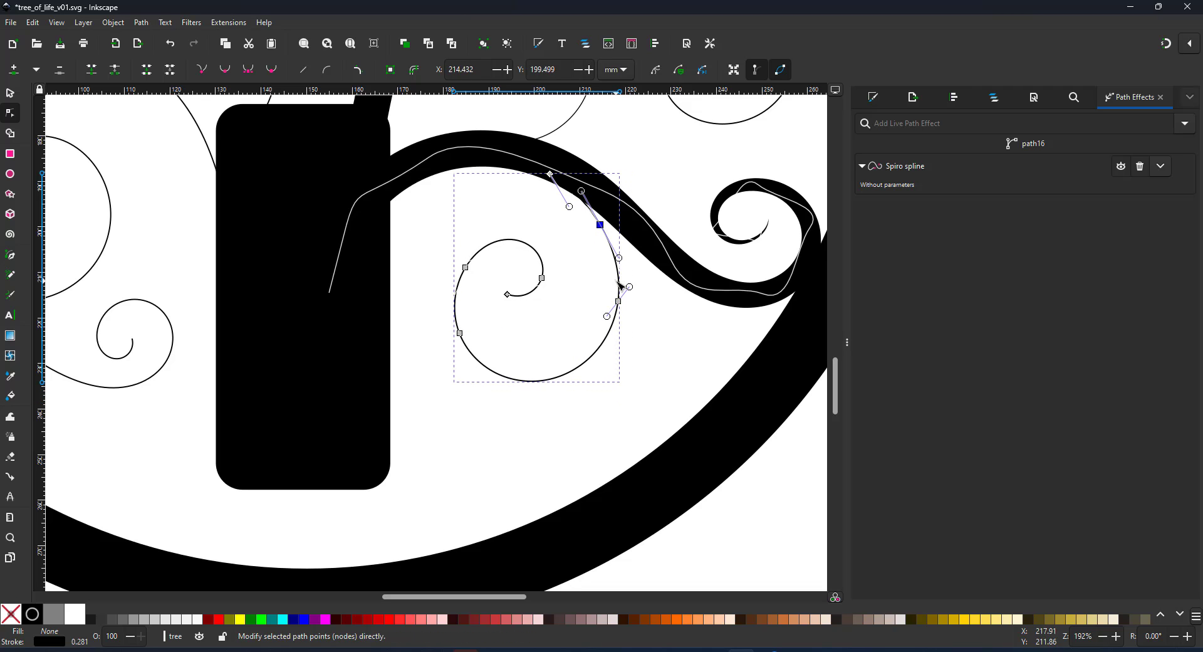
Step: Add the Taper stroke effect to the curl beneath the lower branch with width 5, move its start into the branch, and lengthen the end taper
{"action": "left_click", "coordinate": [910, 125]}
{"action": "type", "text": "ta"}
{"action": "left_click", "coordinate": [898, 154]}
{"action": "type", "text": "5"}
{"action": "key", "text": "Return"}
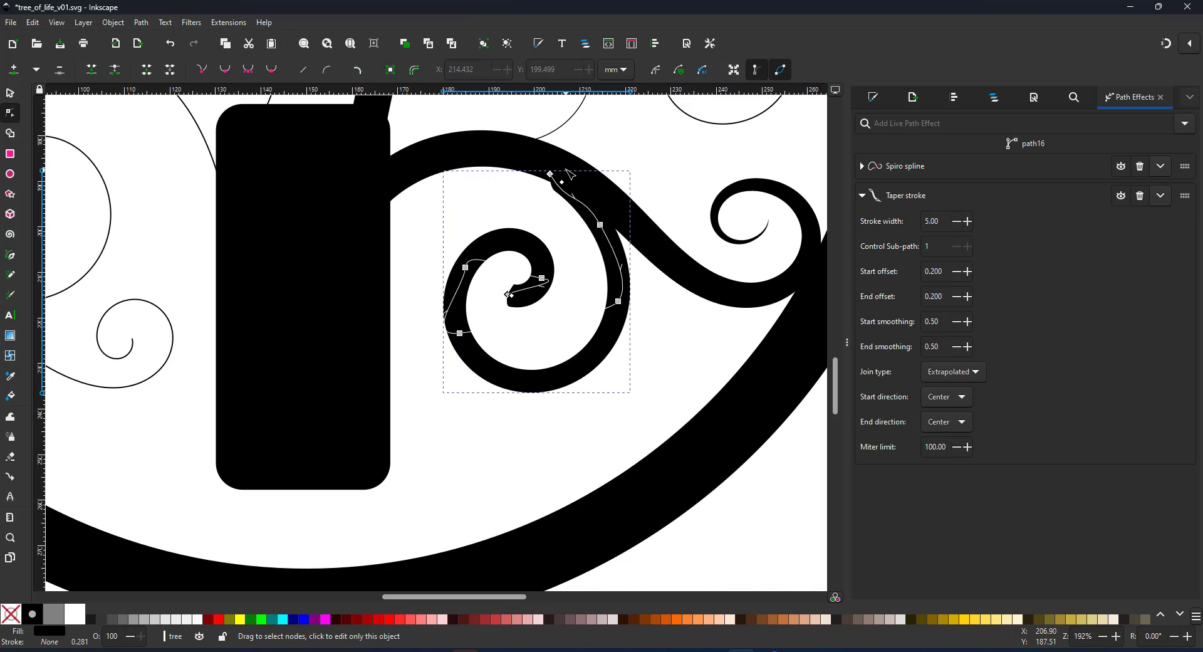
{"action": "left_click_drag", "start_coordinate": [550, 174], "coordinate": [555, 165]}
{"action": "left_click", "coordinate": [513, 294]}
{"action": "mouse_move", "coordinate": [511, 295]}
{"action": "left_mouse_down"}
{"action": "mouse_move", "coordinate": [599, 225]}
{"action": "mouse_move", "coordinate": [552, 489]}
{"action": "left_mouse_up"}
Step: Add the Taper stroke effect to the curl above the lower branch with width 7 and end offset 11.865, and move its start into the branch
{"action": "left_click", "coordinate": [519, 270]}
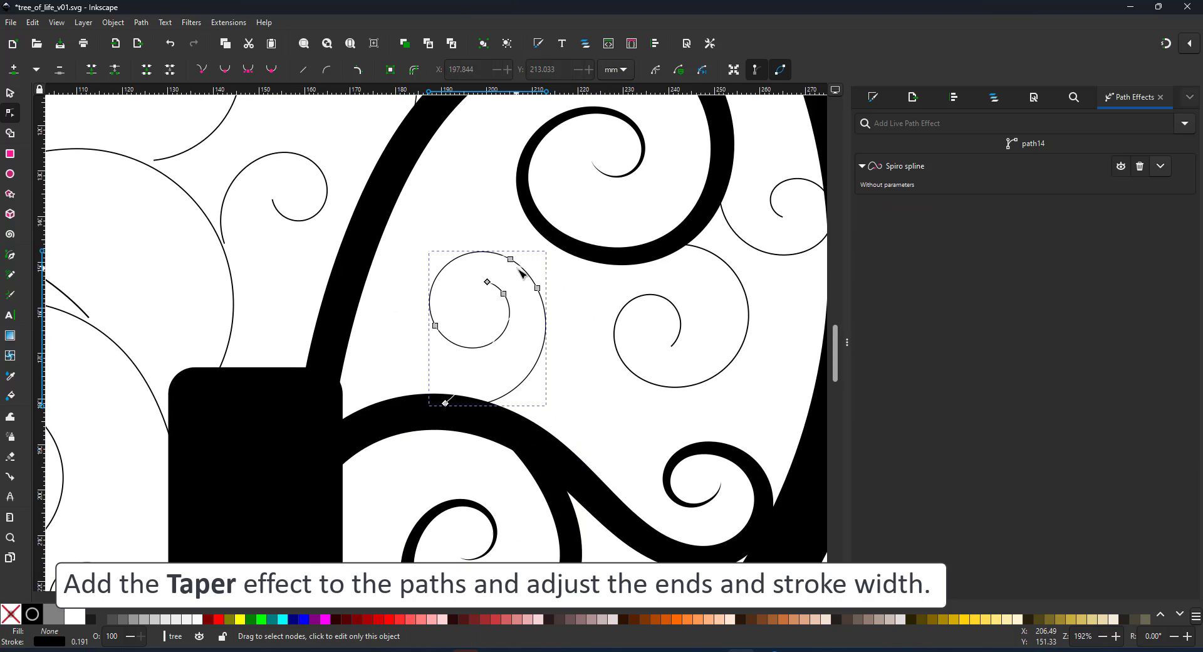
{"action": "type", "text": "ta"}
{"action": "left_click", "coordinate": [894, 149]}
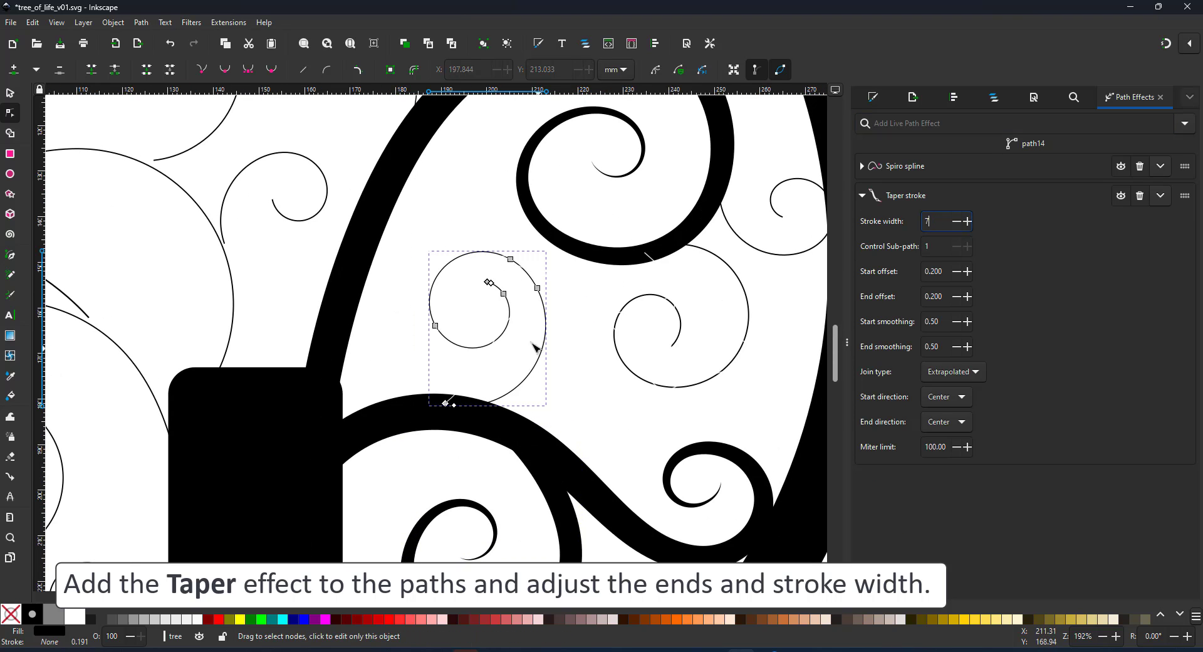
{"action": "key", "text": "Return"}
{"action": "left_click_drag", "start_coordinate": [445, 403], "coordinate": [438, 407]}
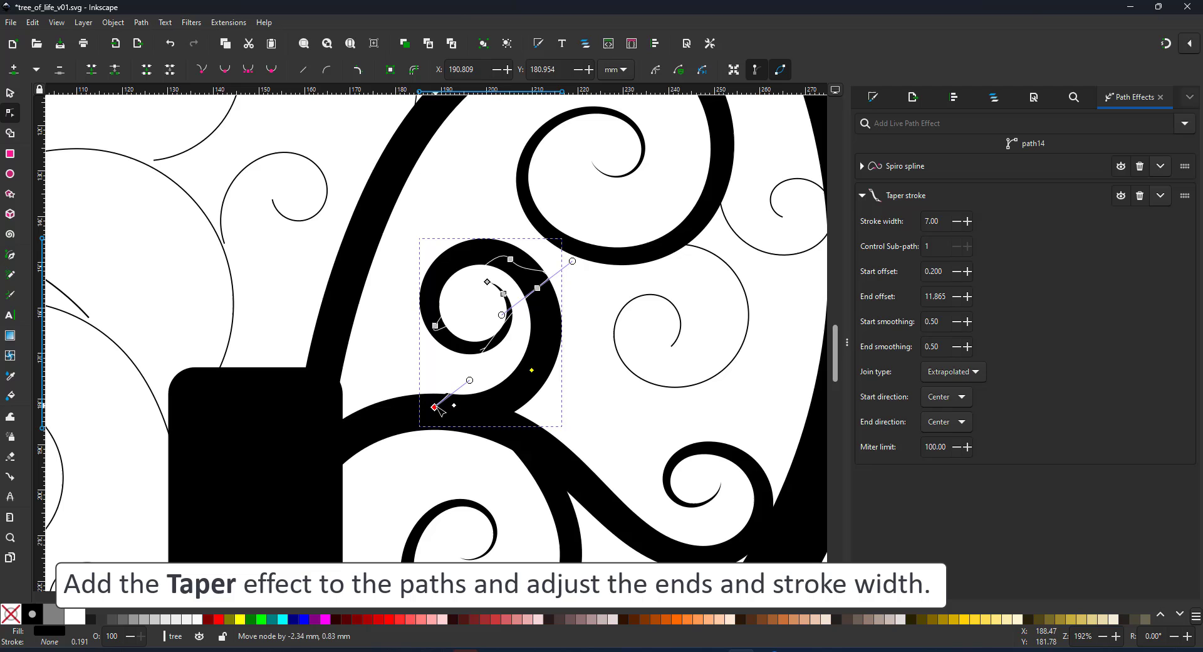
Step: Add the Taper stroke effect to the curl beneath the upper right spiral, set its stroke width to 4, and lengthen its end taper
{"action": "left_click", "coordinate": [646, 296]}
{"action": "left_click", "coordinate": [664, 297]}
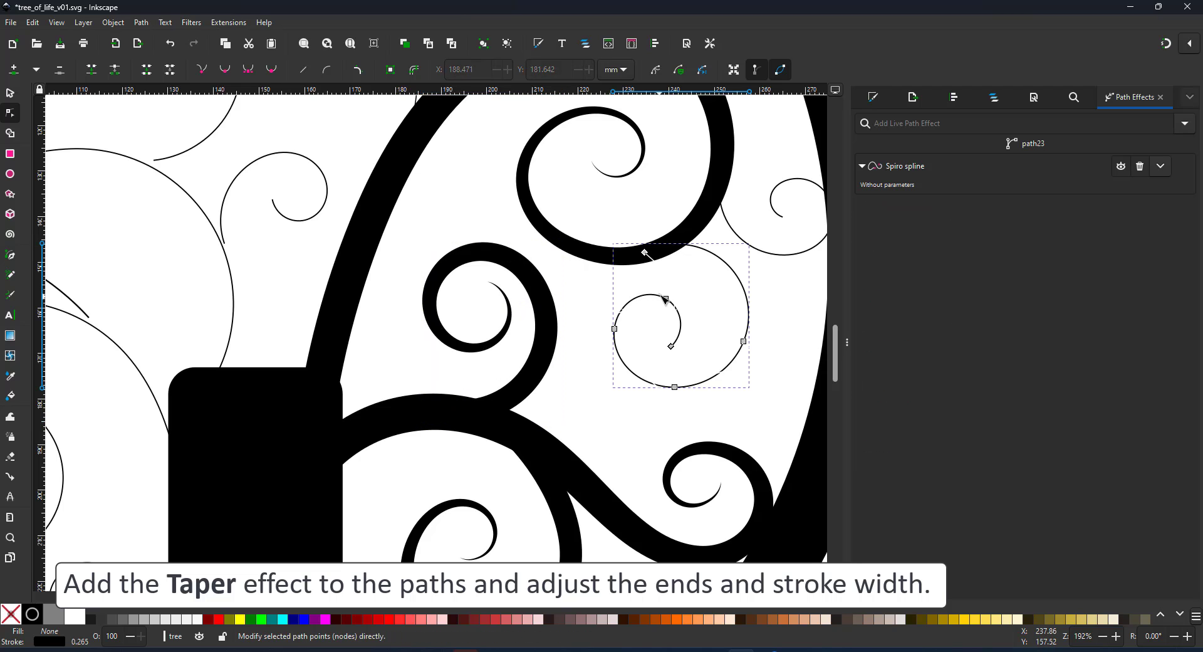
{"action": "type", "text": "tap"}
{"action": "left_click", "coordinate": [902, 150]}
{"action": "left_click_drag", "start_coordinate": [942, 222], "coordinate": [788, 256]}
{"action": "type", "text": "4"}
{"action": "key", "text": "Return"}
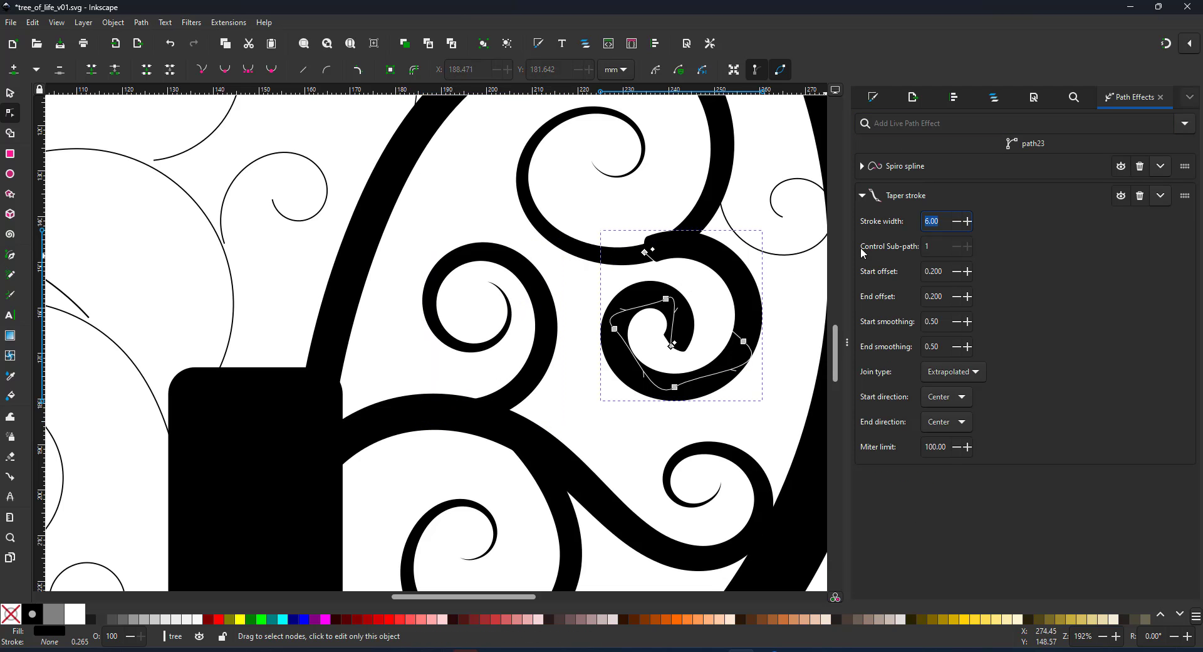
{"action": "left_click_drag", "start_coordinate": [672, 345], "coordinate": [746, 338]}
{"action": "left_click_drag", "start_coordinate": [745, 338], "coordinate": [662, 421]}
{"action": "key", "text": "Escape"}
Step: Add the Taper stroke effect to the small curl between the right spiral and the ring with width 4, and lengthen its end taper
{"action": "left_click", "coordinate": [708, 337]}
{"action": "left_click", "coordinate": [915, 127]}
{"action": "type", "text": "tap"}
{"action": "left_click", "coordinate": [909, 150]}
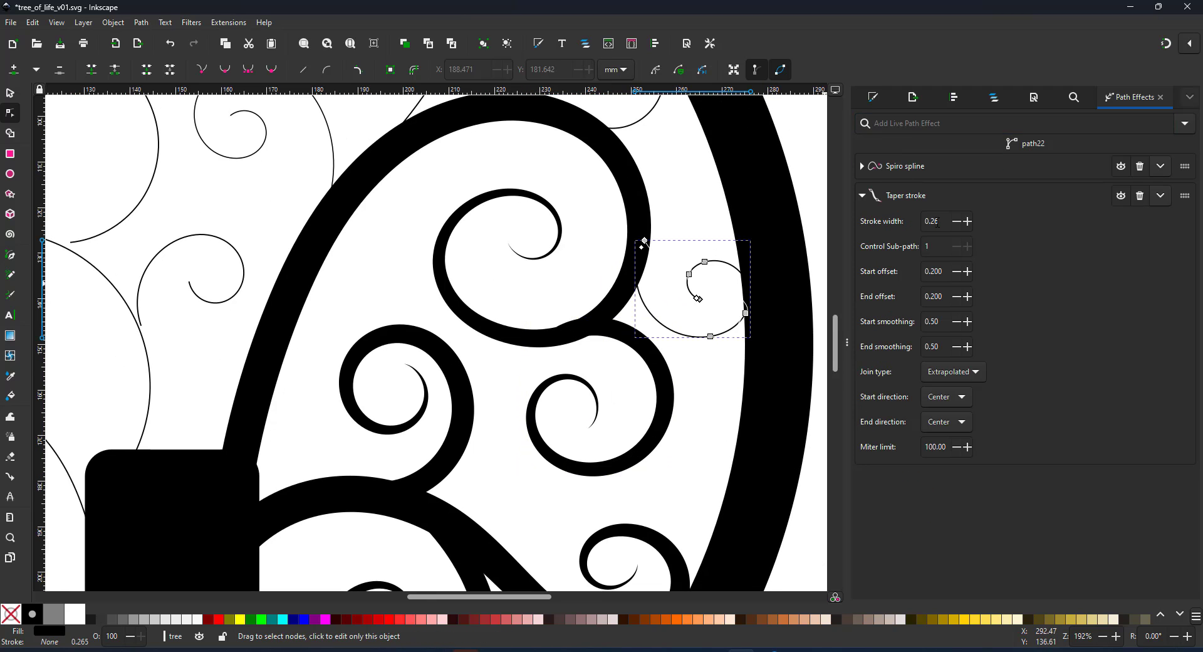
{"action": "left_click_drag", "start_coordinate": [941, 222], "coordinate": [792, 255]}
{"action": "type", "text": "6"}
{"action": "key", "text": "Return"}
{"action": "left_click_drag", "start_coordinate": [941, 222], "coordinate": [863, 226]}
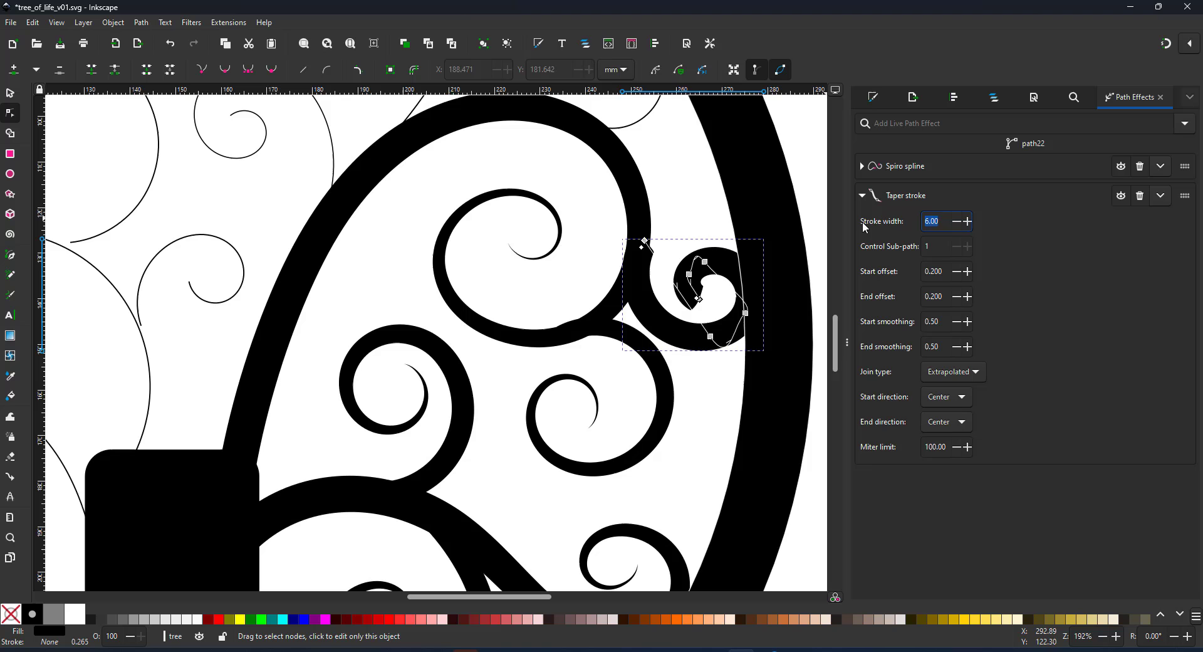
{"action": "type", "text": "4"}
{"action": "key", "text": "Return"}
{"action": "mouse_move", "coordinate": [699, 299]}
{"action": "left_mouse_down"}
{"action": "mouse_move", "coordinate": [650, 267]}
{"action": "mouse_move", "coordinate": [591, 558]}
{"action": "left_mouse_up"}
Step: Add the Taper stroke effect to the small curl above the upper right spiral, set its stroke width to 4, and lengthen its end taper
{"action": "left_click", "coordinate": [590, 333]}
{"action": "left_click", "coordinate": [909, 125]}
{"action": "type", "text": "t"}
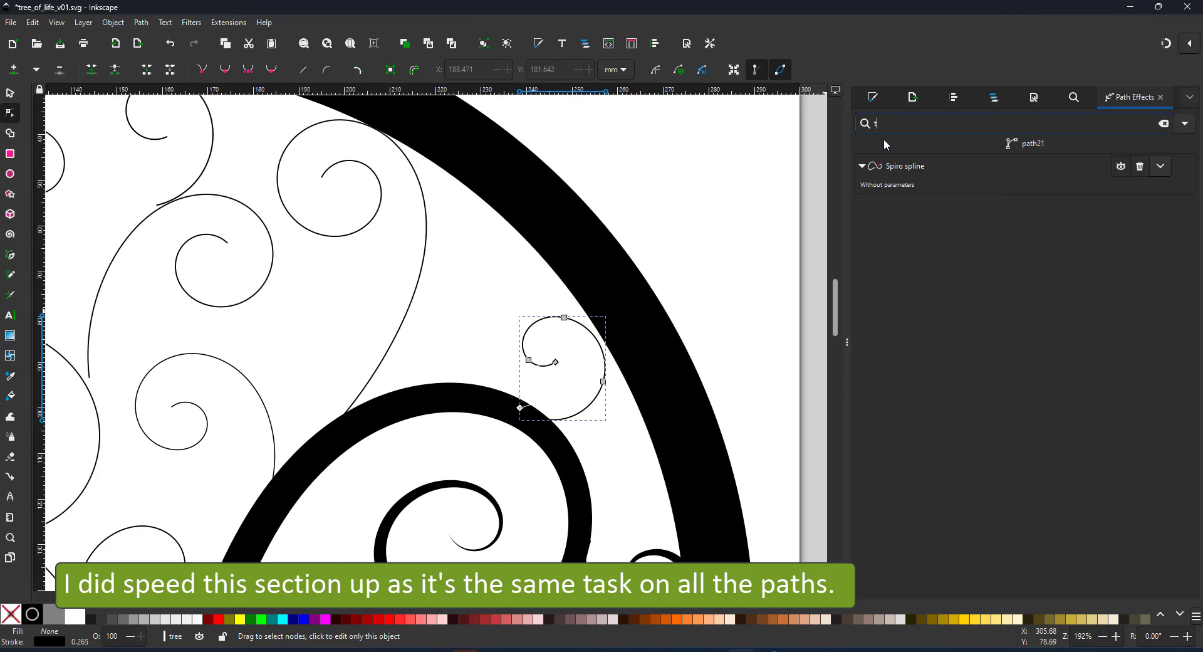
{"action": "left_click", "coordinate": [889, 143]}
{"action": "left_click_drag", "start_coordinate": [941, 222], "coordinate": [746, 213]}
{"action": "type", "text": "4"}
{"action": "key", "text": "Return"}
{"action": "left_click_drag", "start_coordinate": [554, 363], "coordinate": [523, 307]}
Step: Add the Taper stroke effect to the long branch curling at the upper right with stroke width 7, and lengthen its end taper
{"action": "left_click", "coordinate": [892, 143]}
{"action": "left_click_drag", "start_coordinate": [941, 221], "coordinate": [792, 235]}
{"action": "type", "text": "7"}
{"action": "key", "text": "Return"}
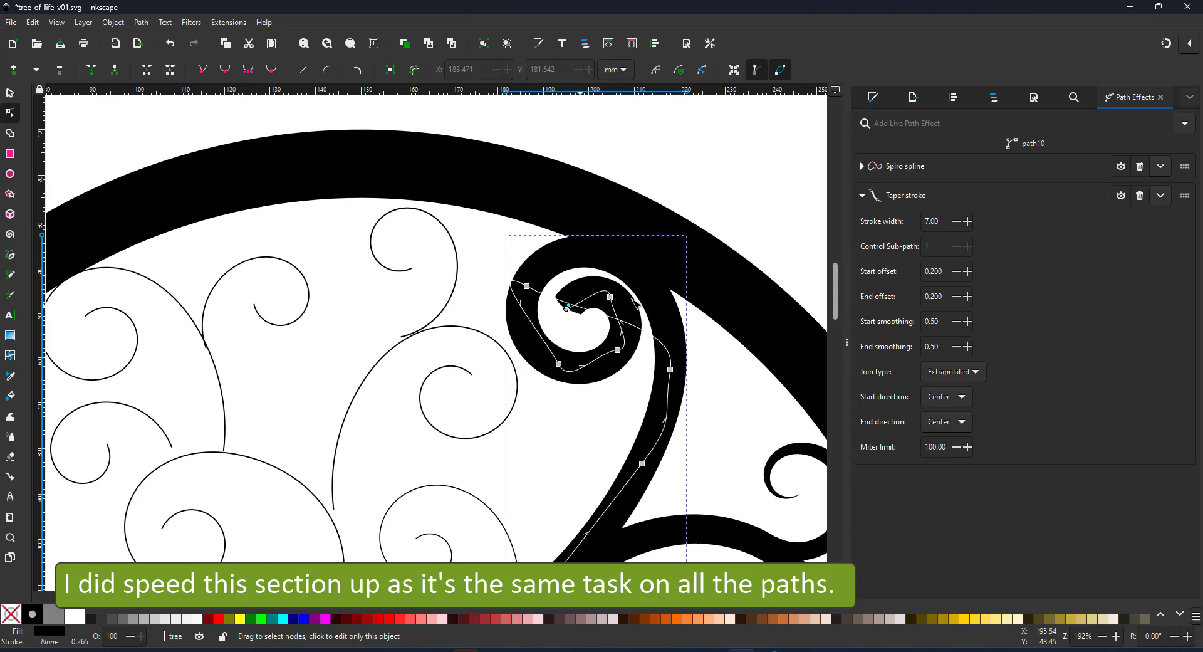
{"action": "left_click_drag", "start_coordinate": [598, 436], "coordinate": [649, 368]}
Step: Add the Taper stroke effect to the spiral left of the long upper right branch, and lengthen its end taper
{"action": "left_click", "coordinate": [503, 311]}
{"action": "left_click", "coordinate": [908, 125]}
{"action": "type", "text": "t"}
{"action": "left_click_drag", "start_coordinate": [492, 471], "coordinate": [571, 360]}
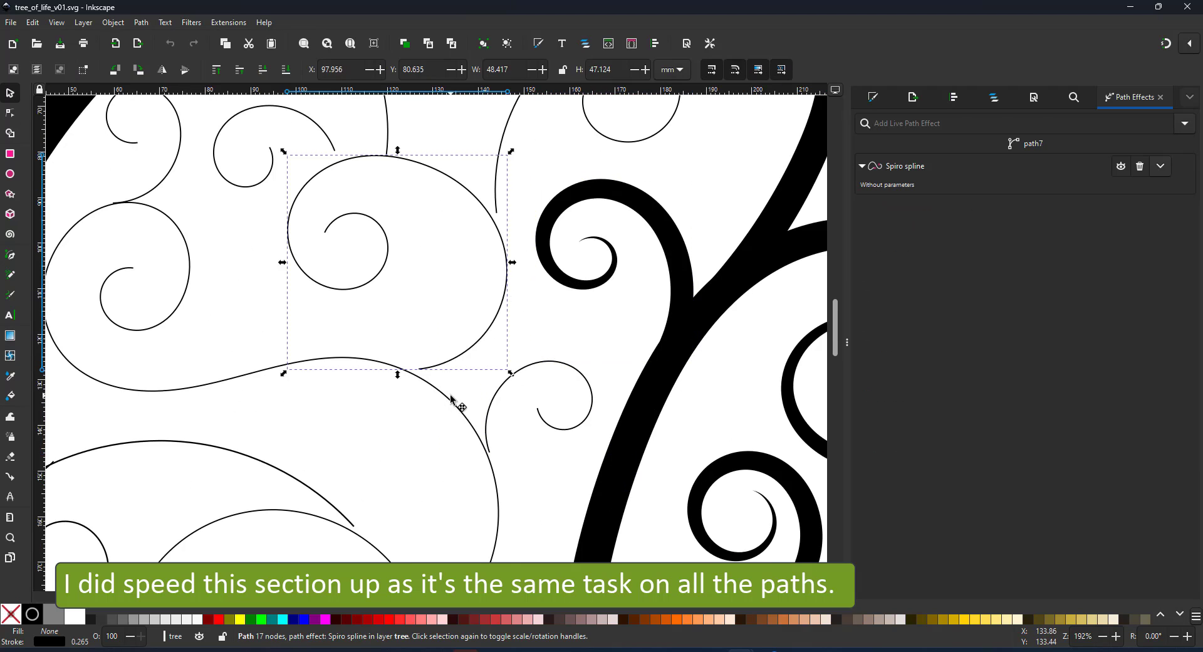
Step: Add the Taper stroke effect to the long wavy upper left branch with stroke width 12 and end offset 19.750
{"action": "left_click", "coordinate": [455, 402]}
{"action": "left_click", "coordinate": [908, 124]}
{"action": "type", "text": "t"}
{"action": "left_click", "coordinate": [892, 143]}
{"action": "left_click_drag", "start_coordinate": [942, 221], "coordinate": [732, 257]}
{"action": "type", "text": "9"}
{"action": "left_click_drag", "start_coordinate": [127, 268], "coordinate": [490, 518]}
{"action": "left_click_drag", "start_coordinate": [942, 222], "coordinate": [833, 224]}
{"action": "type", "text": "12"}
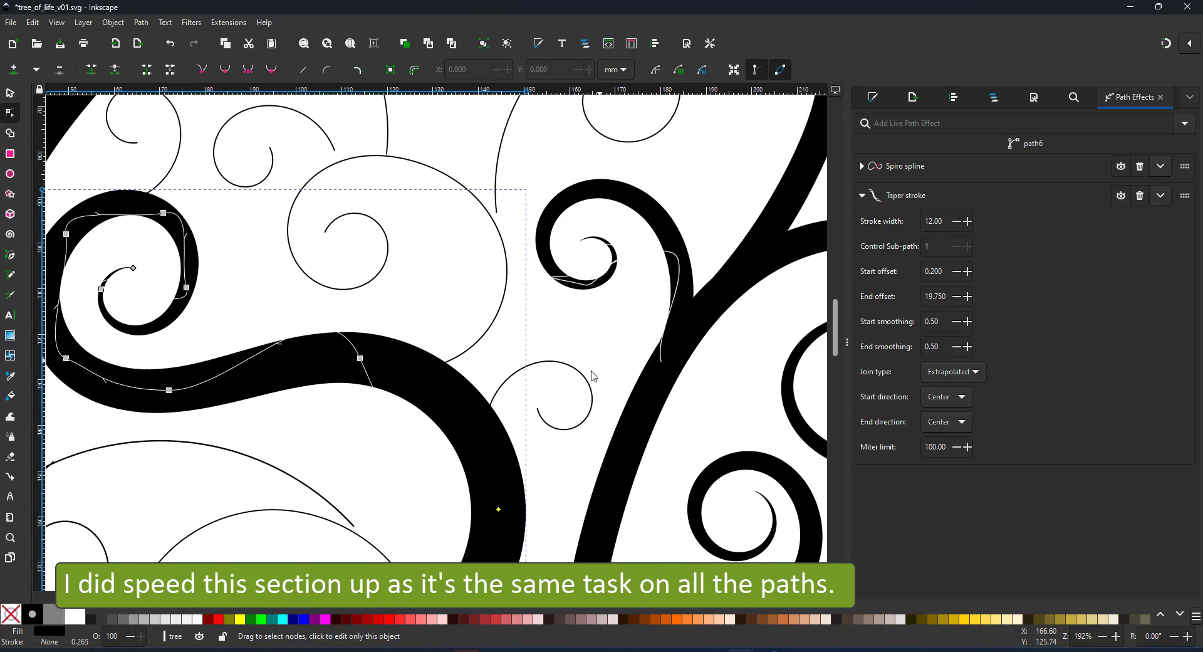
Step: Apply Taper stroke to the curl between the wavy left branch and the long upper right branch with width 7, and lengthen its end taper
{"action": "left_click", "coordinate": [591, 381]}
{"action": "type", "text": "7"}
{"action": "left_click_drag", "start_coordinate": [537, 408], "coordinate": [495, 438]}
Step: Set the taper stroke width of the large spiral above the wavy left branch to 8
{"action": "left_click", "coordinate": [493, 326]}
{"action": "left_click_drag", "start_coordinate": [942, 222], "coordinate": [881, 222]}
{"action": "type", "text": "8"}
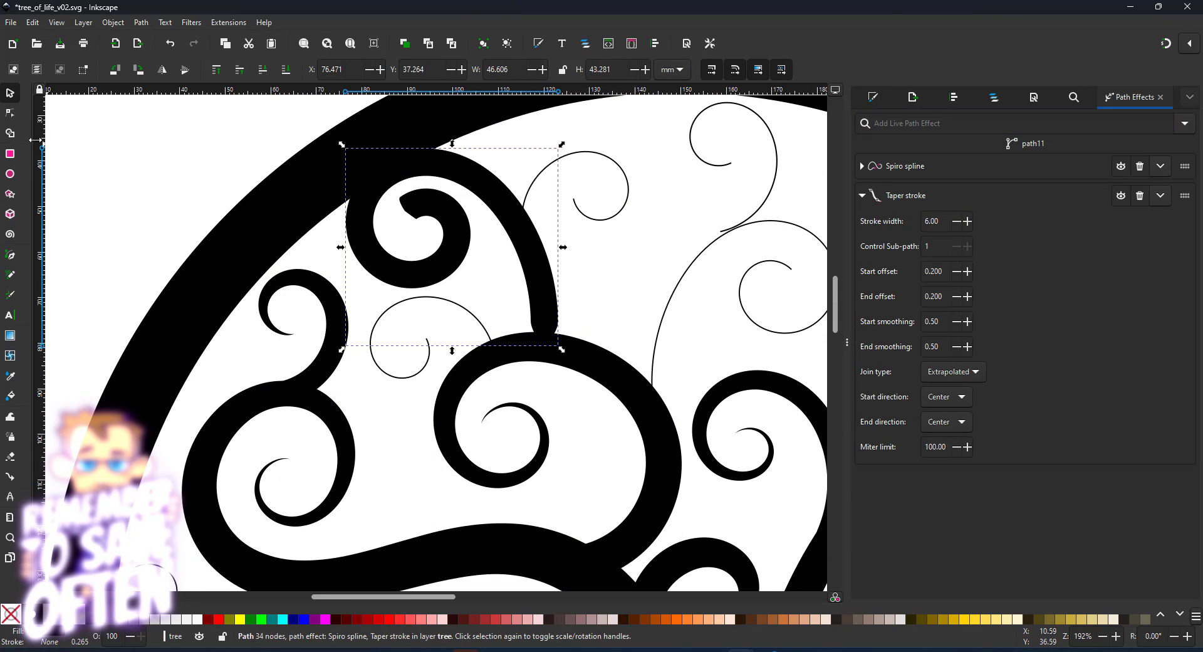
Step: Extend the upper left curl into its branch, taper the curl beside it with width 4 and a longer end, and paste an effect onto the curl below
{"action": "left_click_drag", "start_coordinate": [544, 347], "coordinate": [562, 359]}
{"action": "left_click", "coordinate": [532, 185]}
{"action": "double_click", "coordinate": [932, 222]}
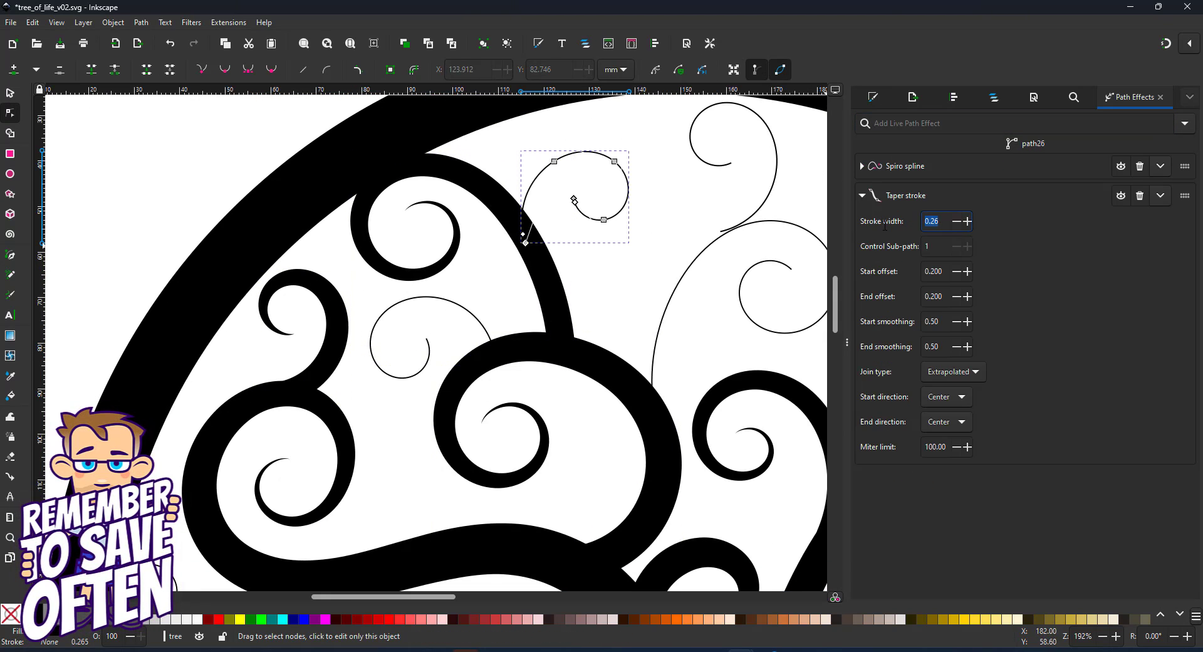
{"action": "type", "text": "4"}
{"action": "key", "text": "Return"}
{"action": "left_click_drag", "start_coordinate": [574, 199], "coordinate": [524, 202]}
{"action": "left_click", "coordinate": [482, 327]}
{"action": "key", "text": "ctrl+7"}
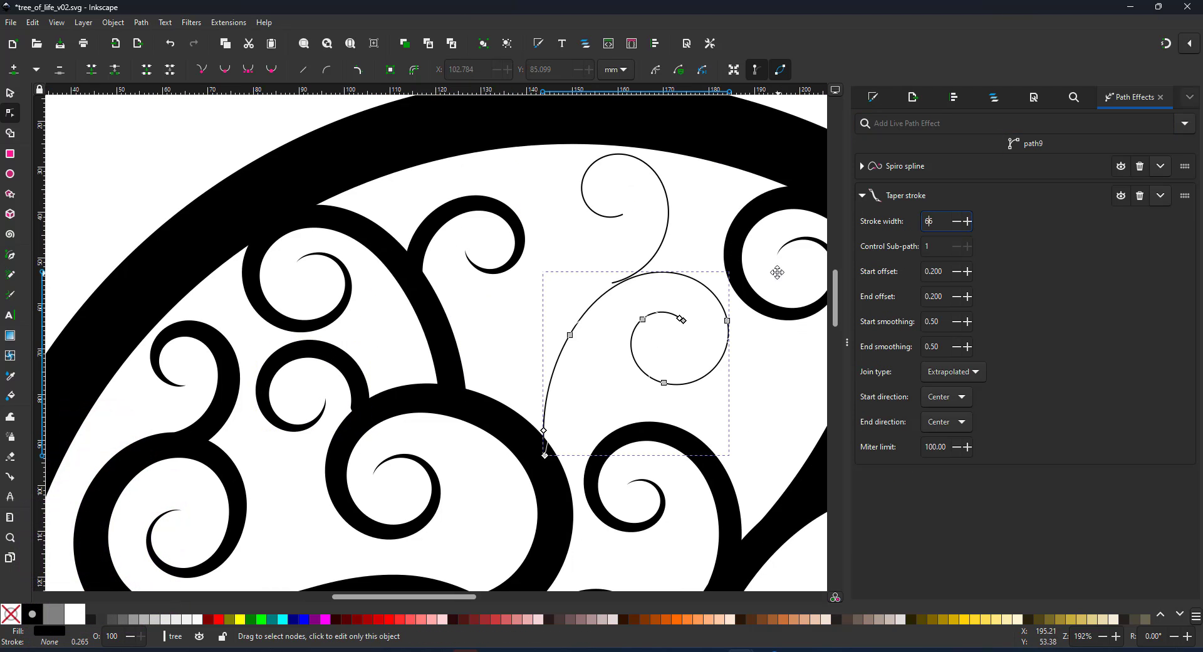
Step: Set the taper stroke width of the upper middle branch to 6, lengthen its end taper, and move its start into the spiral beneath
{"action": "key", "text": "Return"}
{"action": "key", "text": "BackSpace"}
{"action": "key", "text": "BackSpace"}
{"action": "key", "text": "BackSpace"}
{"action": "key", "text": "BackSpace"}
{"action": "key", "text": "Return"}
{"action": "mouse_move", "coordinate": [680, 318]}
{"action": "left_mouse_down"}
{"action": "mouse_move", "coordinate": [714, 368]}
{"action": "mouse_move", "coordinate": [577, 323]}
{"action": "left_mouse_up"}
{"action": "left_click_drag", "start_coordinate": [545, 455], "coordinate": [545, 477]}
Step: Set the taper stroke width of the curl on top of the upper middle branch to 6
{"action": "left_click", "coordinate": [664, 235]}
{"action": "left_click_drag", "start_coordinate": [940, 221], "coordinate": [896, 220]}
{"action": "type", "text": "6"}
{"action": "key", "text": "Return"}
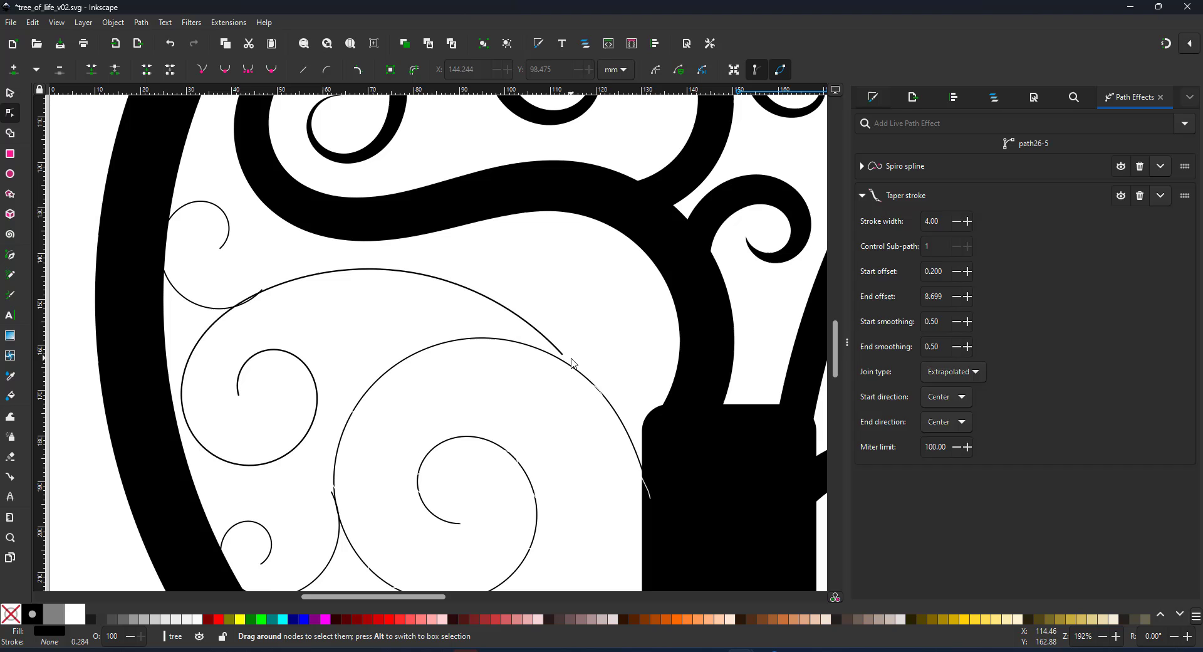
Step: Paste the path effect onto the large lower left spiral, and lengthen its end taper
{"action": "left_click", "coordinate": [572, 304]}
{"action": "key", "text": "ctrl+7"}
{"action": "left_click_drag", "start_coordinate": [571, 304], "coordinate": [591, 314]}
{"action": "left_click", "coordinate": [10, 113]}
{"action": "left_click_drag", "start_coordinate": [449, 432], "coordinate": [545, 289]}
Step: Taper the branch above the large lower left spiral with width 8, lengthen its end taper, and extend its start into the spiral
{"action": "left_click", "coordinate": [439, 207]}
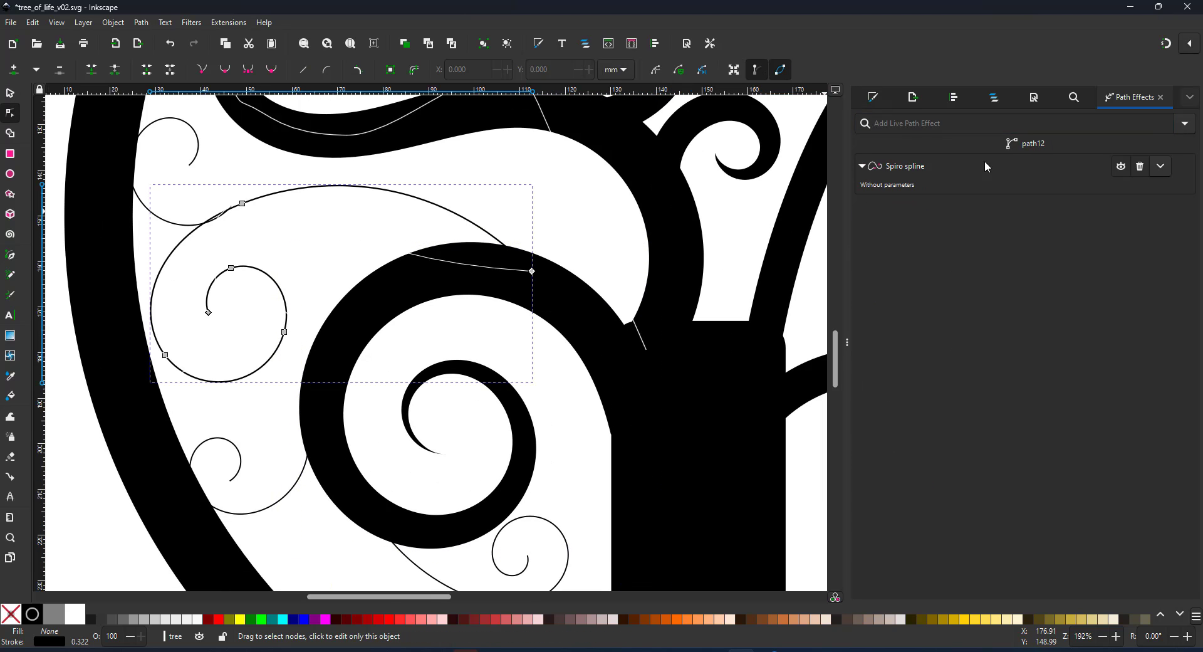
{"action": "left_click_drag", "start_coordinate": [942, 221], "coordinate": [902, 220]}
{"action": "type", "text": "8"}
{"action": "key", "text": "Return"}
{"action": "left_click_drag", "start_coordinate": [207, 304], "coordinate": [443, 207]}
{"action": "left_click_drag", "start_coordinate": [494, 238], "coordinate": [532, 271]}
Step: Set the taper stroke width of the small curl beside the ring on the far left to 4, and shift the curl slightly
{"action": "left_click", "coordinate": [198, 146]}
{"action": "type", "text": "4"}
{"action": "key", "text": "Return"}
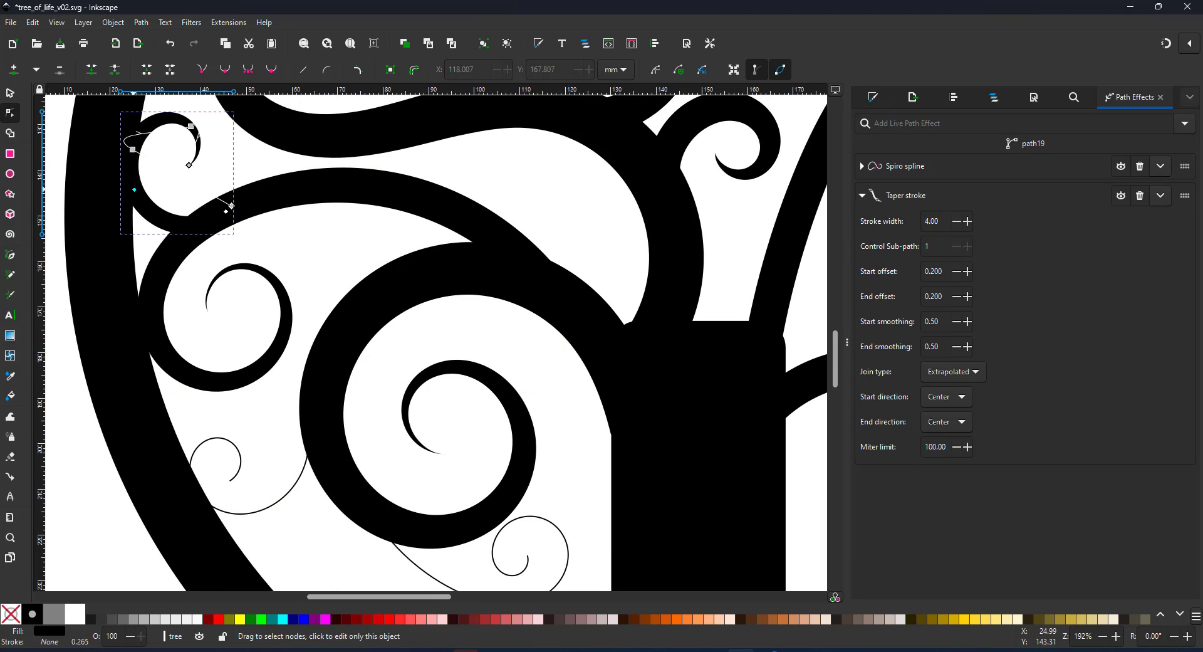
{"action": "left_click", "coordinate": [10, 93]}
{"action": "left_click_drag", "start_coordinate": [145, 180], "coordinate": [156, 167]}
Step: Taper the small curl left of the large lower left spiral with width 4 and end offset 11.875, and adjust its nodes
{"action": "left_click_drag", "start_coordinate": [241, 462], "coordinate": [243, 447]}
{"action": "left_click_drag", "start_coordinate": [940, 221], "coordinate": [872, 270]}
{"action": "type", "text": "4"}
{"action": "key", "text": "Return"}
{"action": "left_click", "coordinate": [10, 112]}
{"action": "left_click_drag", "start_coordinate": [233, 464], "coordinate": [285, 486]}
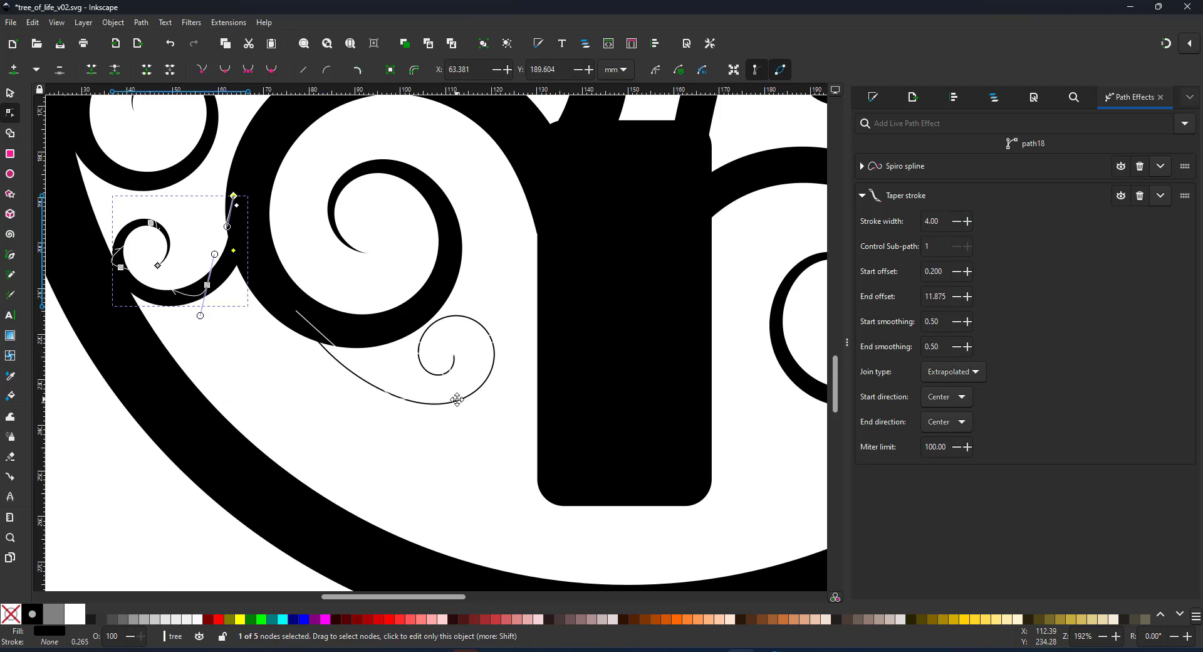
Step: Reposition the curl beneath the large lower left spiral, and add the Taper stroke effect with width 6 and end offset 14.525
{"action": "left_click", "coordinate": [457, 400]}
{"action": "left_click", "coordinate": [10, 93]}
{"action": "left_click_drag", "start_coordinate": [500, 304], "coordinate": [511, 330]}
{"action": "left_click", "coordinate": [10, 112]}
{"action": "left_click", "coordinate": [914, 124]}
{"action": "left_click_drag", "start_coordinate": [942, 221], "coordinate": [903, 222]}
{"action": "type", "text": "4"}
{"action": "key", "text": "Return"}
{"action": "left_click_drag", "start_coordinate": [429, 390], "coordinate": [469, 387]}
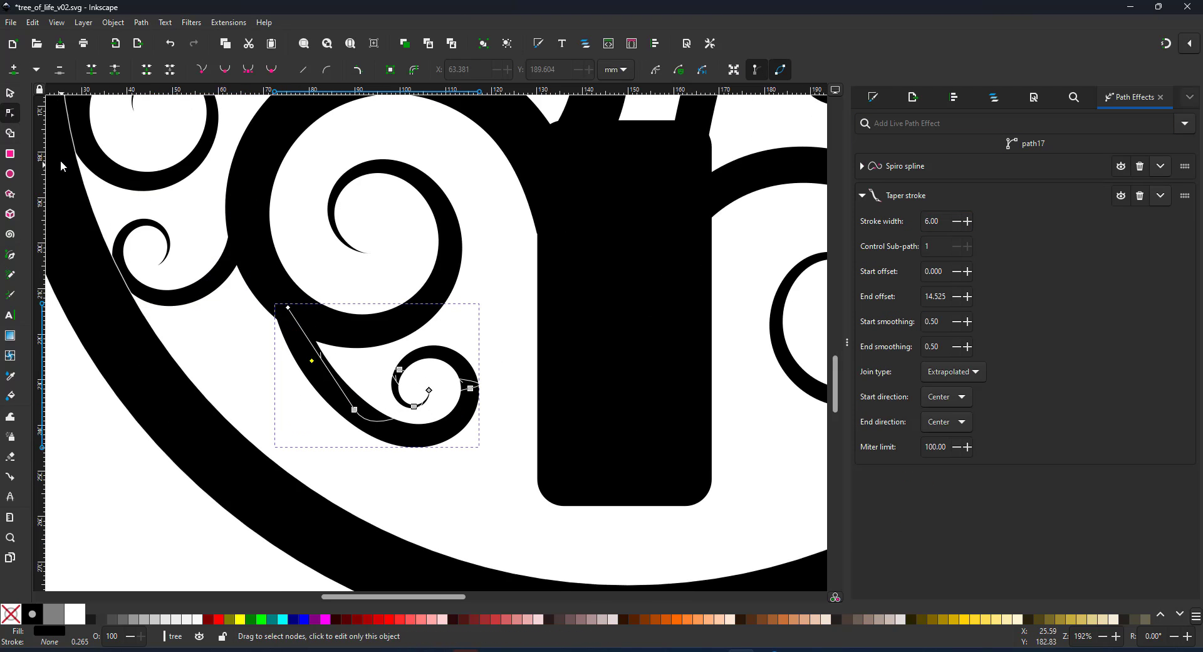
Step: Save the drawing, duplicate the small curl left of the large spiral, and place the copy rotated beneath the lowest left curl
{"action": "left_click", "coordinate": [10, 93]}
{"action": "left_click", "coordinate": [215, 283]}
{"action": "key", "text": "ctrl+s"}
{"action": "key", "text": "ctrl+d"}
{"action": "left_click_drag", "start_coordinate": [215, 283], "coordinate": [331, 432]}
{"action": "left_click", "coordinate": [330, 432]}
{"action": "left_click_drag", "start_coordinate": [367, 341], "coordinate": [321, 411]}
{"action": "left_click", "coordinate": [343, 432]}
{"action": "left_click", "coordinate": [324, 416]}
Step: Place a scaled-down copy of the small bottom left curl on the outside of the lower right spiral, and rotate it to meet the branch
{"action": "scroll", "coordinate": [323, 415], "scroll_direction": "down", "scroll_amount": 5}
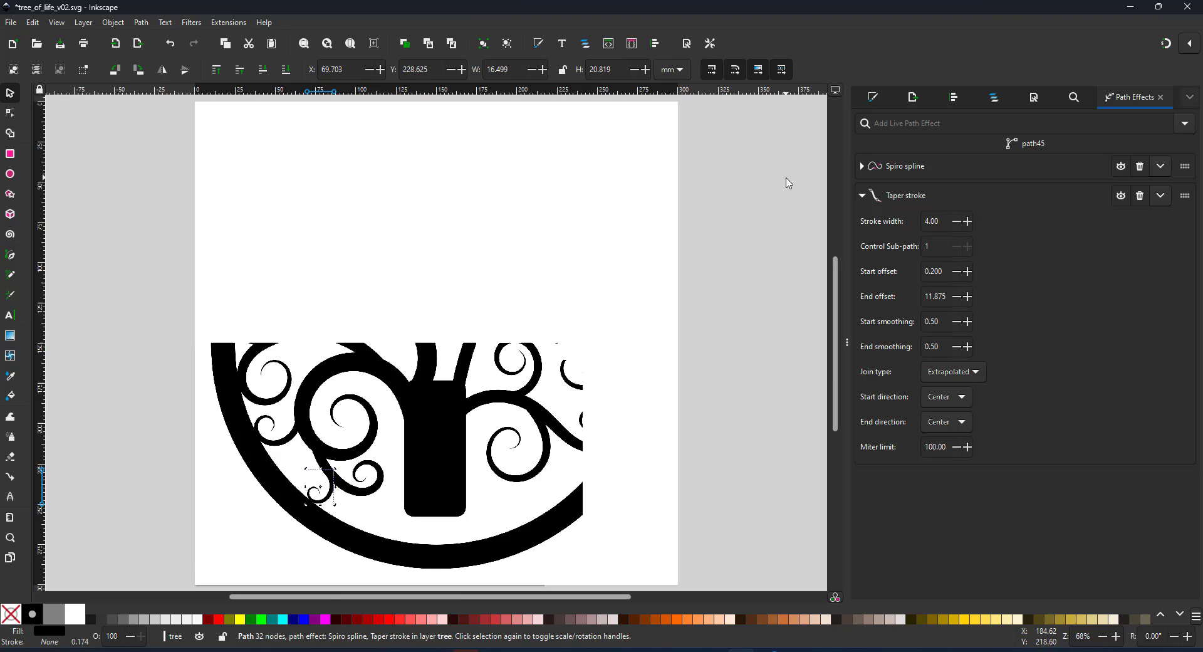
{"action": "key", "text": "5"}
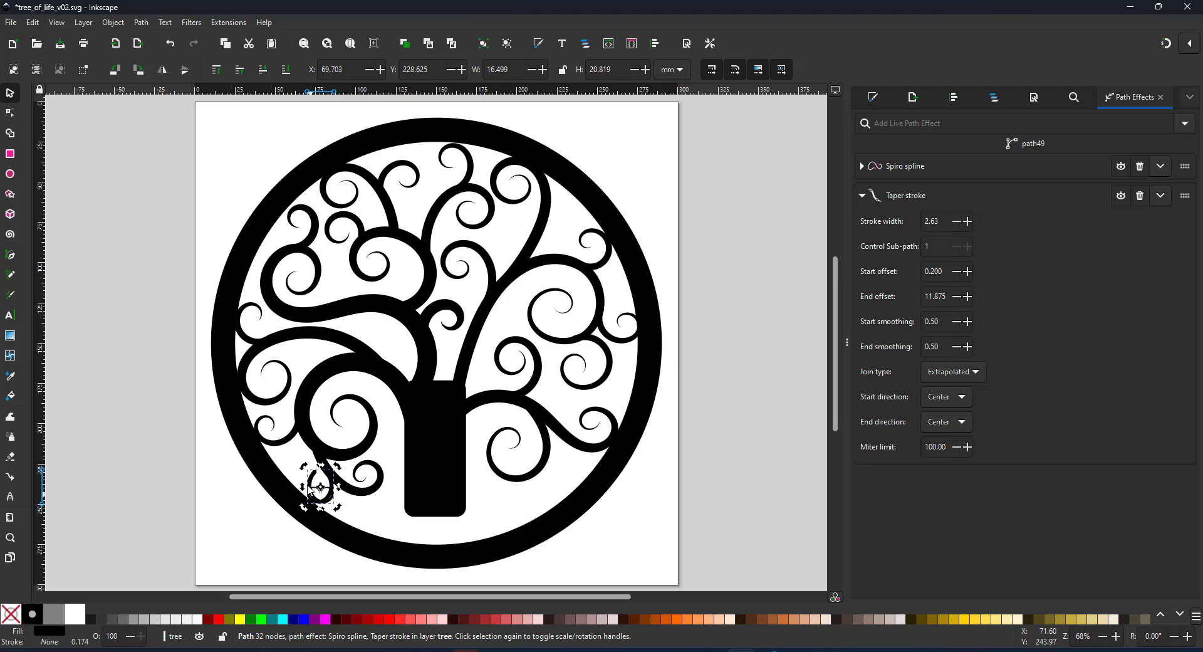
{"action": "left_click_drag", "start_coordinate": [309, 482], "coordinate": [545, 461]}
{"action": "scroll", "coordinate": [569, 396], "scroll_direction": "up", "scroll_amount": 5}
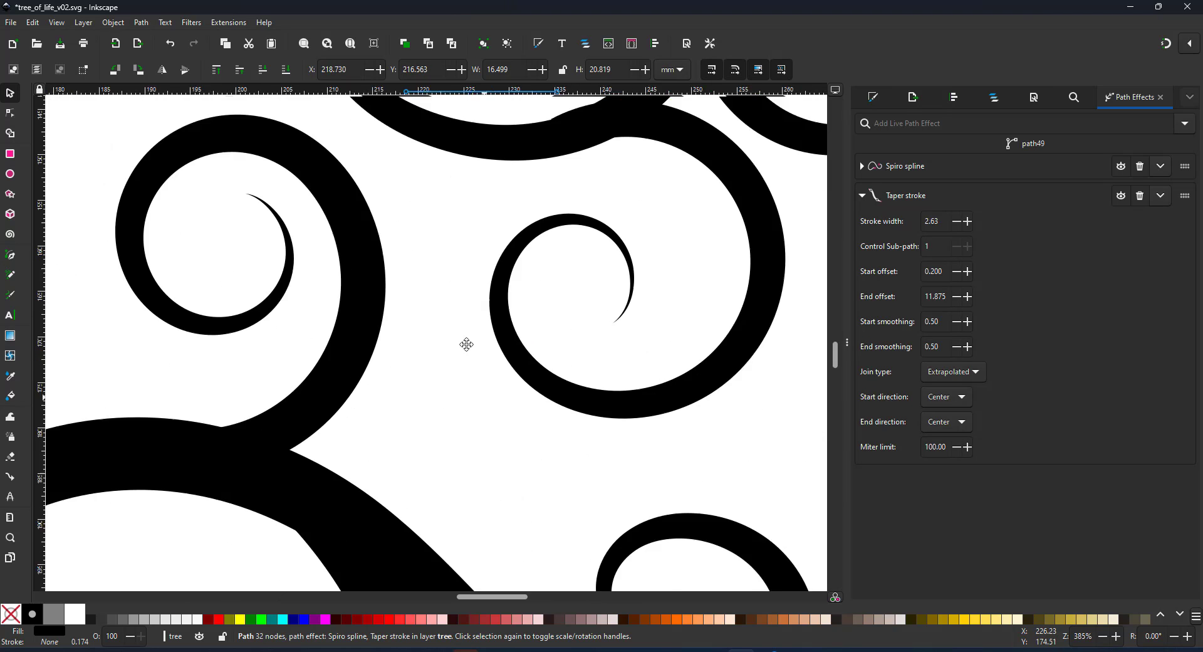
{"action": "scroll", "coordinate": [466, 344], "scroll_direction": "down", "scroll_amount": 10}
{"action": "left_click_drag", "start_coordinate": [451, 425], "coordinate": [381, 411]}
{"action": "left_click", "coordinate": [339, 436]}
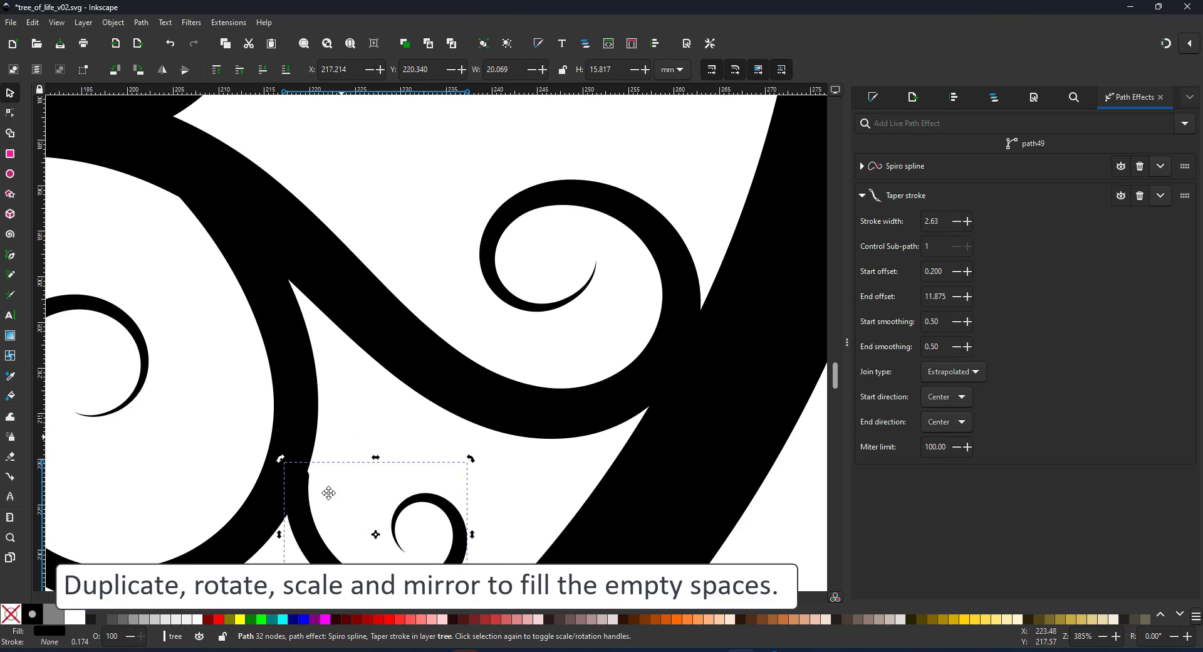
{"action": "left_click_drag", "start_coordinate": [329, 492], "coordinate": [334, 455]}
Step: Duplicate the small lower right curl, mirror the copy horizontally, and move it into an empty space between the branches higher up
{"action": "key", "text": "5"}
{"action": "key", "text": "ctrl+d"}
{"action": "left_click_drag", "start_coordinate": [564, 472], "coordinate": [506, 442]}
{"action": "left_click", "coordinate": [162, 70]}
{"action": "scroll", "coordinate": [561, 380], "scroll_direction": "up", "scroll_amount": 3}
{"action": "left_click_drag", "start_coordinate": [541, 412], "coordinate": [421, 158]}
Step: Duplicate the small curl again, move the copy into the gap right of the upper middle spiral, and rotate it to fit
{"action": "key", "text": "ctrl+d"}
{"action": "left_click_drag", "start_coordinate": [447, 141], "coordinate": [421, 145]}
{"action": "left_click", "coordinate": [436, 167]}
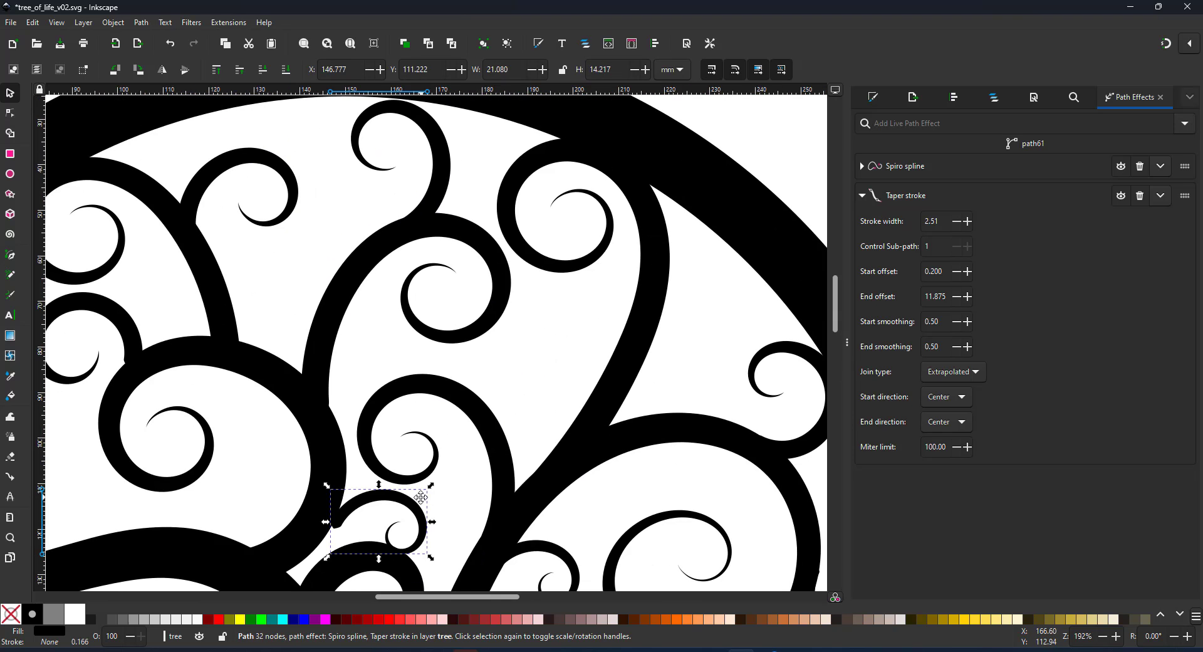
{"action": "left_click_drag", "start_coordinate": [382, 509], "coordinate": [511, 392]}
{"action": "left_click", "coordinate": [511, 391]}
{"action": "left_click_drag", "start_coordinate": [557, 359], "coordinate": [506, 338]}
Step: Place a horizontally mirrored copy of the small curl near the ring at the top, left of the upper right spiral
{"action": "left_click_drag", "start_coordinate": [515, 349], "coordinate": [525, 128]}
{"action": "key", "text": "ctrl+d"}
{"action": "key", "text": "h"}
{"action": "key", "text": "ctrl+d"}
{"action": "key", "text": "h"}
{"action": "left_click_drag", "start_coordinate": [511, 129], "coordinate": [515, 115]}
Step: Duplicate the small top curl, and move the copy to the left of the topmost middle curl
{"action": "left_click_drag", "start_coordinate": [472, 258], "coordinate": [614, 271]}
{"action": "key", "text": "ctrl+d"}
{"action": "left_click_drag", "start_coordinate": [638, 160], "coordinate": [444, 146]}
{"action": "left_click_drag", "start_coordinate": [454, 328], "coordinate": [562, 294]}
Step: Duplicate the small curl, move the copy to the left side of the large upper left spiral, and mirror it horizontally
{"action": "key", "text": "ctrl+d"}
{"action": "left_click_drag", "start_coordinate": [503, 116], "coordinate": [332, 428]}
{"action": "key", "text": "h"}
Step: Shift the two existing curls at the upper left slightly towards the outside to even out the spacing
{"action": "left_click", "coordinate": [357, 290]}
{"action": "left_click_drag", "start_coordinate": [358, 290], "coordinate": [346, 307]}
{"action": "left_click_drag", "start_coordinate": [384, 415], "coordinate": [476, 403]}
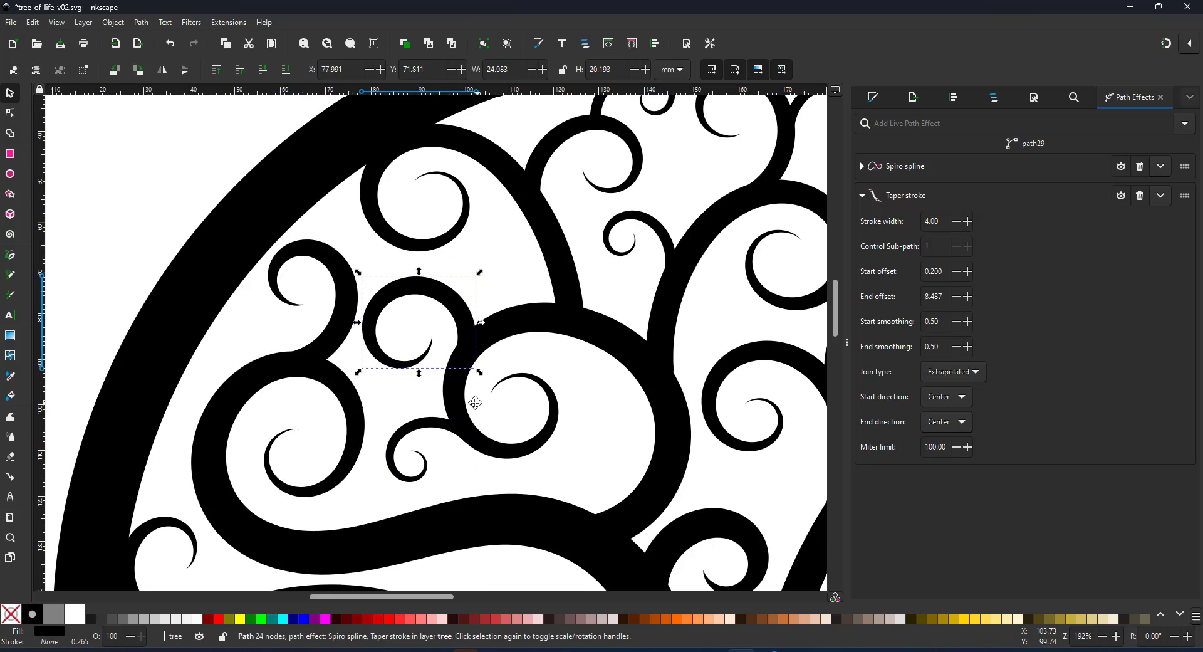
{"action": "left_click_drag", "start_coordinate": [320, 341], "coordinate": [306, 342]}
Step: Place a copy of the small left curl in the gap between the two large left branches, and rotate it to fit
{"action": "left_click", "coordinate": [408, 465]}
{"action": "left_click_drag", "start_coordinate": [408, 465], "coordinate": [257, 377]}
{"action": "left_click_drag", "start_coordinate": [308, 487], "coordinate": [255, 340]}
{"action": "left_click_drag", "start_coordinate": [197, 213], "coordinate": [507, 470]}
{"action": "left_click", "coordinate": [495, 433]}
{"action": "left_click_drag", "start_coordinate": [522, 423], "coordinate": [520, 507]}
{"action": "left_click_drag", "start_coordinate": [509, 486], "coordinate": [479, 484]}
{"action": "left_click_drag", "start_coordinate": [450, 572], "coordinate": [403, 204]}
Step: Duplicate the small curl between the two large left branches, move the copy to the ring's right side, and adjust it to fit
{"action": "key", "text": "5"}
{"action": "left_click", "coordinate": [730, 447]}
{"action": "left_click", "coordinate": [378, 326]}
{"action": "key", "text": "ctrl+d"}
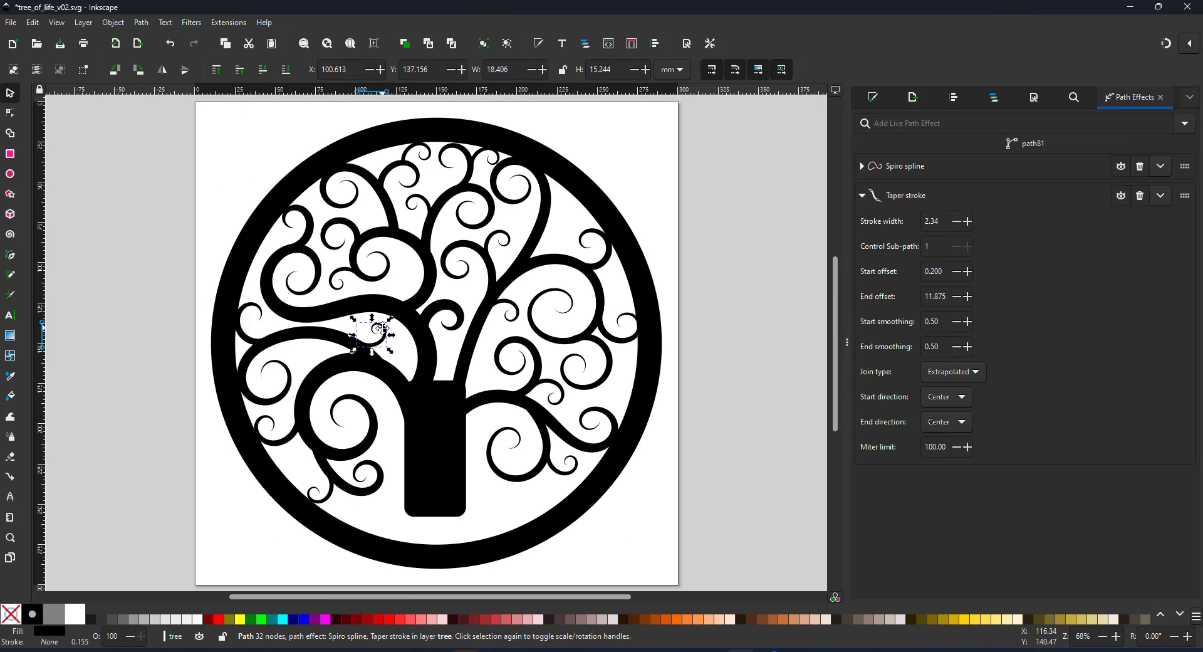
{"action": "left_click_drag", "start_coordinate": [375, 331], "coordinate": [621, 369]}
{"action": "scroll", "coordinate": [620, 370], "scroll_direction": "up", "scroll_amount": 5}
{"action": "left_click_drag", "start_coordinate": [666, 404], "coordinate": [552, 223]}
Step: Place another copy of the small curl in the gap at the ring's upper right, and save the document
{"action": "key", "text": "5"}
{"action": "key", "text": "ctrl+d"}
{"action": "key", "text": "ctrl+z"}
{"action": "left_click_drag", "start_coordinate": [619, 372], "coordinate": [587, 227]}
{"action": "scroll", "coordinate": [567, 194], "scroll_direction": "up", "scroll_amount": 4}
{"action": "left_click", "coordinate": [599, 243]}
{"action": "key", "text": "Escape"}
{"action": "key", "text": "5"}
{"action": "left_click", "coordinate": [722, 370]}
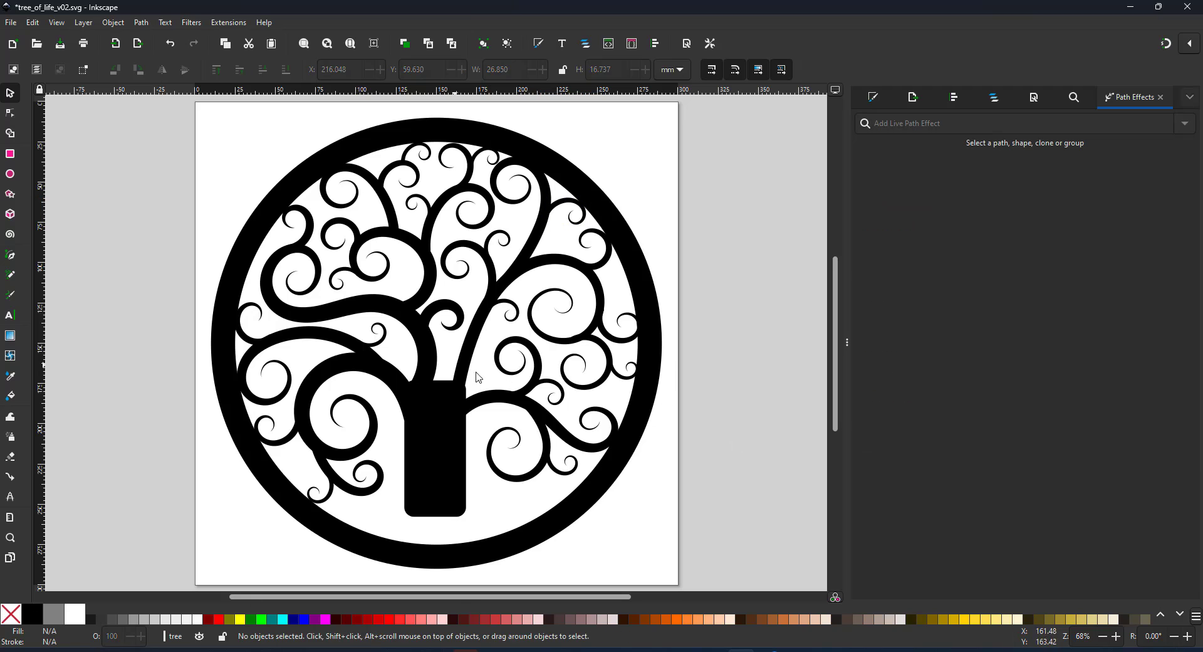
{"action": "key", "text": "ctrl+s"}
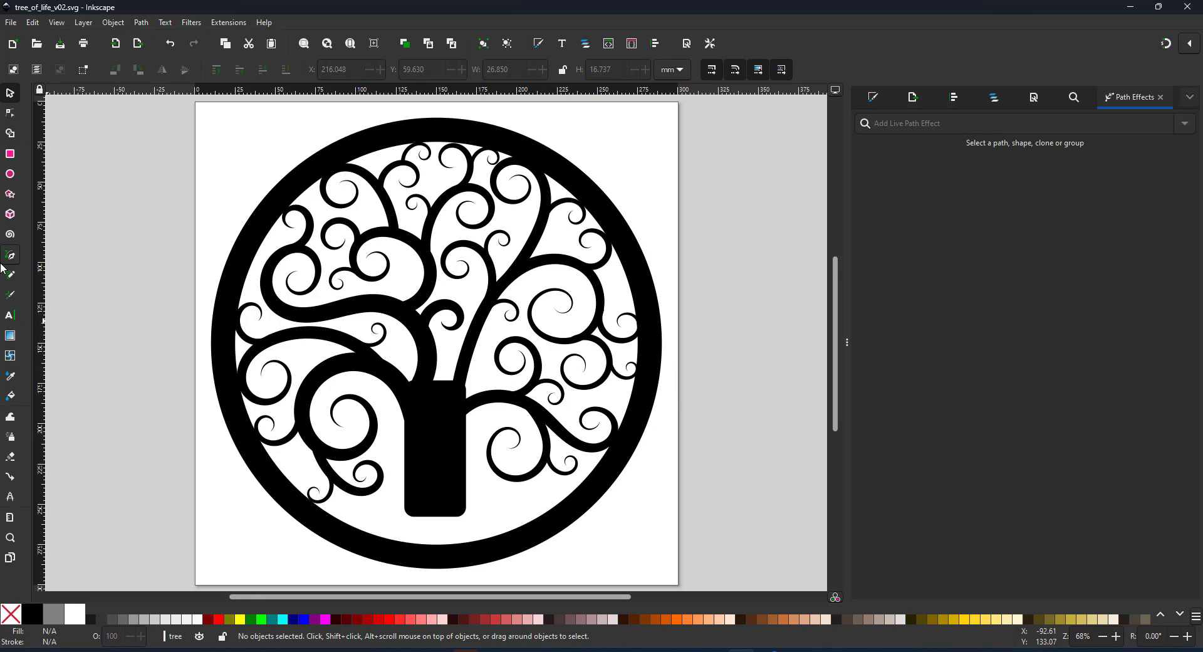
Step: Set the large right branch's taper stroke width to 12, and save the document as tree_of_life_v03.svg
{"action": "left_click", "coordinate": [476, 347]}
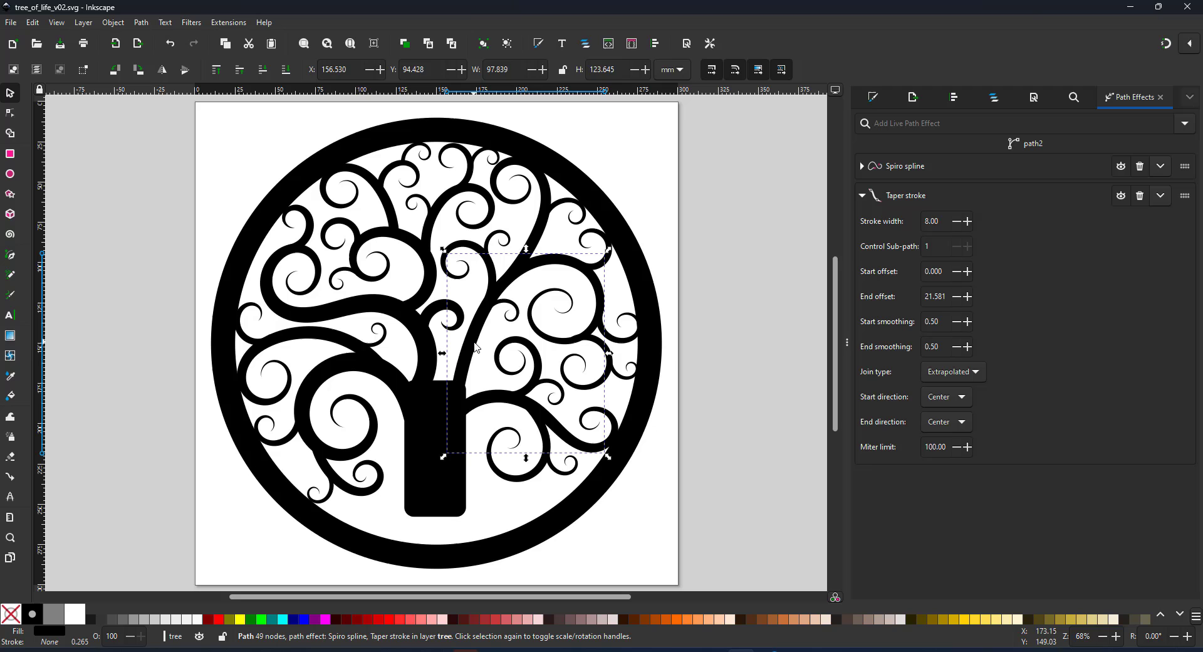
{"action": "type", "text": "12"}
{"action": "key", "text": "Return"}
{"action": "left_click", "coordinate": [158, 269]}
{"action": "key", "text": "ctrl+shift+s"}
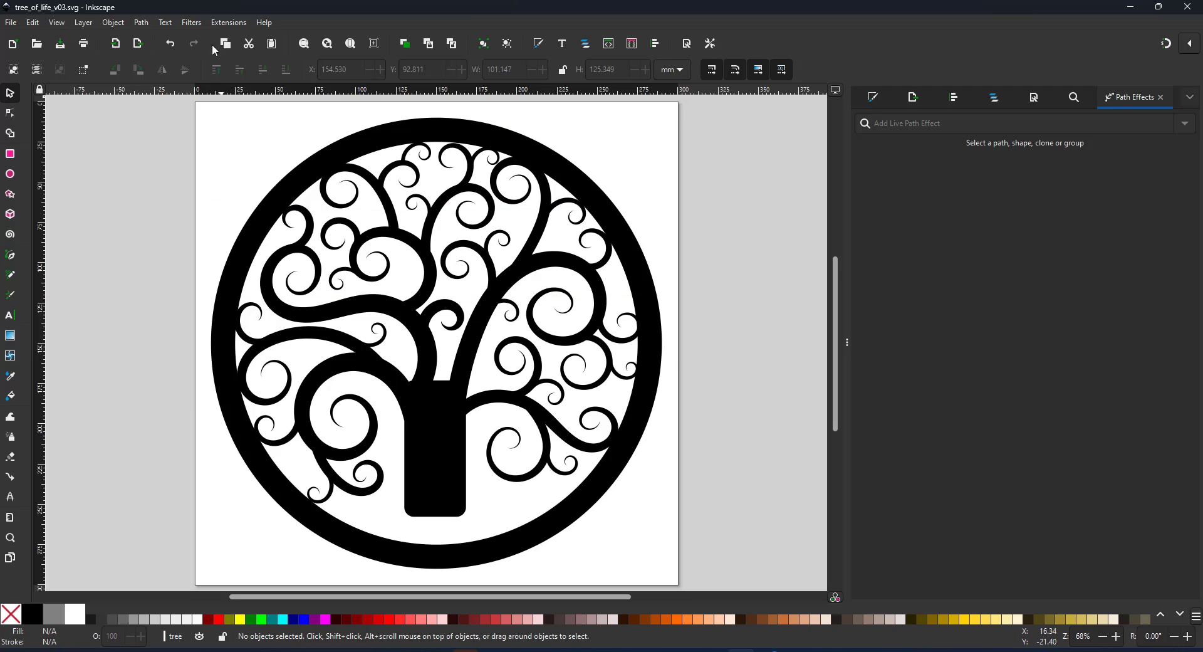
Step: Try to convert the trunk and all branches with Stroke to Path, and undo the conversion
{"action": "left_click_drag", "start_coordinate": [150, 111], "coordinate": [730, 532]}
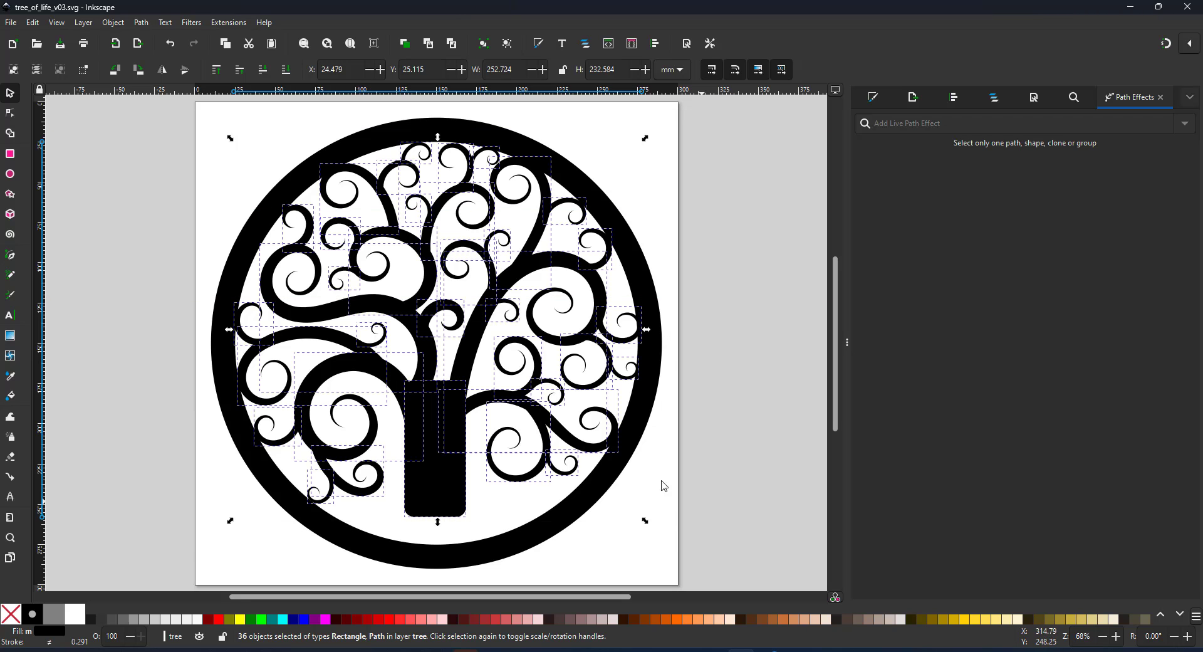
{"action": "left_click", "coordinate": [140, 23]}
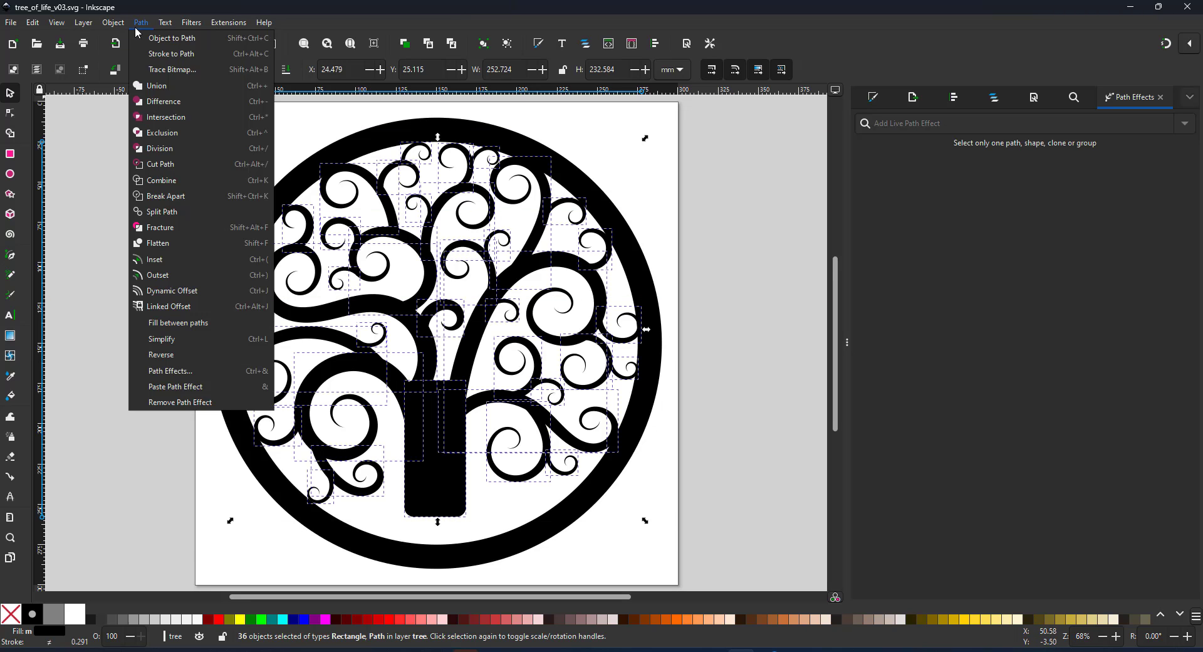
{"action": "left_click", "coordinate": [172, 53]}
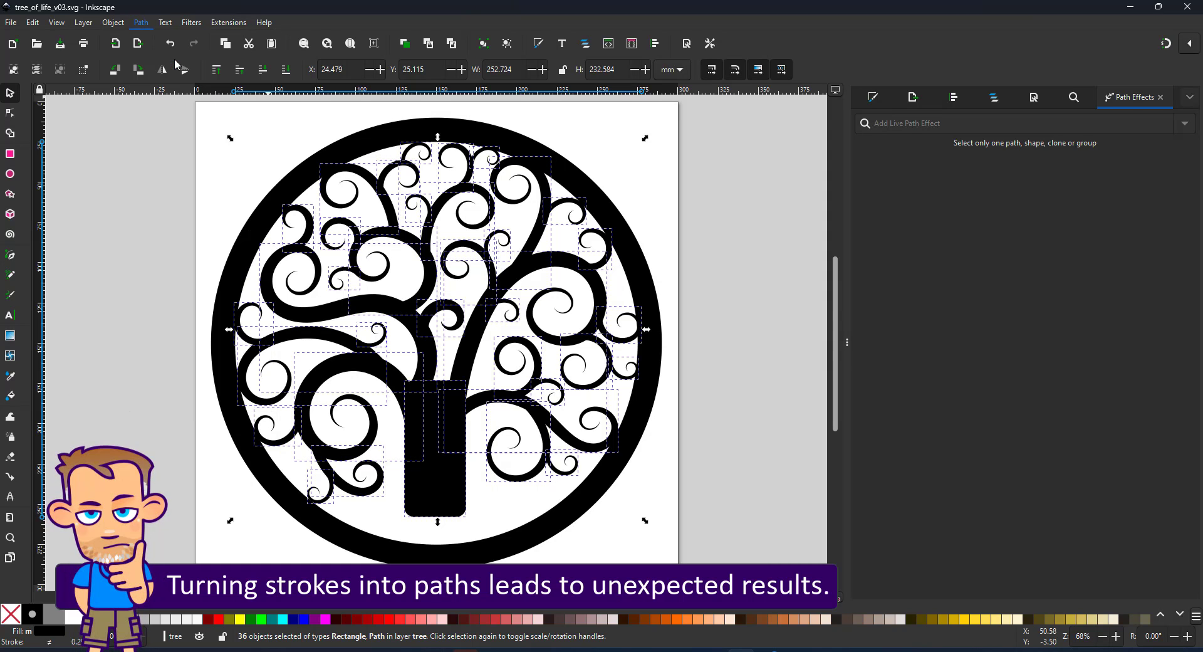
{"action": "left_click", "coordinate": [141, 25]}
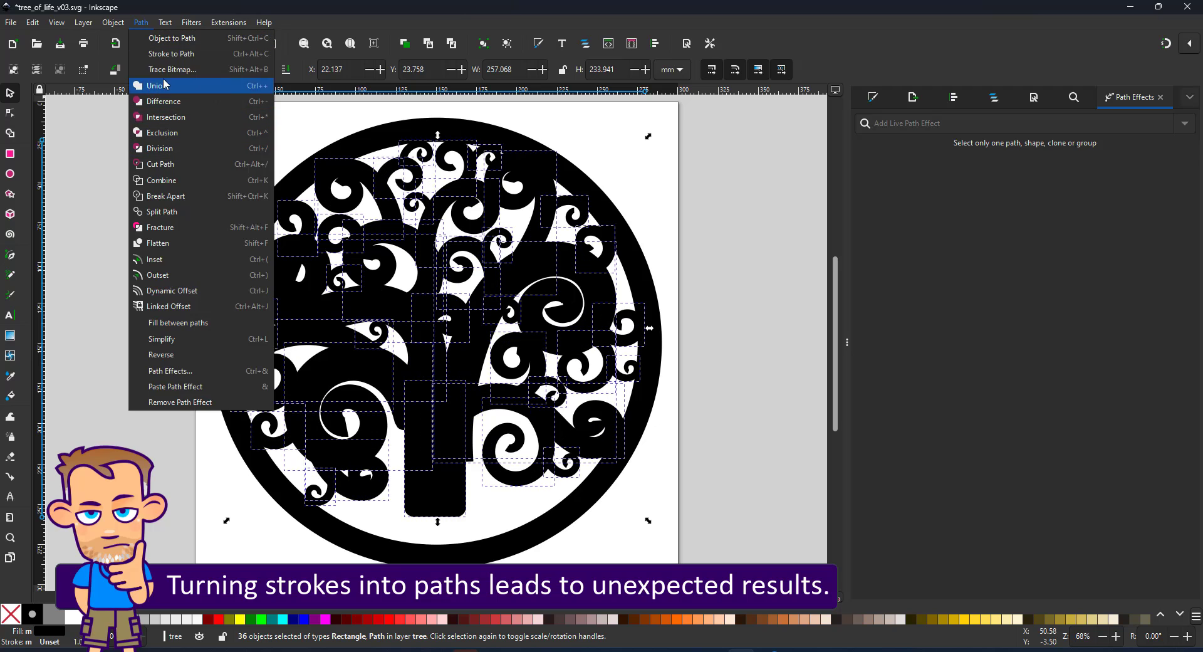
{"action": "left_click", "coordinate": [57, 192]}
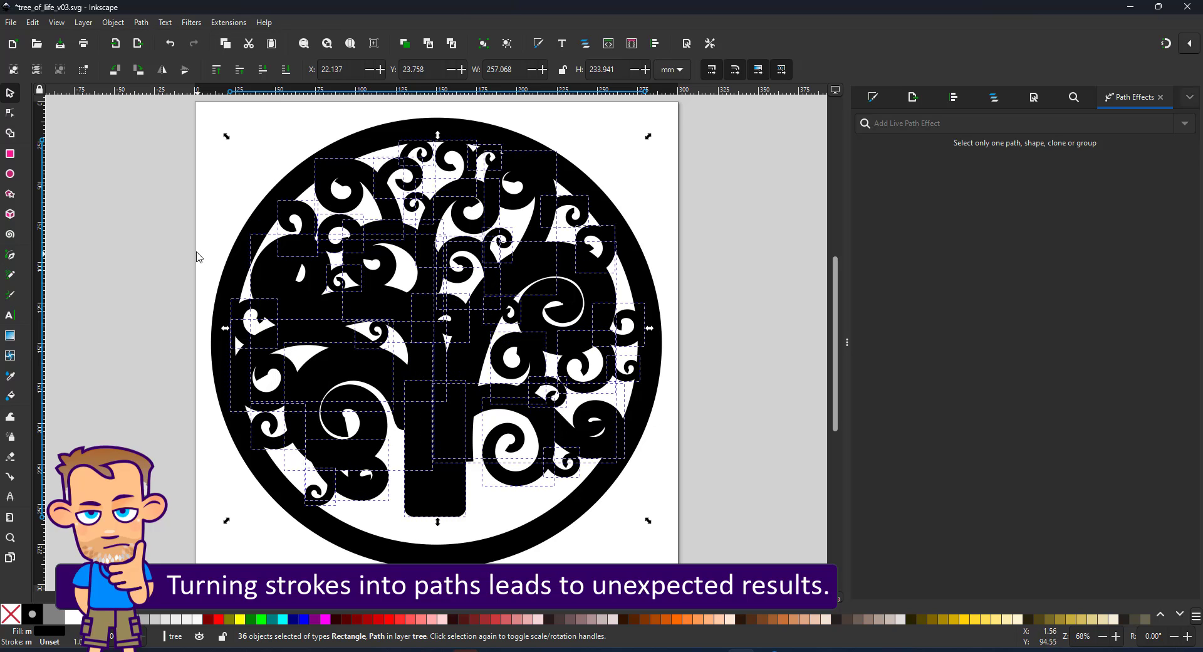
{"action": "key", "text": "ctrl+z"}
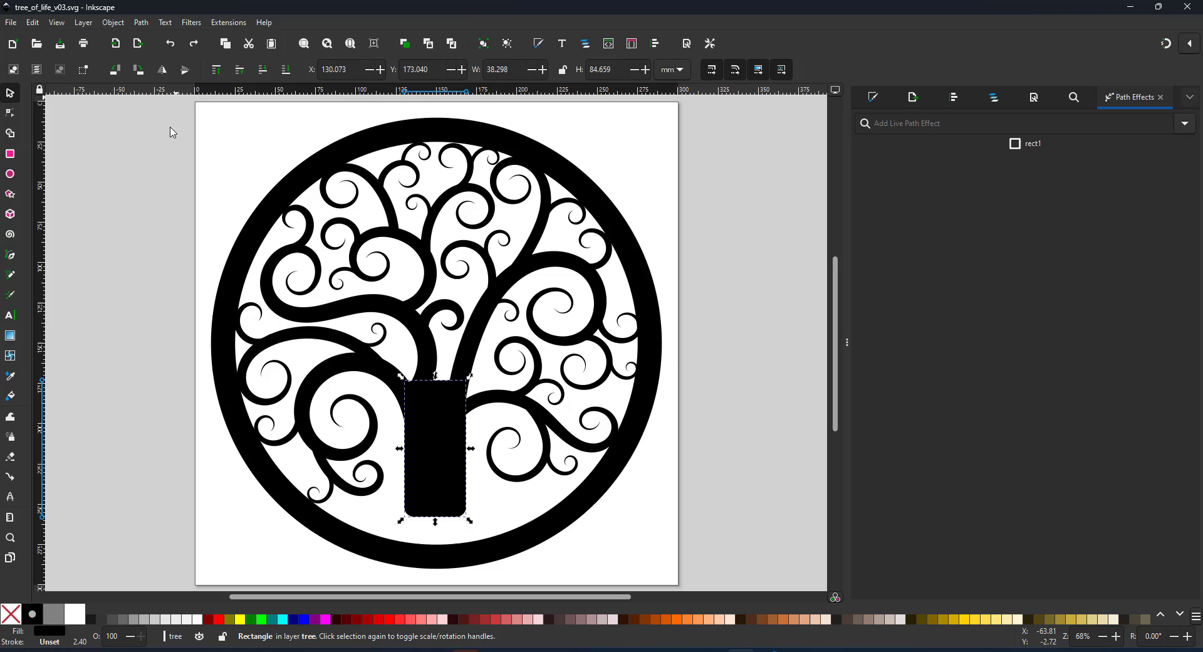
Step: Try to convert the trunk and all branches with Object to Path, and undo the conversion
{"action": "left_click_drag", "start_coordinate": [137, 105], "coordinate": [676, 539]}
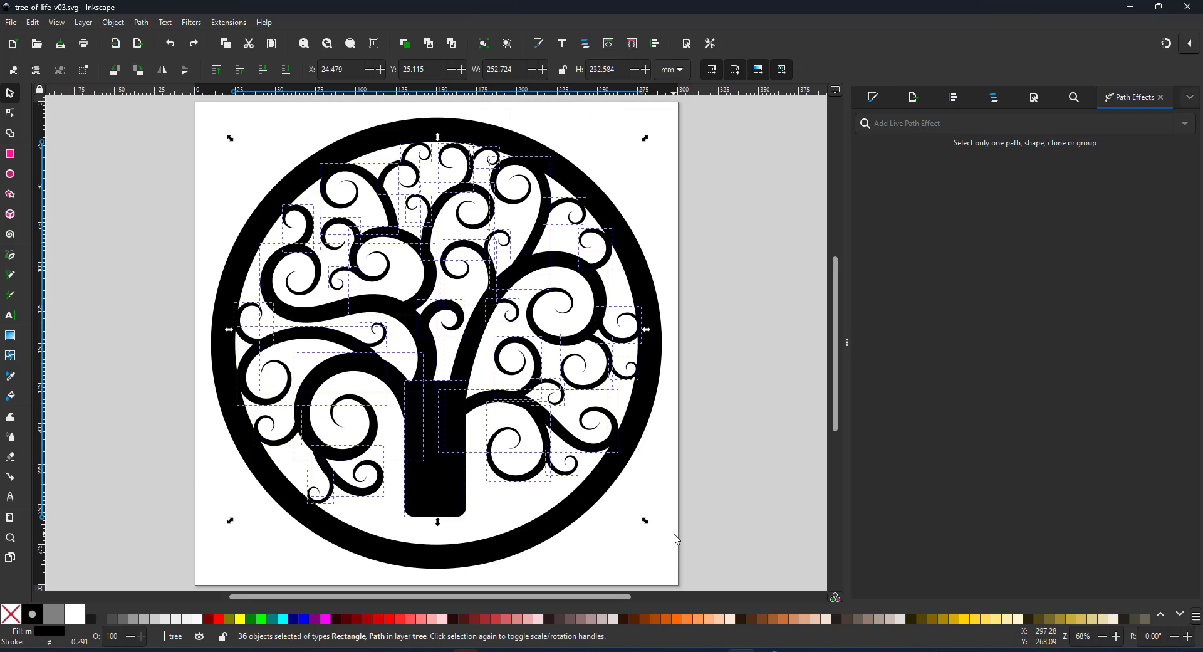
{"action": "left_click", "coordinate": [141, 23]}
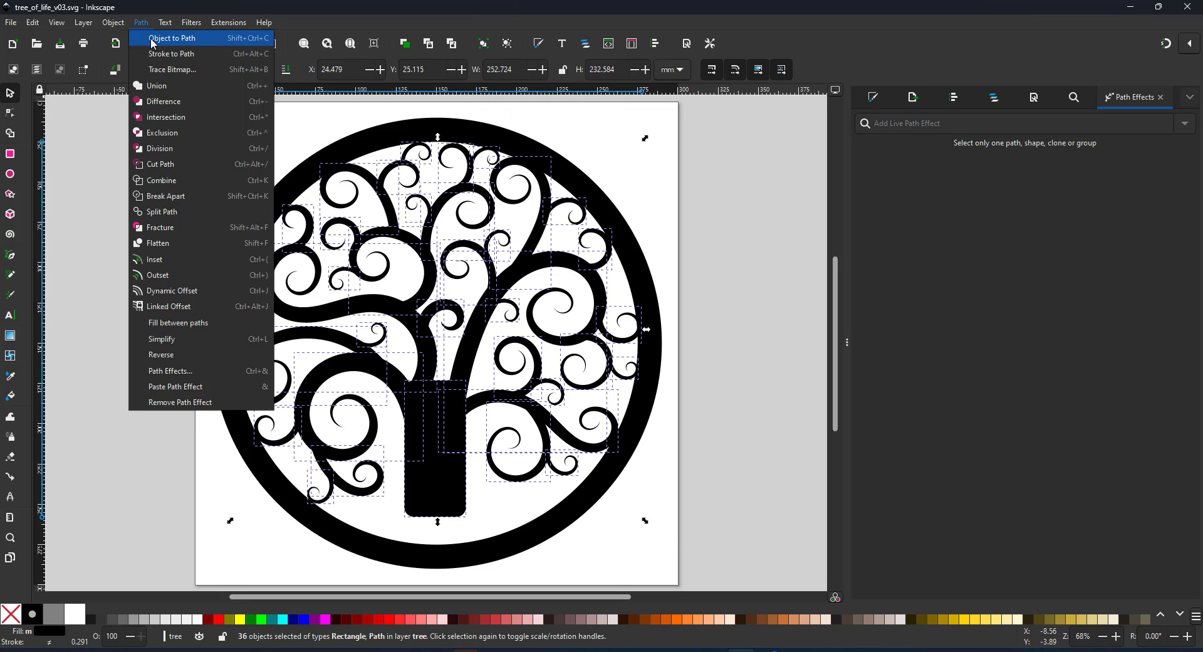
{"action": "left_click", "coordinate": [152, 41]}
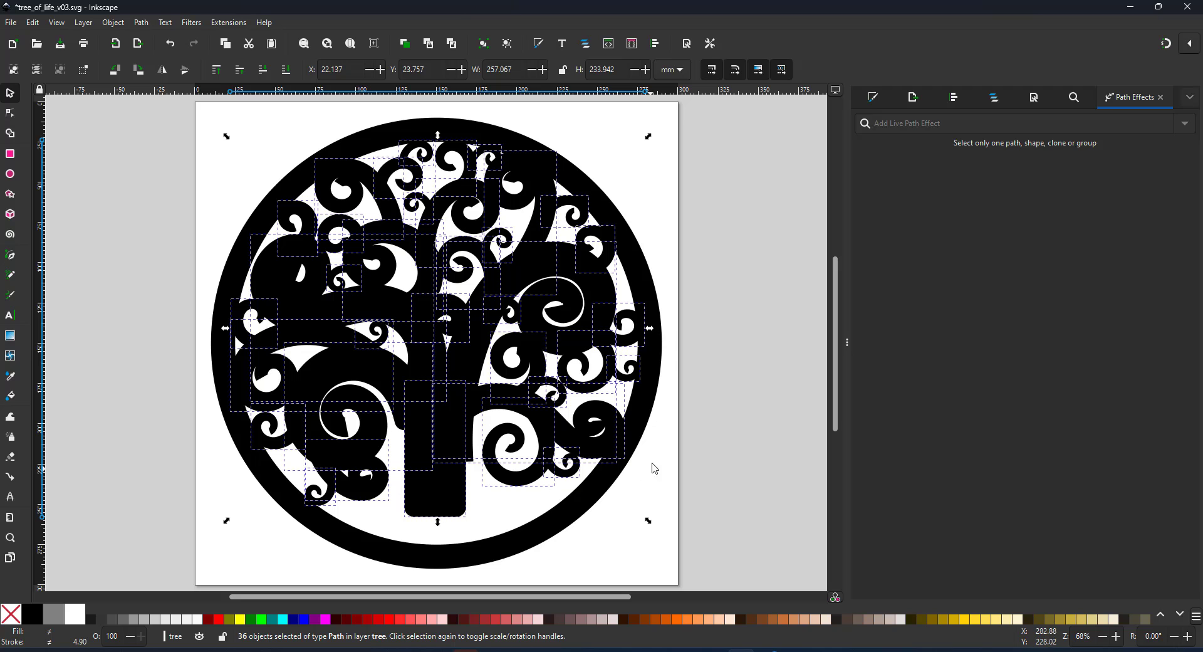
{"action": "key", "text": "ctrl+z"}
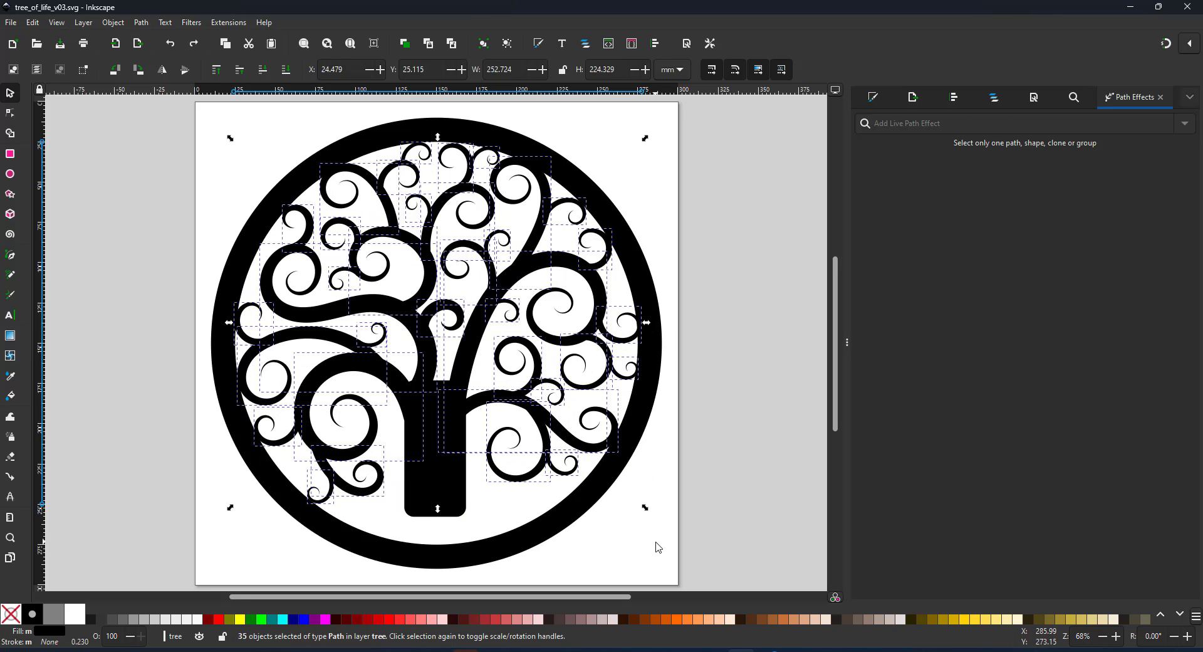
{"action": "left_click", "coordinate": [132, 154]}
Step: Save the drawing as a Plain SVG file named tree_of_life_v03_plain.svg
{"action": "left_click", "coordinate": [10, 23]}
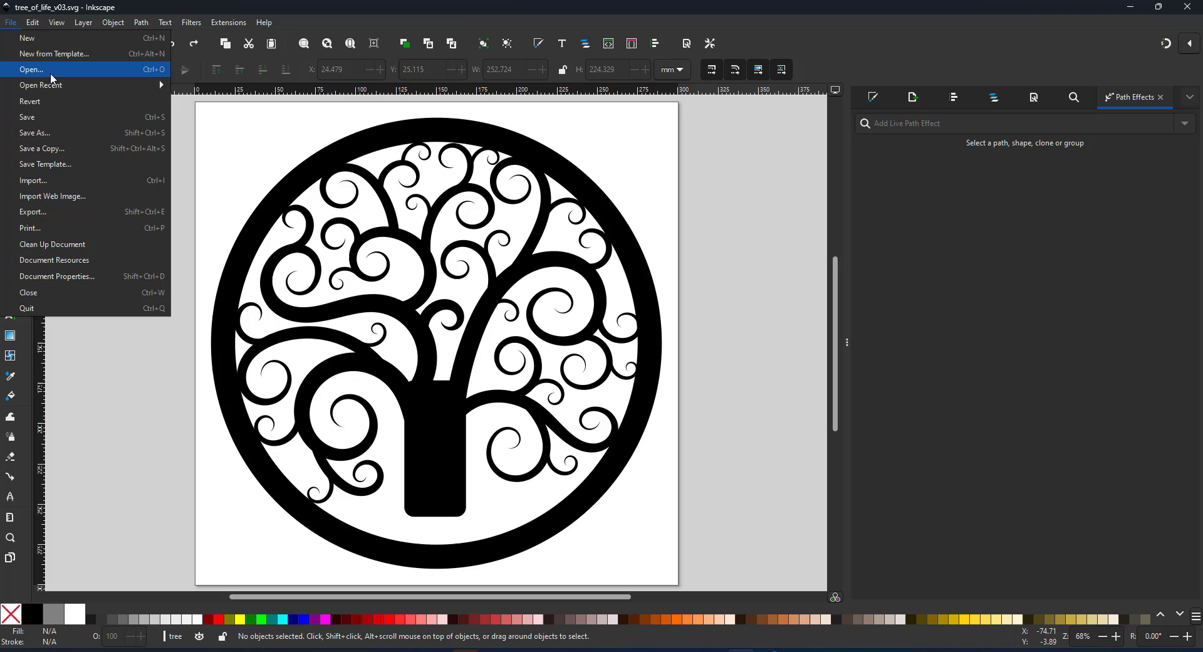
{"action": "left_click", "coordinate": [61, 133]}
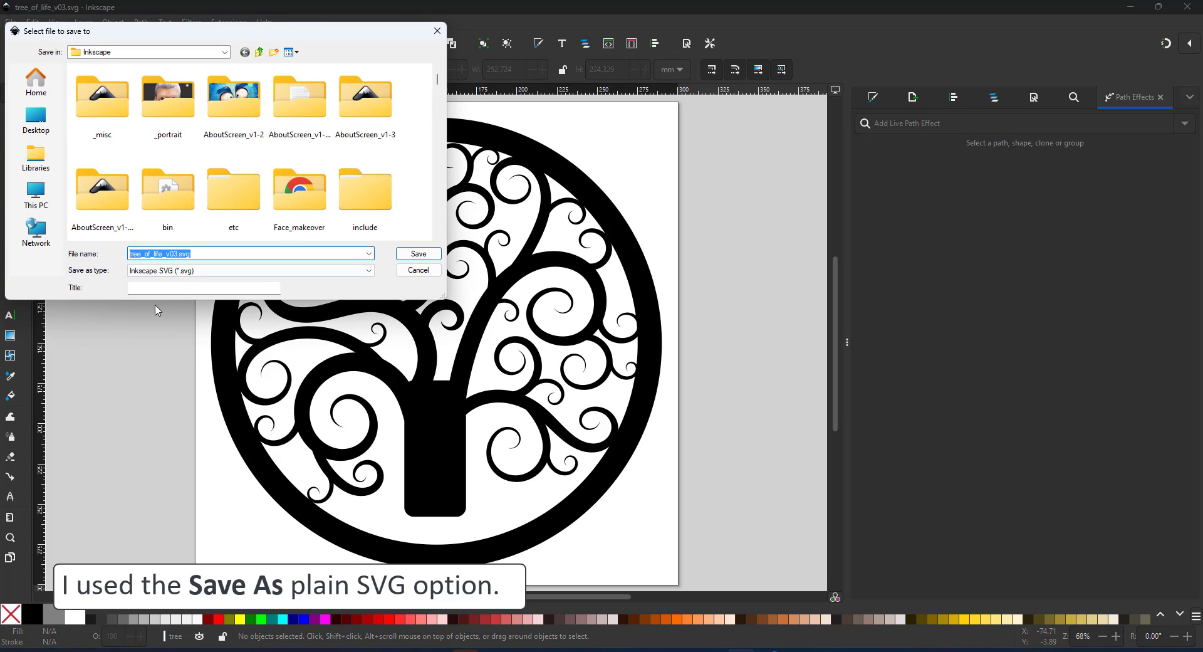
{"action": "left_click", "coordinate": [281, 271]}
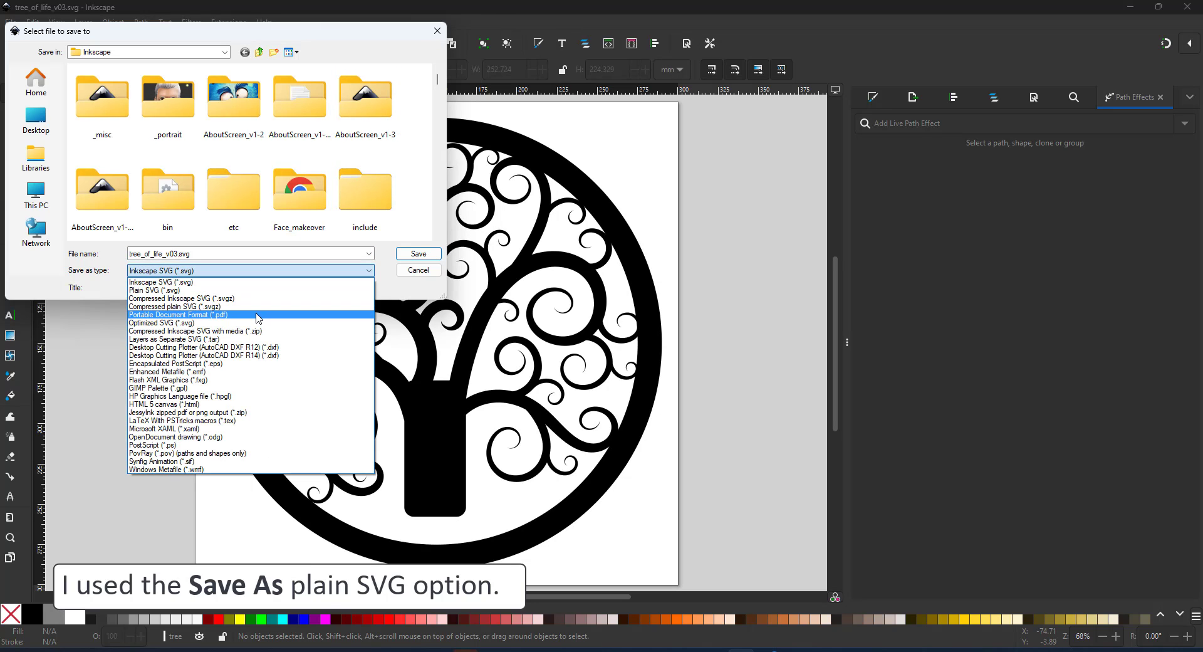
{"action": "left_click", "coordinate": [243, 291]}
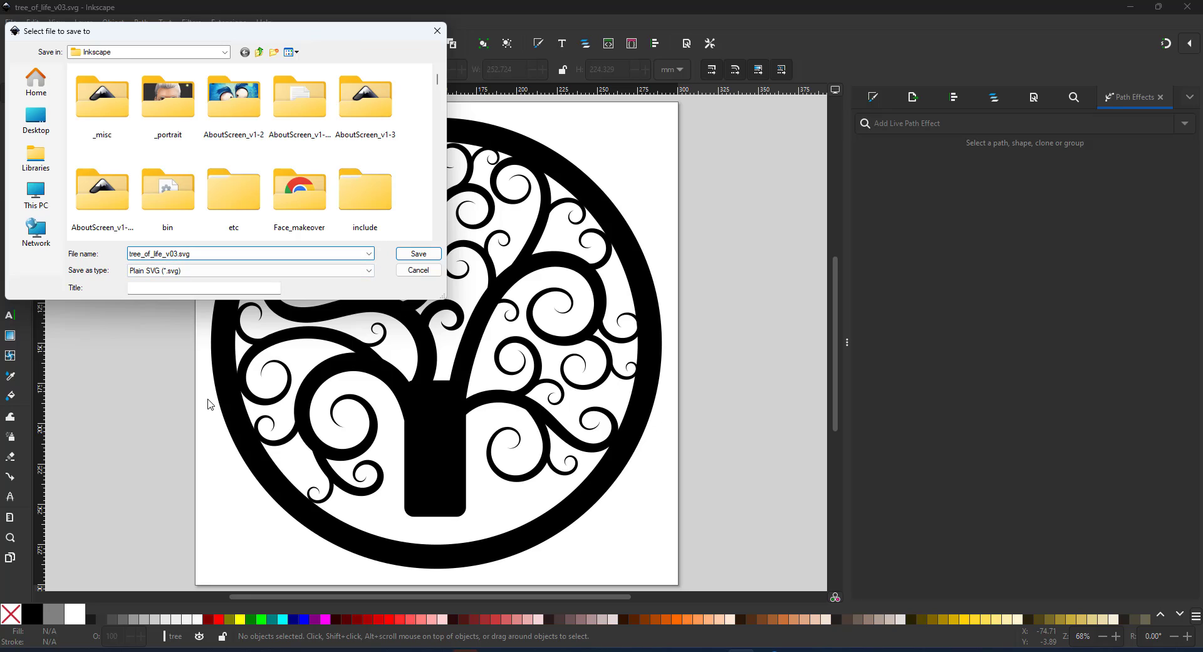
{"action": "key", "text": "BackSpace"}
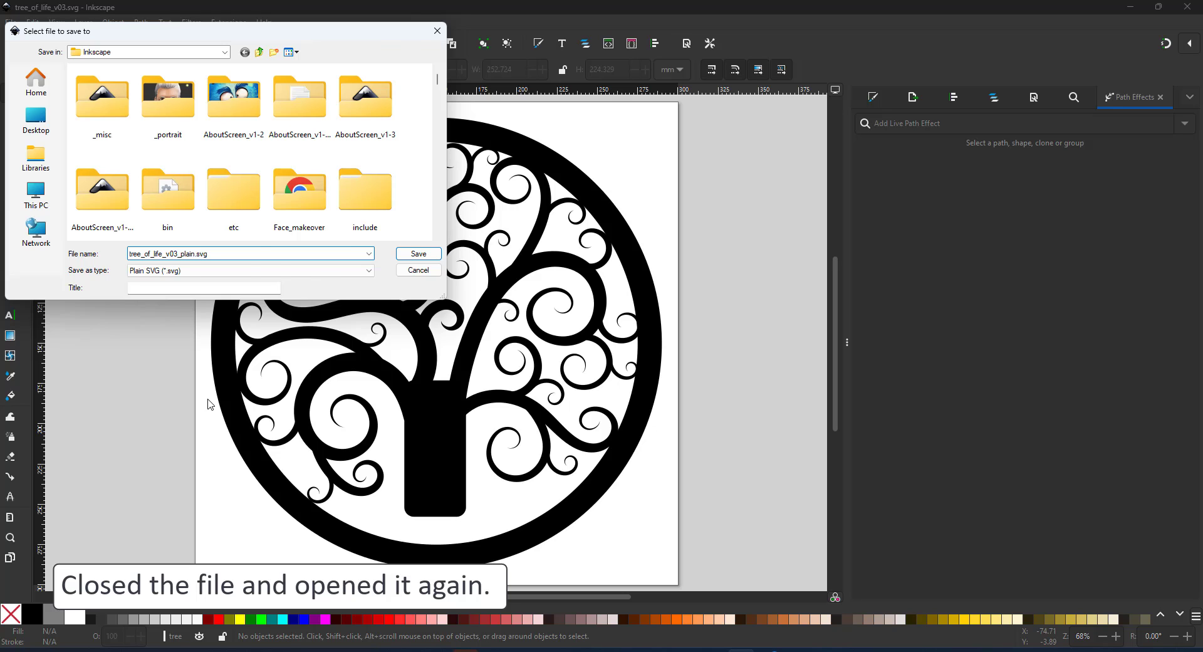
{"action": "key", "text": "Return"}
Step: Close the document without saving it as Inkscape SVG, and reopen tree_of_life_v03_plain.svg from the recent files
{"action": "left_click", "coordinate": [33, 22]}
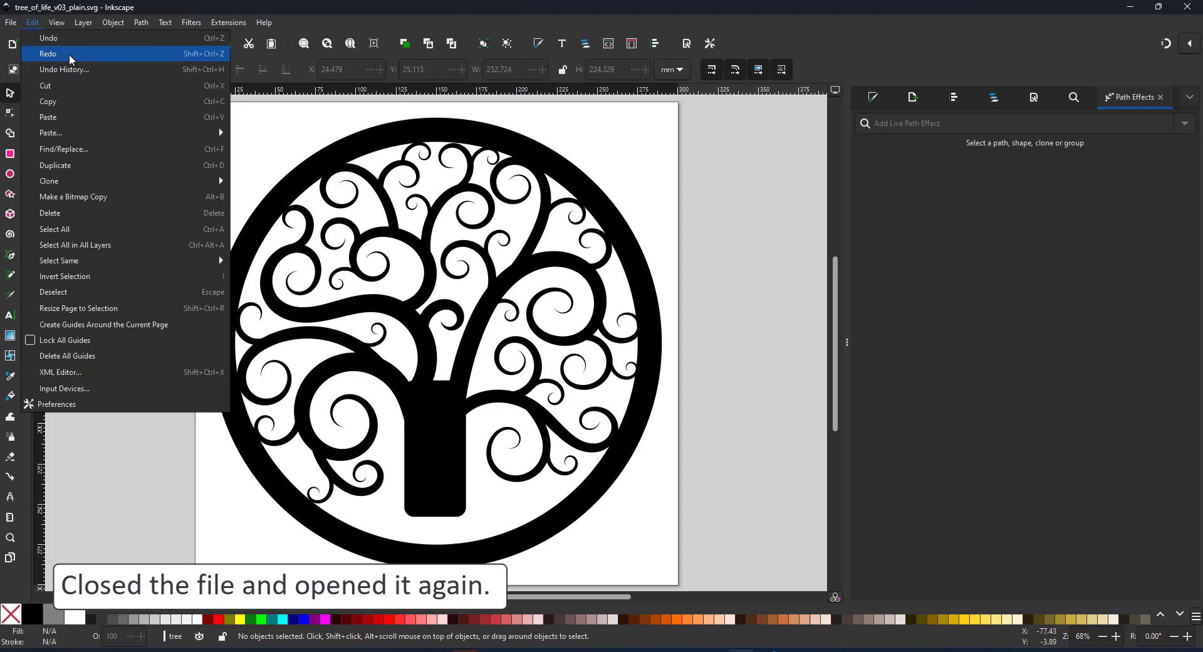
{"action": "left_click", "coordinate": [10, 22]}
{"action": "left_click", "coordinate": [29, 292]}
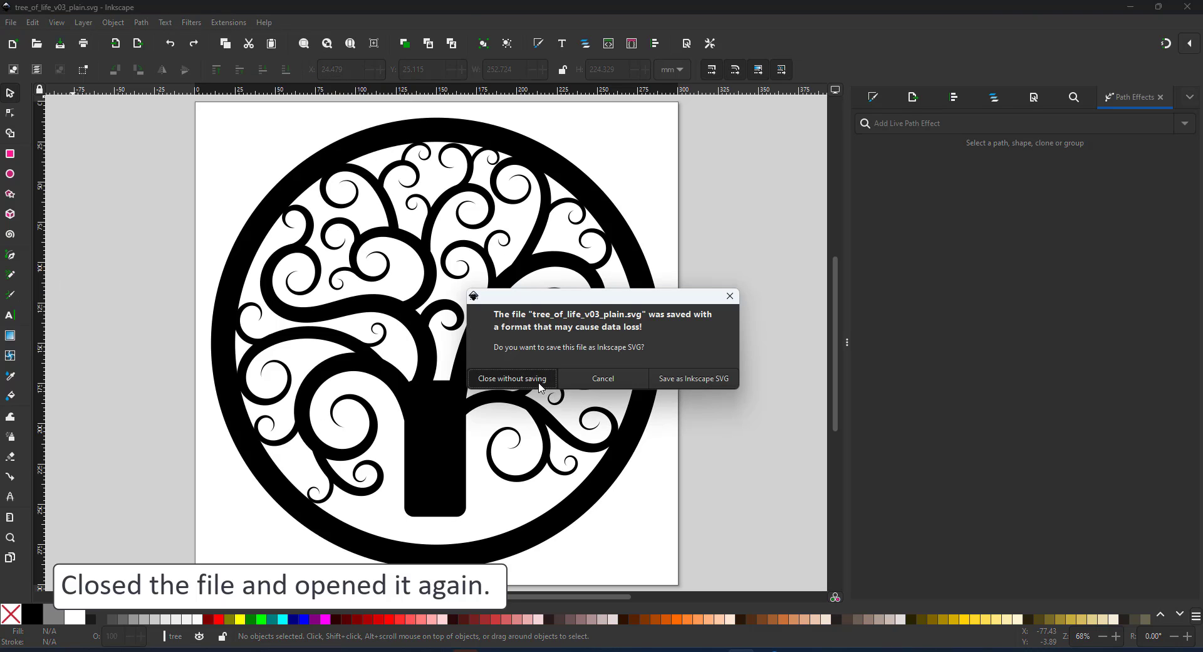
{"action": "left_click", "coordinate": [511, 382]}
{"action": "left_click", "coordinate": [11, 22]}
{"action": "mouse_move", "coordinate": [126, 85]}
{"action": "left_click", "coordinate": [213, 85]}
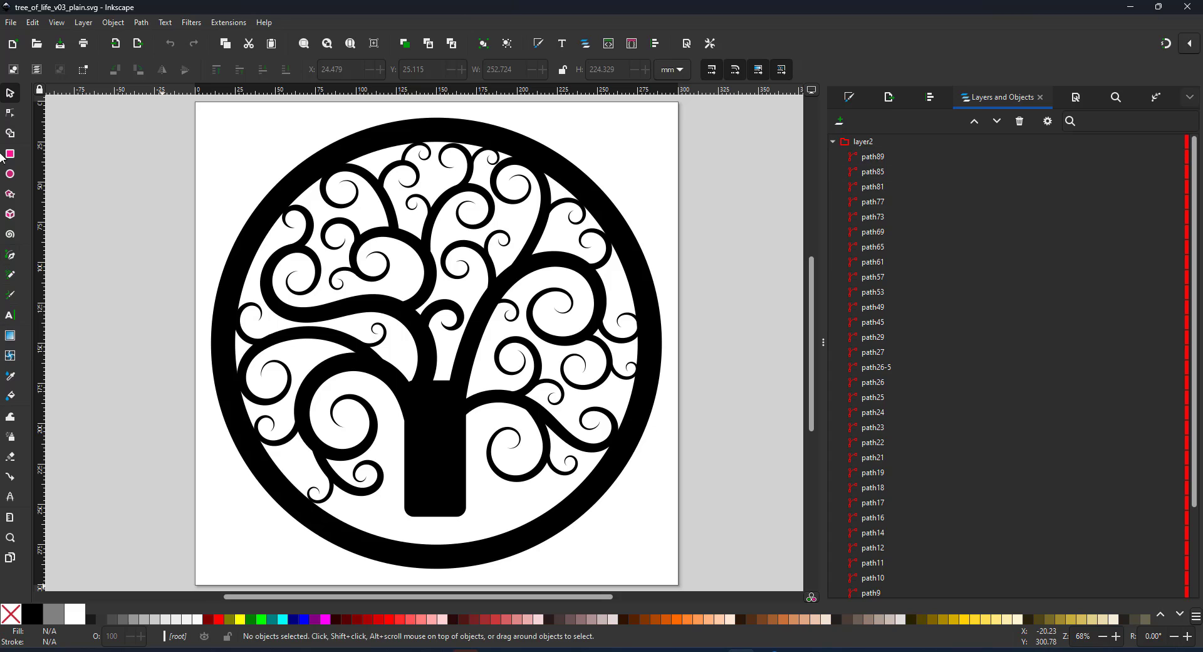
Step: Inspect the path nodes of the large upper left branch
{"action": "left_click", "coordinate": [10, 114]}
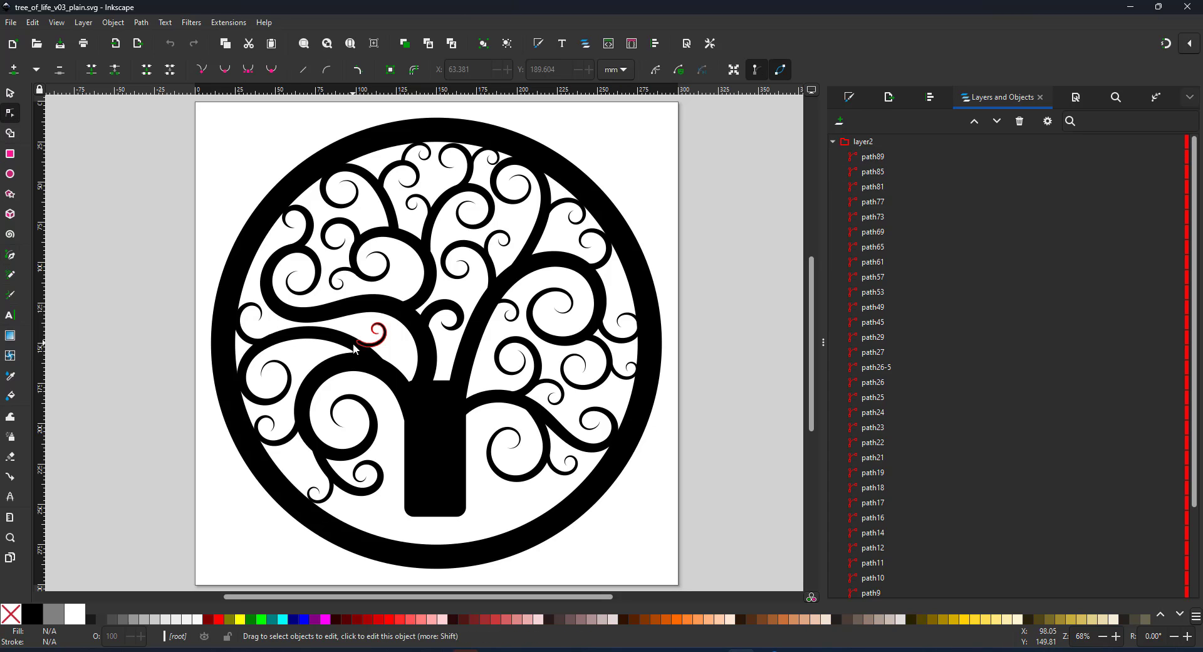
{"action": "left_click", "coordinate": [426, 358]}
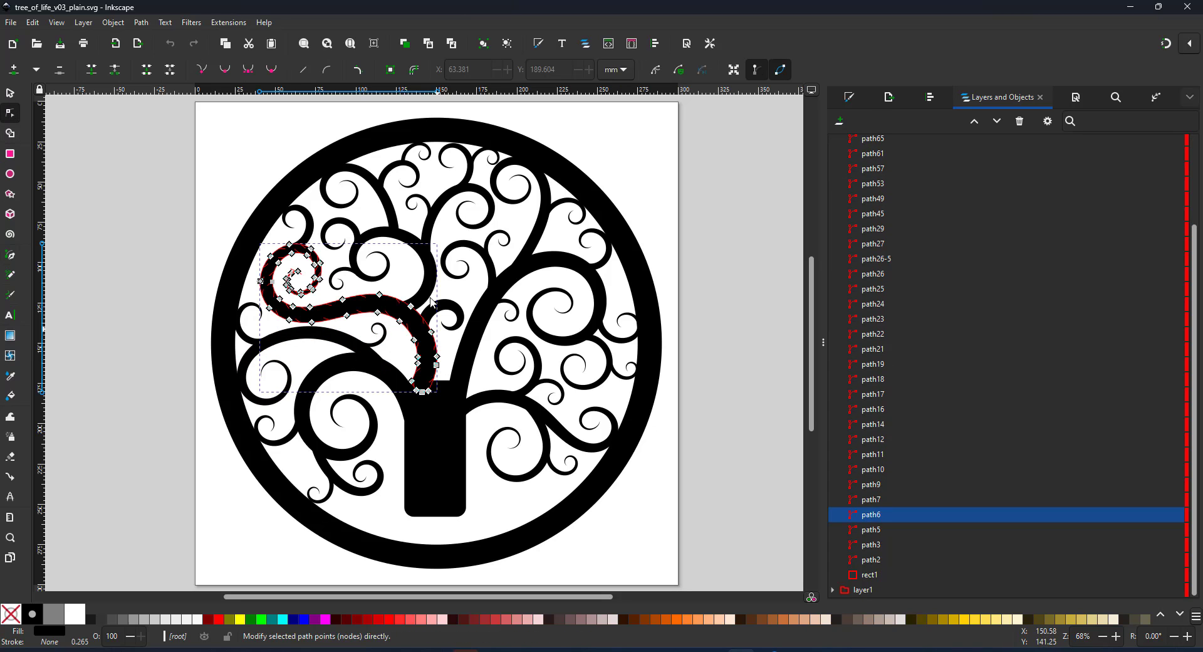
{"action": "left_click", "coordinate": [10, 93]}
{"action": "left_click", "coordinate": [160, 240]}
Step: Try to unite the whole tree layer in a single Union operation
{"action": "left_click_drag", "start_coordinate": [163, 117], "coordinate": [695, 540]}
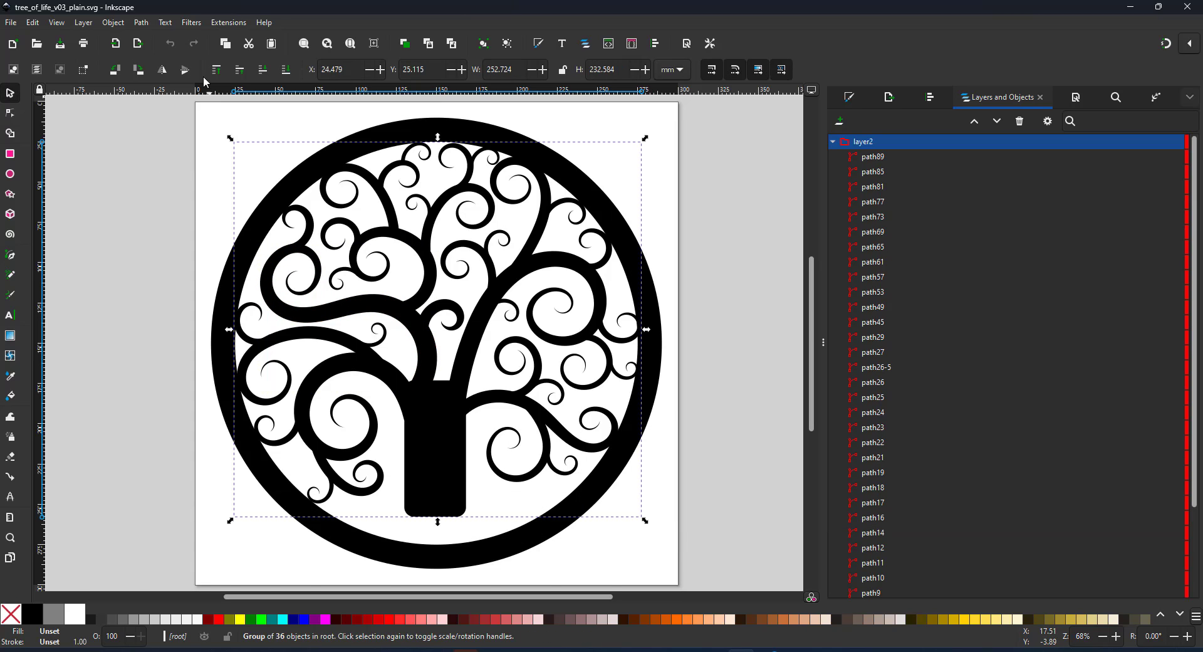
{"action": "left_click", "coordinate": [150, 27]}
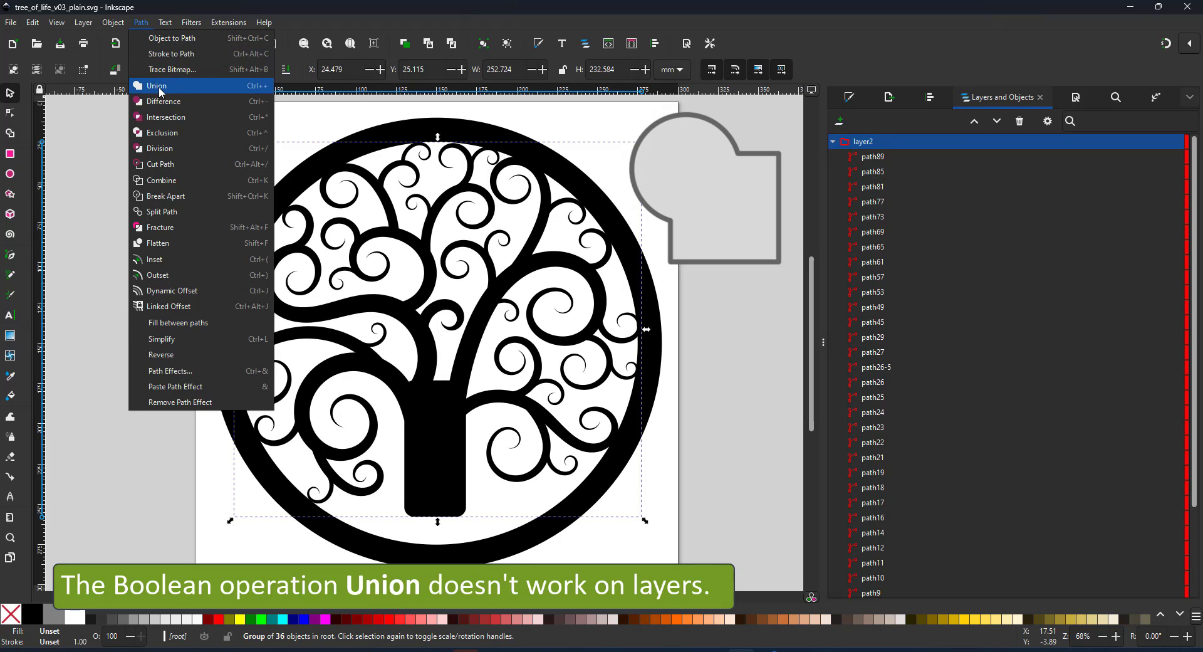
{"action": "left_click", "coordinate": [162, 102]}
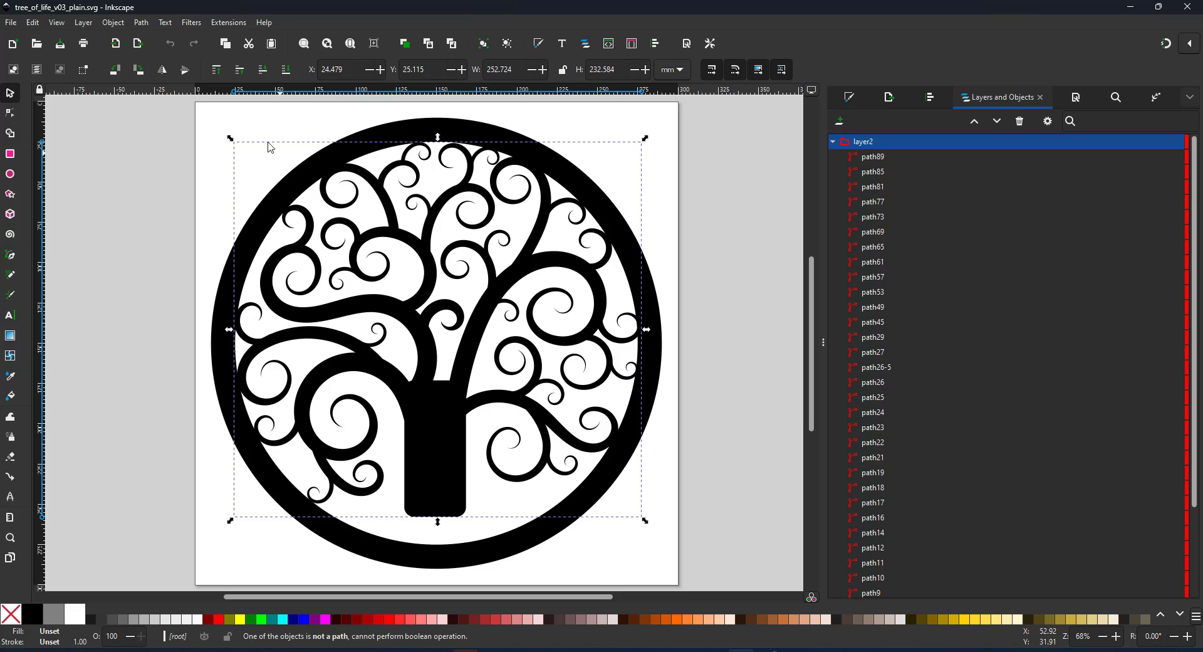
{"action": "left_click", "coordinate": [191, 193]}
Step: Unite the trunk with the lower left branches, their curls, the small curl above the trunk and the large upper left branch using Union
{"action": "double_click", "coordinate": [424, 474]}
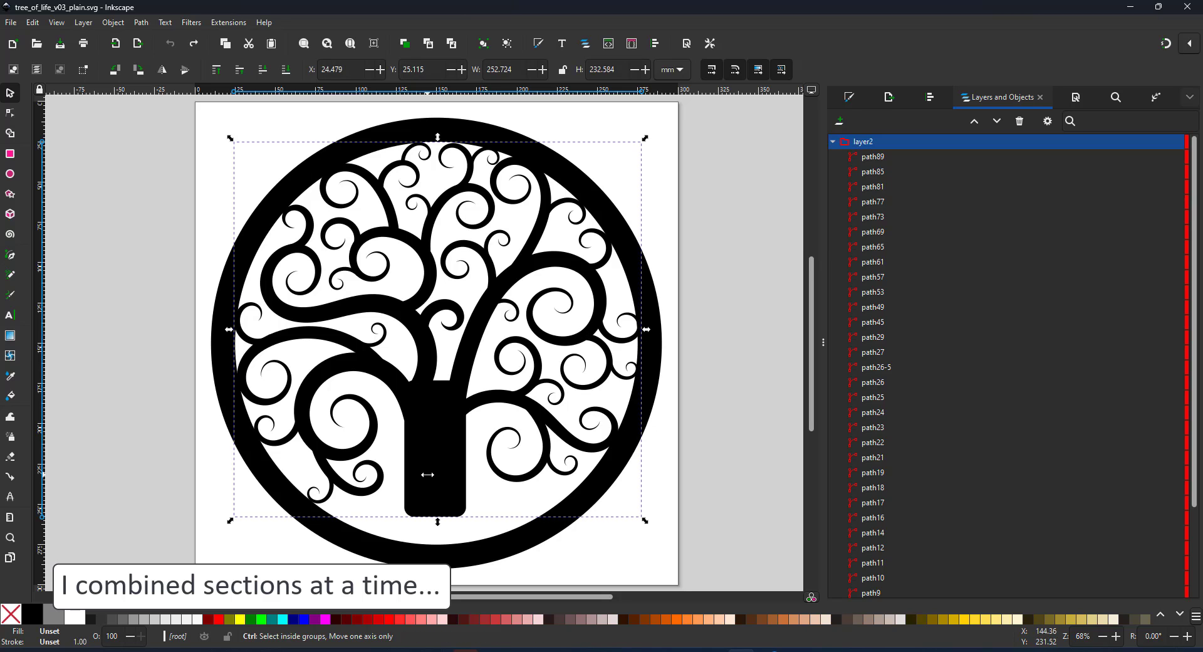
{"action": "left_click_drag", "start_coordinate": [122, 280], "coordinate": [477, 545]}
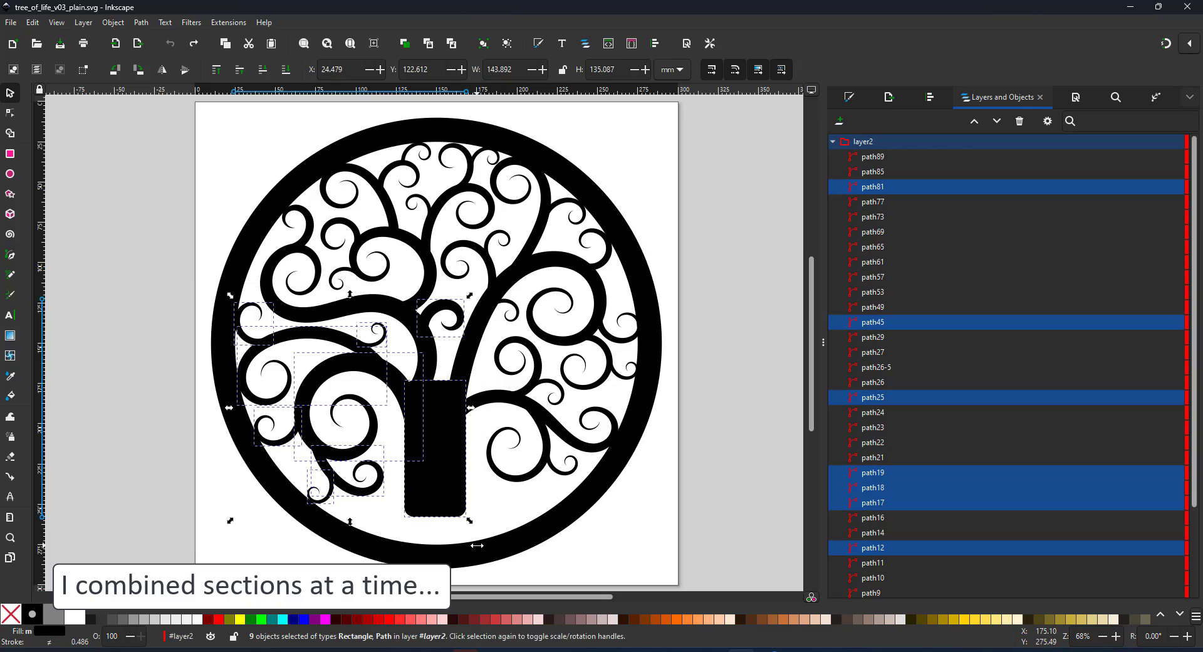
{"action": "left_click", "coordinate": [335, 310], "text": "shift"}
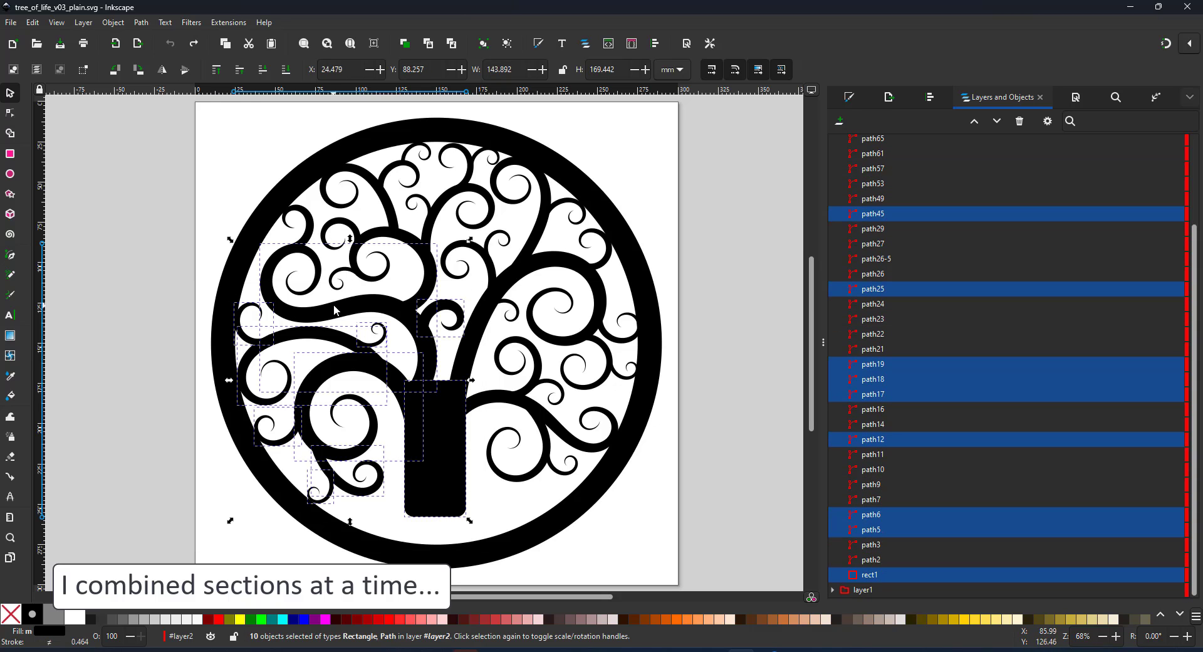
{"action": "left_click", "coordinate": [139, 24]}
{"action": "left_click", "coordinate": [156, 88]}
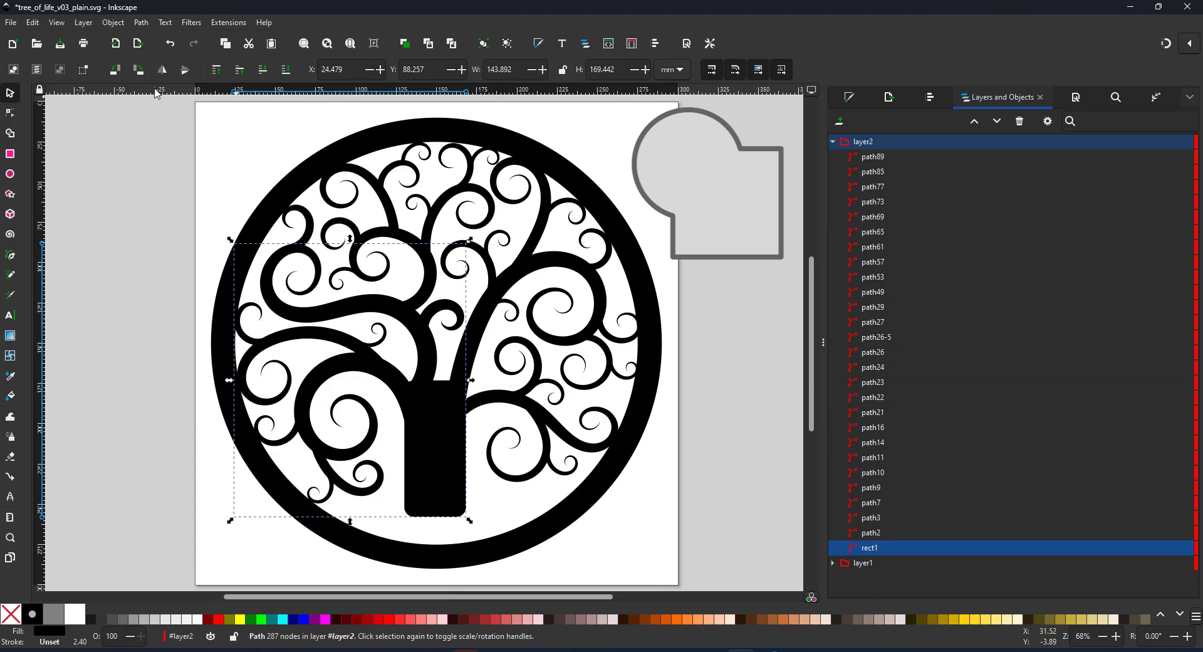
Step: Unite the upper middle branches and the small curls around them with the merged trunk using Union
{"action": "left_click_drag", "start_coordinate": [215, 176], "coordinate": [517, 371]}
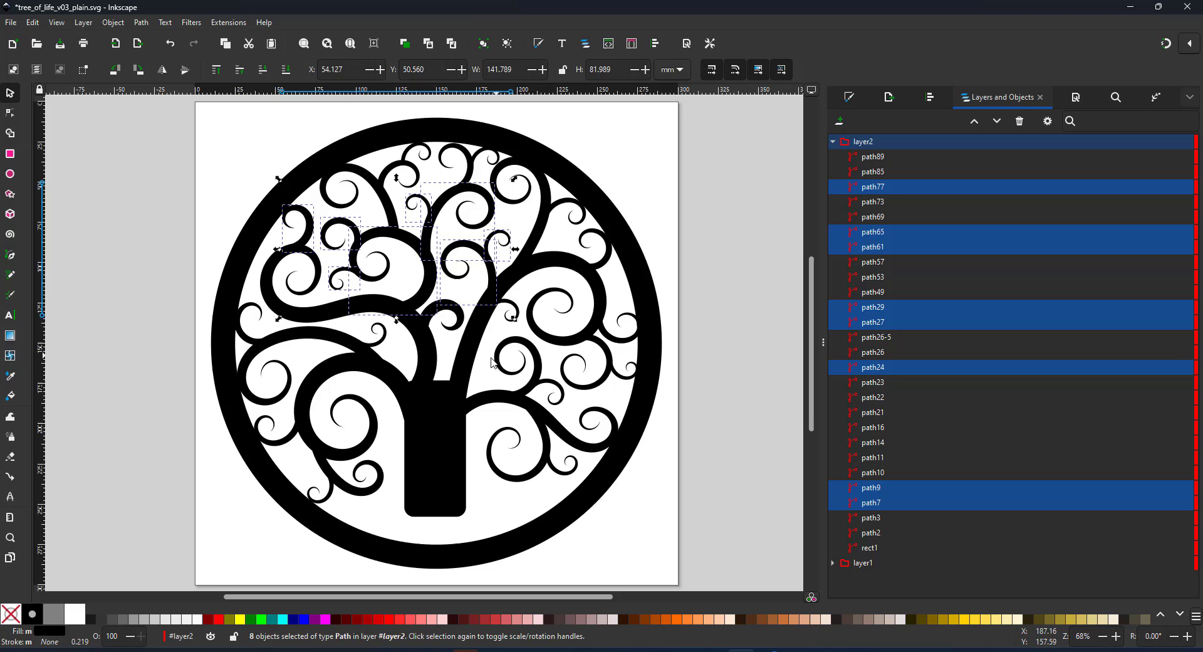
{"action": "left_click", "coordinate": [437, 404], "text": "shift"}
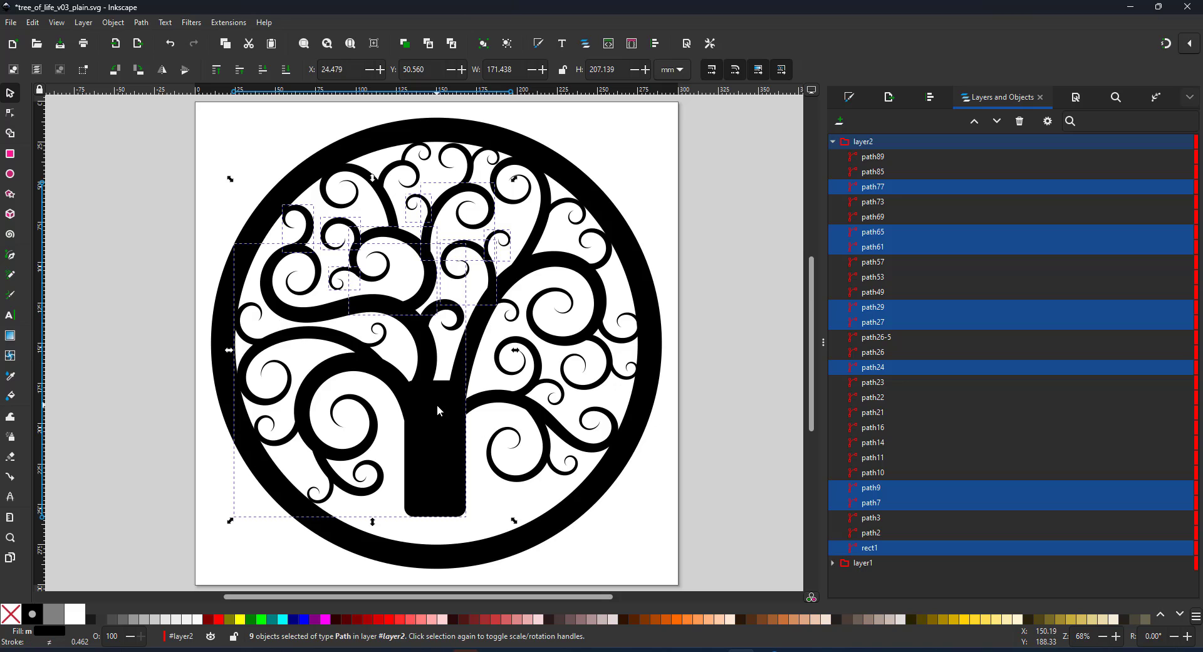
{"action": "left_click", "coordinate": [142, 26]}
{"action": "left_click", "coordinate": [156, 86]}
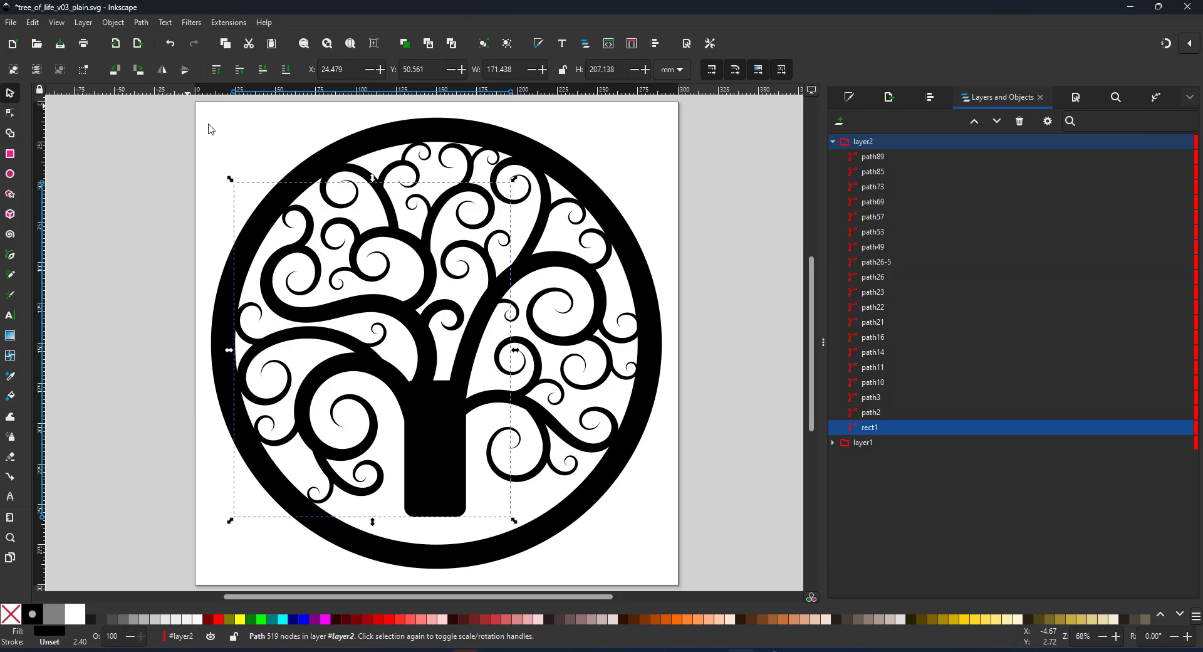
Step: Unite the small curls and branches along the upper edge of the tree with the merged trunk using Union
{"action": "left_click_drag", "start_coordinate": [218, 126], "coordinate": [544, 268]}
{"action": "left_click", "coordinate": [457, 469], "text": "shift"}
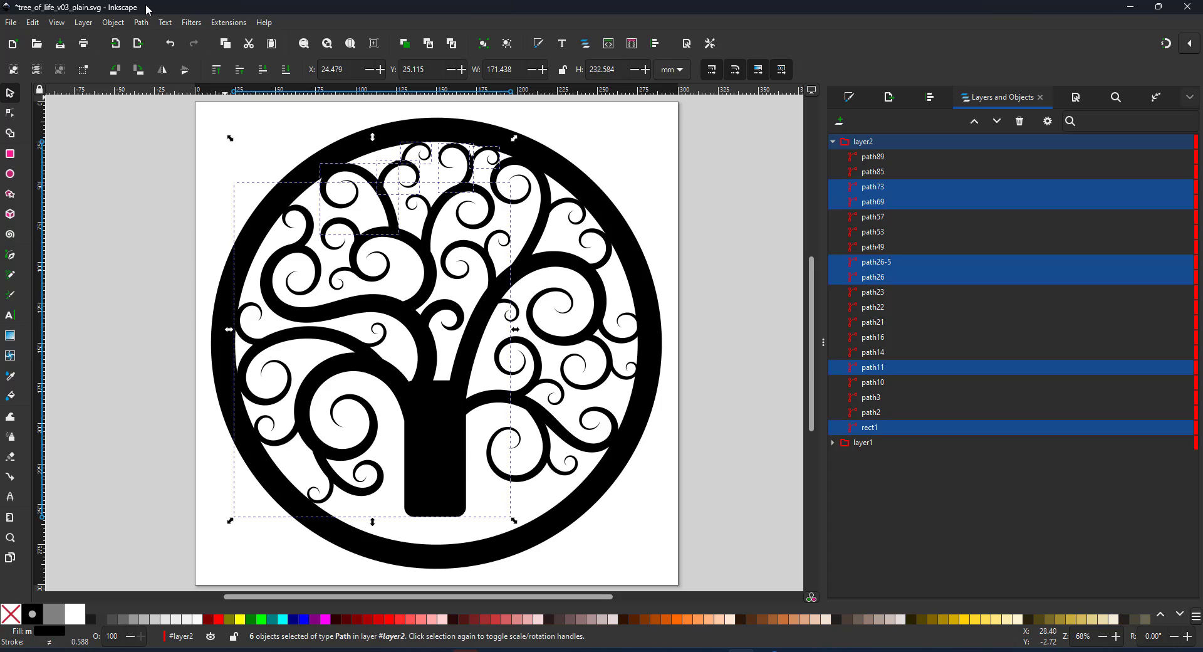
{"action": "left_click", "coordinate": [143, 24]}
{"action": "left_click", "coordinate": [157, 86]}
Step: Unite all remaining right-hand branches and curls with the merged tree using Union, and save the document as tree_of_life_v04.svg
{"action": "left_click_drag", "start_coordinate": [685, 145], "coordinate": [431, 560]}
{"action": "left_click", "coordinate": [426, 457], "text": "shift"}
{"action": "left_click", "coordinate": [143, 24]}
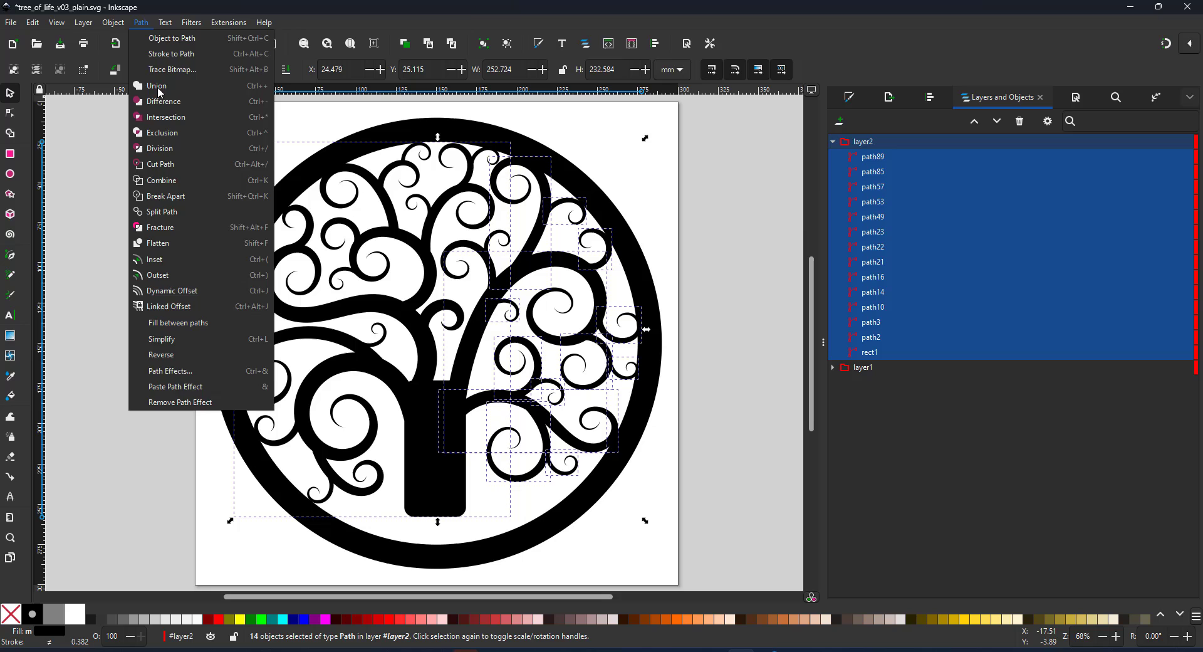
{"action": "left_click", "coordinate": [161, 92]}
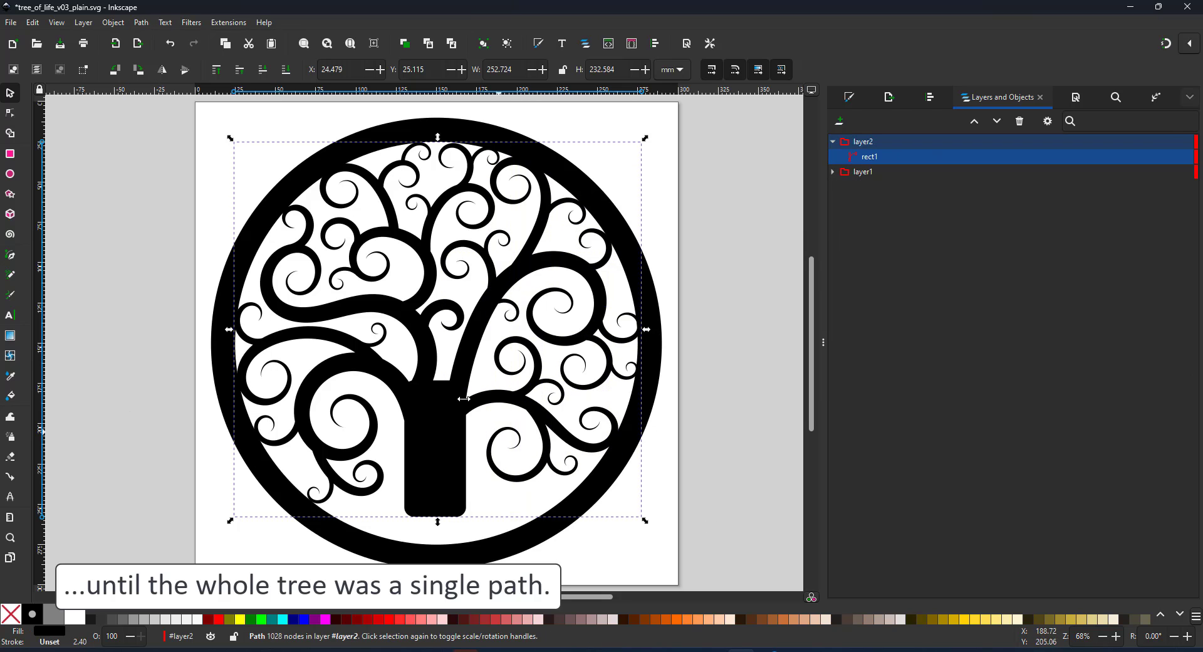
{"action": "left_click", "coordinate": [127, 219]}
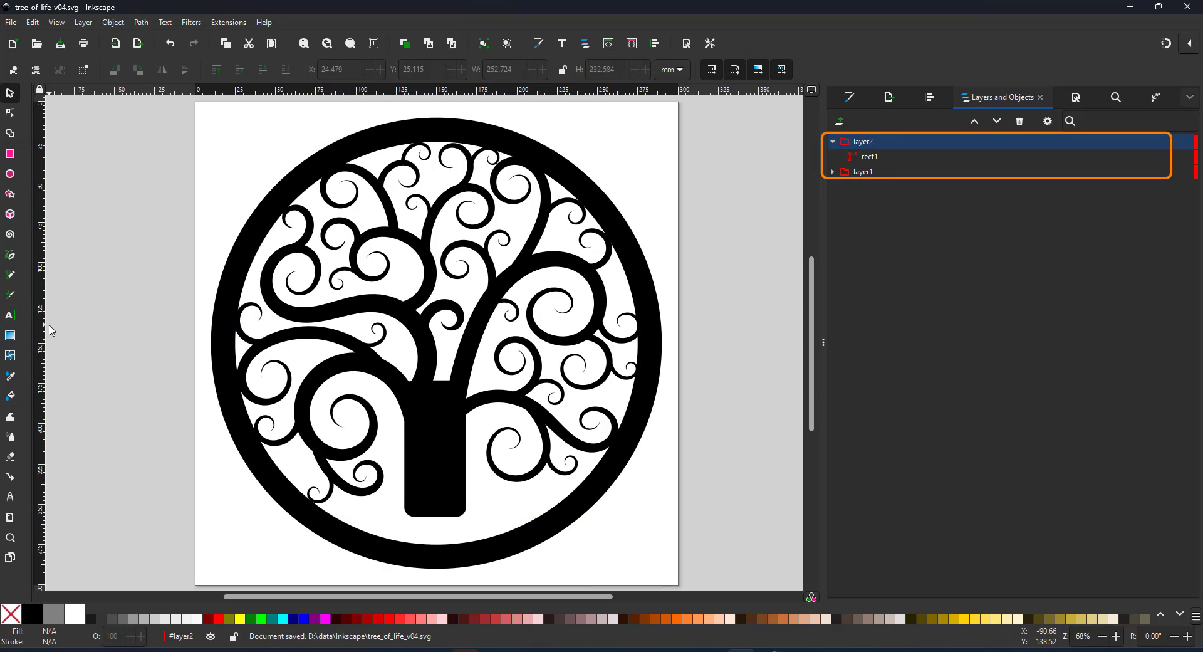
Step: Pull the trunk's two lower corner nodes outward into the ring, to about X 100.7, Y 265.9 and X 206.4, Y 264.0 mm
{"action": "left_click", "coordinate": [11, 113]}
{"action": "left_click", "coordinate": [445, 471]}
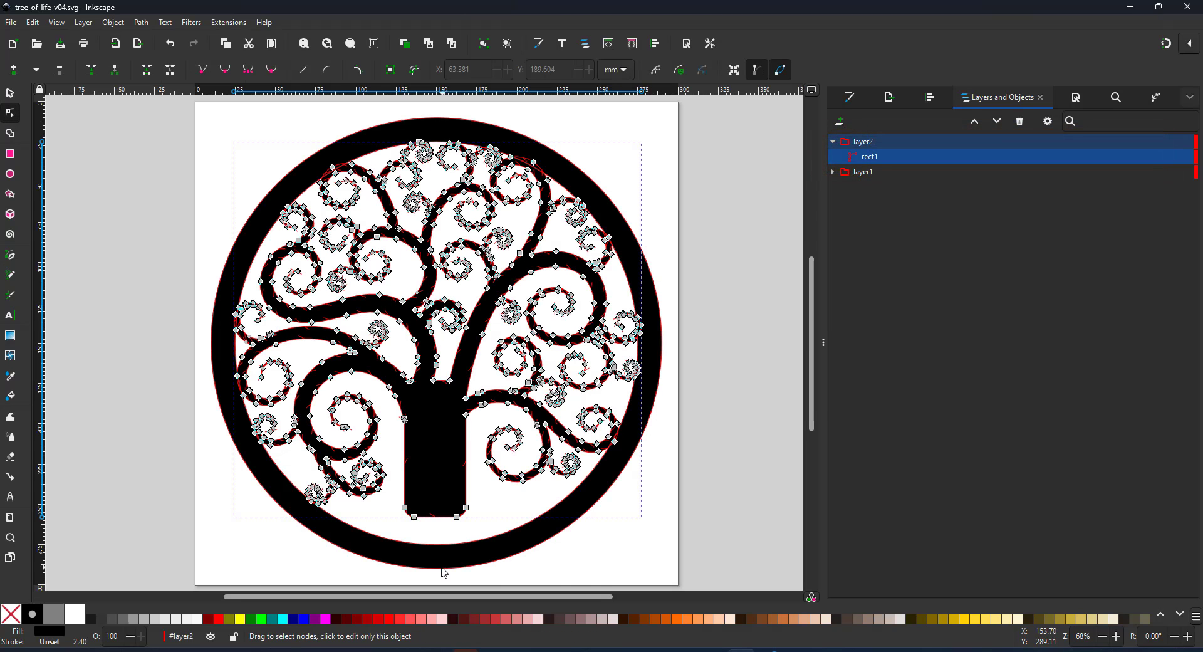
{"action": "scroll", "coordinate": [445, 572], "scroll_direction": "up", "scroll_amount": 5}
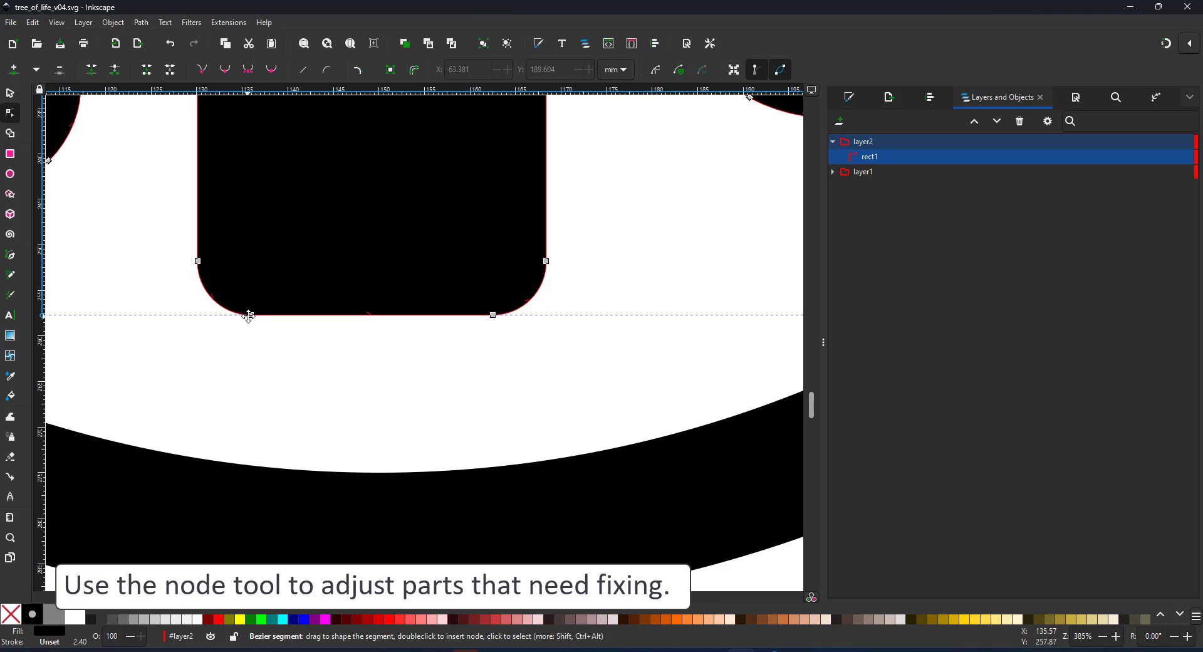
{"action": "left_click_drag", "start_coordinate": [248, 316], "coordinate": [183, 389]}
{"action": "left_click_drag", "start_coordinate": [421, 446], "coordinate": [141, 428]}
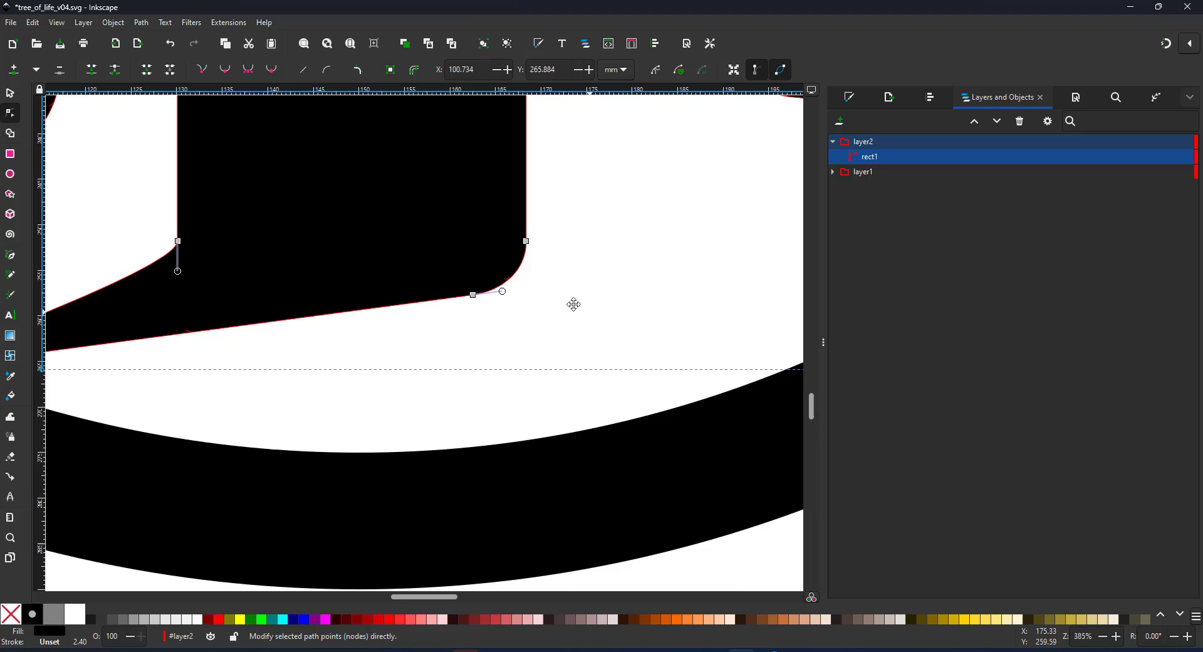
{"action": "left_click_drag", "start_coordinate": [473, 295], "coordinate": [769, 351]}
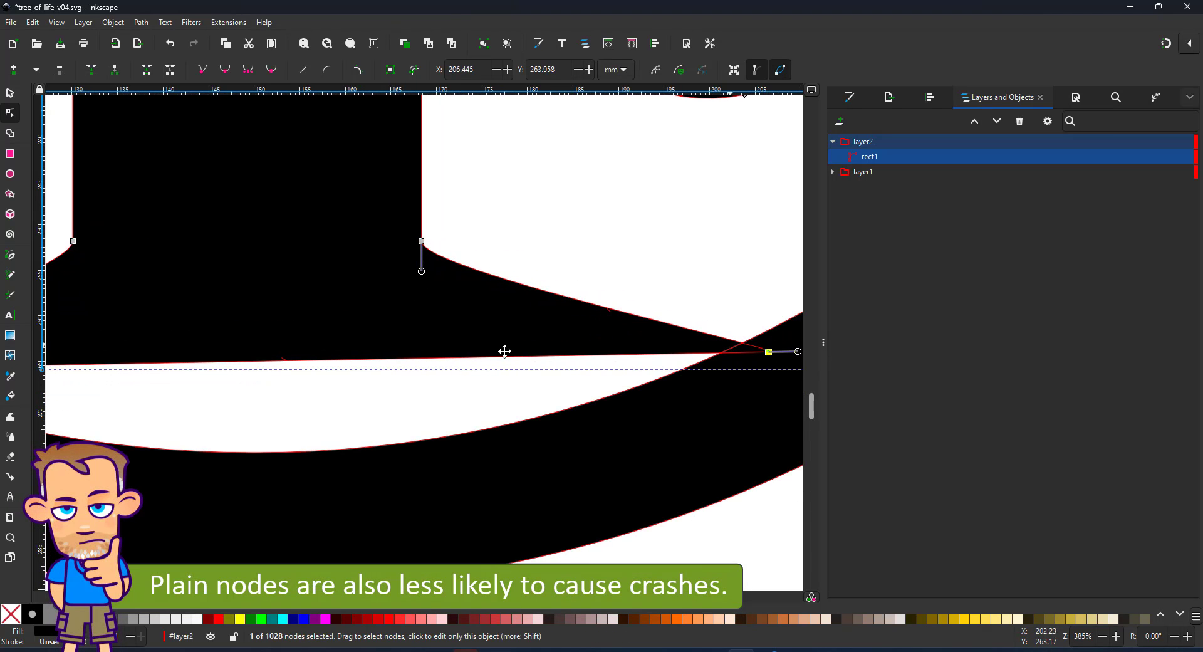
Step: Add two nodes on the trunk's base edge and place them inside the ring at about X 173.6, Y 277.9 and X 116.5, Y 277.6 mm
{"action": "double_click", "coordinate": [245, 362]}
{"action": "left_click_drag", "start_coordinate": [245, 362], "coordinate": [469, 478]}
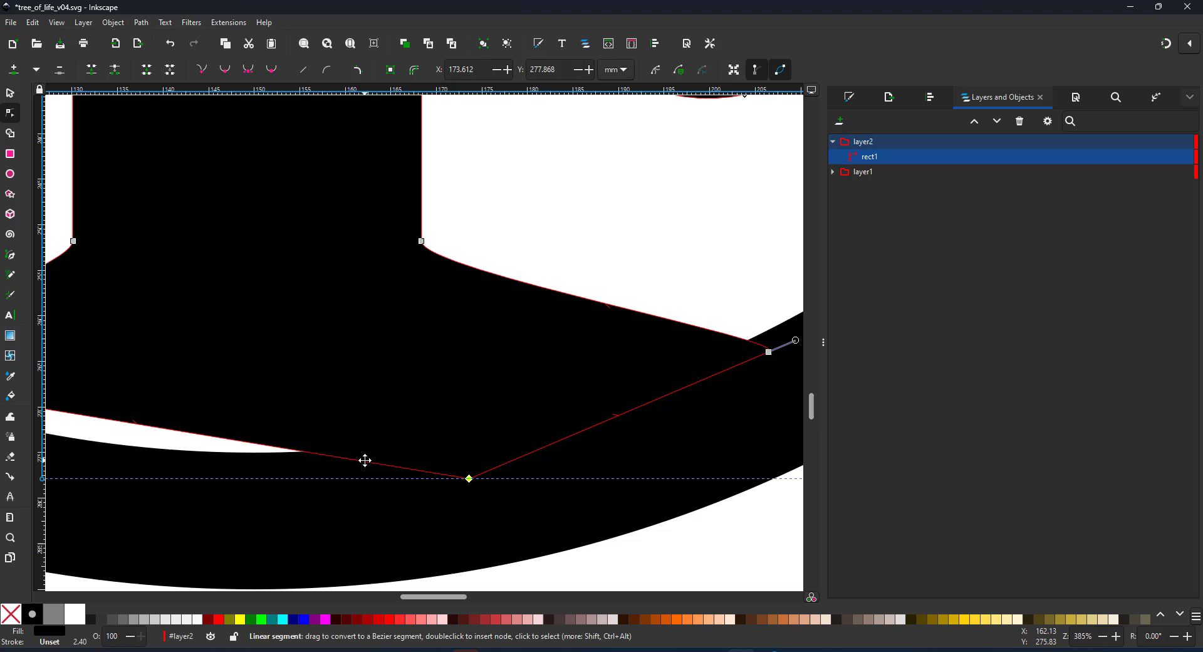
{"action": "double_click", "coordinate": [365, 464]}
{"action": "left_click_drag", "start_coordinate": [357, 467], "coordinate": [47, 478]}
{"action": "scroll", "coordinate": [361, 401], "scroll_direction": "down", "scroll_amount": 2}
{"action": "scroll", "coordinate": [393, 328], "scroll_direction": "up", "scroll_amount": 3, "text": "ctrl"}
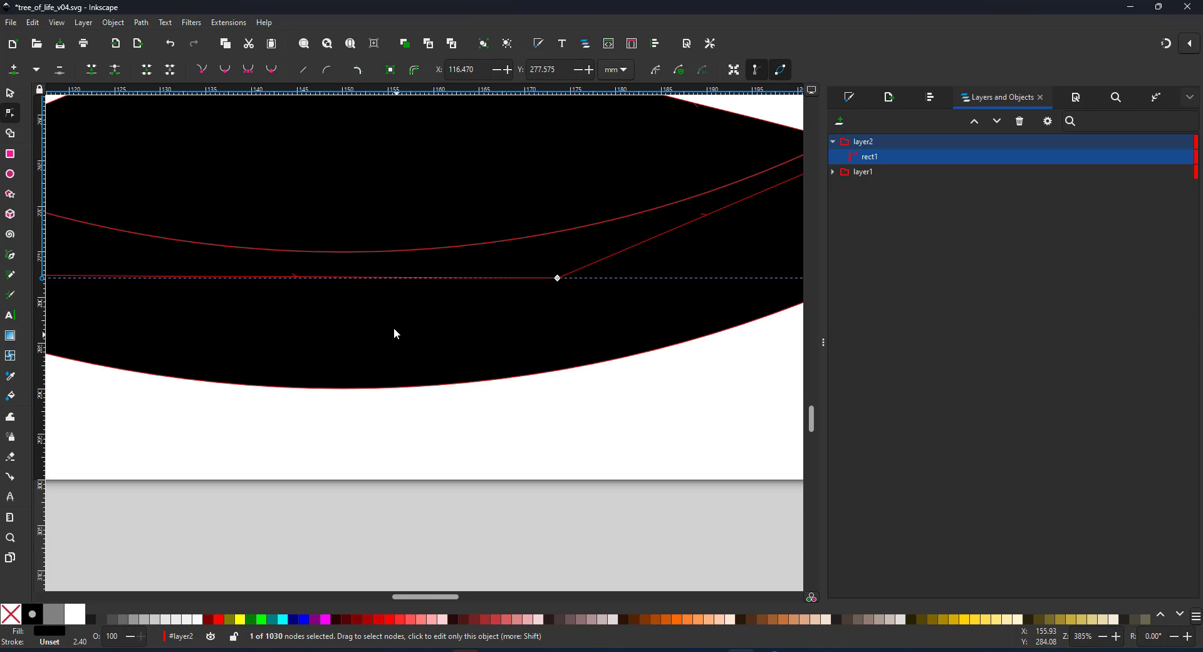
{"action": "key", "text": "5"}
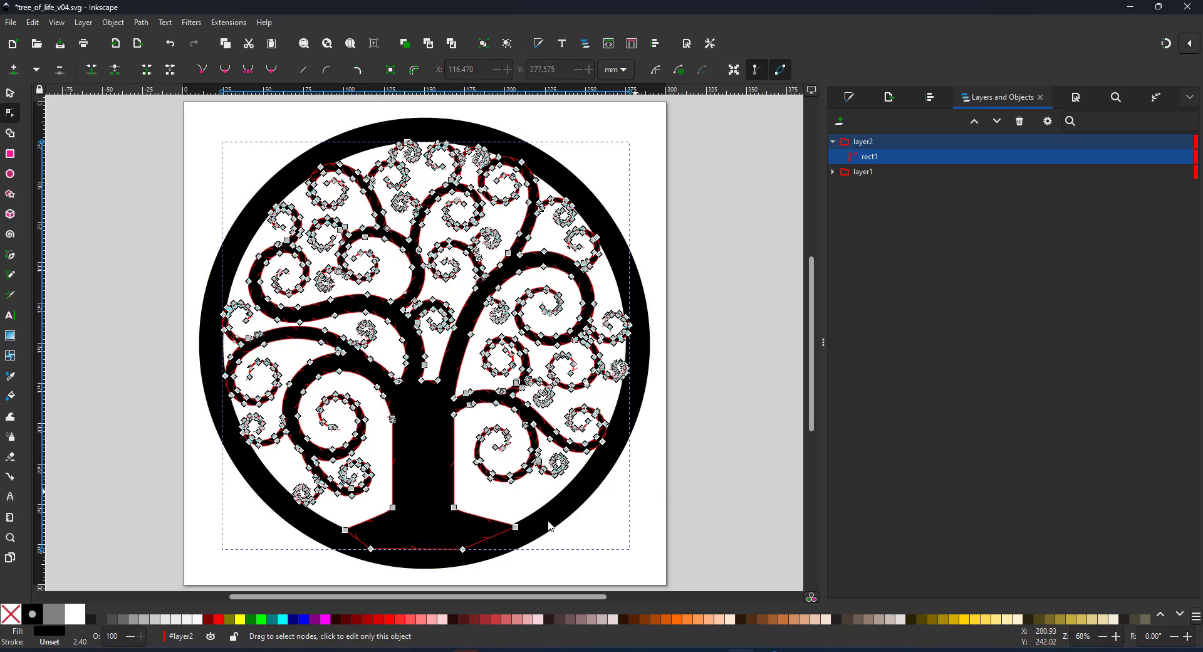
Step: Bend the upper edges of both root flares into smooth curves running from the trunk to the ring
{"action": "key", "text": "a"}
{"action": "scroll", "coordinate": [393, 555], "scroll_direction": "up", "scroll_amount": 4, "text": "ctrl"}
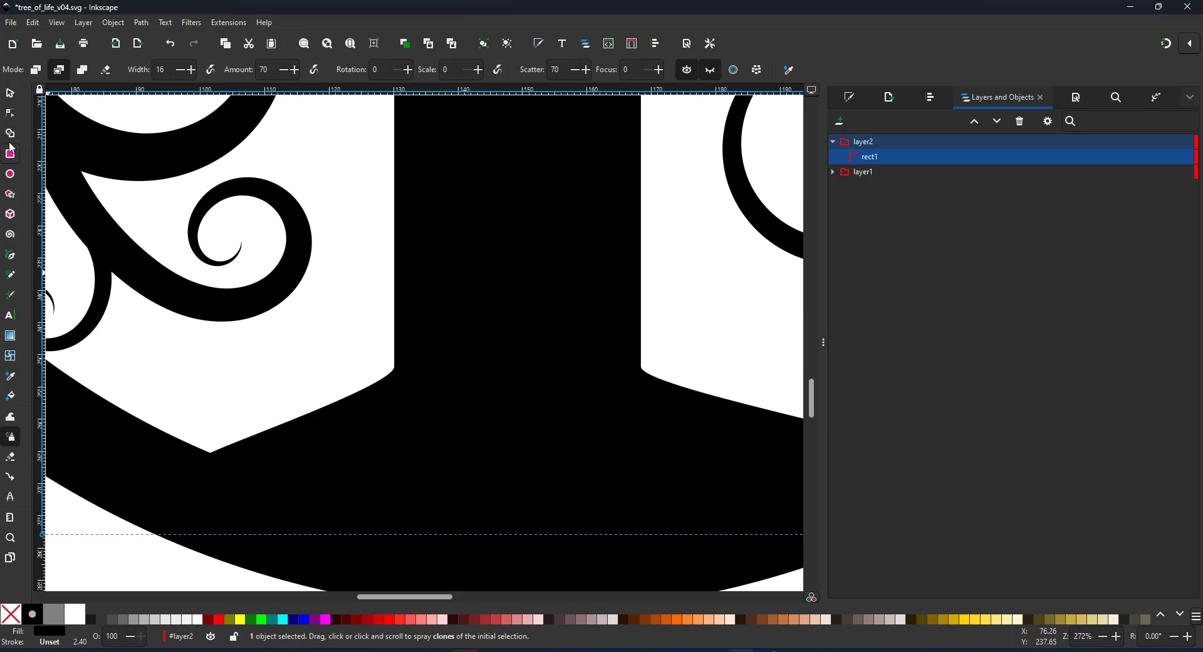
{"action": "key", "text": "n"}
{"action": "left_click", "coordinate": [395, 366]}
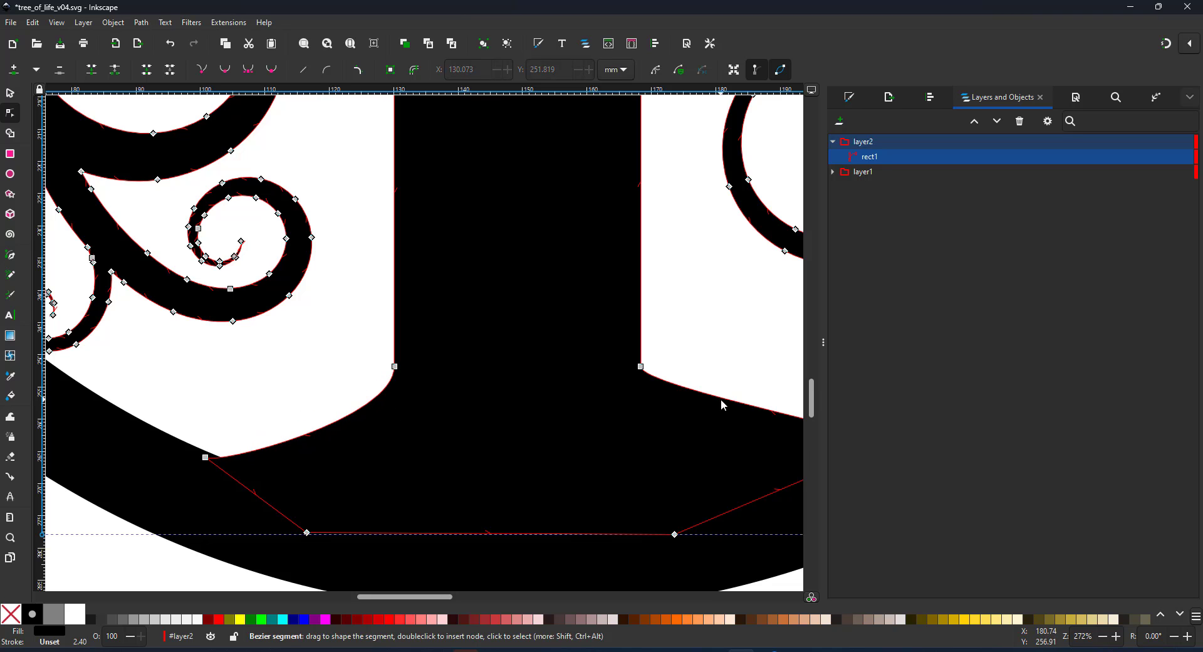
{"action": "left_click_drag", "start_coordinate": [499, 436], "coordinate": [466, 313]}
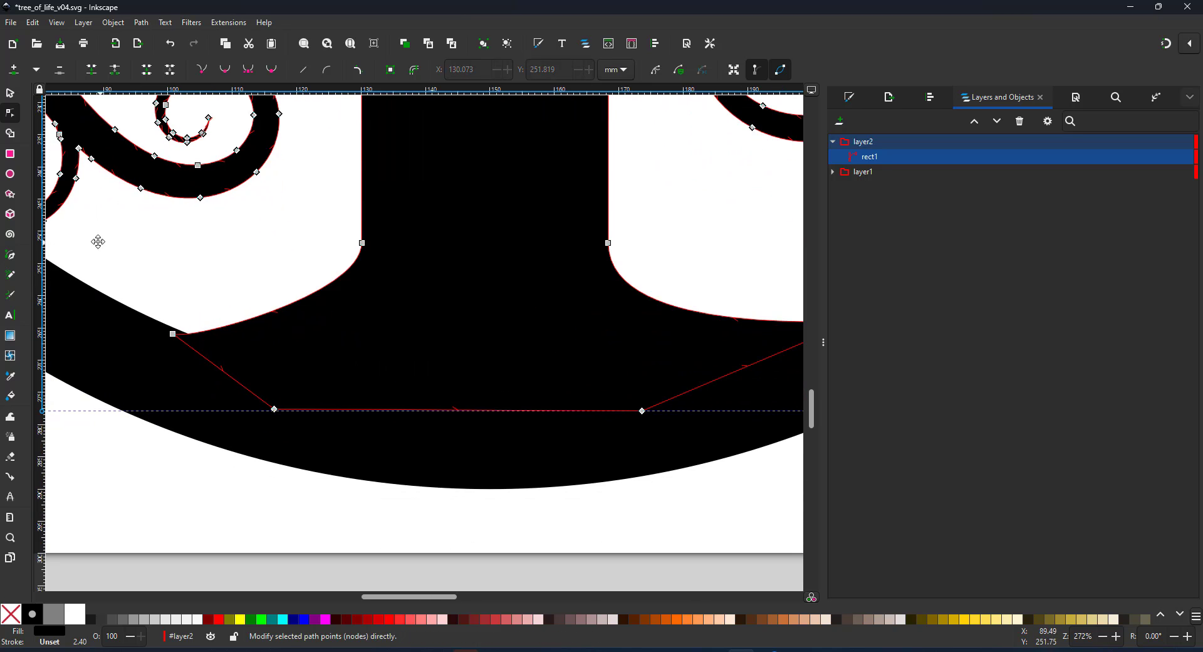
Step: Draw six white ellipses of varying sizes across the root base, the largest in the middle
{"action": "left_click", "coordinate": [11, 174]}
{"action": "left_click_drag", "start_coordinate": [270, 331], "coordinate": [342, 369]}
{"action": "left_click_drag", "start_coordinate": [339, 312], "coordinate": [556, 398]}
{"action": "left_click_drag", "start_coordinate": [602, 351], "coordinate": [680, 391]}
{"action": "left_click_drag", "start_coordinate": [553, 319], "coordinate": [605, 346]}
{"action": "left_click_drag", "start_coordinate": [708, 346], "coordinate": [762, 373]}
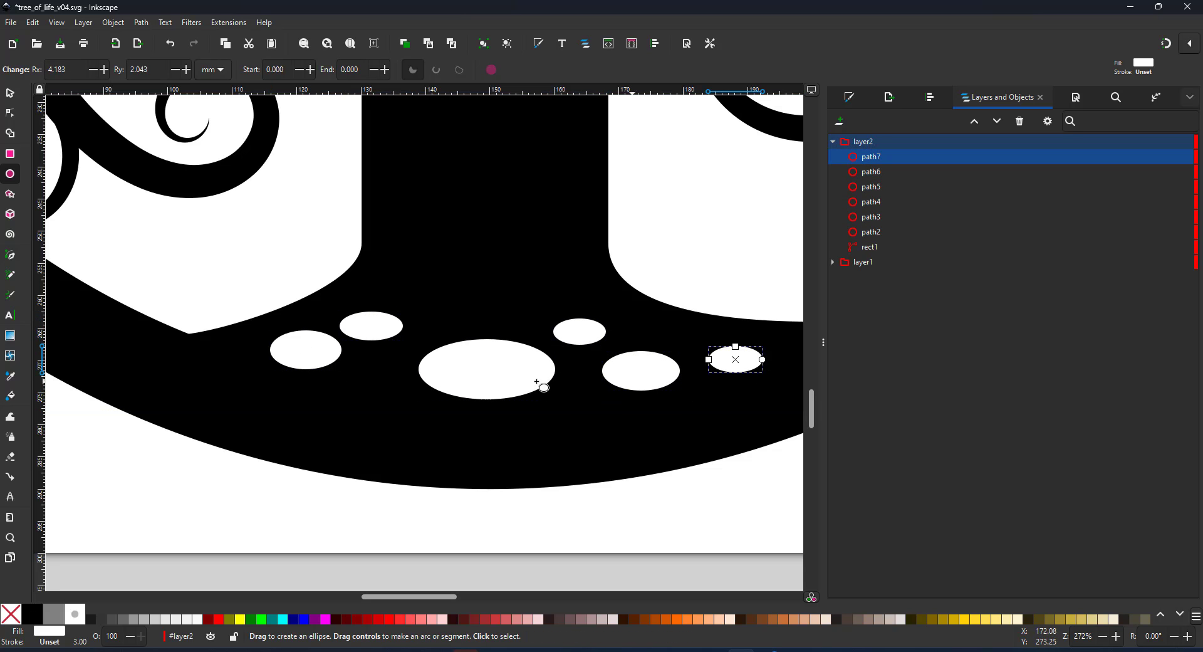
{"action": "left_click", "coordinate": [9, 113]}
{"action": "left_click", "coordinate": [9, 93]}
{"action": "left_click_drag", "start_coordinate": [264, 452], "coordinate": [727, 359]}
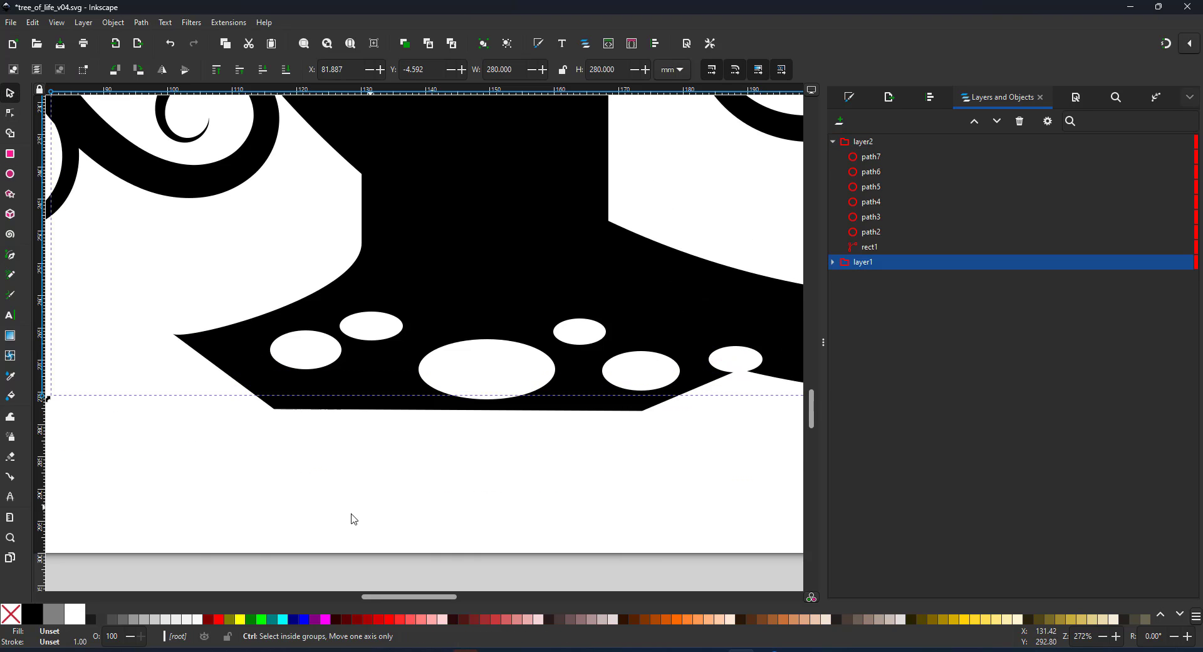
{"action": "key", "text": "ctrl+z"}
{"action": "left_click_drag", "start_coordinate": [177, 515], "coordinate": [721, 277]}
{"action": "left_click", "coordinate": [394, 356], "text": "ctrl"}
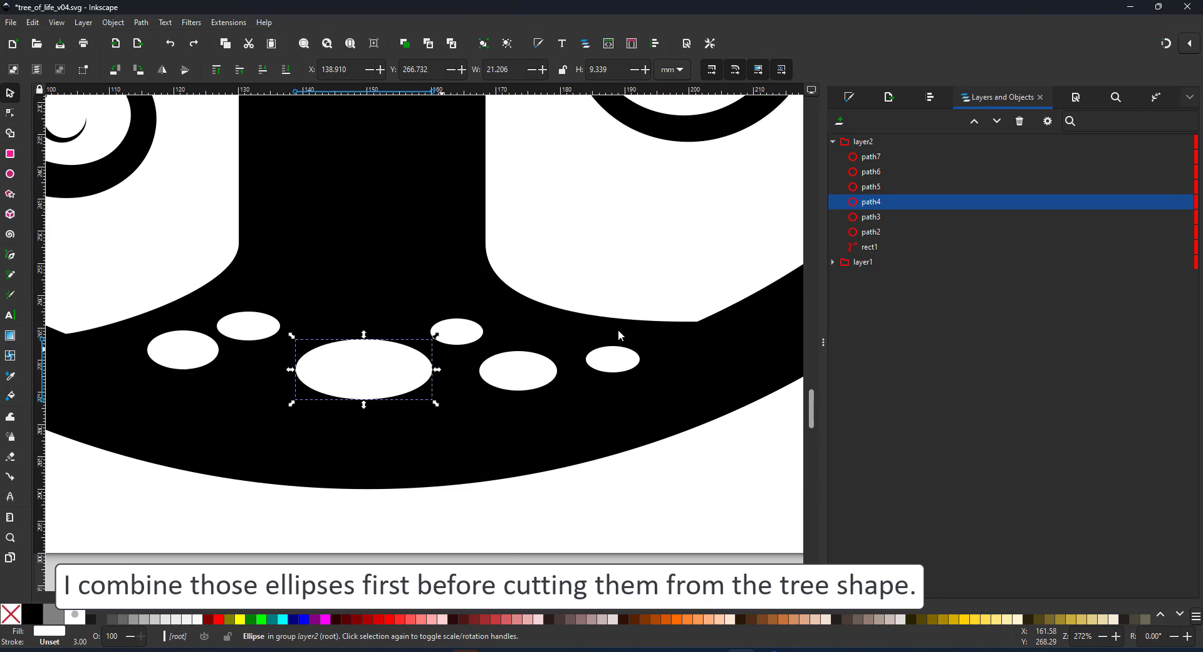
Step: Select all six ellipses, narrow them to an overall width of 75 mm and shift them slightly to the left
{"action": "left_click", "coordinate": [871, 160]}
{"action": "left_click", "coordinate": [873, 232], "text": "shift"}
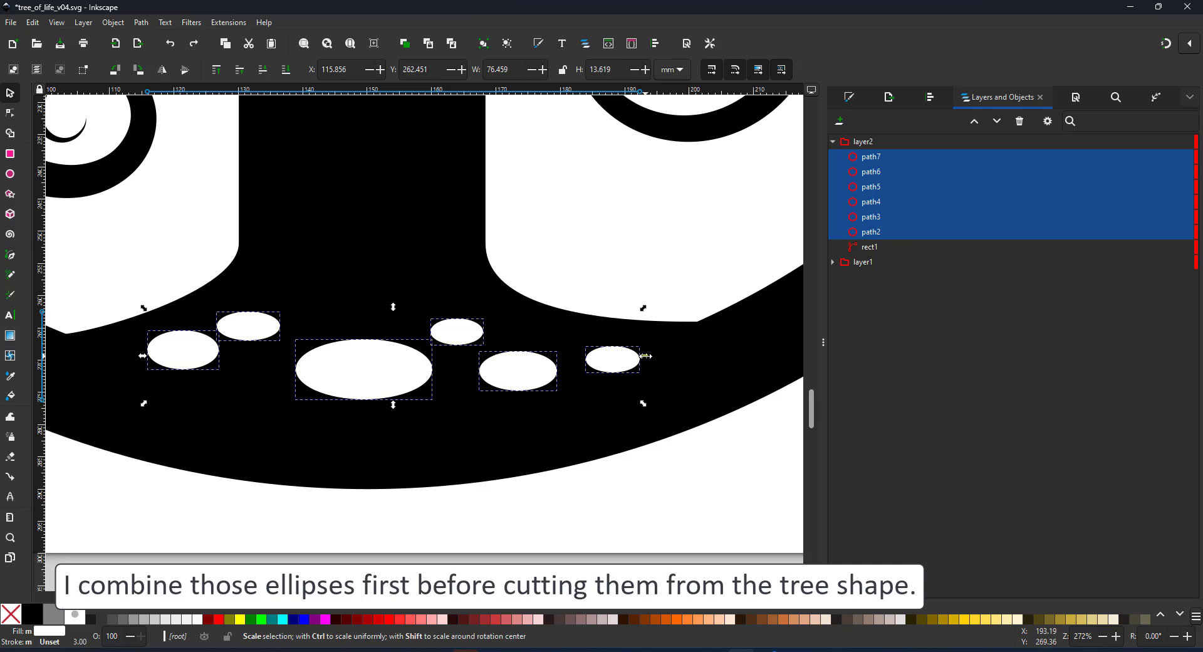
{"action": "left_click_drag", "start_coordinate": [639, 348], "coordinate": [625, 355]}
{"action": "left_click_drag", "start_coordinate": [531, 369], "coordinate": [518, 370]}
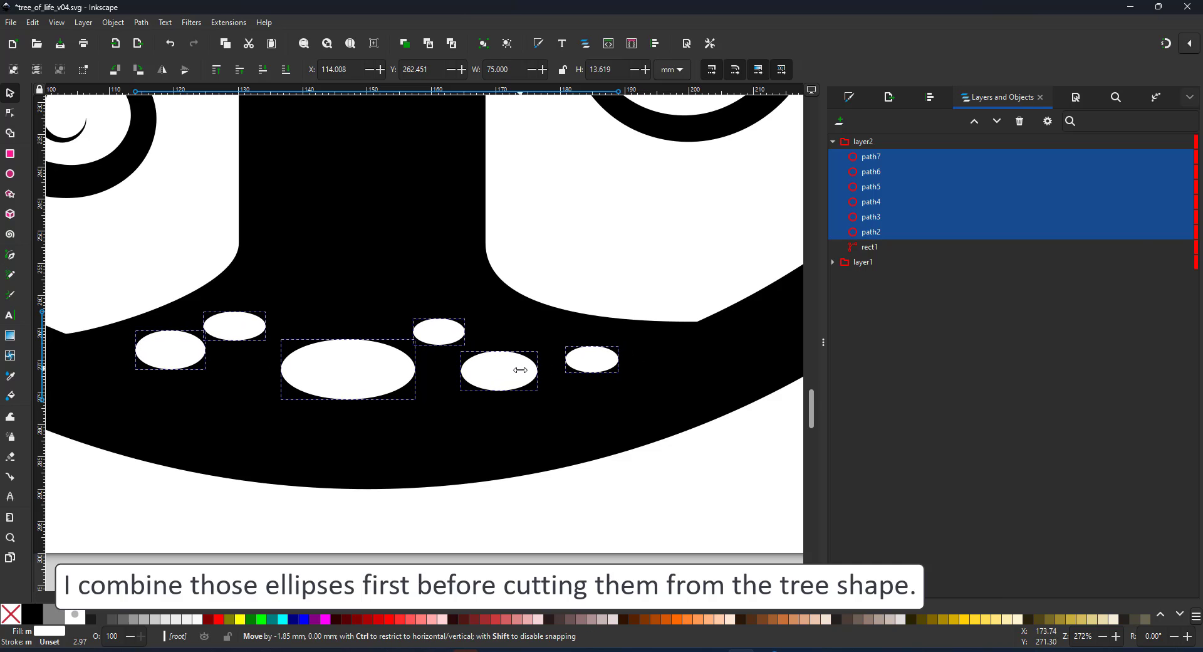
{"action": "left_click", "coordinate": [529, 330]}
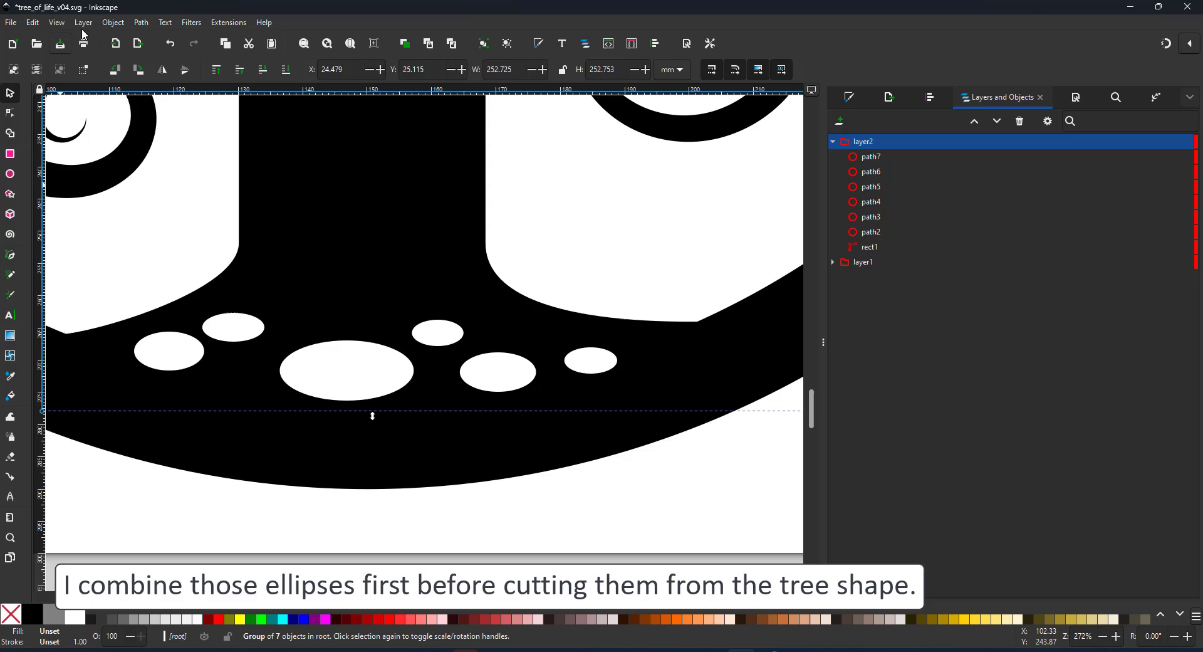
Step: Unite the six ellipses into a single path using Union
{"action": "left_click", "coordinate": [865, 156]}
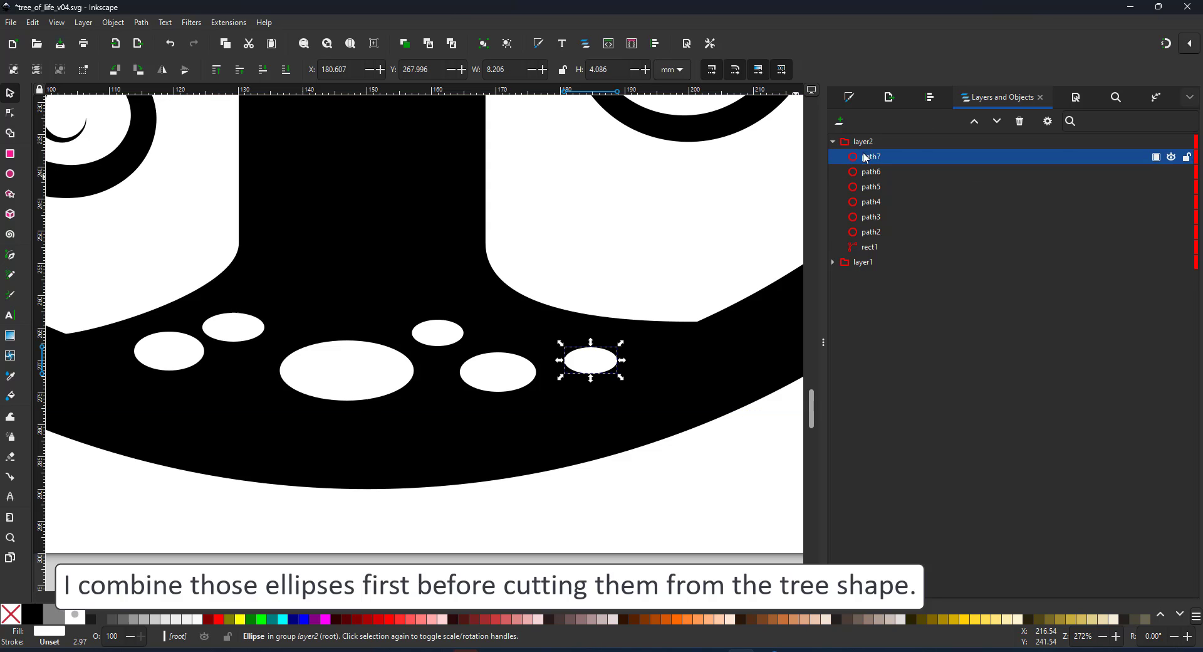
{"action": "left_click", "coordinate": [868, 233], "text": "shift"}
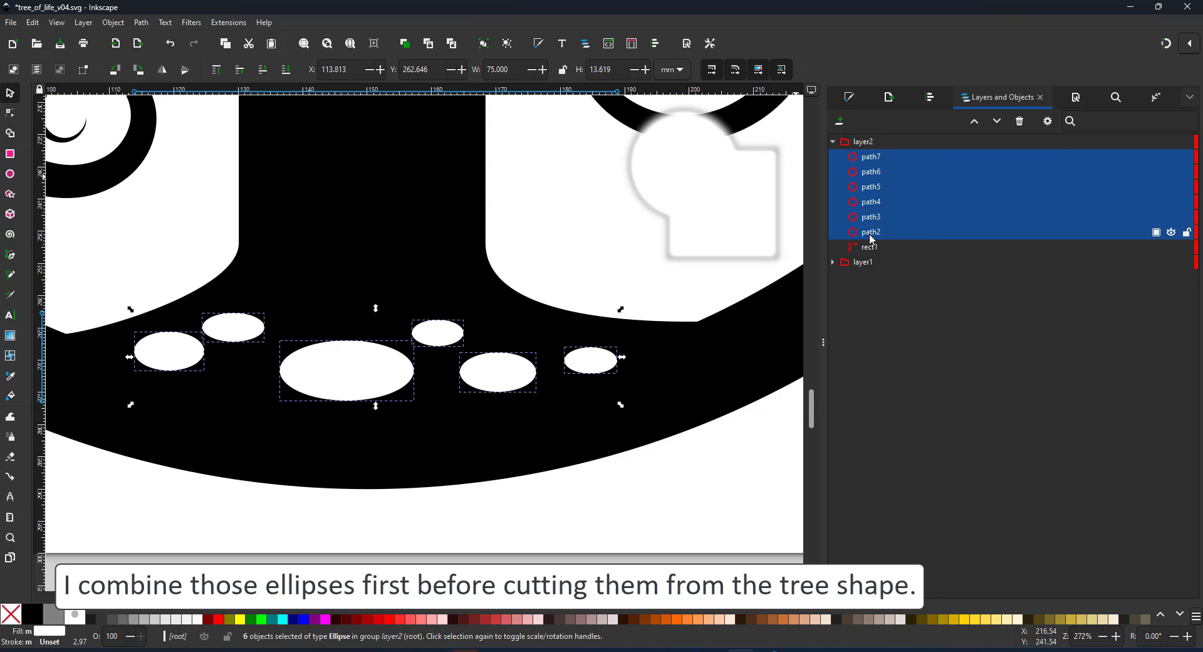
{"action": "left_click", "coordinate": [138, 23]}
{"action": "left_click", "coordinate": [159, 85]}
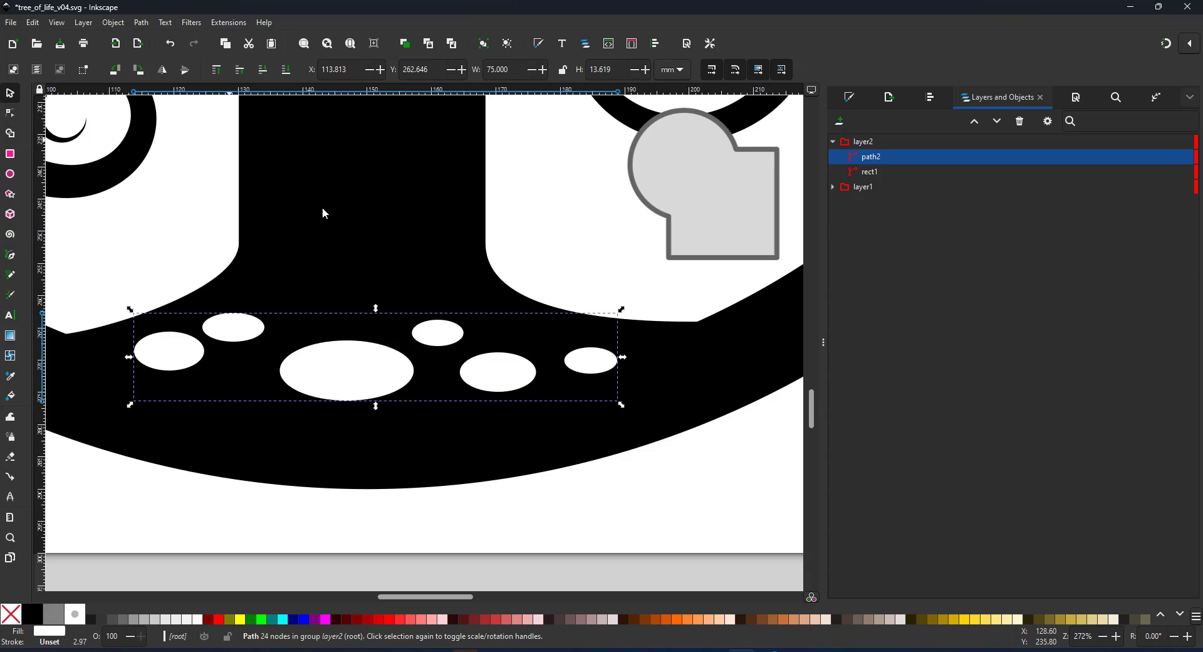
Step: Cut the united ellipses out of the tree shape using Difference
{"action": "left_click", "coordinate": [10, 113]}
{"action": "left_click", "coordinate": [421, 286], "text": "shift"}
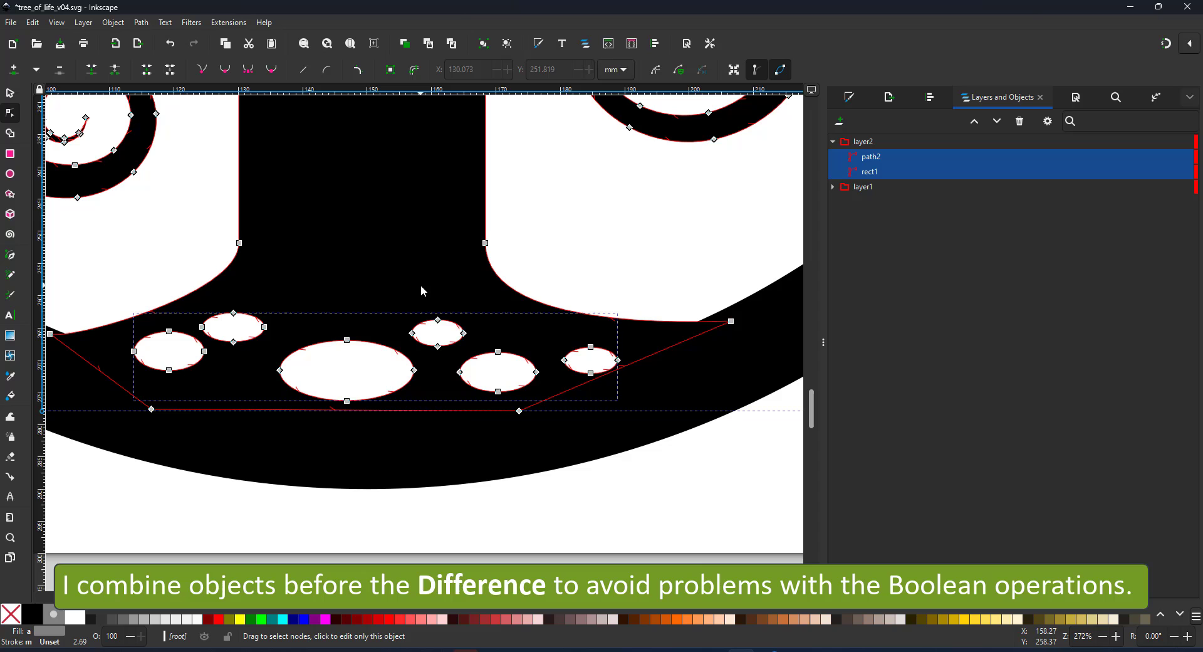
{"action": "left_click", "coordinate": [141, 22]}
{"action": "left_click", "coordinate": [161, 108]}
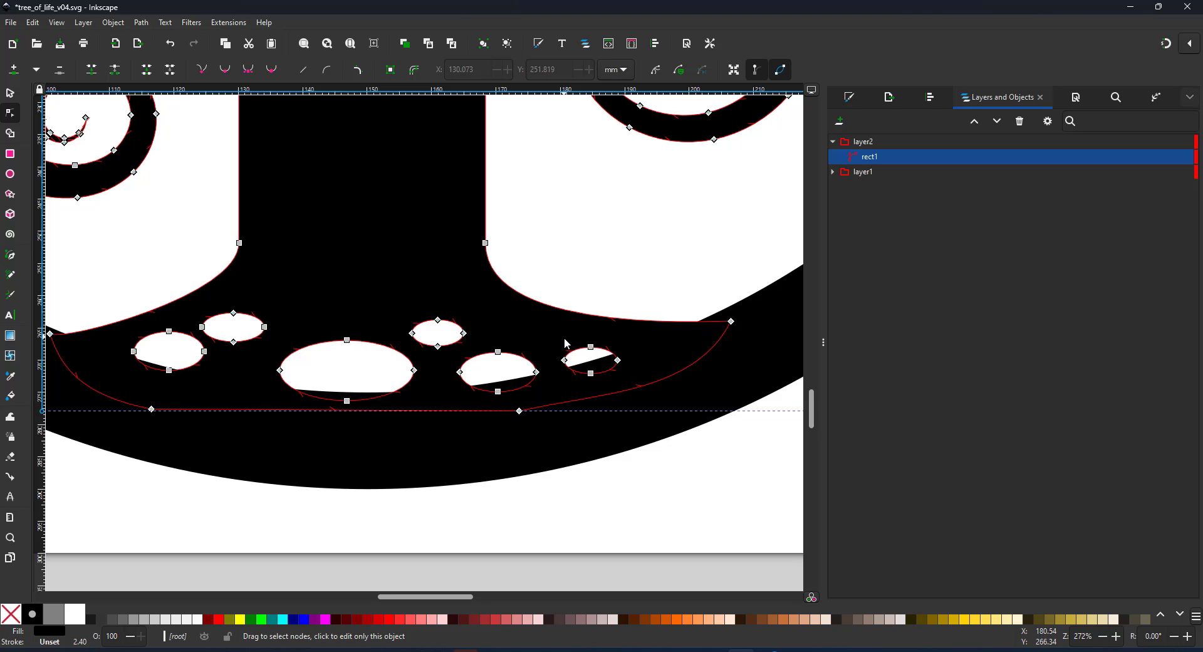
Step: Move the nodes of the three right-hand elliptical cut-outs up and to the left, clear of the ring
{"action": "left_click_drag", "start_coordinate": [543, 341], "coordinate": [593, 346]}
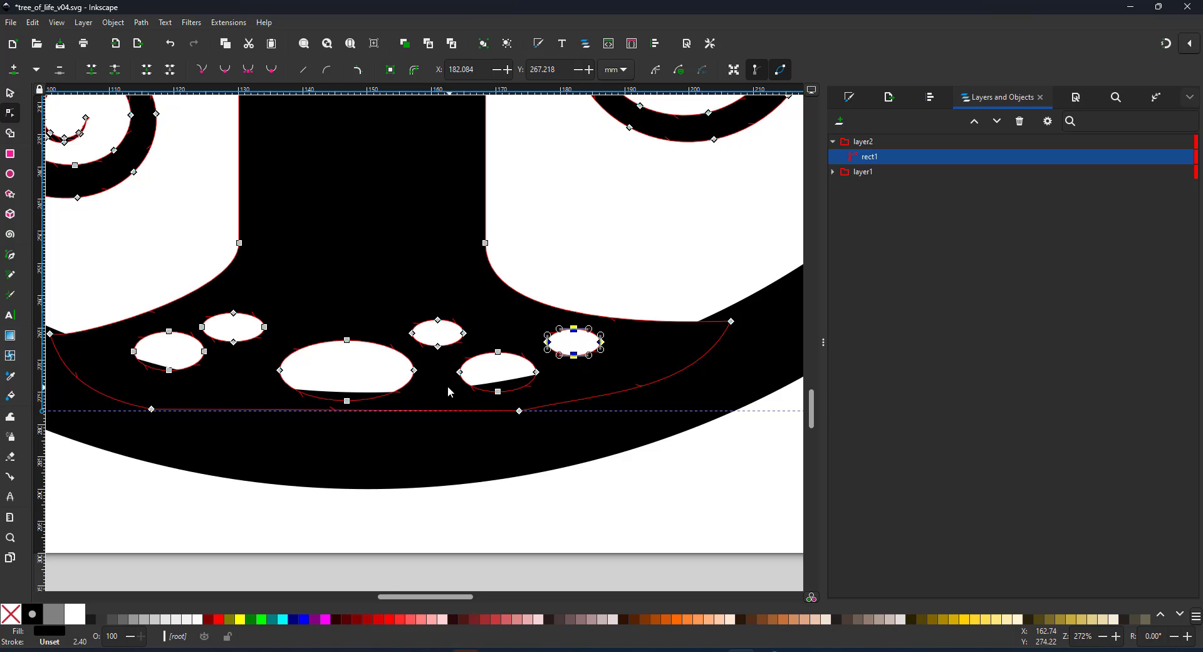
{"action": "left_click_drag", "start_coordinate": [405, 303], "coordinate": [448, 335]}
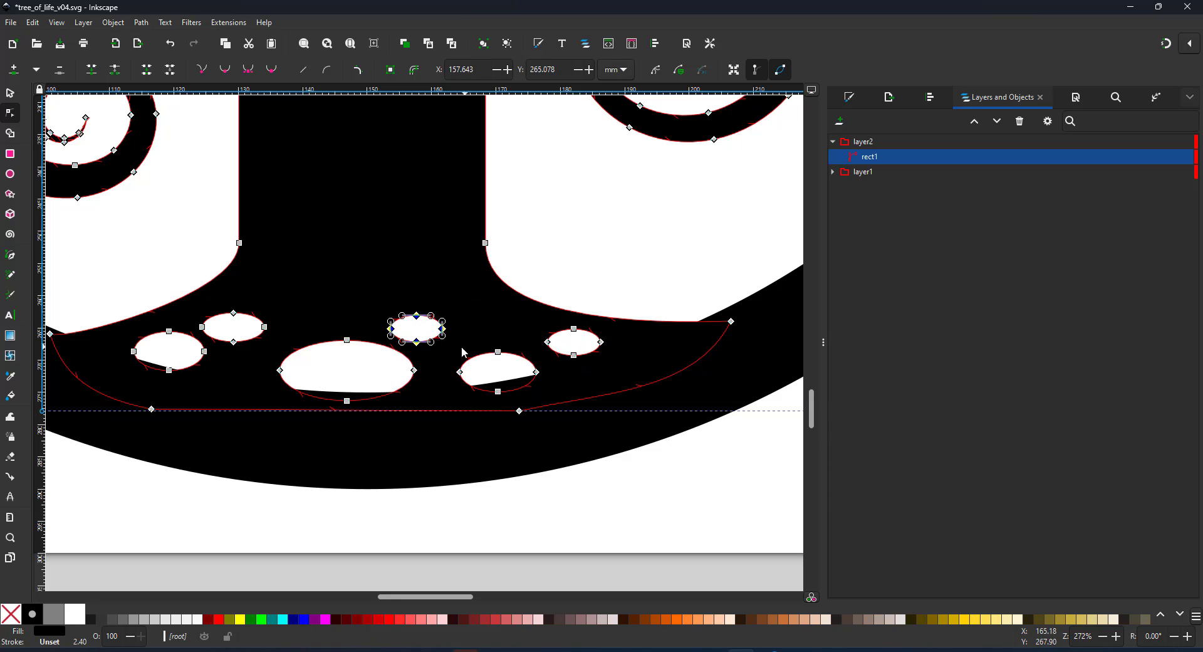
{"action": "left_click_drag", "start_coordinate": [541, 403], "coordinate": [533, 373]}
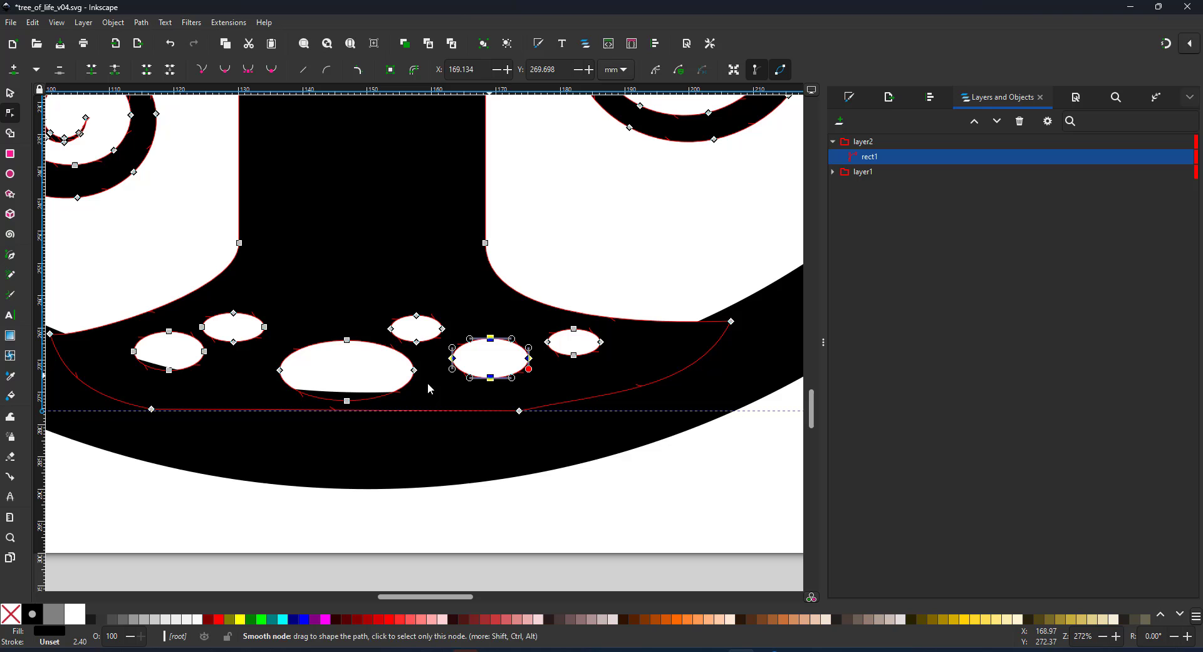
Step: Move the nodes of the large central cut-out and the leftmost cut-out upward, clear of the ring, undoing any misplaced edits
{"action": "left_click_drag", "start_coordinate": [321, 371], "coordinate": [420, 400]}
{"action": "key", "text": "ctrl+z"}
{"action": "left_click_drag", "start_coordinate": [348, 340], "coordinate": [396, 367]}
{"action": "key", "text": "ctrl+z"}
{"action": "key", "text": "ctrl+z"}
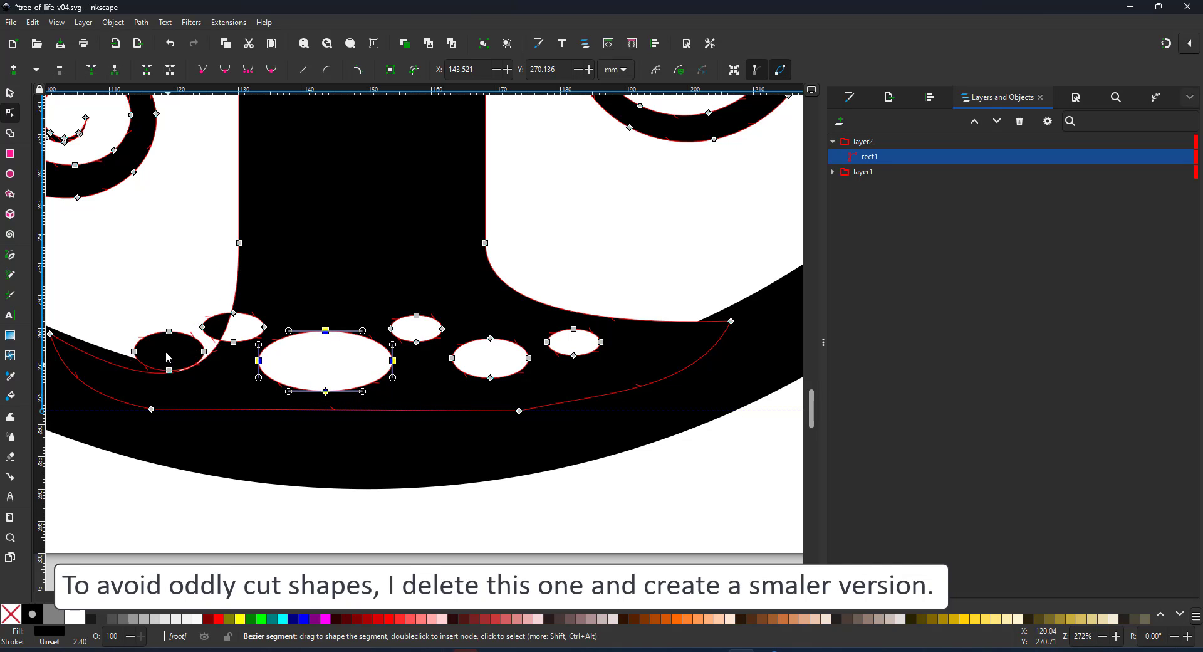
{"action": "left_click_drag", "start_coordinate": [177, 376], "coordinate": [193, 349]}
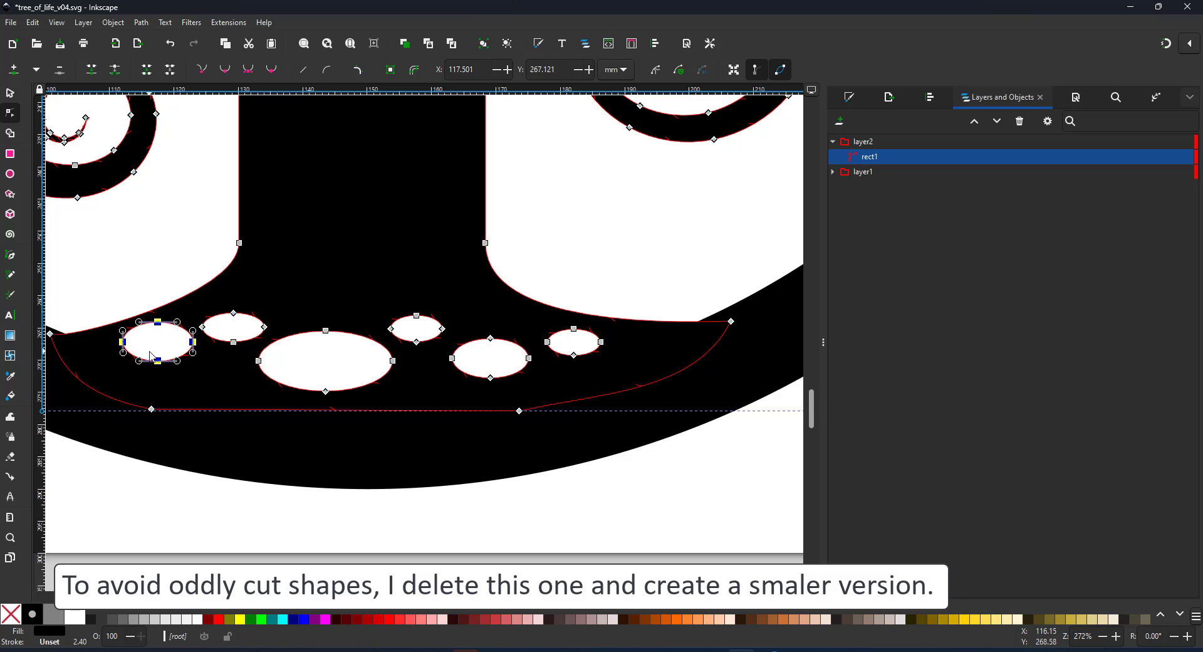
Step: Delete the leftmost cut-out and draw a smaller ellipse in its place with radii of about 3.7 by 2.1 mm
{"action": "scroll", "coordinate": [303, 336], "scroll_direction": "down", "scroll_amount": 4}
{"action": "left_click_drag", "start_coordinate": [62, 146], "coordinate": [237, 291]}
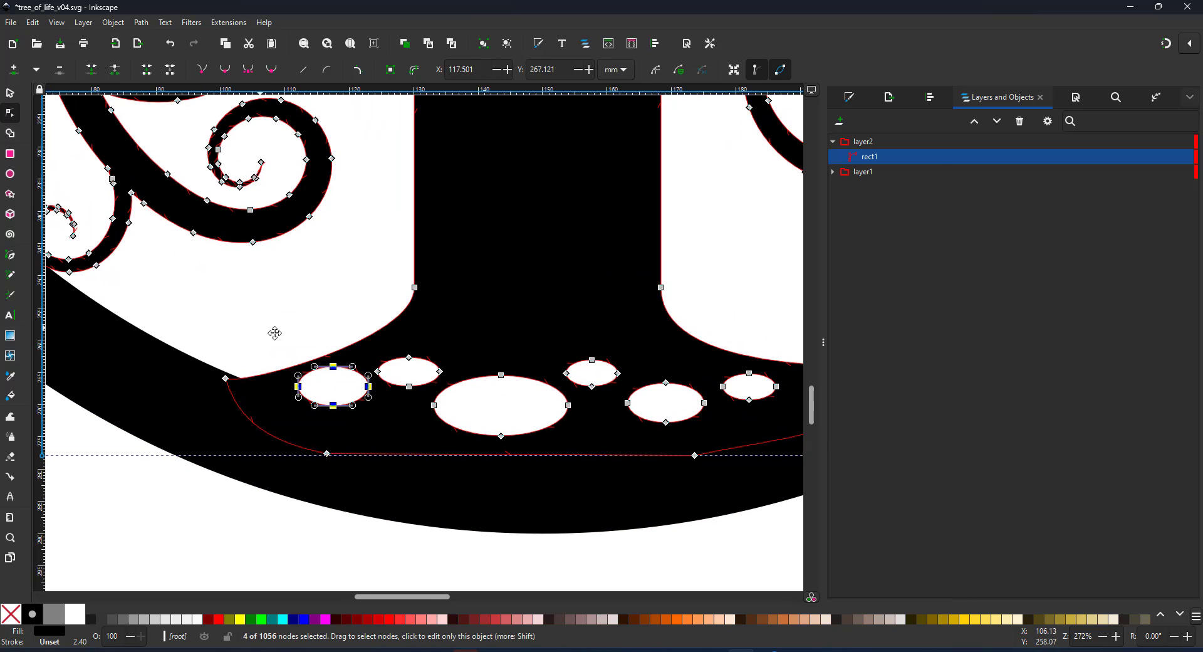
{"action": "key", "text": "Delete"}
{"action": "key", "text": "e"}
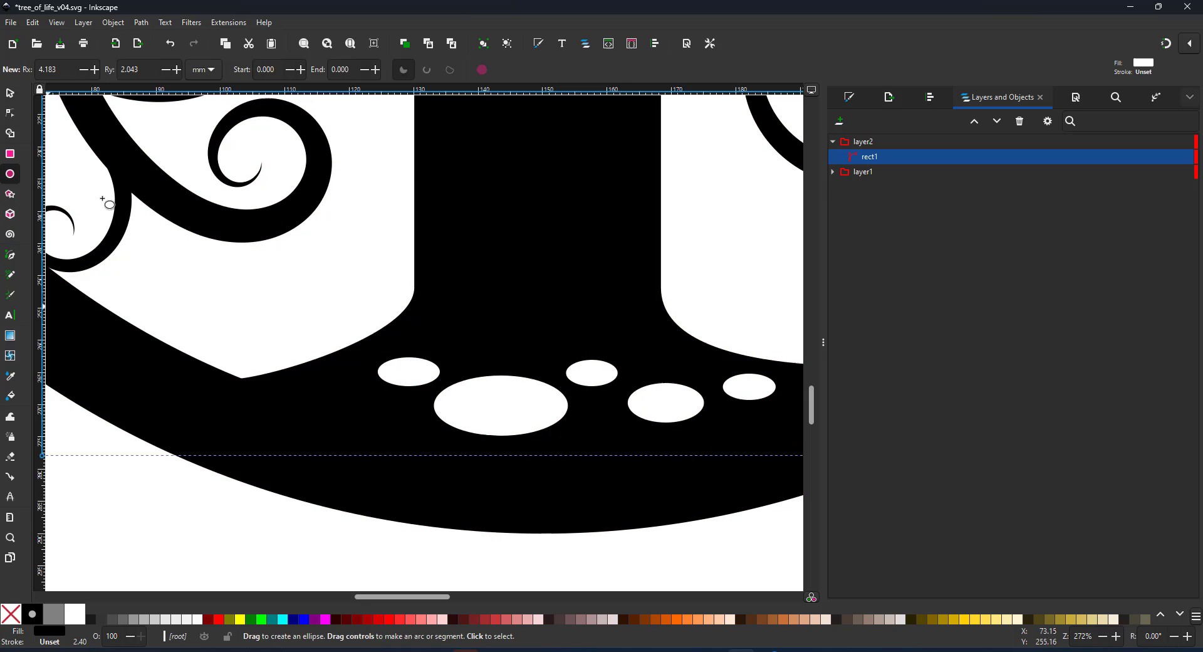
{"action": "left_click_drag", "start_coordinate": [330, 381], "coordinate": [379, 408]}
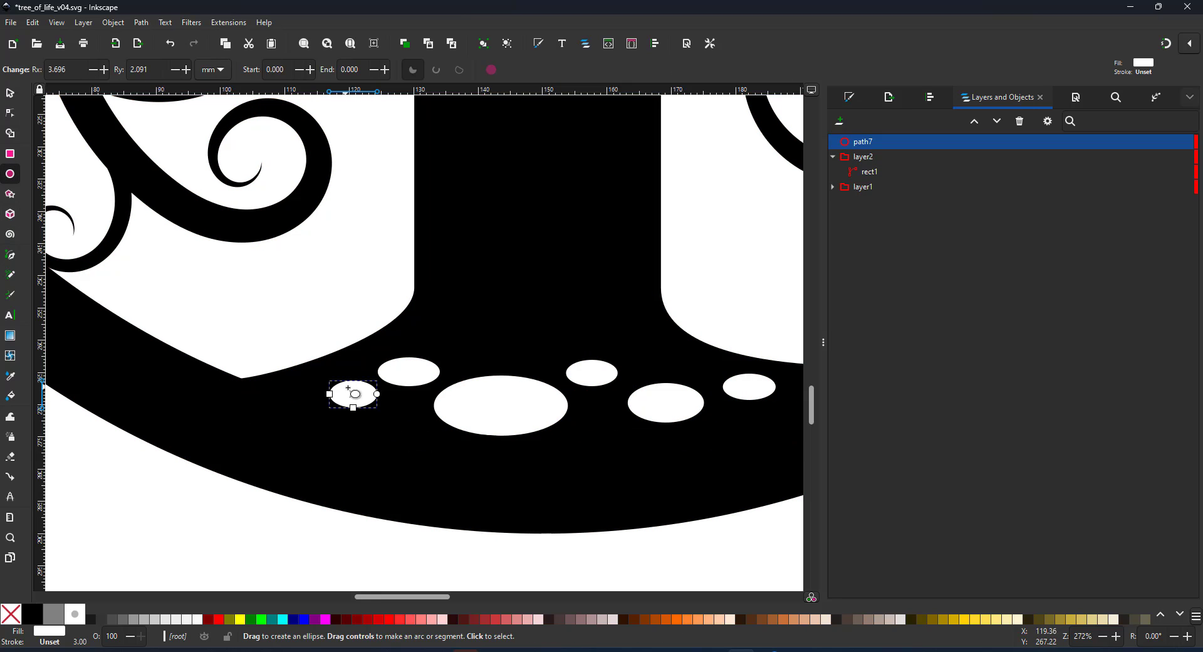
Step: Try to subtract the new small ellipse from the whole tree layer using Difference
{"action": "left_click", "coordinate": [10, 92]}
{"action": "left_click", "coordinate": [419, 365], "text": "shift"}
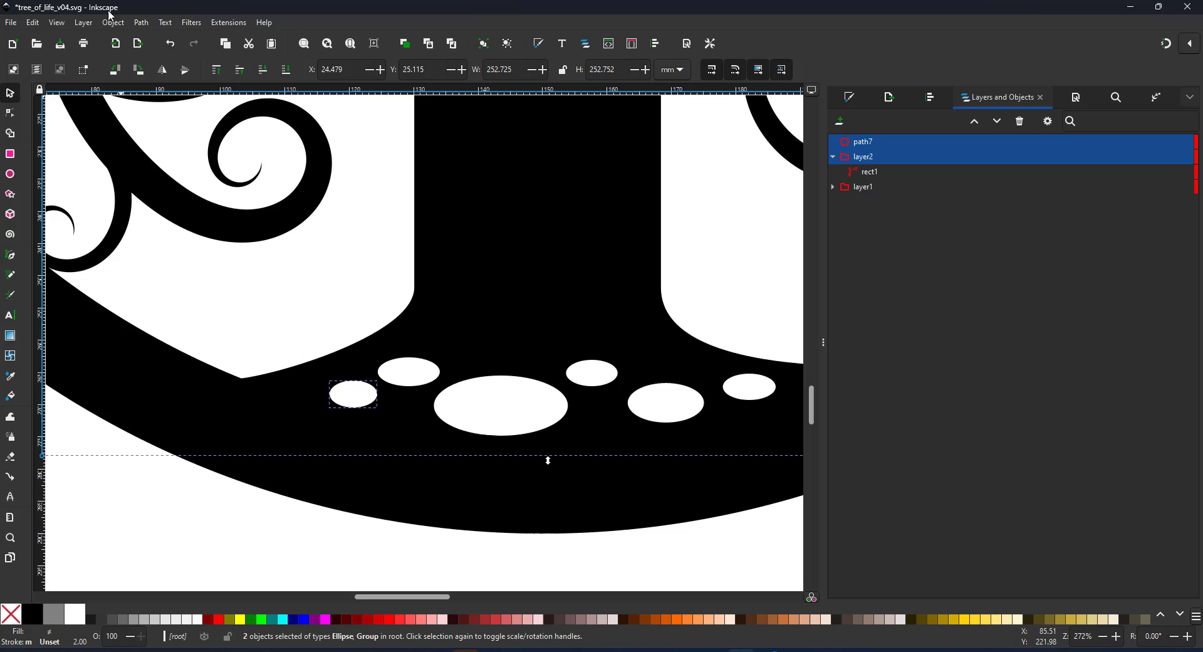
{"action": "left_click", "coordinate": [141, 22]}
{"action": "left_click", "coordinate": [157, 110]}
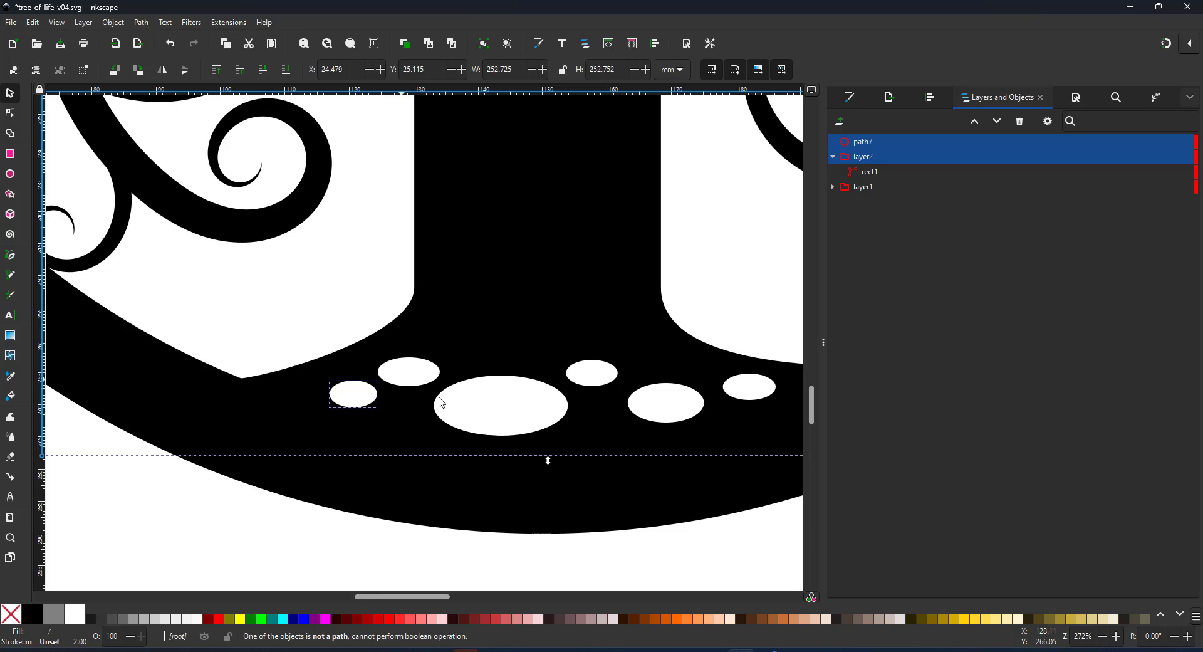
Step: Subtract the new small ellipse from the merged tree path in layer2 using Difference
{"action": "left_click", "coordinate": [877, 154], "text": "ctrl"}
{"action": "left_click", "coordinate": [870, 171], "text": "ctrl"}
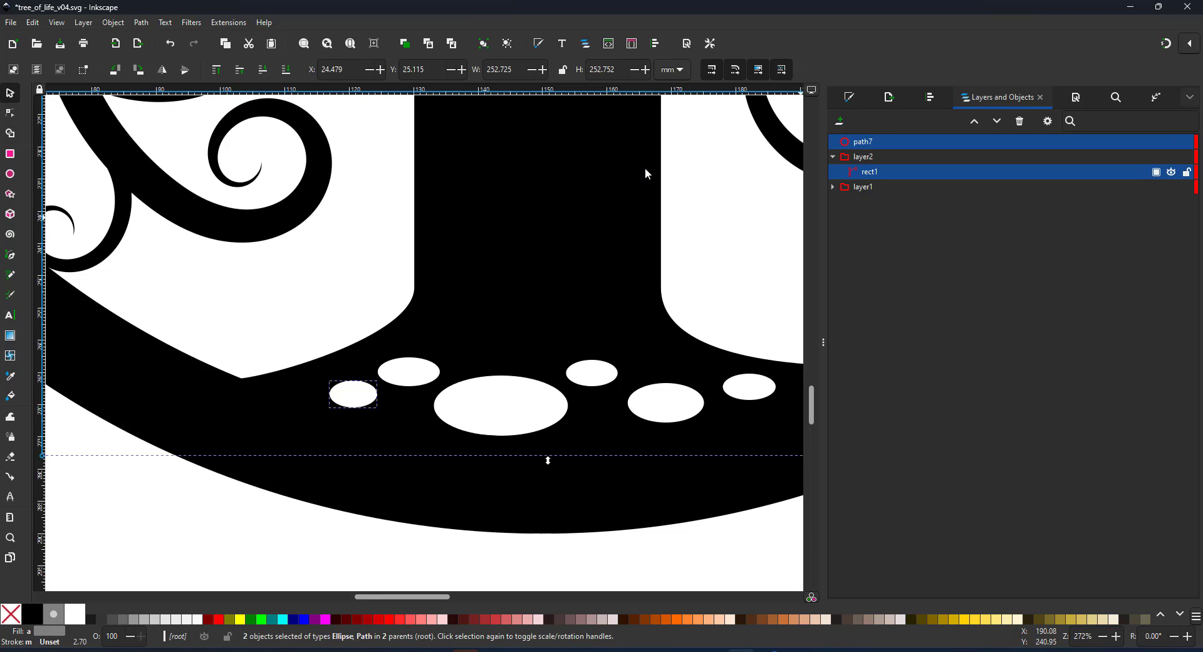
{"action": "left_click", "coordinate": [142, 23]}
{"action": "left_click", "coordinate": [157, 125]}
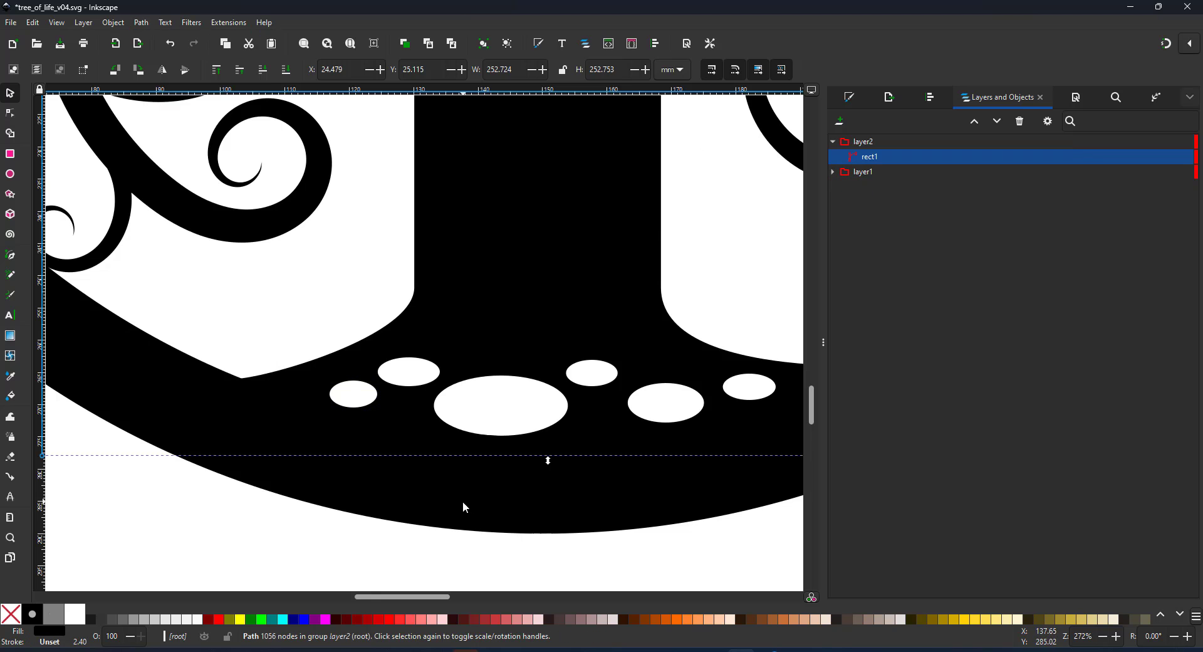
Step: Delete the extra node at the pointed bottom of the gap between the two left branches above the trunk
{"action": "key", "text": "5"}
{"action": "key", "text": "z"}
{"action": "left_click", "coordinate": [423, 379]}
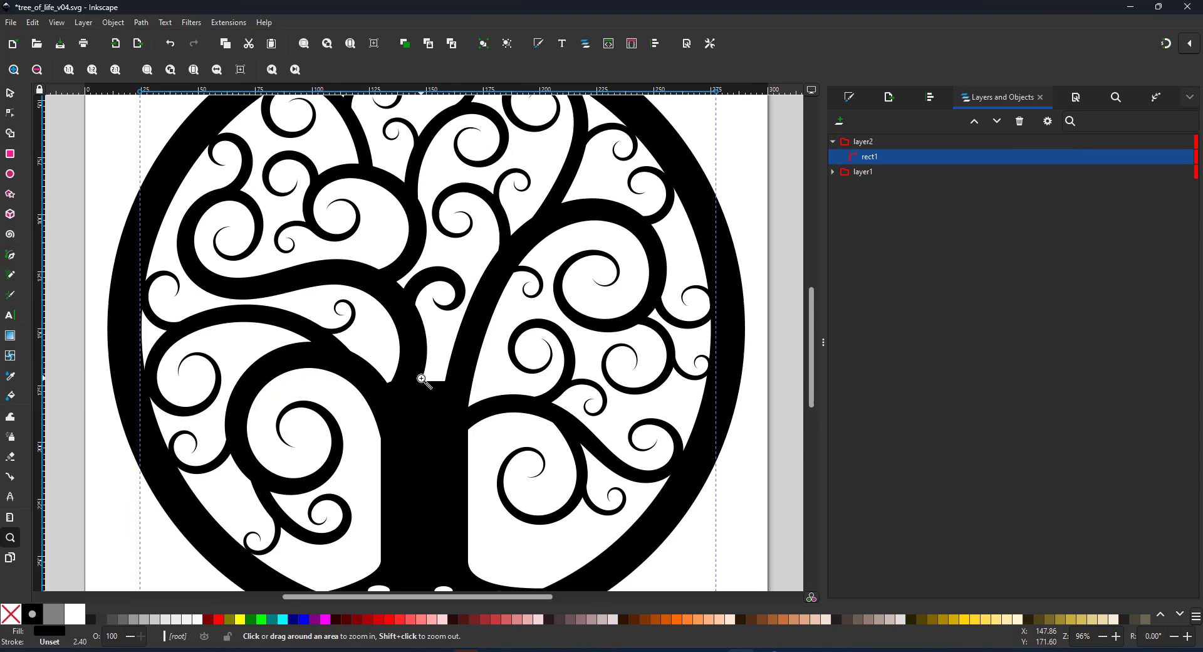
{"action": "left_click", "coordinate": [6, 120]}
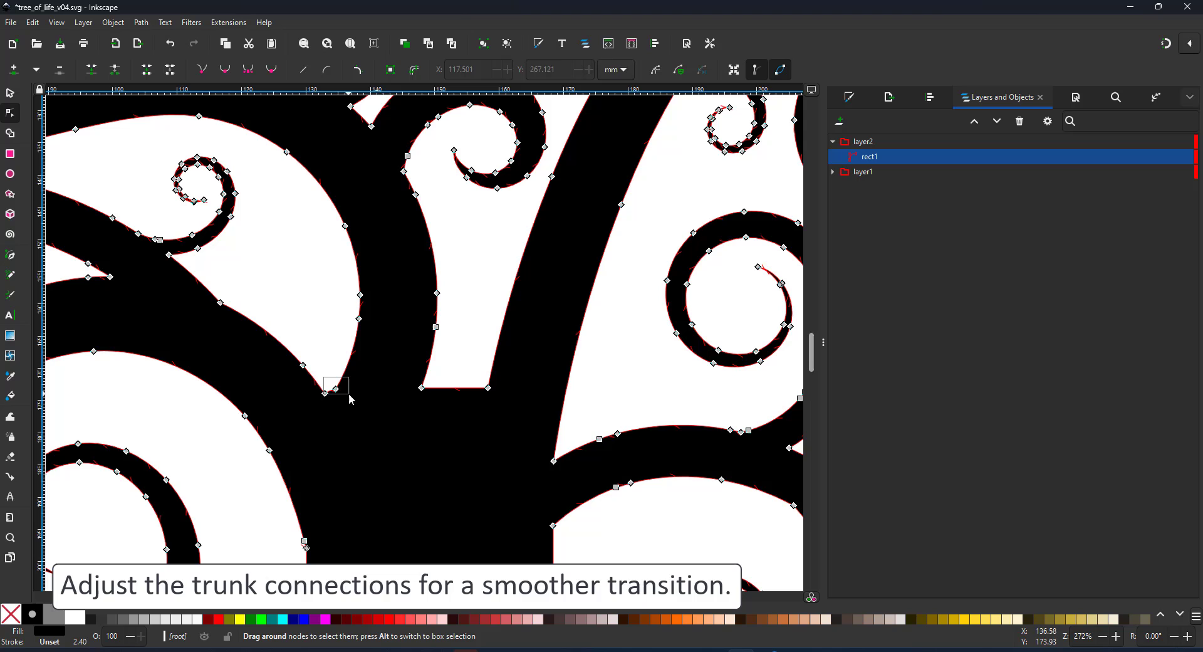
{"action": "left_click_drag", "start_coordinate": [349, 397], "coordinate": [351, 397]}
{"action": "key", "text": "Delete"}
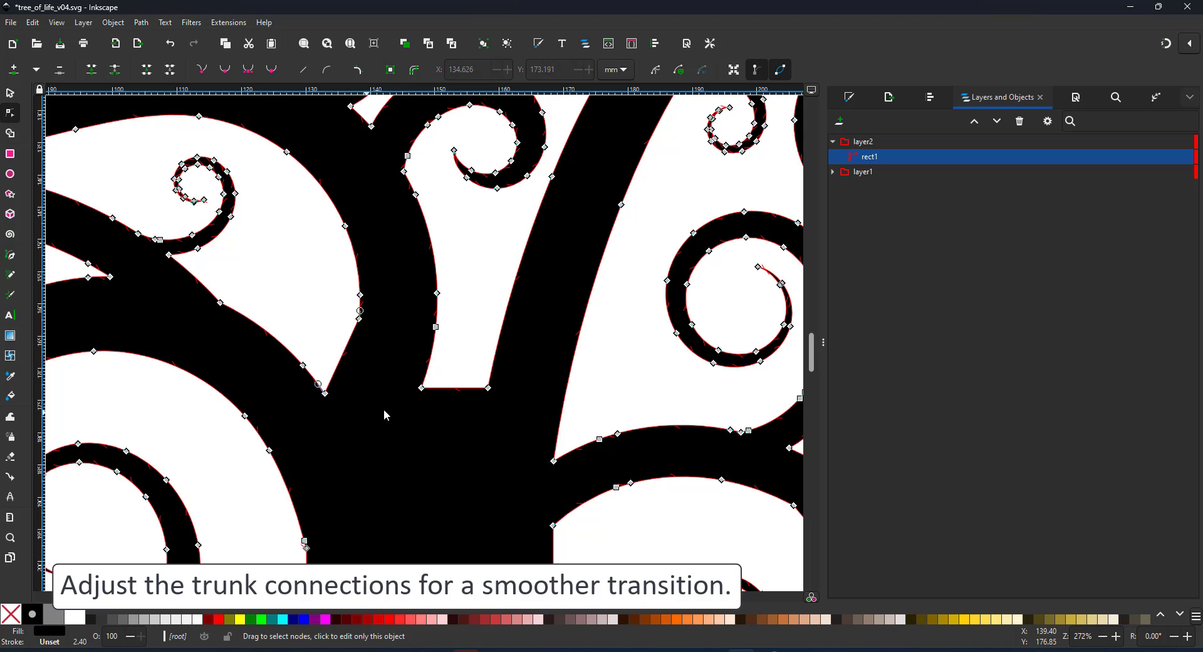
Step: Delete the flat bottom nodes of the central branch gap and adjust handles to round the bottoms of the central and left gaps
{"action": "left_click_drag", "start_coordinate": [493, 421], "coordinate": [495, 421]}
{"action": "left_click_drag", "start_coordinate": [380, 369], "coordinate": [532, 414]}
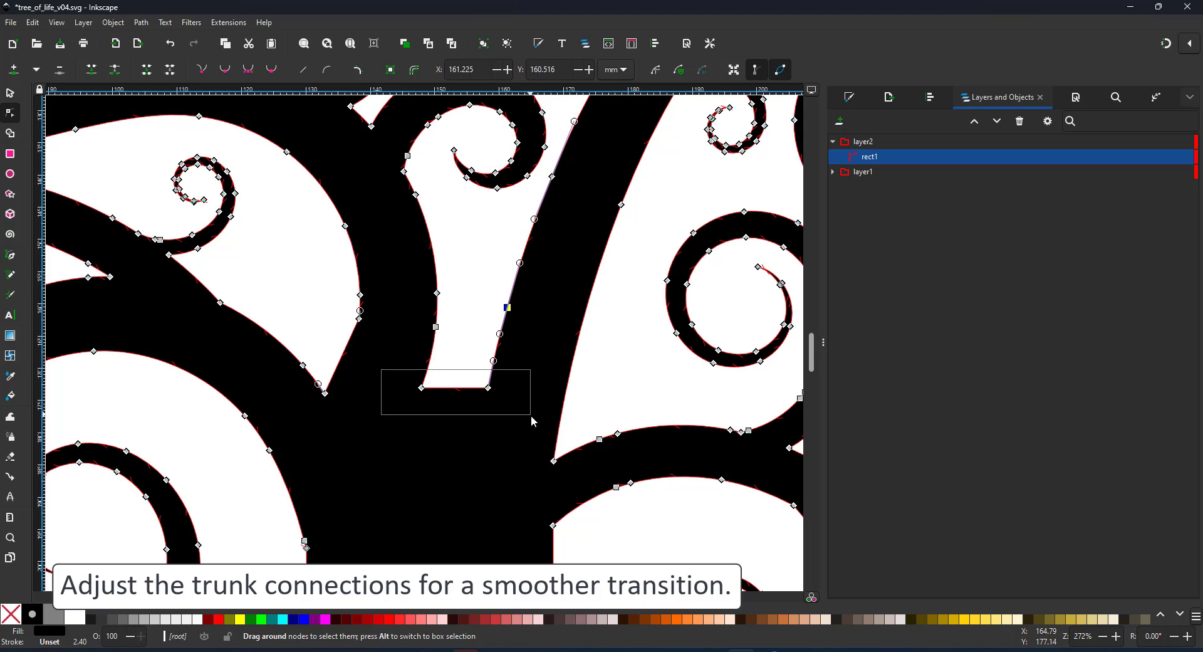
{"action": "key", "text": "Delete"}
{"action": "left_click_drag", "start_coordinate": [455, 322], "coordinate": [453, 369]}
{"action": "left_click_drag", "start_coordinate": [484, 316], "coordinate": [504, 372]}
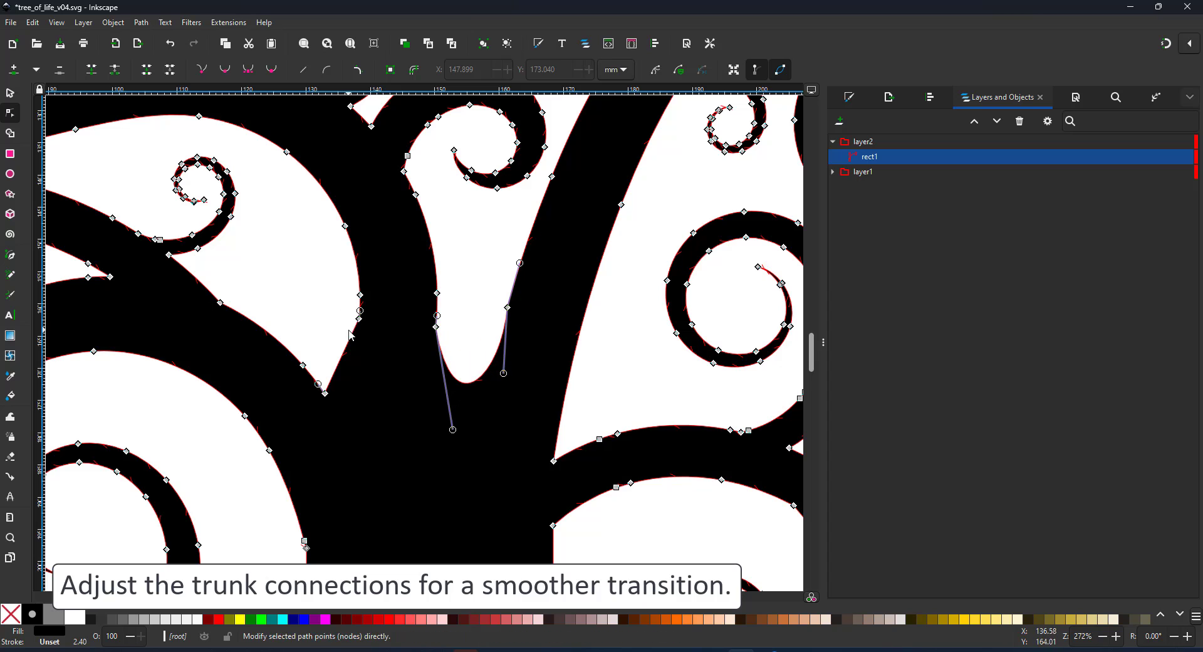
{"action": "left_click_drag", "start_coordinate": [352, 333], "coordinate": [355, 350]}
Step: Add nodes beside the sharp upper corner between the right branch and trunk, and delete the corner node to round it
{"action": "left_click", "coordinate": [554, 461]}
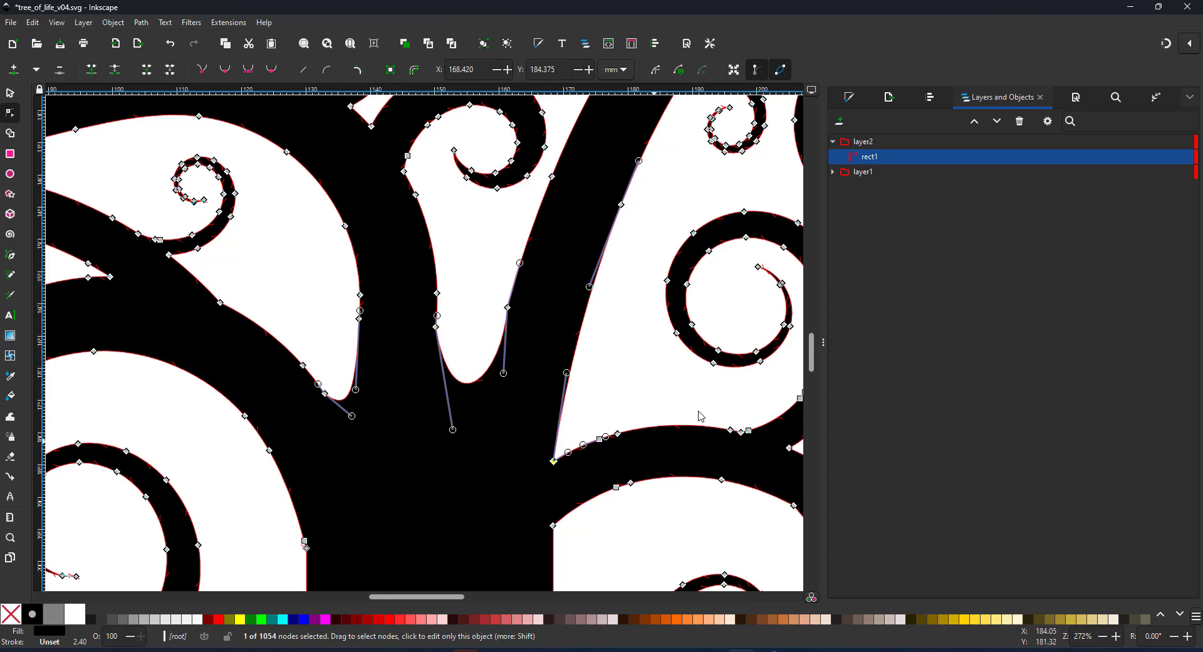
{"action": "key", "text": "ctrl+z"}
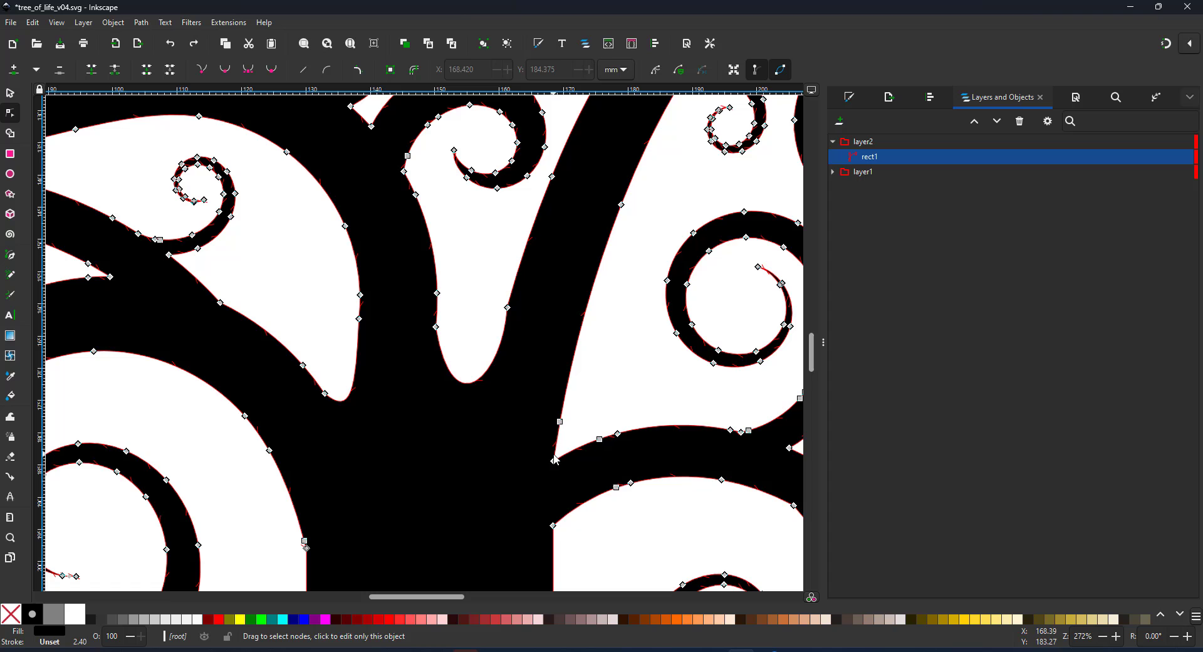
{"action": "double_click", "coordinate": [578, 447]}
{"action": "left_click_drag", "start_coordinate": [526, 449], "coordinate": [546, 472]}
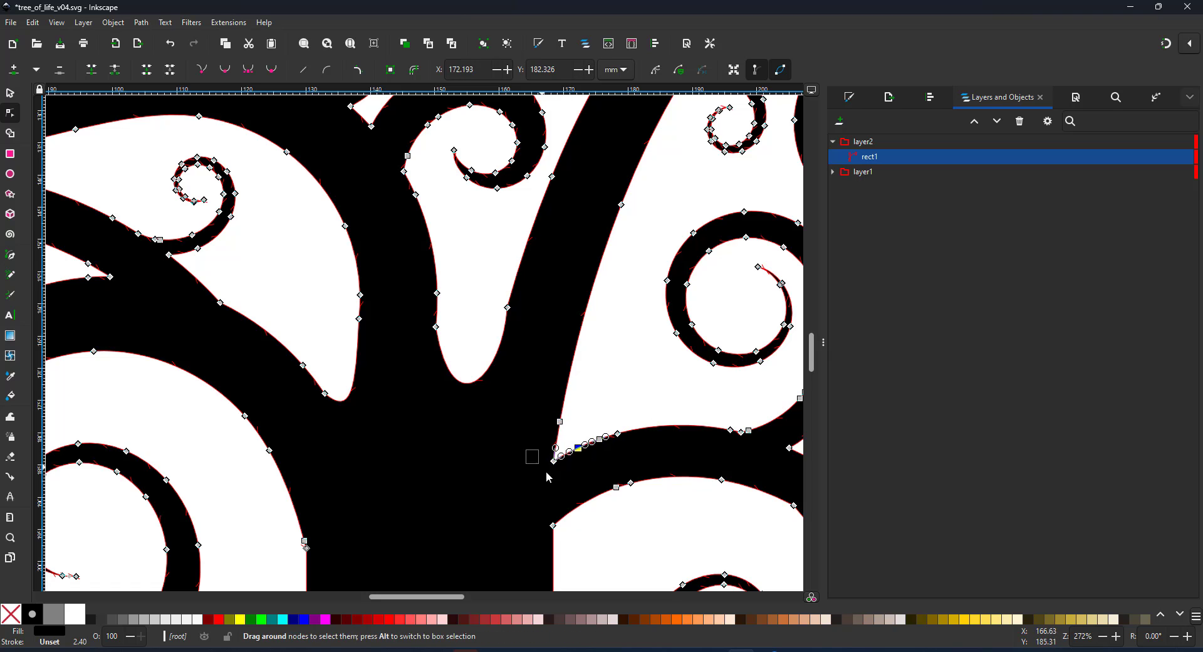
Step: Smooth the corner where the underside of the lower right branch meets the trunk
{"action": "scroll", "coordinate": [573, 451], "scroll_direction": "down", "scroll_amount": 5}
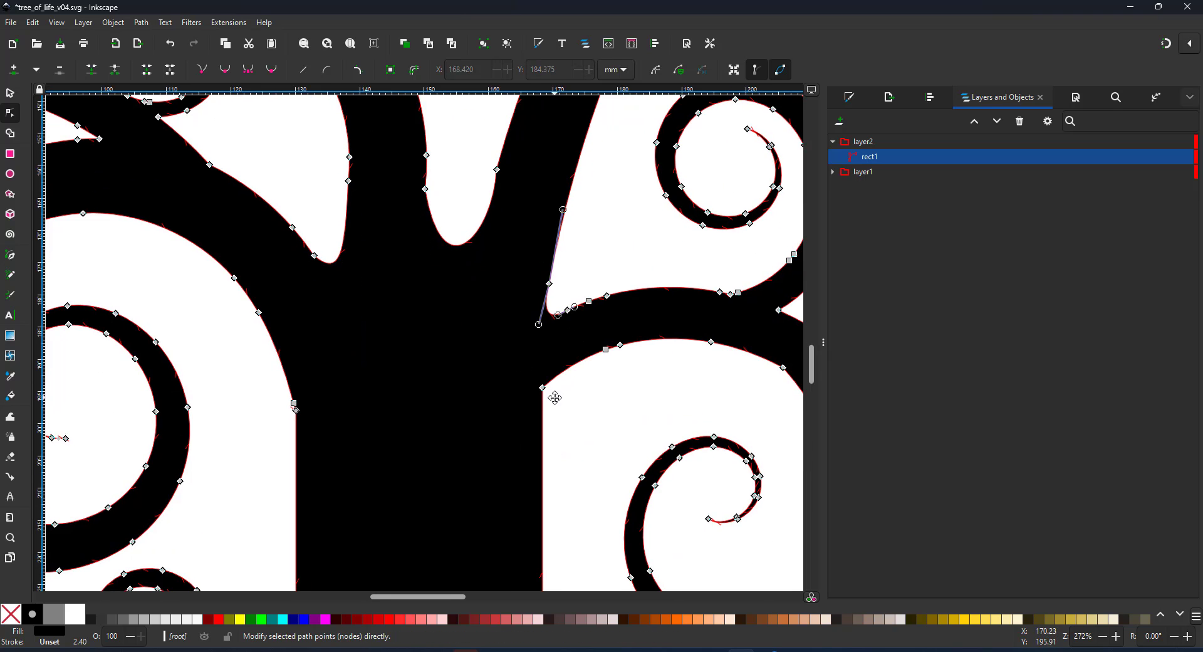
{"action": "key", "text": "a"}
{"action": "key", "text": "n"}
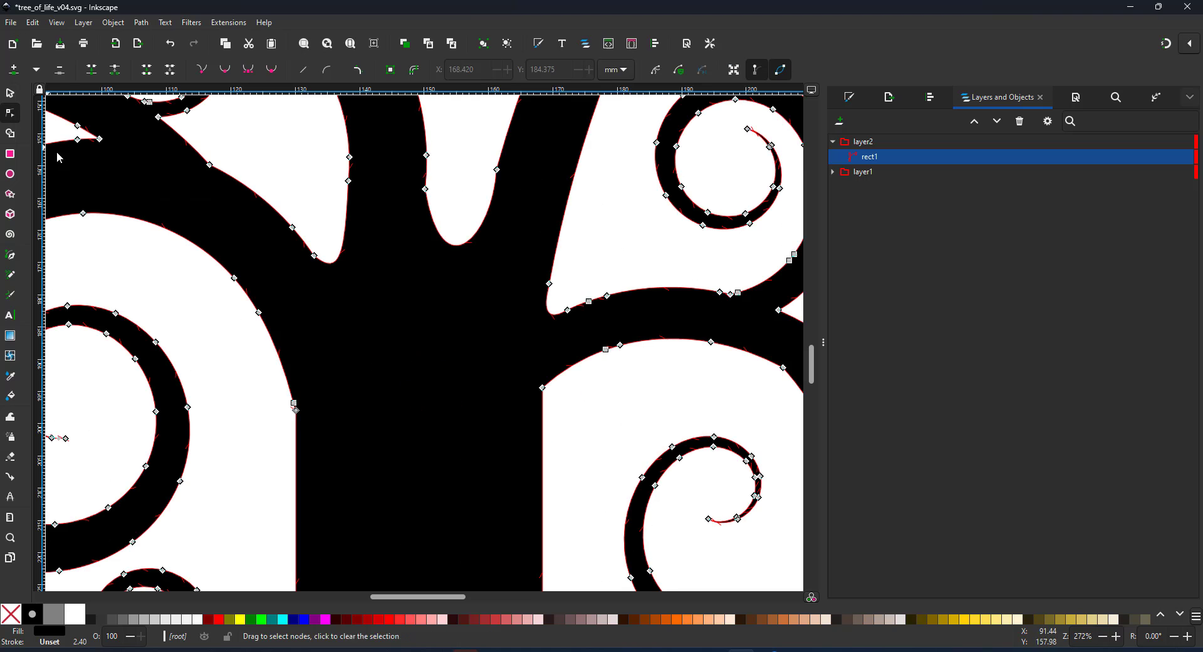
{"action": "left_click_drag", "start_coordinate": [543, 394], "coordinate": [562, 418]}
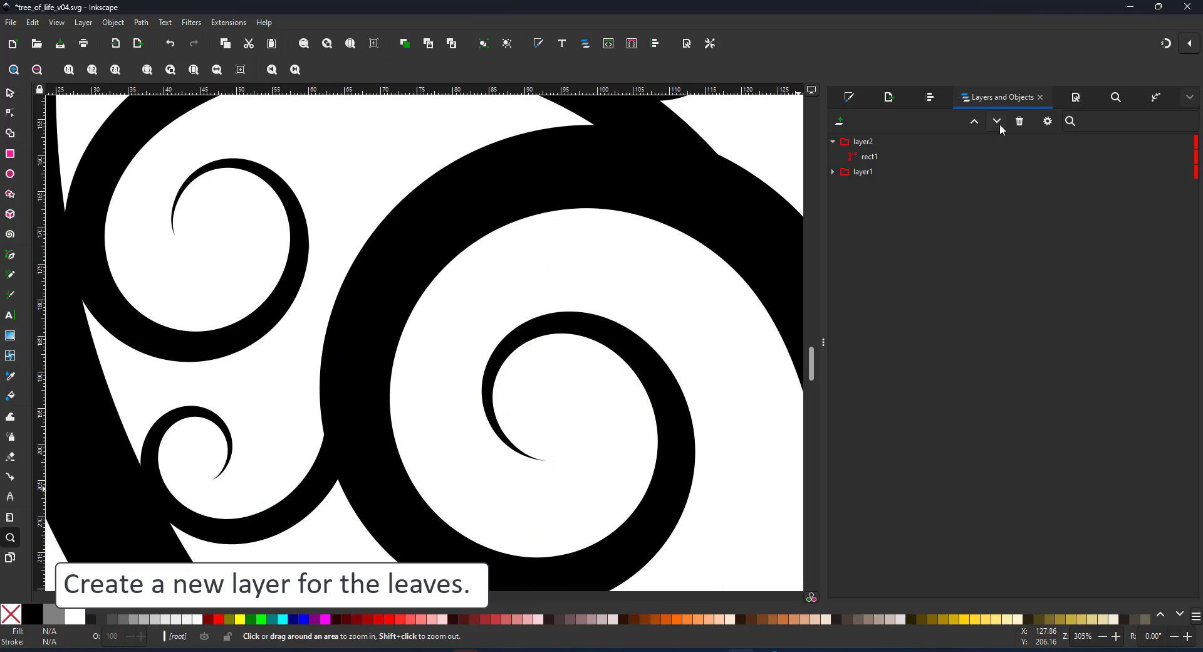
Step: Add a new layer named leaves
{"action": "left_click", "coordinate": [840, 121]}
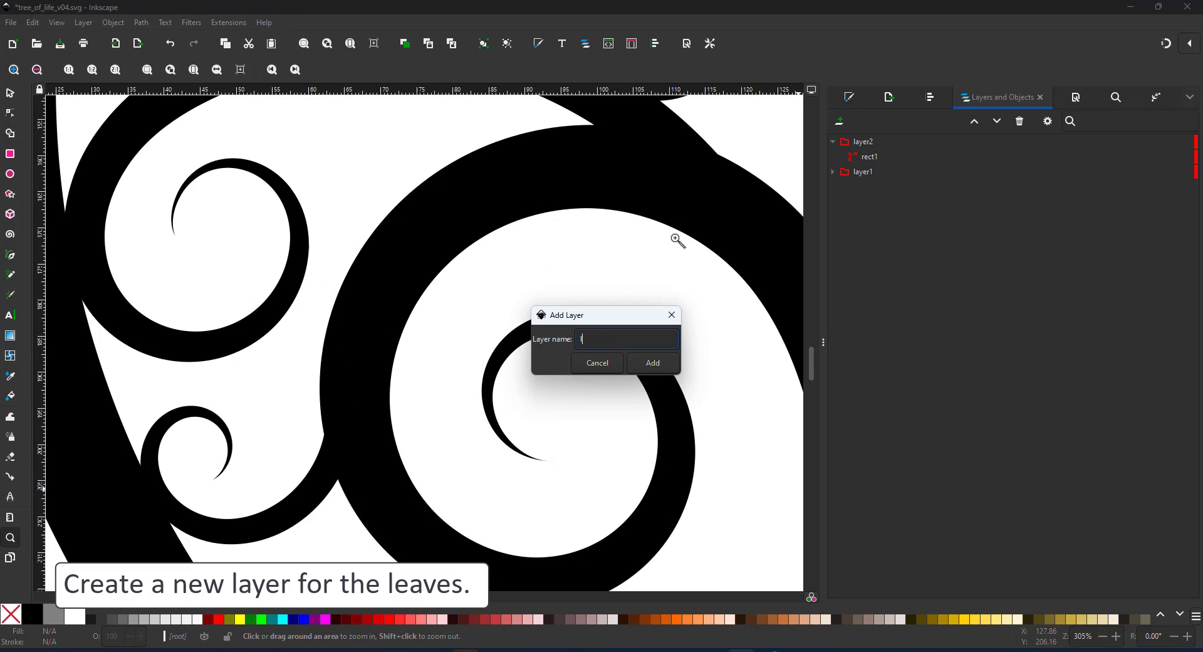
{"action": "type", "text": "leaves"}
{"action": "key", "text": "Return"}
Step: Draw an ellipse with radii of about 7.5 by 5.1 mm, fill it with teal #008080 and convert it to a path
{"action": "key", "text": "e"}
{"action": "left_click_drag", "start_coordinate": [556, 235], "coordinate": [666, 308]}
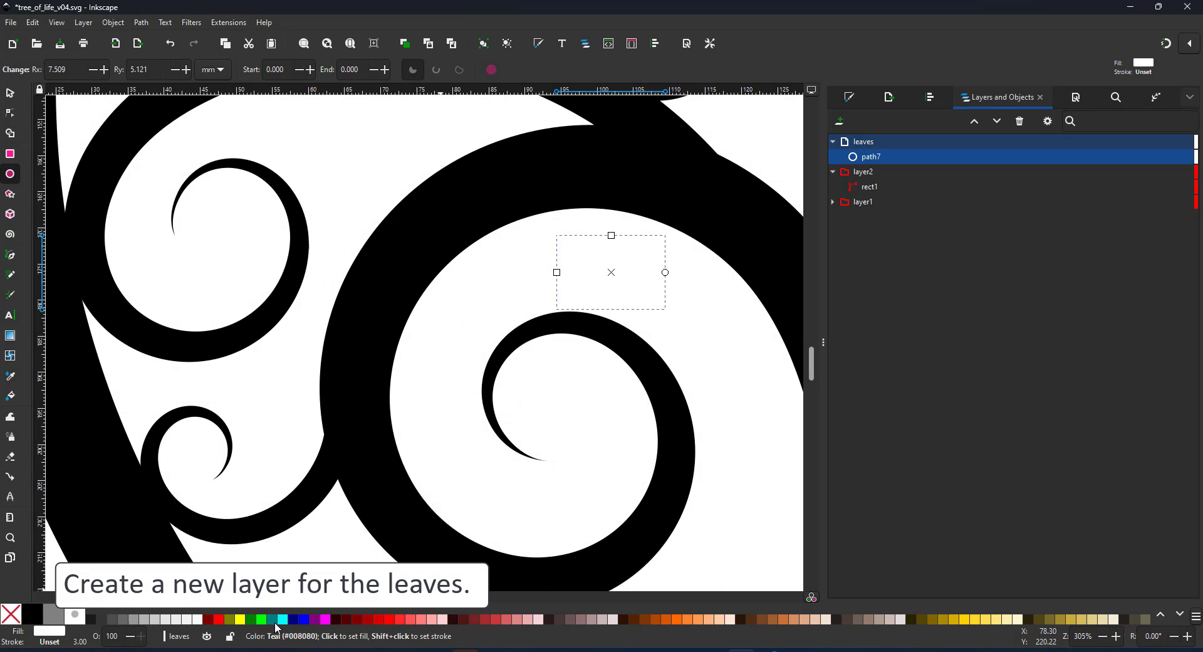
{"action": "left_click", "coordinate": [278, 626]}
{"action": "key", "text": "s"}
{"action": "left_click", "coordinate": [141, 22]}
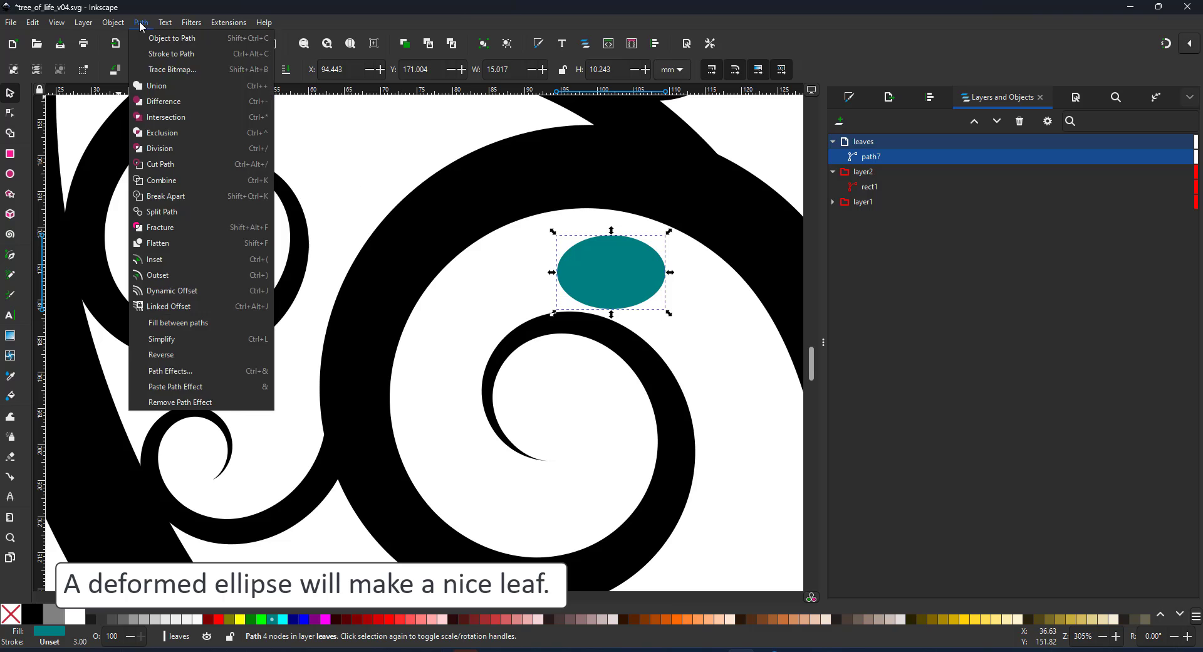
{"action": "left_click", "coordinate": [160, 40]}
Step: Reshape the teal ellipse into a leaf by pulling its left node outward into a pointed tip
{"action": "key", "text": "n"}
{"action": "left_click_drag", "start_coordinate": [557, 272], "coordinate": [529, 275]}
{"action": "key", "text": "ctrl+z"}
{"action": "left_click_drag", "start_coordinate": [529, 254], "coordinate": [553, 255]}
{"action": "mouse_move", "coordinate": [514, 288]}
{"action": "left_mouse_down"}
{"action": "mouse_move", "coordinate": [544, 290]}
{"action": "mouse_move", "coordinate": [517, 273]}
{"action": "left_mouse_up"}
{"action": "key", "text": "ctrl+z"}
{"action": "left_click", "coordinate": [208, 71]}
Step: Scale the leaf down and rotate it into place on the upper edge of the large lower-left curl
{"action": "key", "text": "5"}
{"action": "key", "text": "z"}
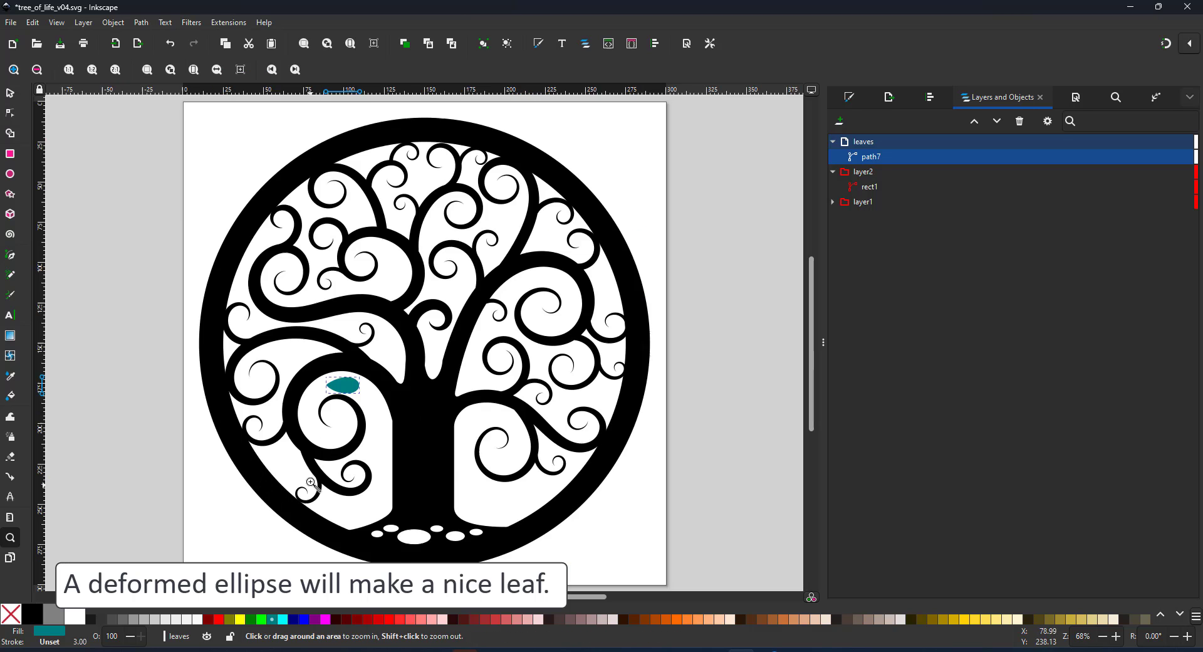
{"action": "left_click_drag", "start_coordinate": [239, 321], "coordinate": [395, 448]}
{"action": "key", "text": "s"}
{"action": "left_click_drag", "start_coordinate": [592, 313], "coordinate": [412, 253]}
{"action": "left_click", "coordinate": [364, 236]}
{"action": "left_click_drag", "start_coordinate": [382, 234], "coordinate": [345, 281]}
Step: Duplicate and rotate the leaf to complete a pair on the large left curl, plus one on its outer and one on its inner edge
{"action": "key", "text": "ctrl+f"}
{"action": "left_click", "coordinate": [366, 263]}
{"action": "key", "text": "ctrl+d"}
{"action": "left_click", "coordinate": [380, 252]}
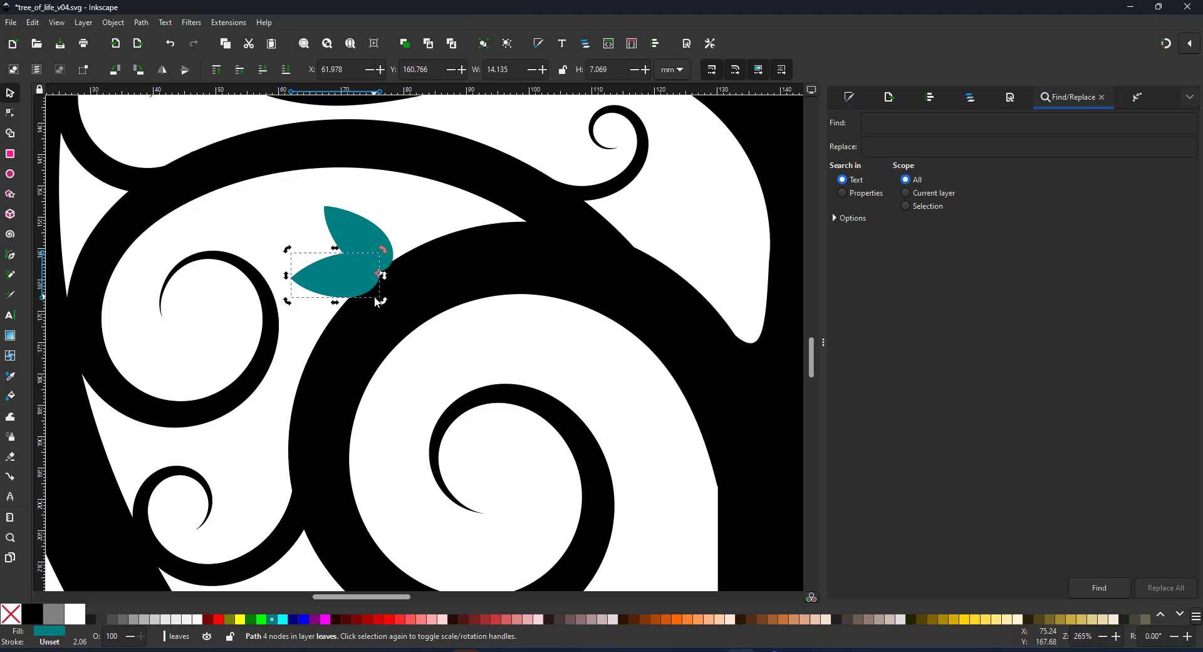
{"action": "left_click_drag", "start_coordinate": [376, 302], "coordinate": [359, 396]}
{"action": "left_click_drag", "start_coordinate": [320, 434], "coordinate": [402, 460]}
{"action": "left_click_drag", "start_coordinate": [358, 413], "coordinate": [379, 395]}
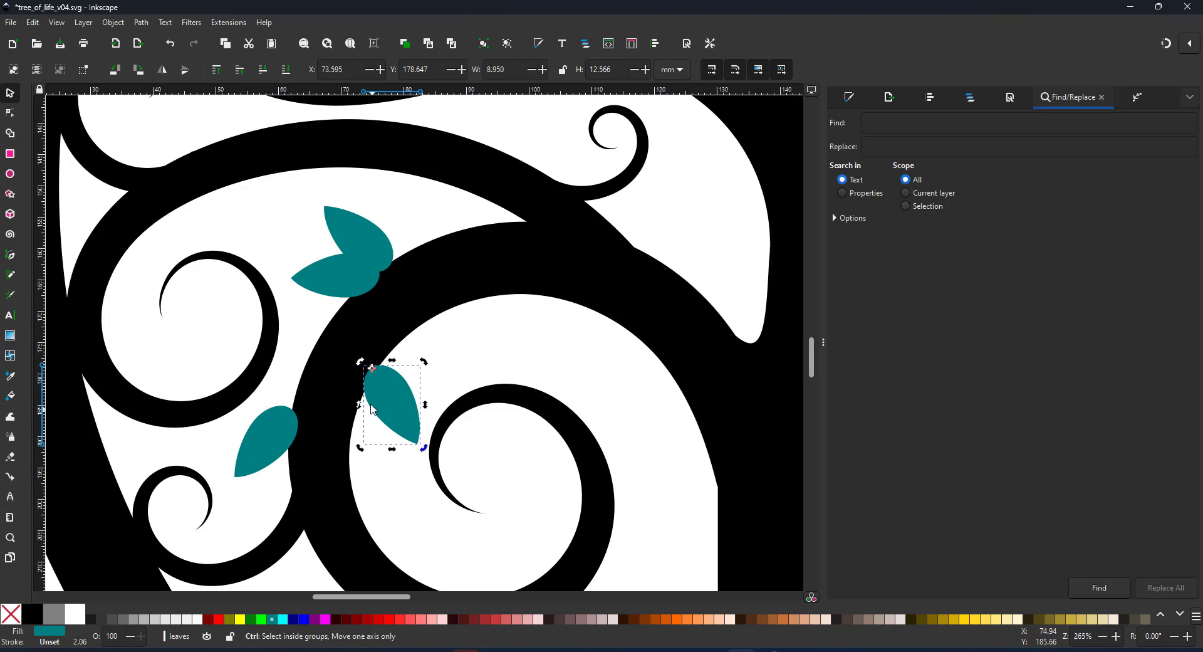
Step: Duplicate and rotate leaves to form a pair on the upper right of the large left curl's inner spiral
{"action": "left_click_drag", "start_coordinate": [424, 447], "coordinate": [436, 301]}
{"action": "left_click_drag", "start_coordinate": [420, 339], "coordinate": [573, 339]}
{"action": "key", "text": "ctrl+d"}
{"action": "key", "text": "ctrl+z"}
{"action": "left_click", "coordinate": [633, 379]}
{"action": "left_click_drag", "start_coordinate": [574, 382], "coordinate": [562, 371]}
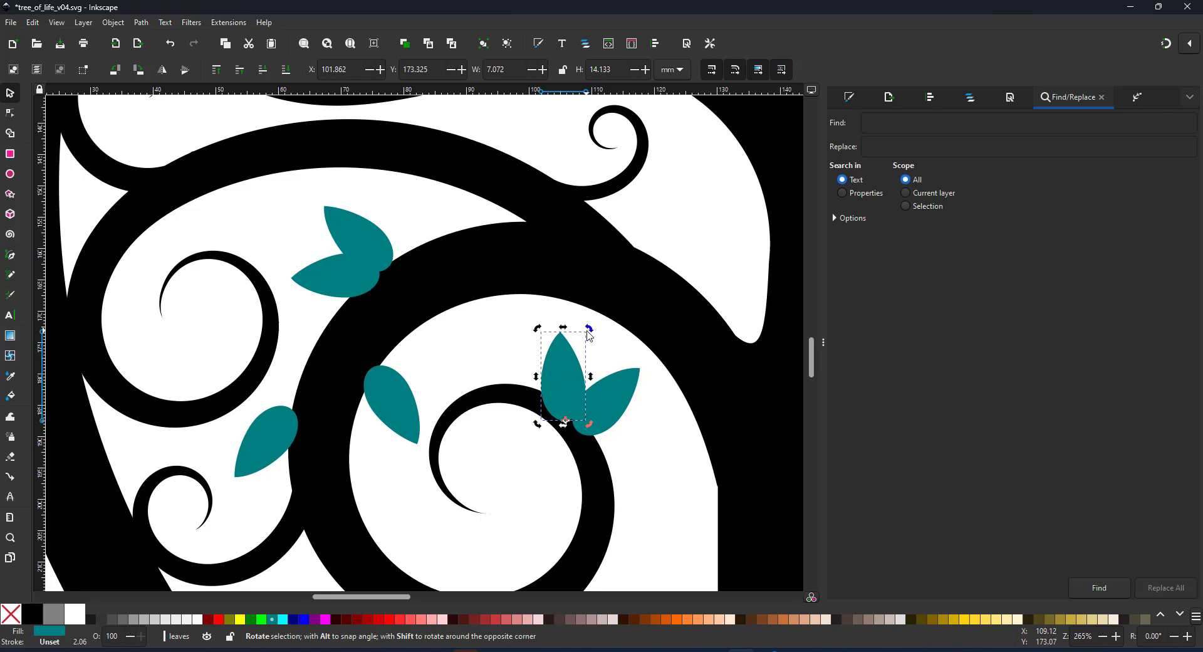
Step: Duplicate a leaf and place it on the trunk's left edge with its tip pointing left
{"action": "key", "text": "ctrl+d"}
{"action": "left_click_drag", "start_coordinate": [588, 329], "coordinate": [487, 374]}
{"action": "left_click_drag", "start_coordinate": [533, 425], "coordinate": [694, 493]}
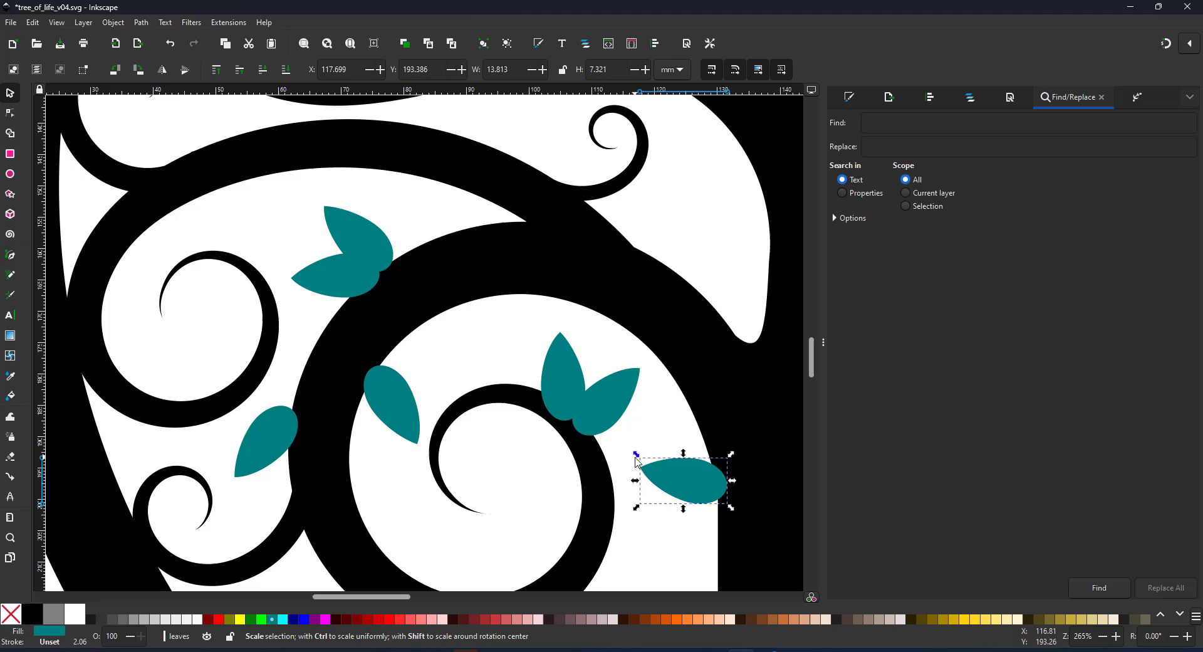
{"action": "left_click", "coordinate": [655, 482]}
{"action": "left_click_drag", "start_coordinate": [636, 454], "coordinate": [618, 523]}
Step: Place duplicated leaves on the small lower-left curl and as a pair on the outer edge of the branch below the large curl
{"action": "left_click_drag", "start_coordinate": [691, 511], "coordinate": [577, 306]}
{"action": "left_click_drag", "start_coordinate": [577, 306], "coordinate": [437, 387]}
{"action": "key", "text": "ctrl+d"}
{"action": "left_click_drag", "start_coordinate": [390, 395], "coordinate": [269, 368]}
{"action": "left_click", "coordinate": [339, 399]}
{"action": "left_click_drag", "start_coordinate": [336, 387], "coordinate": [366, 480]}
{"action": "key", "text": "ctrl+d"}
{"action": "left_click_drag", "start_coordinate": [374, 426], "coordinate": [386, 452]}
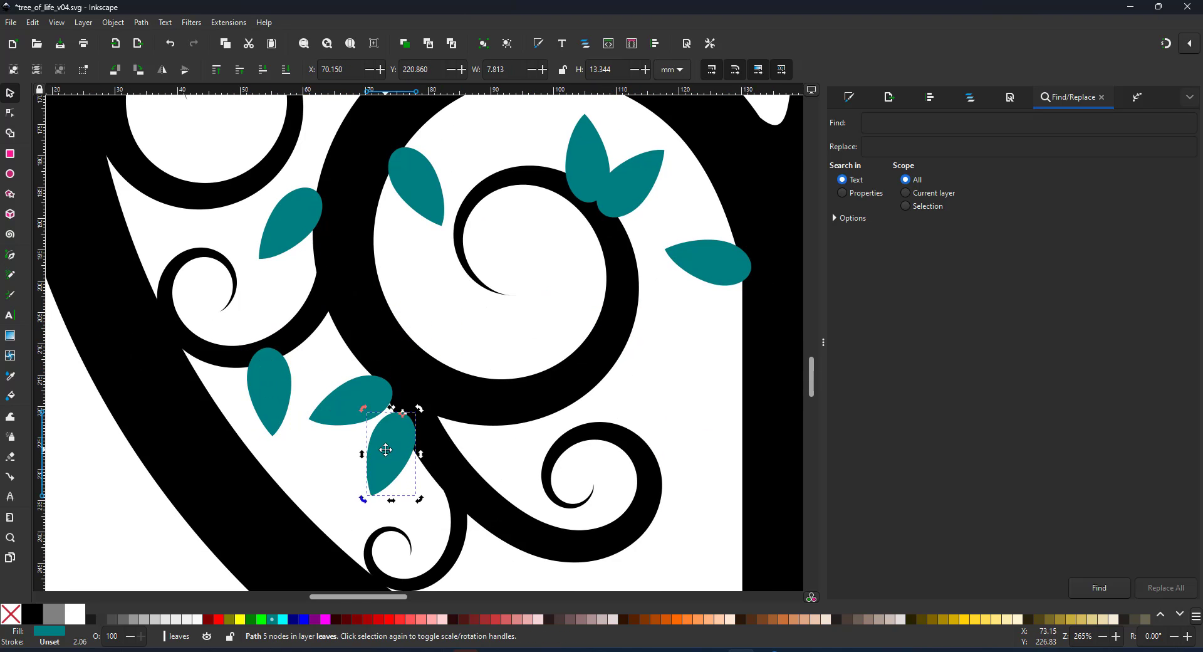
Step: Duplicate and rotate leaves onto the inner spiral's lower right edge and around the small curl beneath it
{"action": "key", "text": "ctrl+d"}
{"action": "left_click_drag", "start_coordinate": [424, 504], "coordinate": [494, 399]}
{"action": "left_click_drag", "start_coordinate": [439, 432], "coordinate": [668, 551]}
{"action": "key", "text": "ctrl+d"}
{"action": "left_click_drag", "start_coordinate": [425, 473], "coordinate": [607, 583]}
{"action": "left_click_drag", "start_coordinate": [672, 561], "coordinate": [632, 463]}
{"action": "key", "text": "ctrl+d"}
{"action": "key", "text": "ctrl+d"}
{"action": "left_click_drag", "start_coordinate": [637, 380], "coordinate": [635, 277]}
Step: Duplicate the leaf on the trunk's left edge and rotate the copy downward to form a pair
{"action": "left_click", "coordinate": [620, 312]}
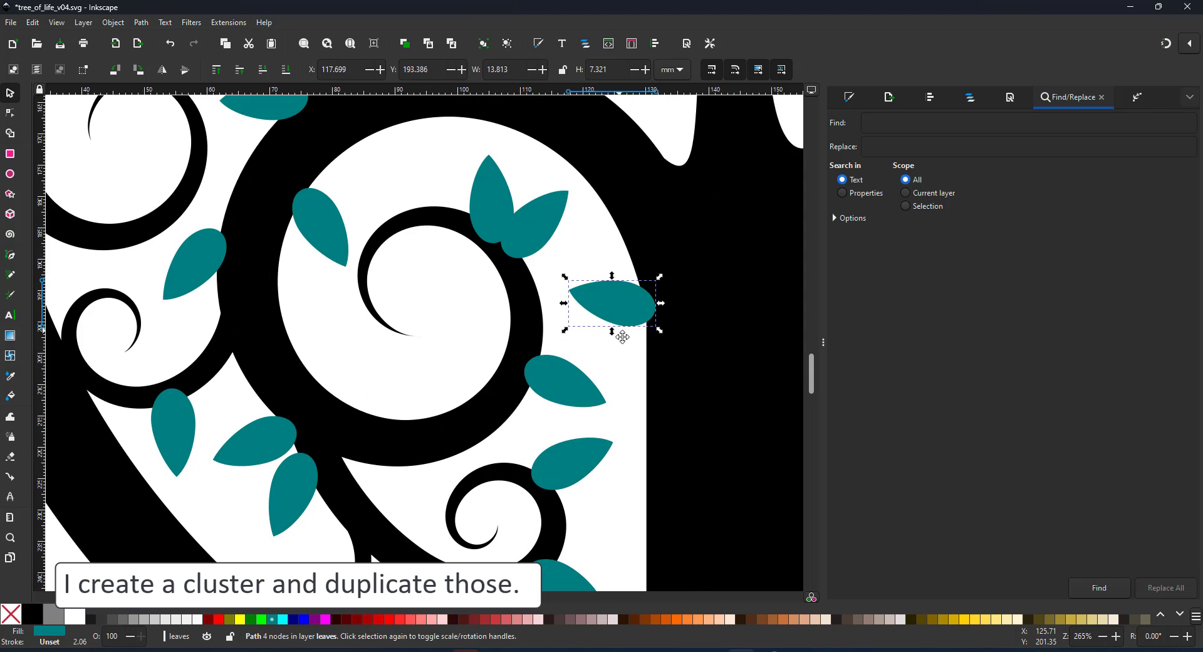
{"action": "key", "text": "ctrl+d"}
{"action": "left_click_drag", "start_coordinate": [659, 331], "coordinate": [668, 326]}
{"action": "left_click_drag", "start_coordinate": [627, 314], "coordinate": [632, 326]}
Step: Adjust the leaf on the inner spiral's lower right edge and place a rotated duplicate inside the spiral
{"action": "left_click_drag", "start_coordinate": [550, 376], "coordinate": [536, 397]}
{"action": "key", "text": "ctrl+d"}
{"action": "left_click_drag", "start_coordinate": [599, 434], "coordinate": [559, 459]}
{"action": "left_click_drag", "start_coordinate": [555, 402], "coordinate": [476, 344]}
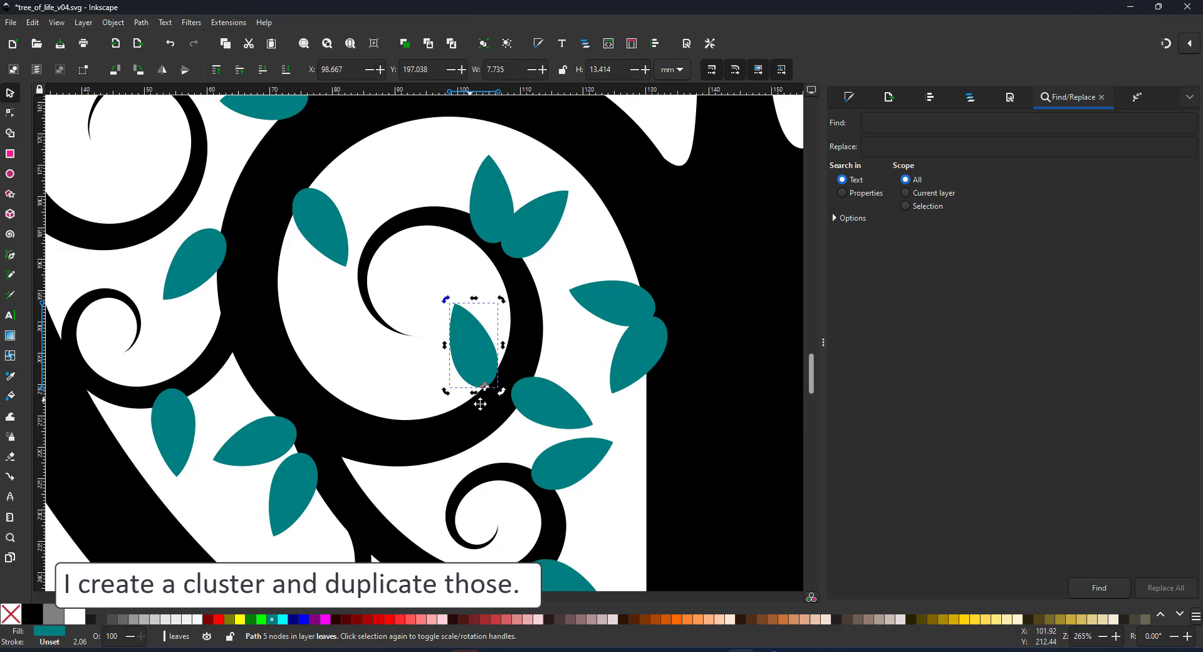
Step: Duplicate all the leaves, flip the copy horizontally and move it to the lower right side of the tree
{"action": "key", "text": "5"}
{"action": "key", "text": "ctrl+a"}
{"action": "key", "text": "ctrl+d"}
{"action": "key", "text": "h"}
{"action": "left_click_drag", "start_coordinate": [391, 363], "coordinate": [577, 368]}
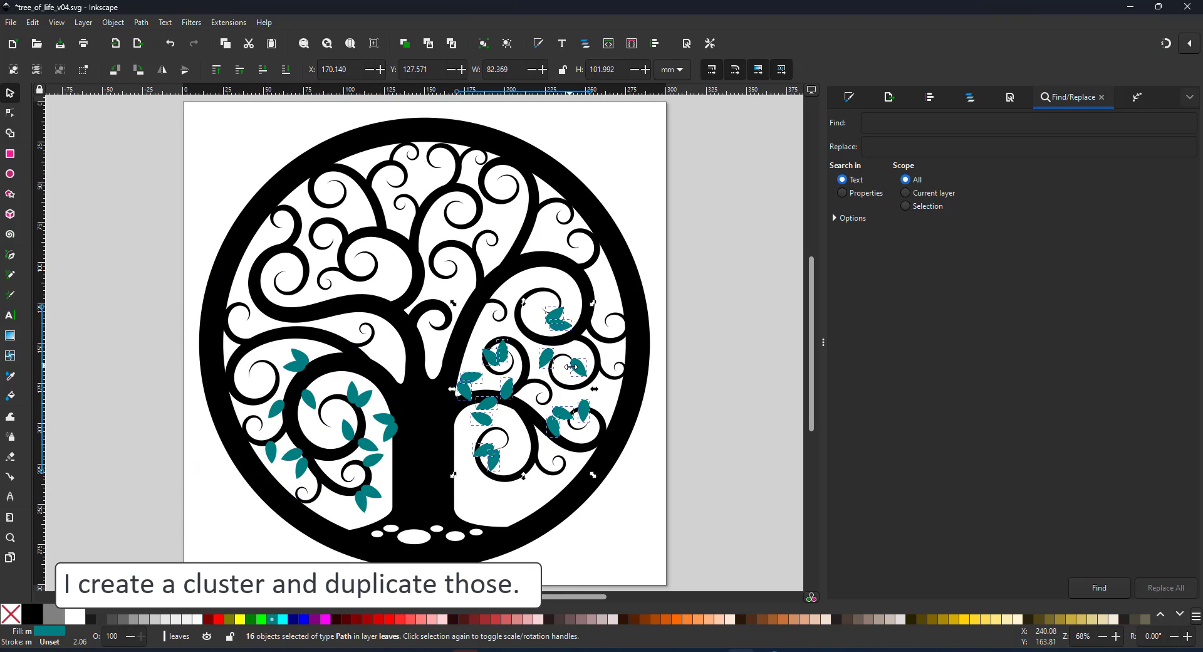
Step: Duplicate the leaf cluster flipped vertically into the upper right crown, and a horizontally flipped copy into the upper left crown
{"action": "key", "text": "ctrl+d"}
{"action": "key", "text": "v"}
{"action": "left_click_drag", "start_coordinate": [457, 336], "coordinate": [429, 177]}
{"action": "key", "text": "ctrl+d"}
{"action": "key", "text": "h"}
{"action": "left_click_drag", "start_coordinate": [514, 166], "coordinate": [373, 176]}
Step: Move a leaf pair and two single leaves onto the lower part of the large lower-right curl
{"action": "key", "text": "z"}
{"action": "left_click_drag", "start_coordinate": [401, 317], "coordinate": [672, 511]}
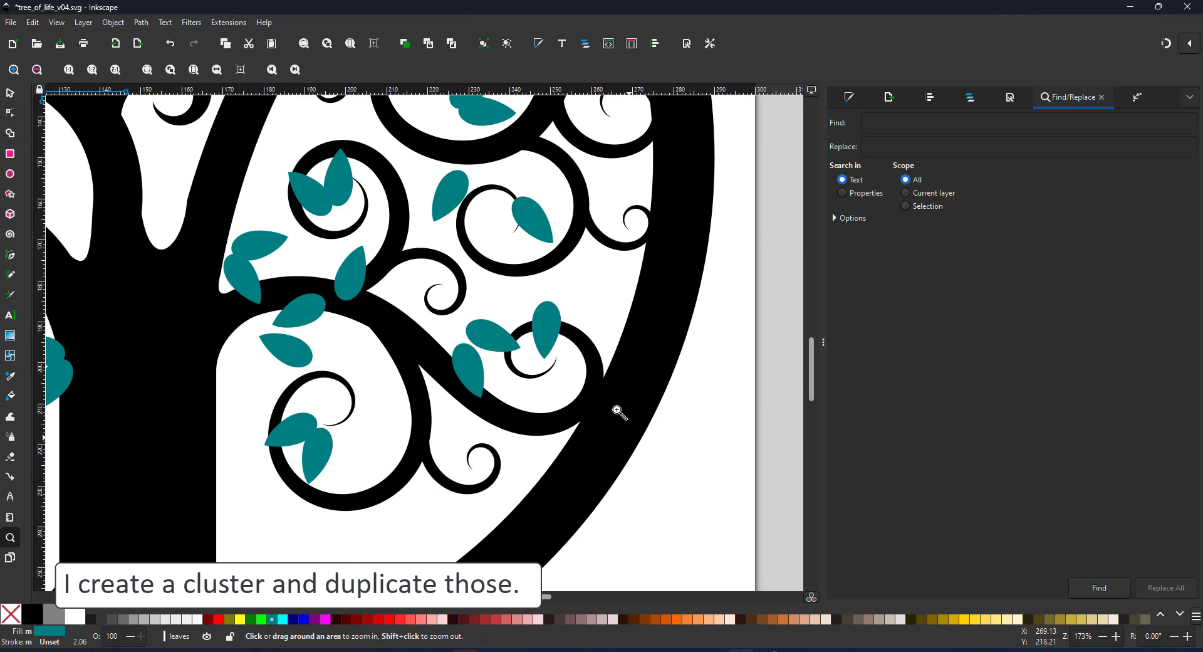
{"action": "key", "text": "s"}
{"action": "left_click_drag", "start_coordinate": [312, 463], "coordinate": [320, 539]}
{"action": "left_click_drag", "start_coordinate": [350, 279], "coordinate": [341, 471]}
{"action": "left_click_drag", "start_coordinate": [468, 375], "coordinate": [413, 512]}
Step: Arrange leaves into a pair on the trunk's right edge and a pair on the small lower-right curl near the ring
{"action": "left_click_drag", "start_coordinate": [500, 346], "coordinate": [217, 446]}
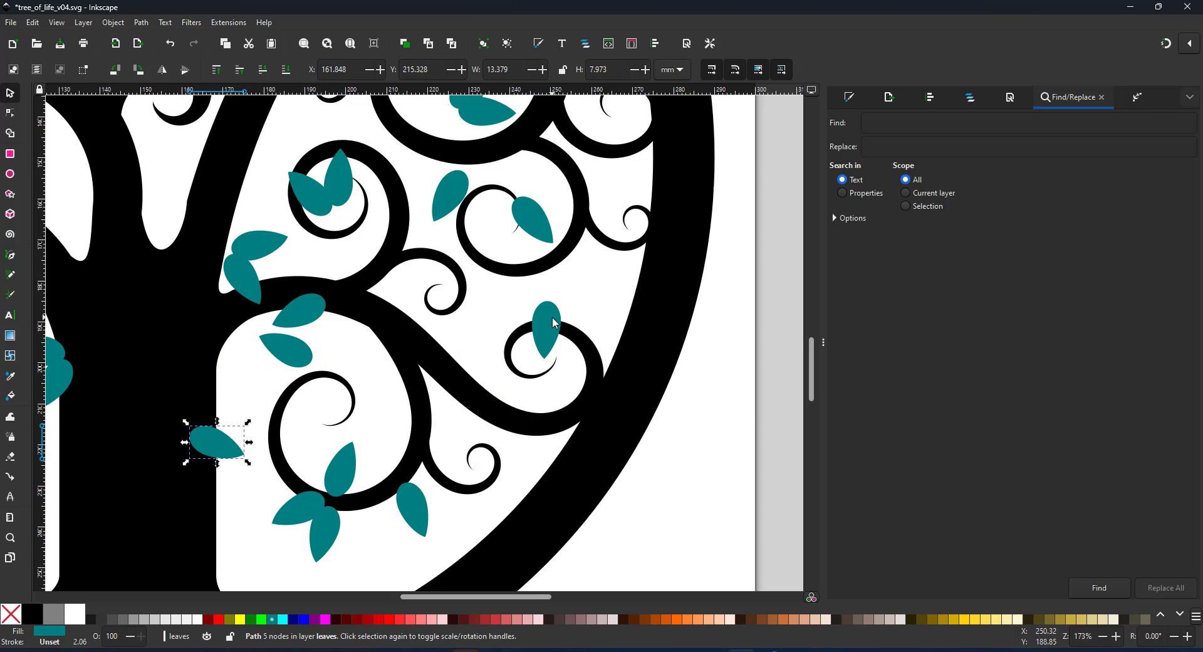
{"action": "left_click_drag", "start_coordinate": [546, 329], "coordinate": [564, 304]}
{"action": "left_click_drag", "start_coordinate": [287, 349], "coordinate": [258, 390]}
{"action": "left_click_drag", "start_coordinate": [241, 279], "coordinate": [213, 476]}
{"action": "left_click_drag", "start_coordinate": [267, 249], "coordinate": [602, 328]}
{"action": "left_click_drag", "start_coordinate": [564, 304], "coordinate": [556, 298]}
Step: Flip a leaf horizontally onto the left side of the middle right curl, and rotate a leaf pair onto that curl's upper left edge
{"action": "left_click_drag", "start_coordinate": [533, 219], "coordinate": [511, 294]}
{"action": "key", "text": "h"}
{"action": "left_click_drag", "start_coordinate": [511, 293], "coordinate": [278, 233]}
{"action": "left_click_drag", "start_coordinate": [343, 157], "coordinate": [321, 102]}
{"action": "left_click", "coordinate": [355, 196]}
{"action": "left_click_drag", "start_coordinate": [368, 183], "coordinate": [350, 171]}
{"action": "left_click_drag", "start_coordinate": [338, 202], "coordinate": [321, 220]}
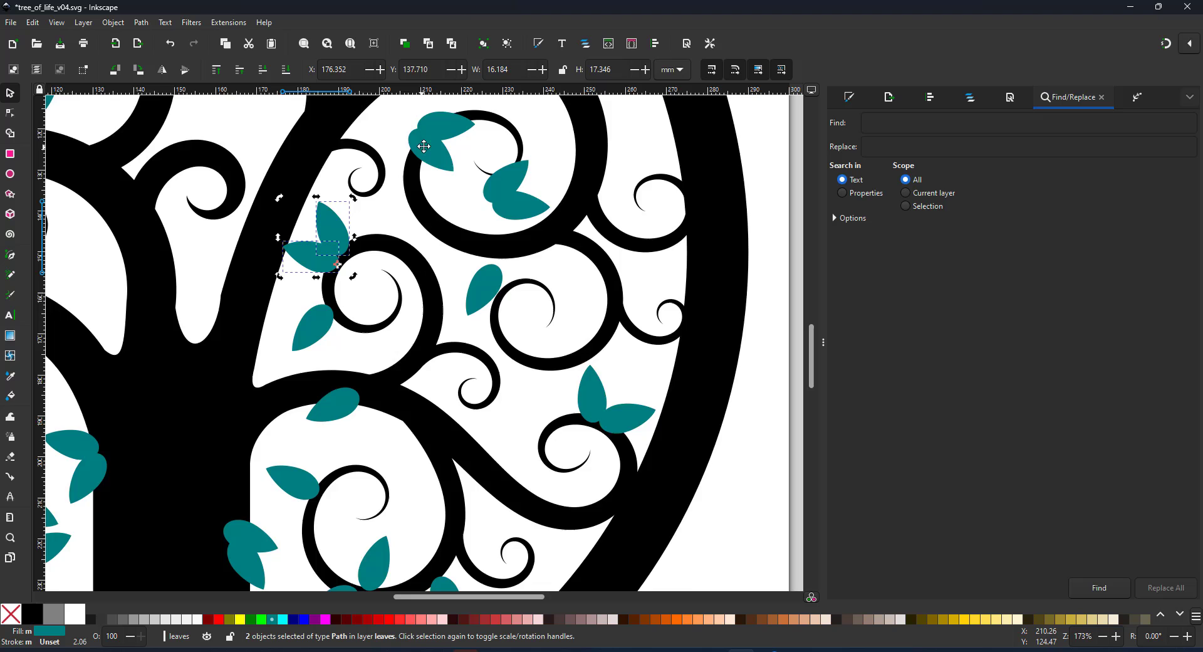
Step: Move leaves onto the large upper-right curl's left edge and inner spiral, and form a pair on its outer right edge with a duplicate
{"action": "left_click_drag", "start_coordinate": [426, 218], "coordinate": [375, 185]}
{"action": "left_click_drag", "start_coordinate": [509, 258], "coordinate": [443, 267]}
{"action": "left_click_drag", "start_coordinate": [543, 282], "coordinate": [665, 198]}
{"action": "key", "text": "ctrl+d"}
{"action": "left_click_drag", "start_coordinate": [636, 206], "coordinate": [626, 178]}
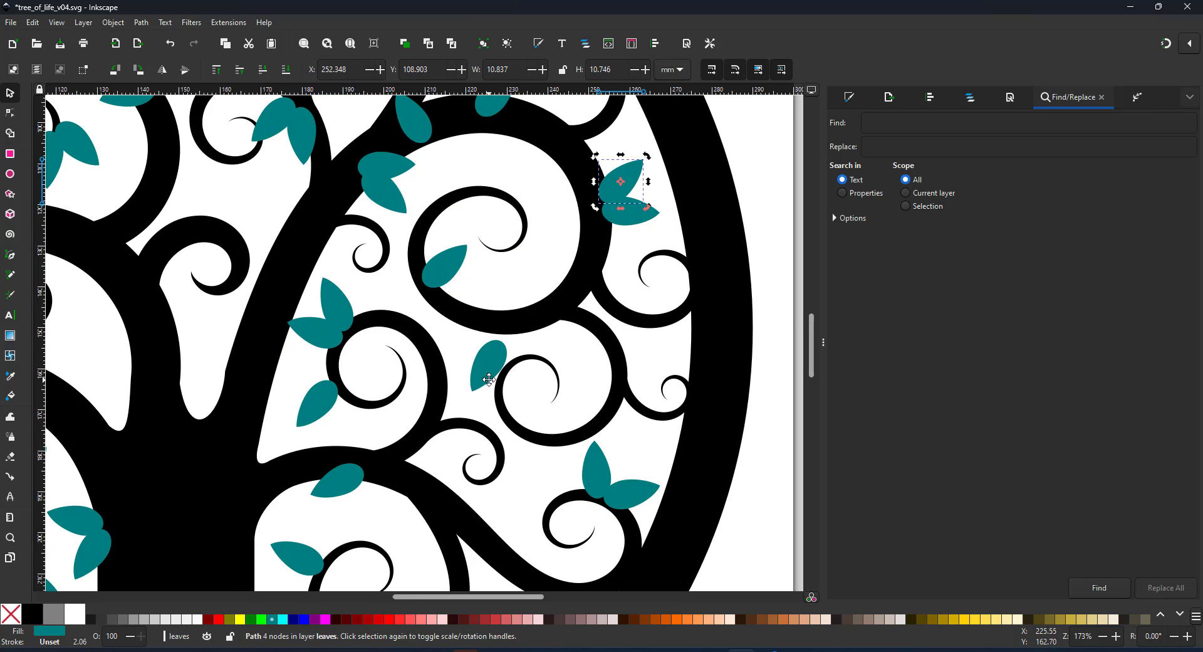
Step: Duplicate and flip the leaf beside the mid-right curl, and move another leaf onto the large upper-right curl's top edge
{"action": "left_click_drag", "start_coordinate": [491, 375], "coordinate": [483, 356]}
{"action": "key", "text": "ctrl+d"}
{"action": "left_click_drag", "start_coordinate": [483, 356], "coordinate": [629, 424]}
{"action": "key", "text": "h"}
{"action": "left_click_drag", "start_coordinate": [501, 125], "coordinate": [626, 383]}
{"action": "left_click_drag", "start_coordinate": [617, 354], "coordinate": [623, 344]}
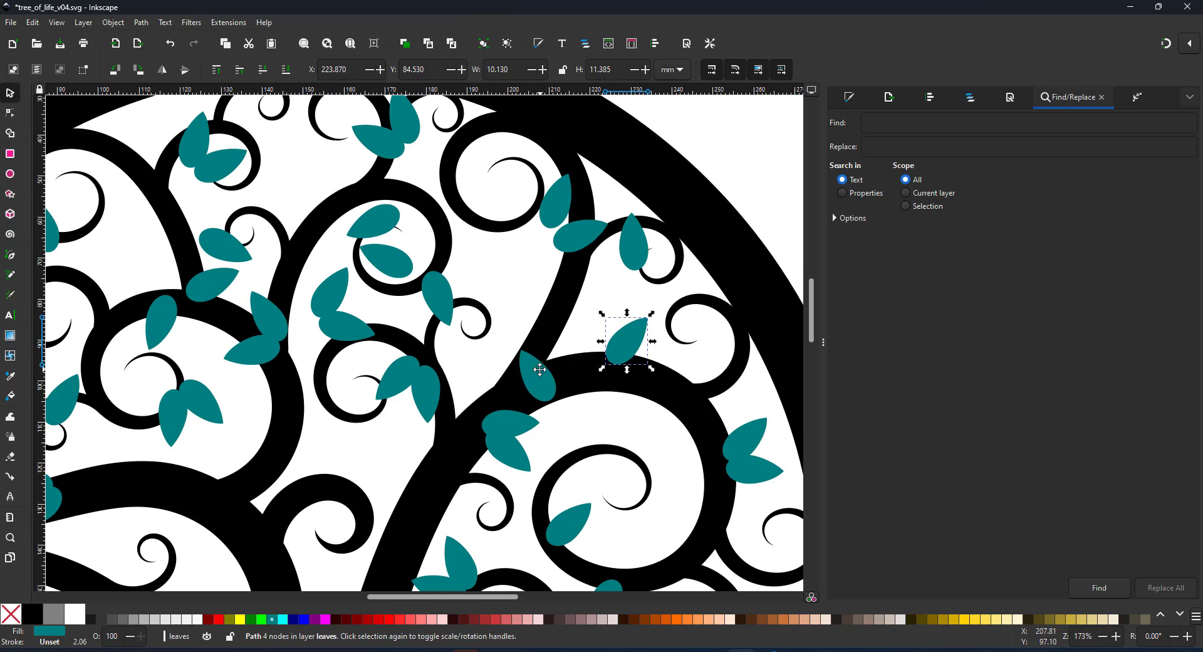
Step: Form a leaf pair on the large upper-right curl's top edge, with one leaf beneath it and one on the adjacent branch
{"action": "left_click_drag", "start_coordinate": [542, 382], "coordinate": [606, 343]}
{"action": "left_click_drag", "start_coordinate": [624, 345], "coordinate": [639, 344]}
{"action": "left_click_drag", "start_coordinate": [634, 241], "coordinate": [639, 408]}
{"action": "left_click_drag", "start_coordinate": [580, 234], "coordinate": [603, 281]}
Step: Rotate and reposition single leaves along the upper right branch and on both sides of the top middle curl
{"action": "left_click", "coordinate": [556, 203]}
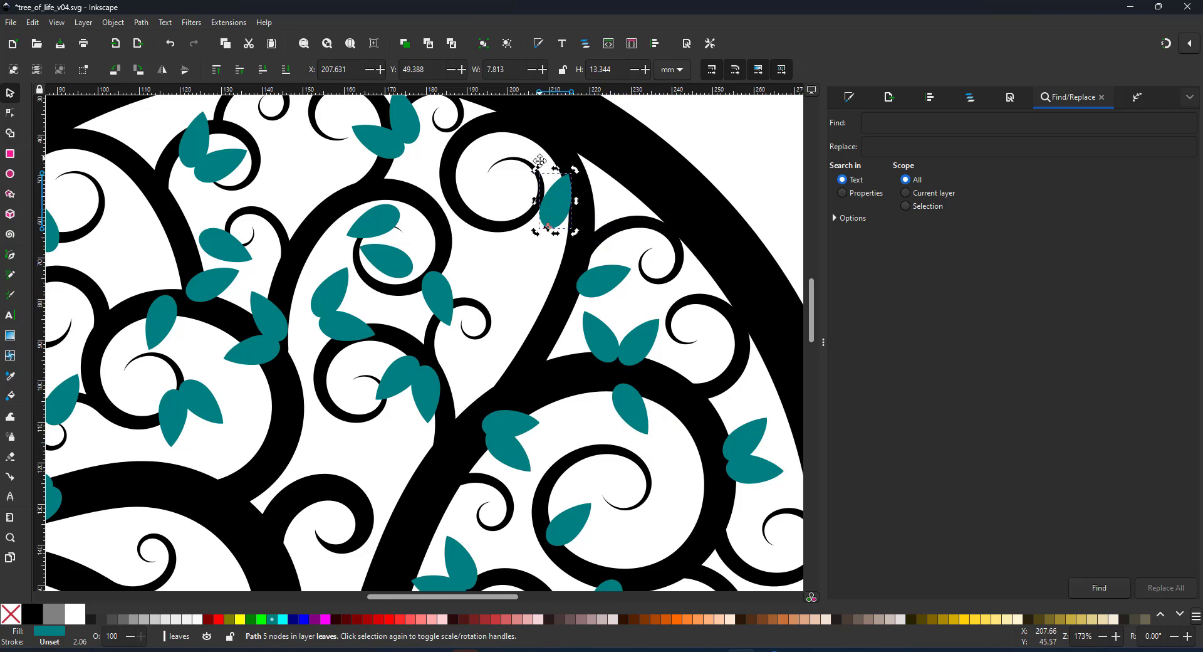
{"action": "left_click_drag", "start_coordinate": [537, 169], "coordinate": [520, 205]}
{"action": "left_click_drag", "start_coordinate": [556, 204], "coordinate": [546, 260]}
{"action": "left_click_drag", "start_coordinate": [438, 299], "coordinate": [468, 251]}
{"action": "left_click_drag", "start_coordinate": [397, 335], "coordinate": [543, 384]}
{"action": "left_click_drag", "start_coordinate": [540, 422], "coordinate": [446, 243]}
Step: Move the top middle leaf pair down inside the large upper-left curl, and shift the pair on that curl's outer edge up to the top-left branch
{"action": "left_click", "coordinate": [526, 190]}
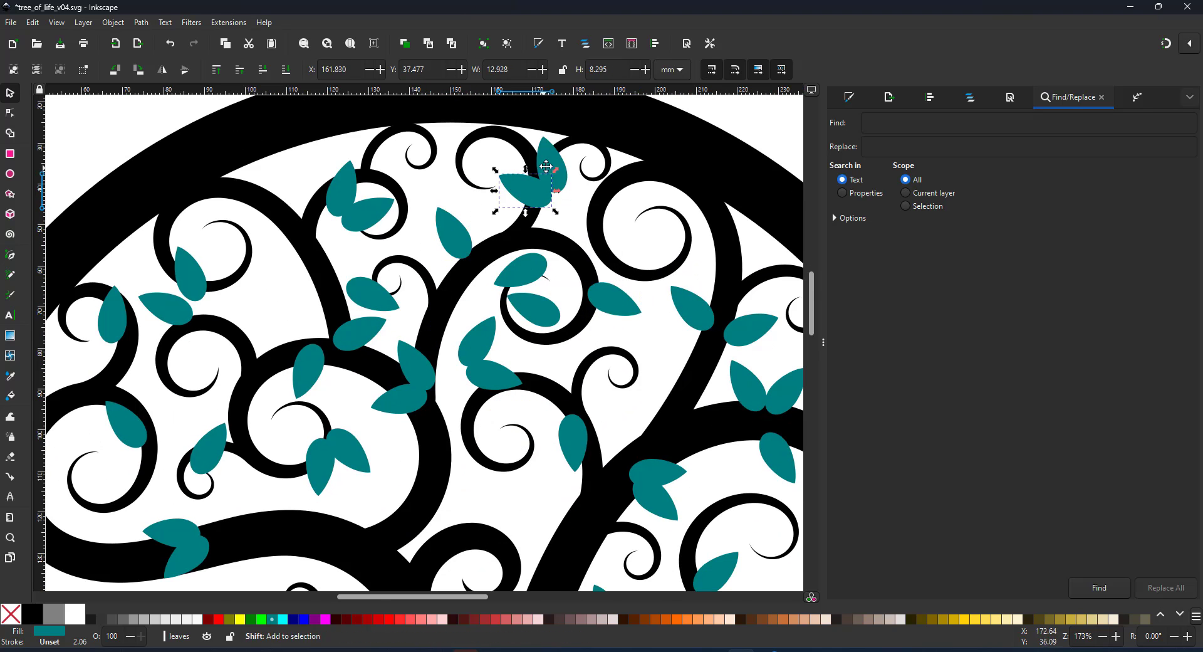
{"action": "left_click", "coordinate": [545, 167], "text": "shift"}
{"action": "left_click_drag", "start_coordinate": [545, 167], "coordinate": [400, 482]}
{"action": "left_click", "coordinate": [399, 400]}
{"action": "left_click", "coordinate": [417, 370], "text": "shift"}
{"action": "left_click_drag", "start_coordinate": [416, 369], "coordinate": [320, 197]}
{"action": "left_click_drag", "start_coordinate": [317, 139], "coordinate": [318, 220]}
{"action": "left_click_drag", "start_coordinate": [288, 169], "coordinate": [301, 176]}
Step: Move the top-left leaf pair onto the small curl below, and reposition the three leaves inside the large upper-left curl
{"action": "left_click", "coordinate": [343, 190]}
{"action": "left_click", "coordinate": [354, 221], "text": "shift"}
{"action": "left_click_drag", "start_coordinate": [354, 222], "coordinate": [252, 336]}
{"action": "left_click_drag", "start_coordinate": [314, 367], "coordinate": [380, 394]}
{"action": "left_click_drag", "start_coordinate": [317, 474], "coordinate": [257, 497]}
{"action": "left_click_drag", "start_coordinate": [349, 449], "coordinate": [290, 493]}
Step: Move two leaves to the outer left edge of the far-left curl as a pair and one leaf to its upper left edge
{"action": "left_click_drag", "start_coordinate": [321, 422], "coordinate": [123, 365]}
{"action": "left_click_drag", "start_coordinate": [337, 436], "coordinate": [133, 380]}
{"action": "left_click_drag", "start_coordinate": [277, 305], "coordinate": [181, 266]}
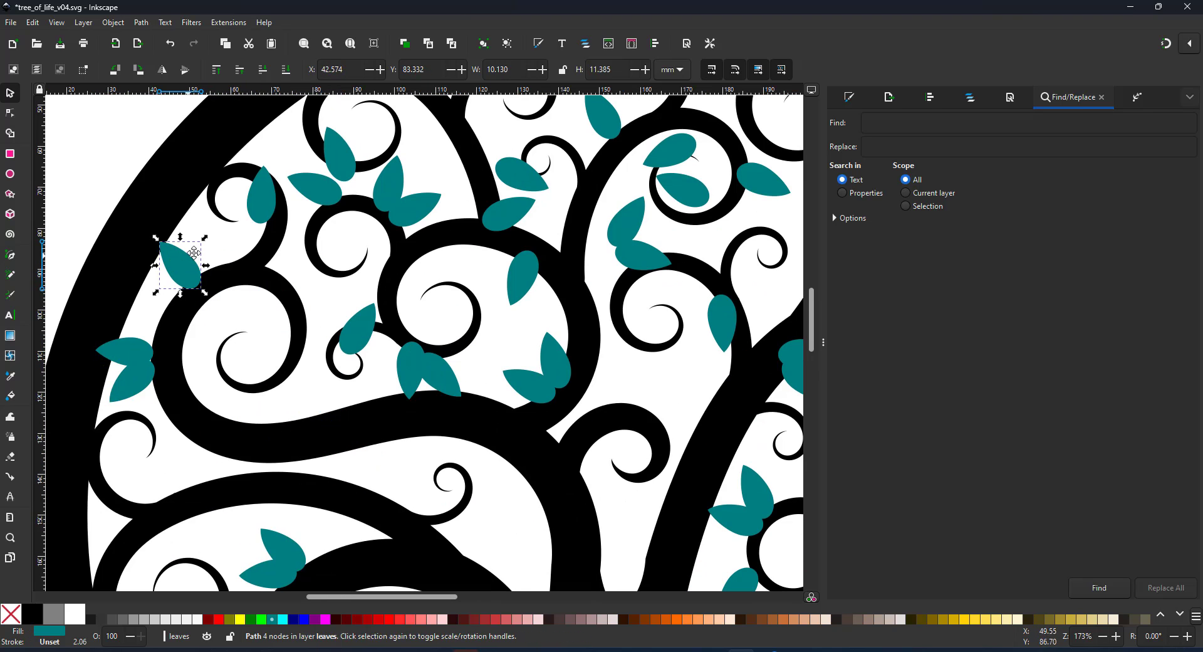
Step: Rearrange leaves from the upper-left curls onto the lower branches, flipping one vertically and adding a duplicate
{"action": "left_click_drag", "start_coordinate": [261, 196], "coordinate": [304, 406]}
{"action": "left_click_drag", "start_coordinate": [315, 189], "coordinate": [307, 201]}
{"action": "left_click_drag", "start_coordinate": [340, 155], "coordinate": [503, 527]}
{"action": "key", "text": "v"}
{"action": "key", "text": "ctrl+d"}
{"action": "left_click", "coordinate": [539, 536]}
{"action": "left_click_drag", "start_coordinate": [539, 535], "coordinate": [409, 461]}
{"action": "left_click_drag", "start_coordinate": [334, 583], "coordinate": [252, 304]}
Step: Select all the leaves across the tree and recolour them black to match the branches
{"action": "key", "text": "5"}
{"action": "left_click_drag", "start_coordinate": [110, 123], "coordinate": [697, 520]}
{"action": "key", "text": "Delete"}
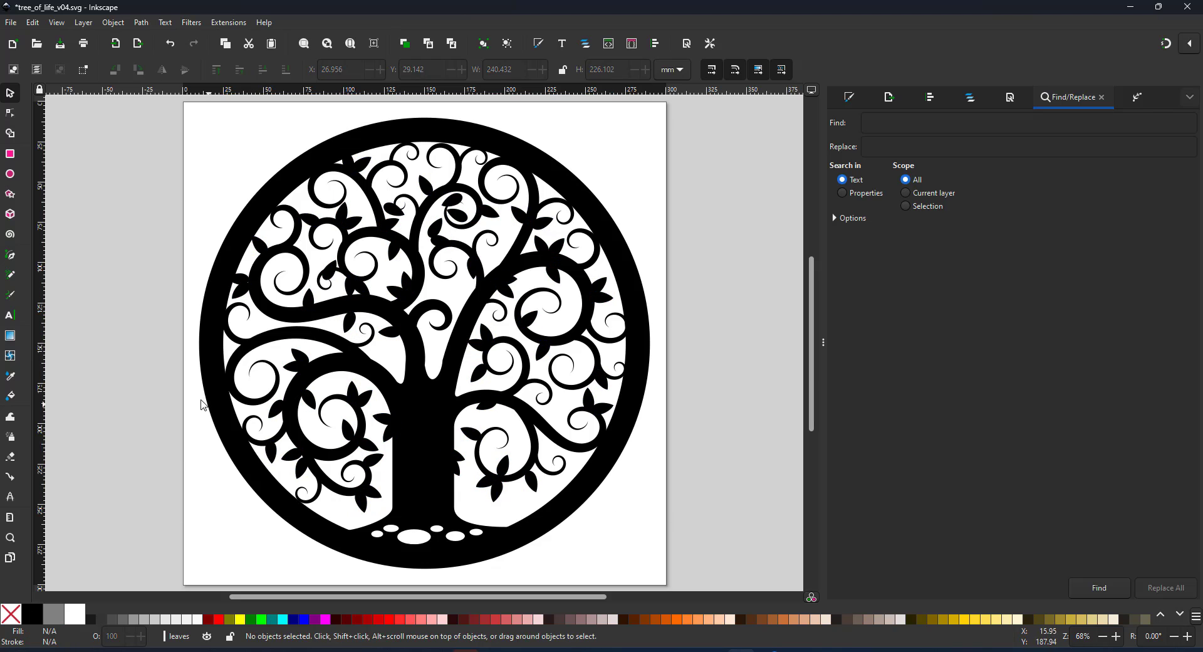
Step: Move one leaf up onto the thick branch beside the small top curl and another inside the top middle curl
{"action": "left_click", "coordinate": [10, 538]}
{"action": "left_click_drag", "start_coordinate": [358, 178], "coordinate": [486, 261]}
{"action": "left_click", "coordinate": [10, 93]}
{"action": "left_click_drag", "start_coordinate": [267, 284], "coordinate": [191, 196]}
{"action": "left_click_drag", "start_coordinate": [597, 237], "coordinate": [682, 267]}
Step: Arrange a pair of leaves hanging from the inner edge of the large curl below and left of the top middle curl
{"action": "left_click_drag", "start_coordinate": [647, 327], "coordinate": [195, 506]}
{"action": "left_click", "coordinate": [195, 507]}
{"action": "left_click_drag", "start_coordinate": [116, 546], "coordinate": [243, 584]}
{"action": "left_click_drag", "start_coordinate": [249, 573], "coordinate": [269, 541]}
{"action": "left_click_drag", "start_coordinate": [213, 559], "coordinate": [201, 466]}
Step: Place a leaf pair at the base of the top middle curl's branch and select the leaf on the right main branch
{"action": "left_click_drag", "start_coordinate": [488, 458], "coordinate": [398, 514]}
{"action": "left_click_drag", "start_coordinate": [460, 389], "coordinate": [427, 435]}
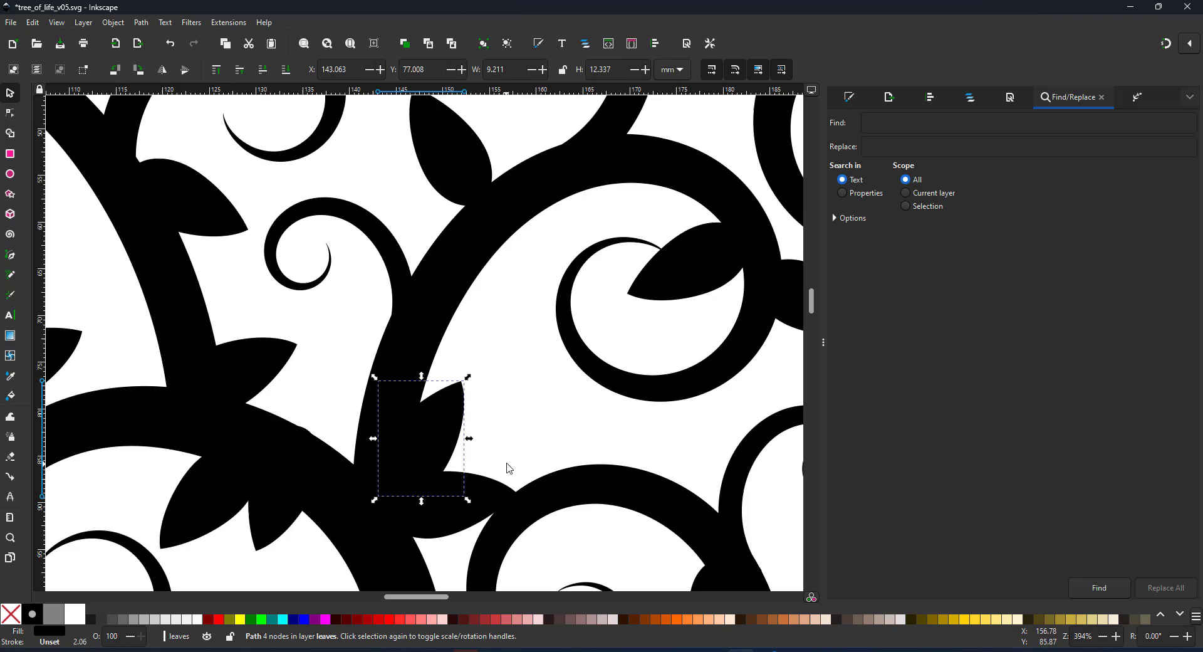
{"action": "key", "text": "5"}
{"action": "left_click", "coordinate": [469, 271]}
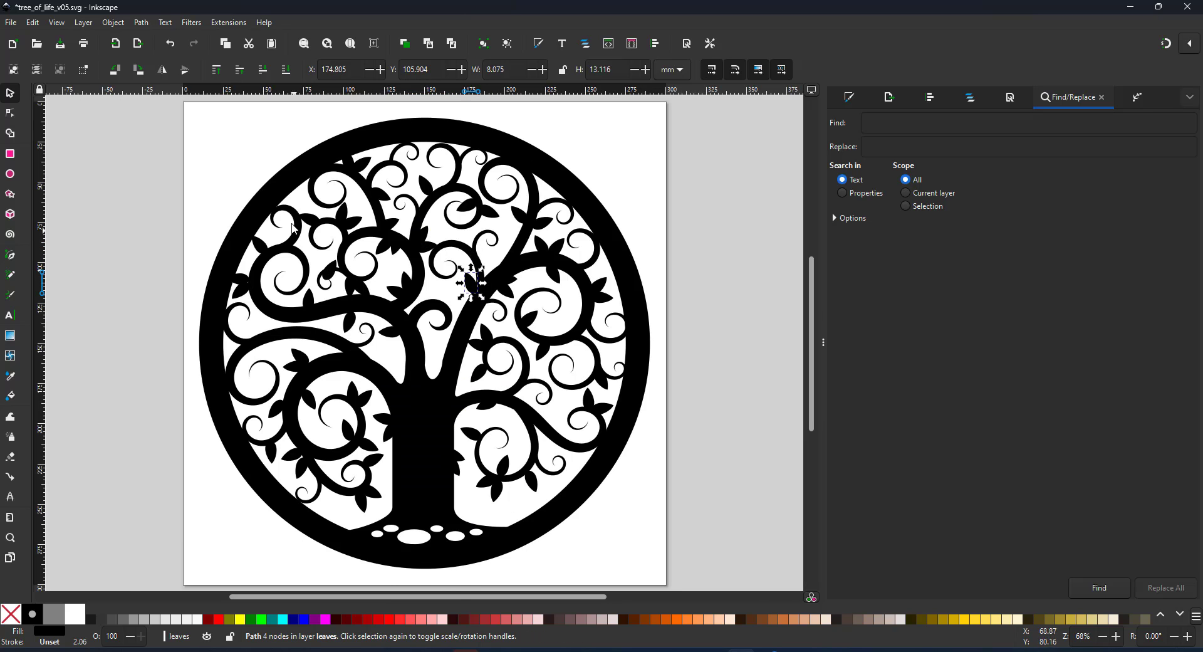
Step: Create a new layer named "birds"
{"action": "left_click", "coordinate": [971, 97]}
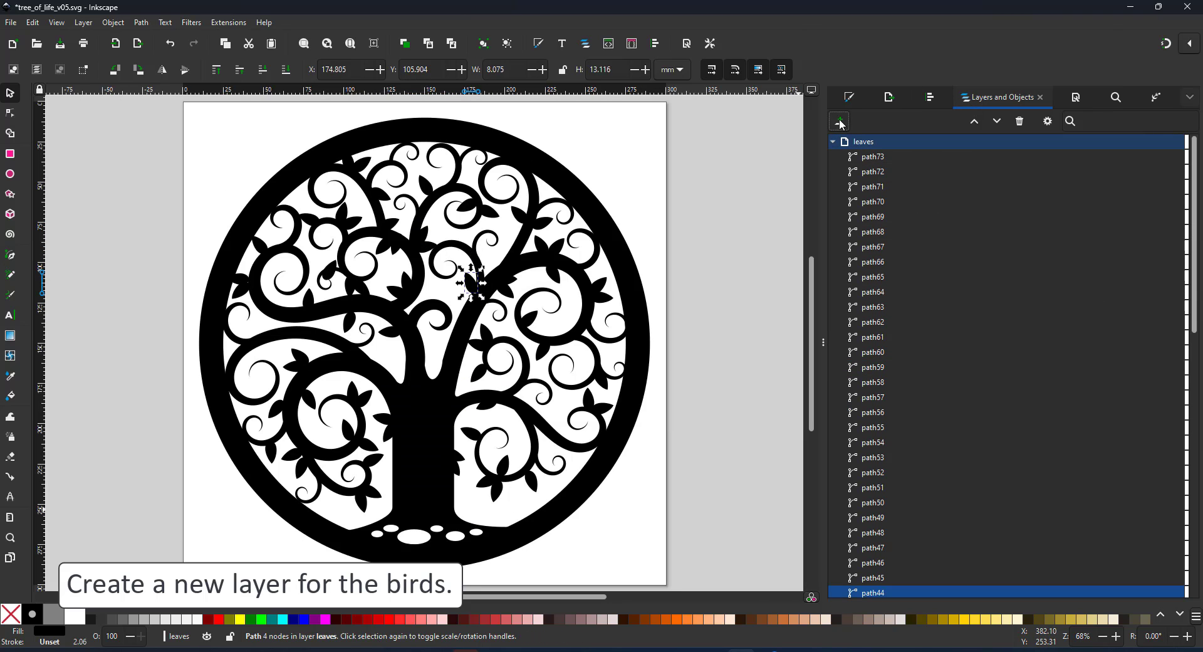
{"action": "key", "text": "ctrl+shift+n"}
{"action": "type", "text": "birds"}
{"action": "key", "text": "Return"}
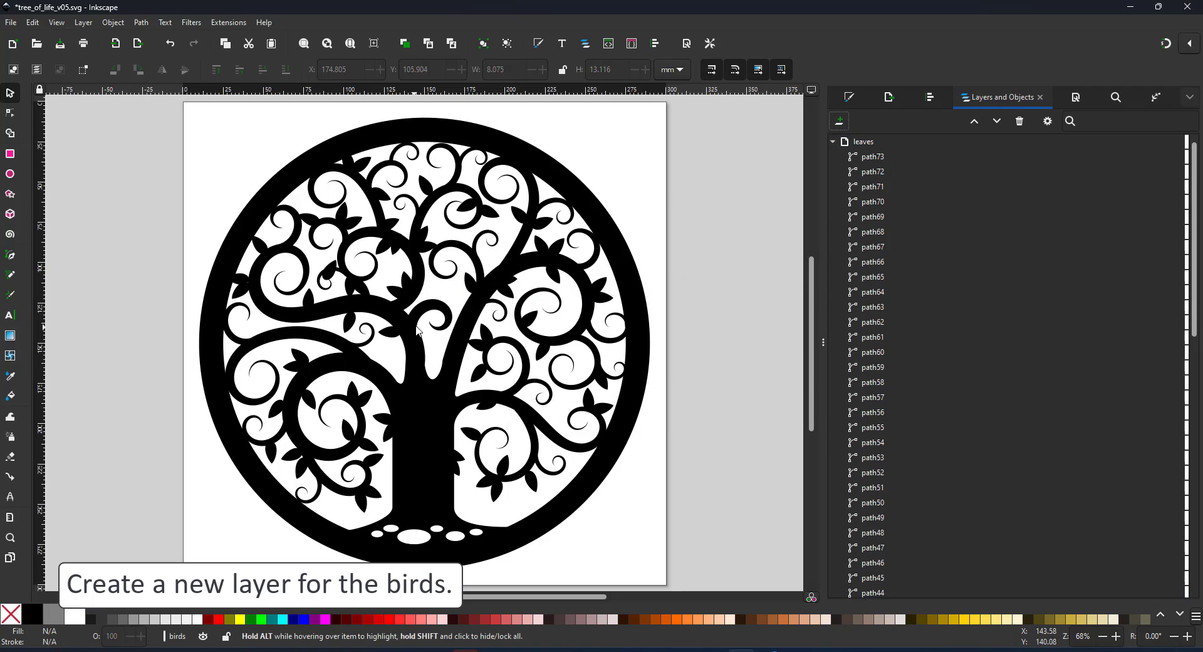
{"action": "left_click", "coordinate": [836, 143]}
Step: Copy a leaf from the right curl into the birds layer and move it outside the ring's lower-right edge
{"action": "left_click", "coordinate": [555, 277]}
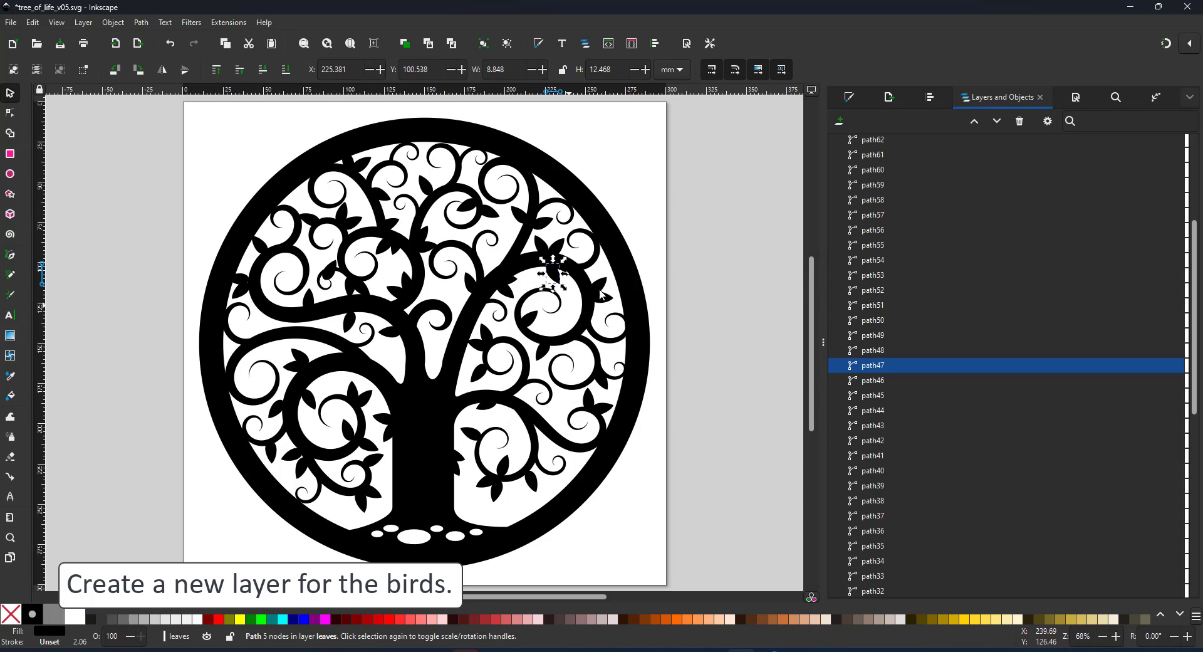
{"action": "scroll", "coordinate": [932, 240], "scroll_direction": "up", "scroll_amount": 4}
{"action": "left_click", "coordinate": [865, 144]}
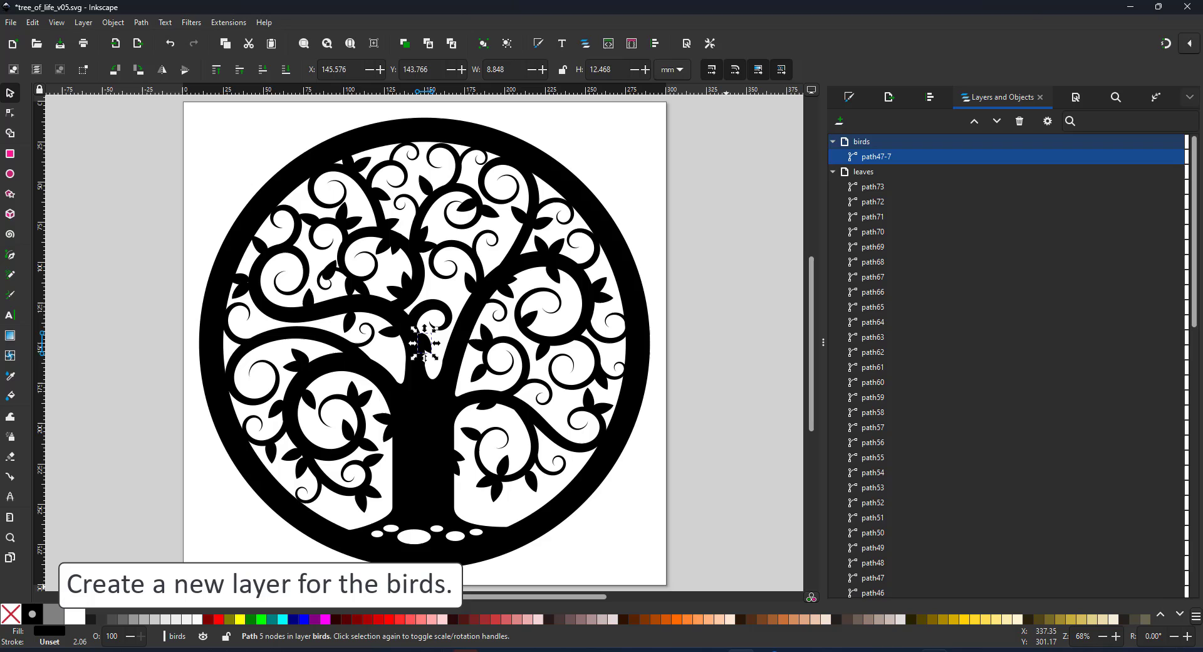
{"action": "scroll", "coordinate": [1002, 530], "scroll_direction": "down", "scroll_amount": 15}
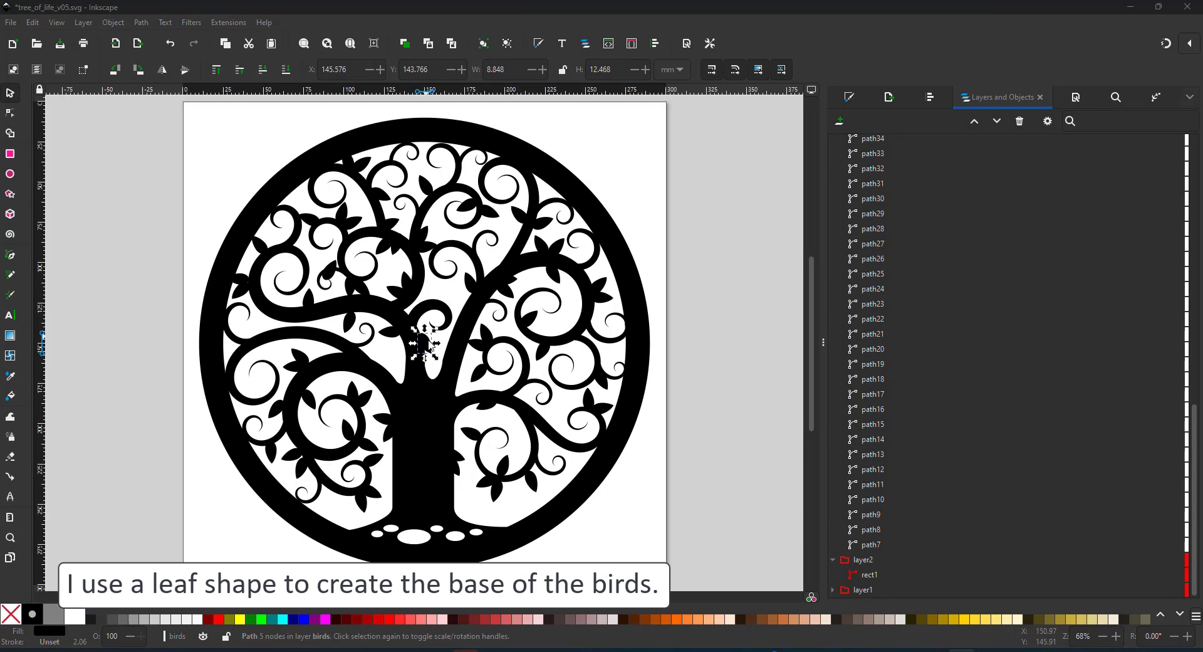
{"action": "left_click_drag", "start_coordinate": [433, 351], "coordinate": [641, 560]}
Step: Fill the copied leaf with purple and widen it to about 13.8 mm as the bird's body
{"action": "key", "text": "z"}
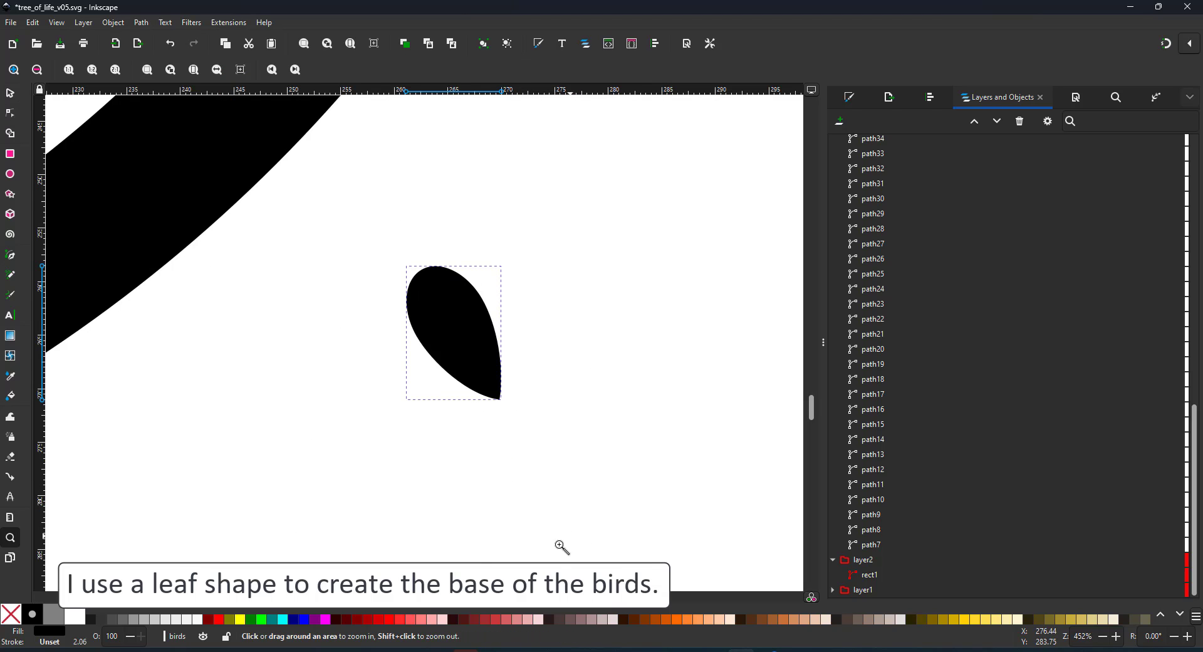
{"action": "left_click", "coordinate": [315, 619]}
{"action": "left_click", "coordinate": [12, 94]}
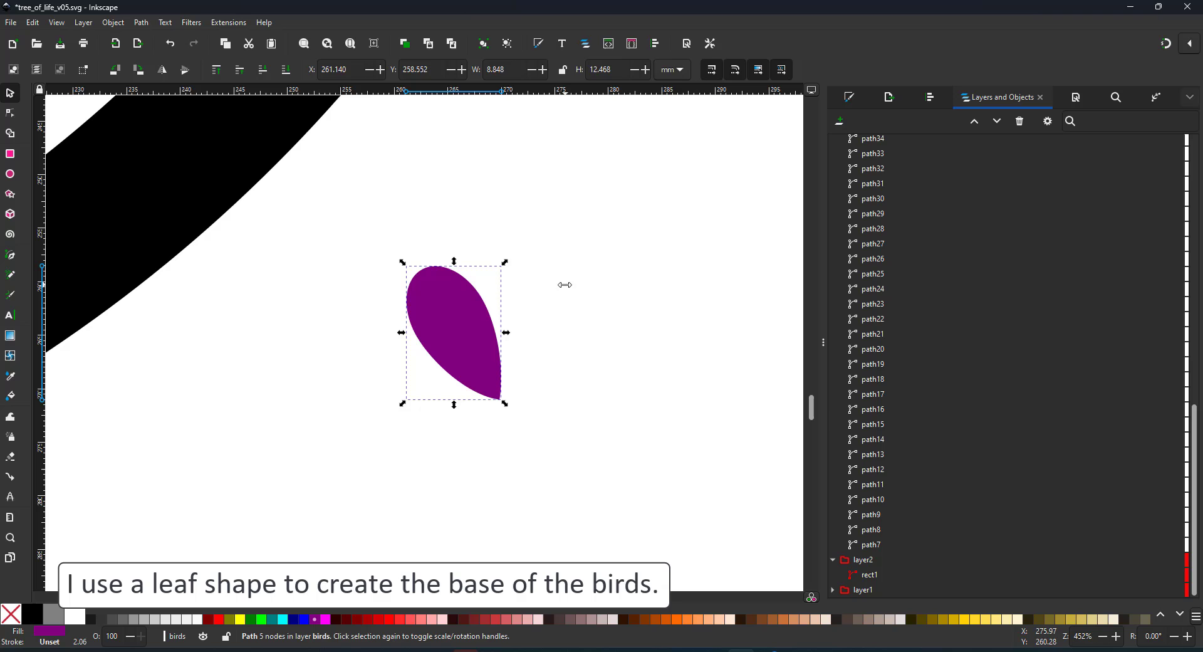
{"action": "left_click", "coordinate": [543, 298]}
{"action": "left_click", "coordinate": [474, 344]}
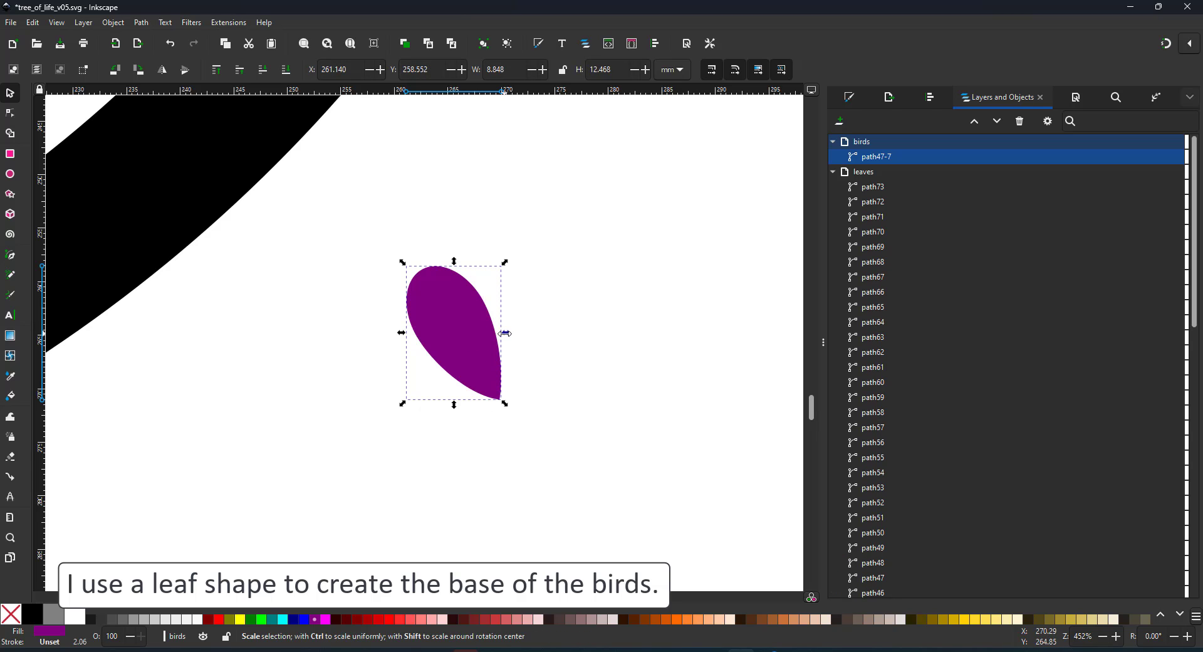
{"action": "left_click_drag", "start_coordinate": [505, 332], "coordinate": [556, 316]}
Step: Draw a purple ellipse of about 9.4 × 9.1 mm as the bird's head, overlapping the rounded end of the body
{"action": "left_click", "coordinate": [10, 174]}
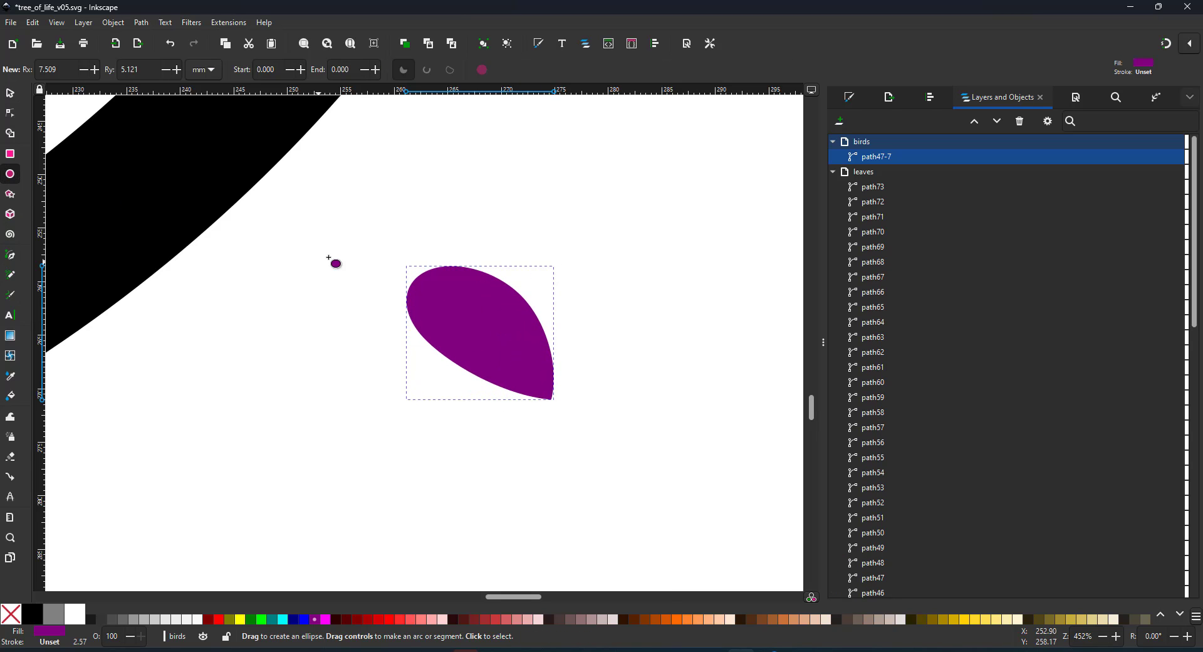
{"action": "left_click_drag", "start_coordinate": [358, 219], "coordinate": [465, 323]}
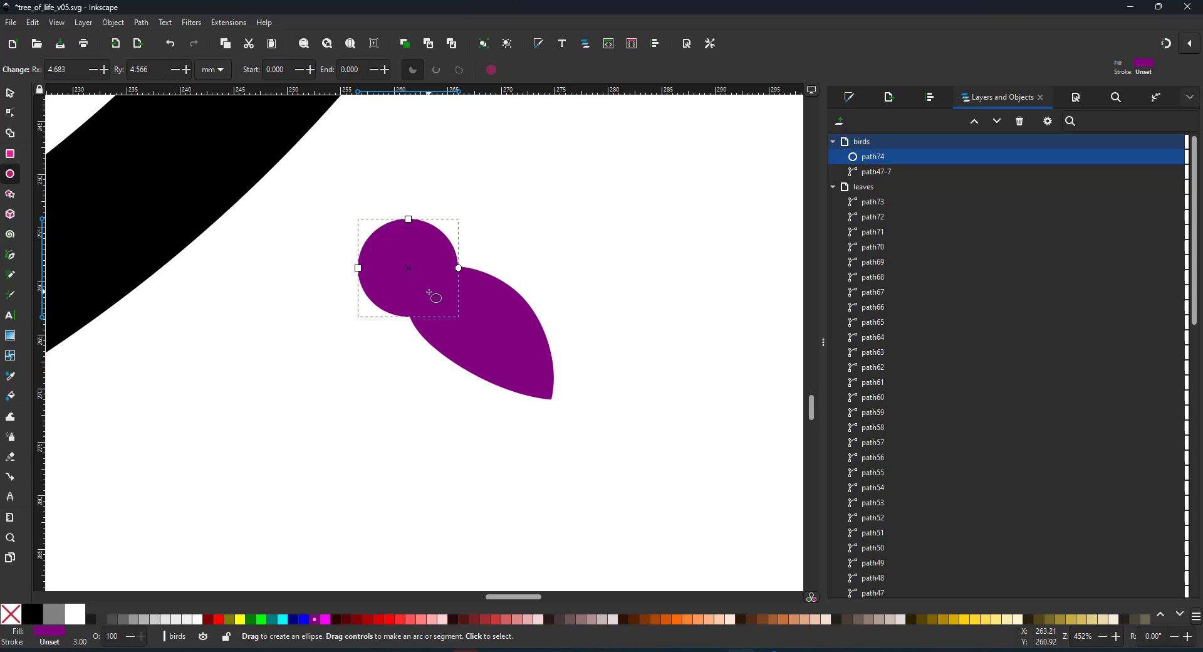
{"action": "key", "text": "c"}
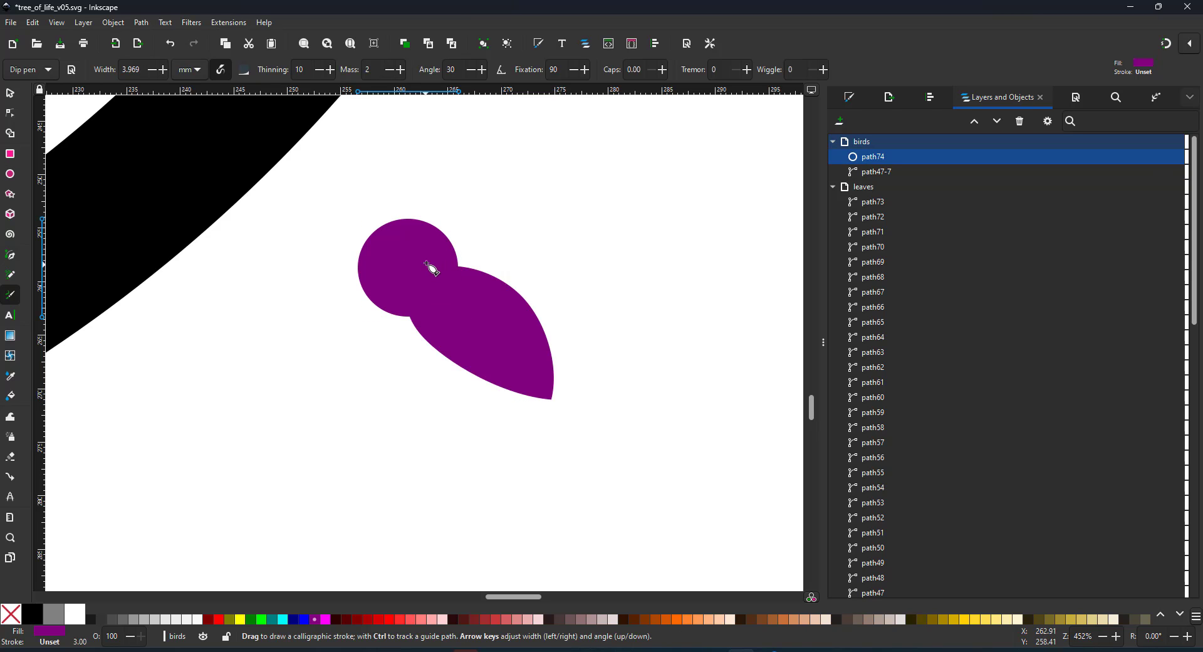
{"action": "left_click", "coordinate": [8, 92]}
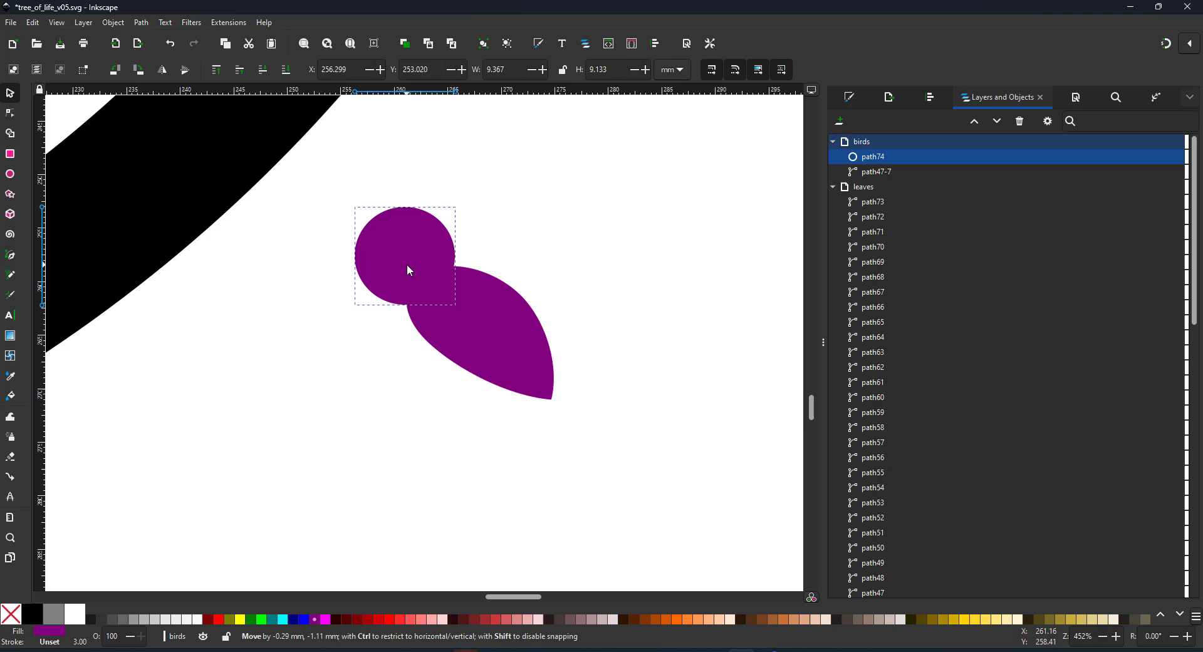
{"action": "left_click_drag", "start_coordinate": [407, 265], "coordinate": [409, 292]}
Step: Duplicate the body shape, rotate and shrink it to about 9.8 × 4.2 mm, and set it against the head as a beak
{"action": "left_click", "coordinate": [557, 397]}
{"action": "key", "text": "ctrl+d"}
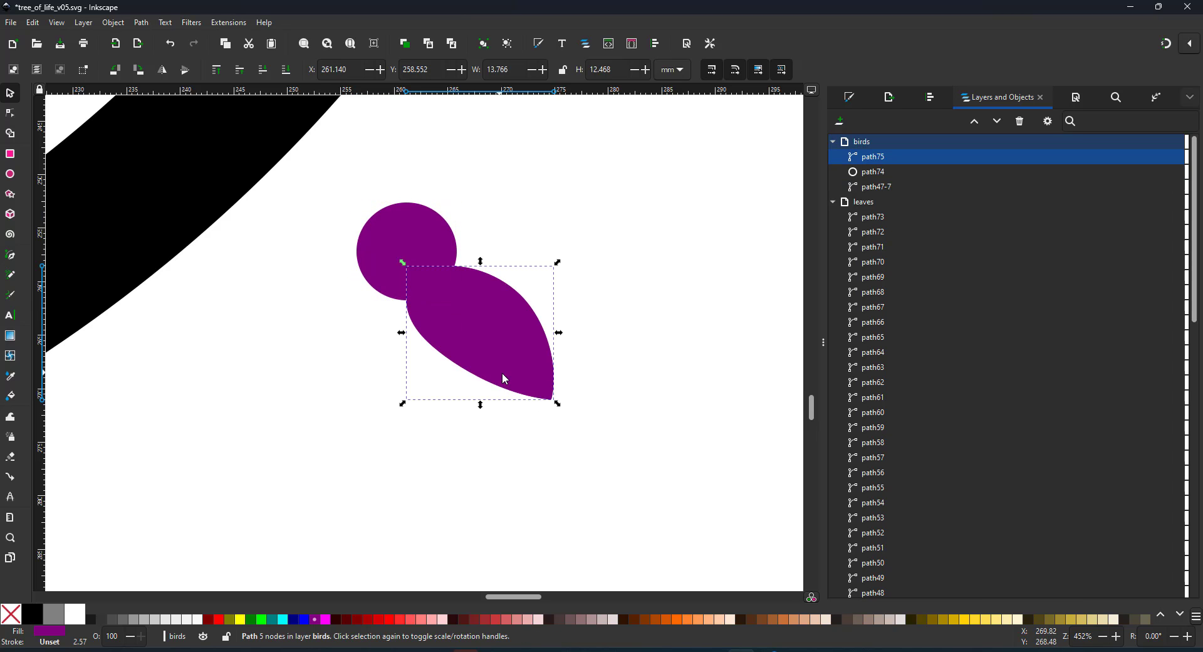
{"action": "left_click_drag", "start_coordinate": [501, 372], "coordinate": [411, 371]}
{"action": "left_click_drag", "start_coordinate": [471, 265], "coordinate": [291, 332]}
{"action": "left_click_drag", "start_coordinate": [354, 224], "coordinate": [436, 257]}
{"action": "left_click_drag", "start_coordinate": [412, 257], "coordinate": [390, 250]}
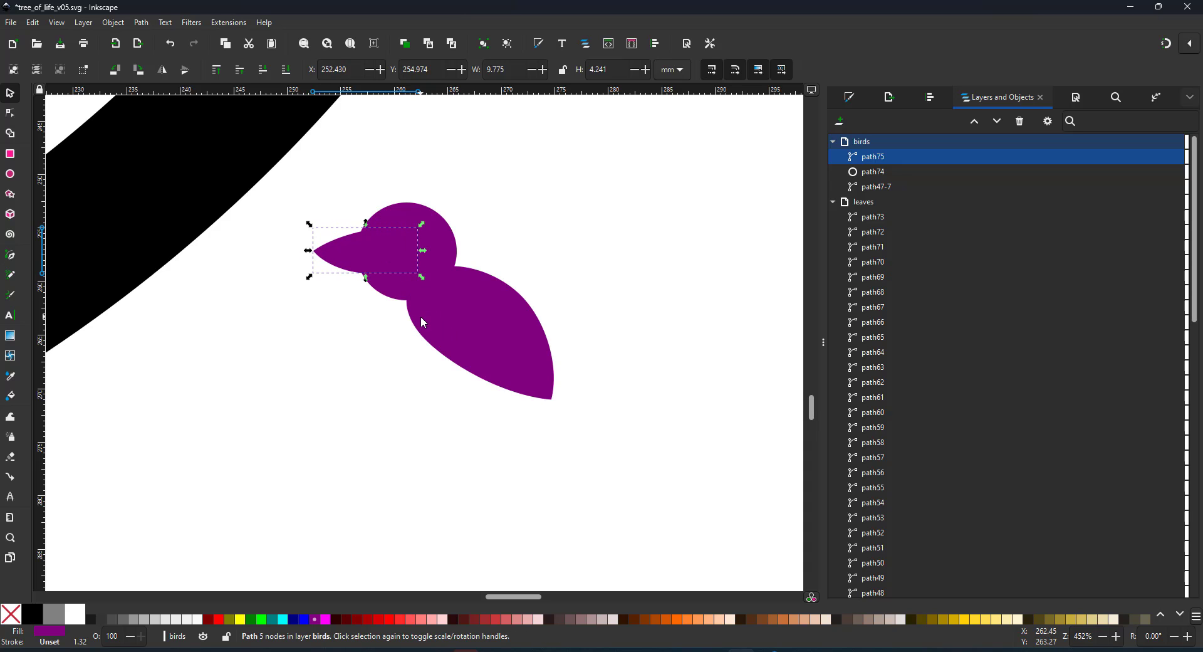
Step: Duplicate the body, rotate and stretch the copy downwards as a belly, and rotate the original body slightly
{"action": "right_click", "coordinate": [421, 317]}
{"action": "left_click", "coordinate": [469, 309]}
{"action": "key", "text": "ctrl+alt+v"}
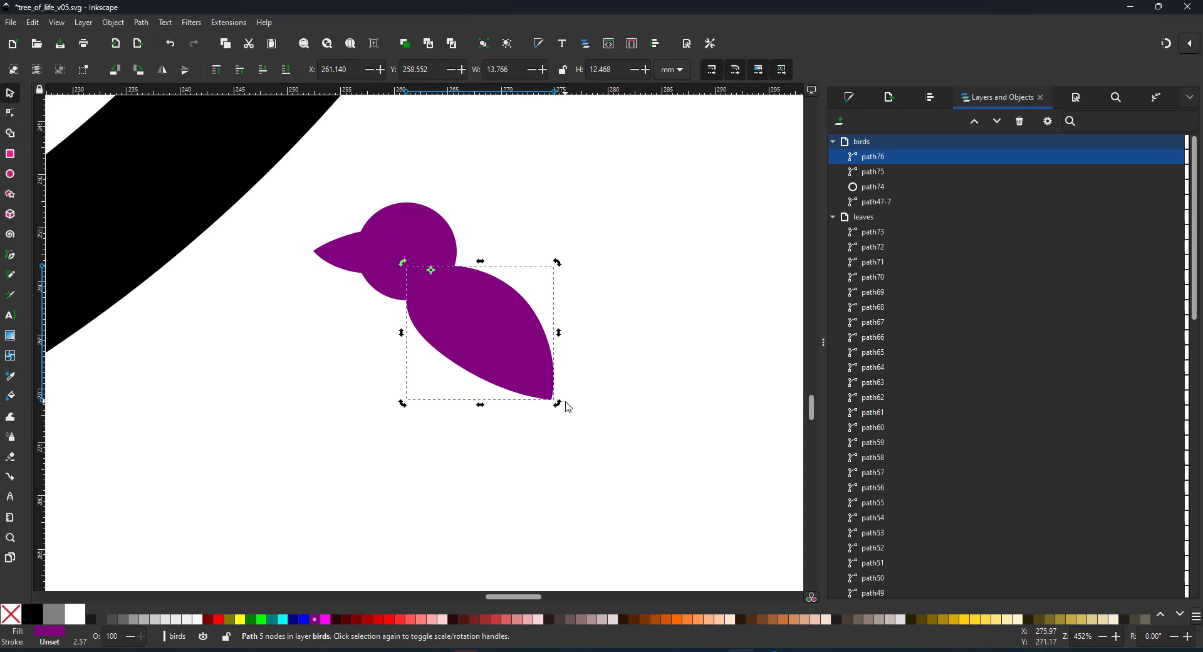
{"action": "left_click_drag", "start_coordinate": [558, 403], "coordinate": [503, 354]}
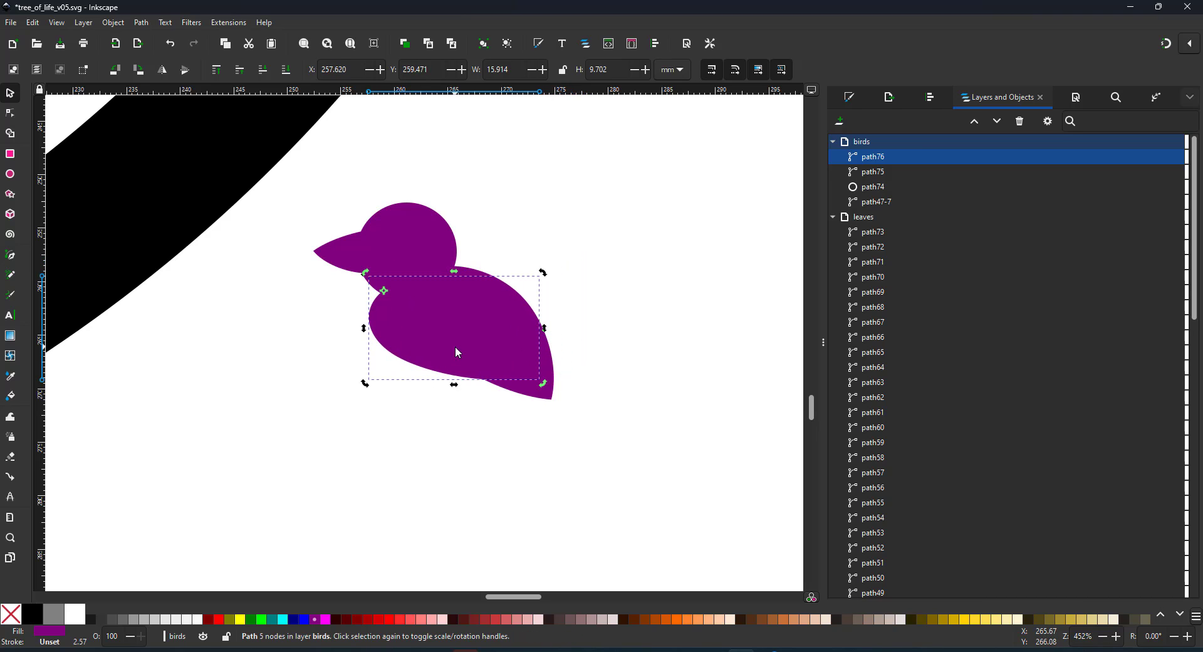
{"action": "left_click_drag", "start_coordinate": [453, 385], "coordinate": [454, 429]}
{"action": "left_click_drag", "start_coordinate": [460, 367], "coordinate": [461, 357]}
{"action": "left_click", "coordinate": [549, 362]}
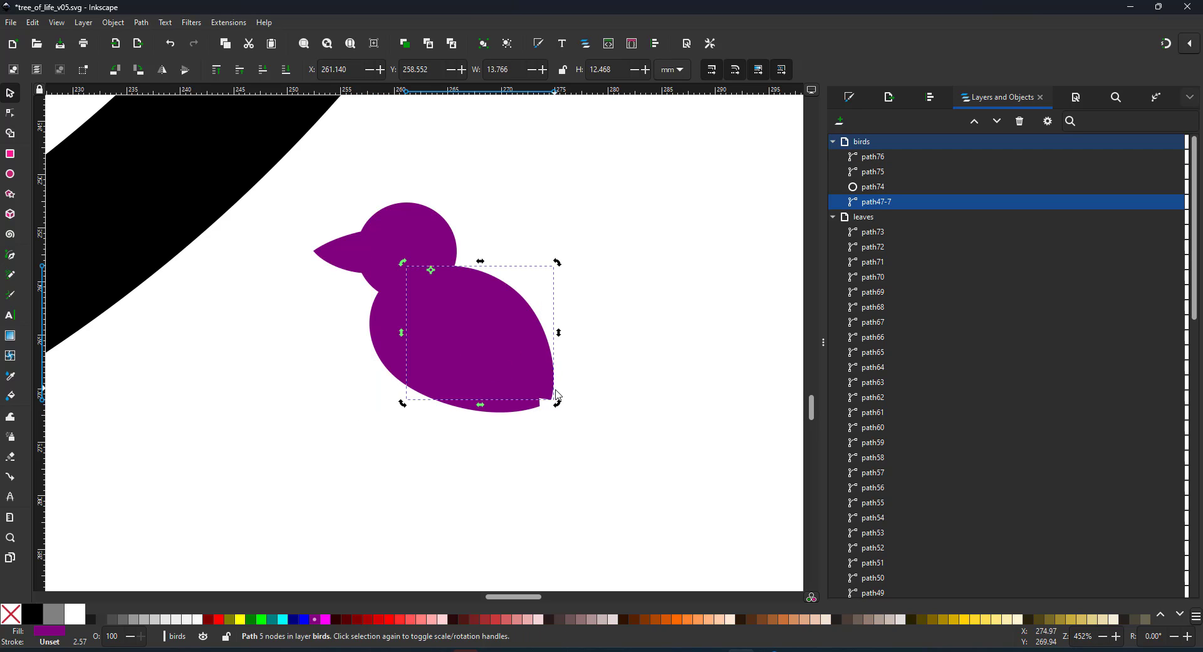
{"action": "mouse_move", "coordinate": [557, 396]}
{"action": "left_mouse_down"}
{"action": "mouse_move", "coordinate": [573, 379]}
{"action": "mouse_move", "coordinate": [450, 392]}
{"action": "mouse_move", "coordinate": [401, 311]}
{"action": "mouse_move", "coordinate": [554, 413]}
{"action": "left_mouse_up"}
Step: Duplicate the body shape, then narrow, rotate and position the copy as a tail at the rear of the bird
{"action": "key", "text": "ctrl+d"}
{"action": "left_click", "coordinate": [460, 296]}
{"action": "left_click_drag", "start_coordinate": [560, 441], "coordinate": [685, 437]}
{"action": "left_click", "coordinate": [651, 410]}
{"action": "left_click_drag", "start_coordinate": [684, 393], "coordinate": [669, 416]}
{"action": "left_click_drag", "start_coordinate": [642, 361], "coordinate": [633, 455]}
Step: Edit the tail's nodes to give it a blunt outer end and a narrow base
{"action": "left_click", "coordinate": [11, 113]}
{"action": "double_click", "coordinate": [624, 443]}
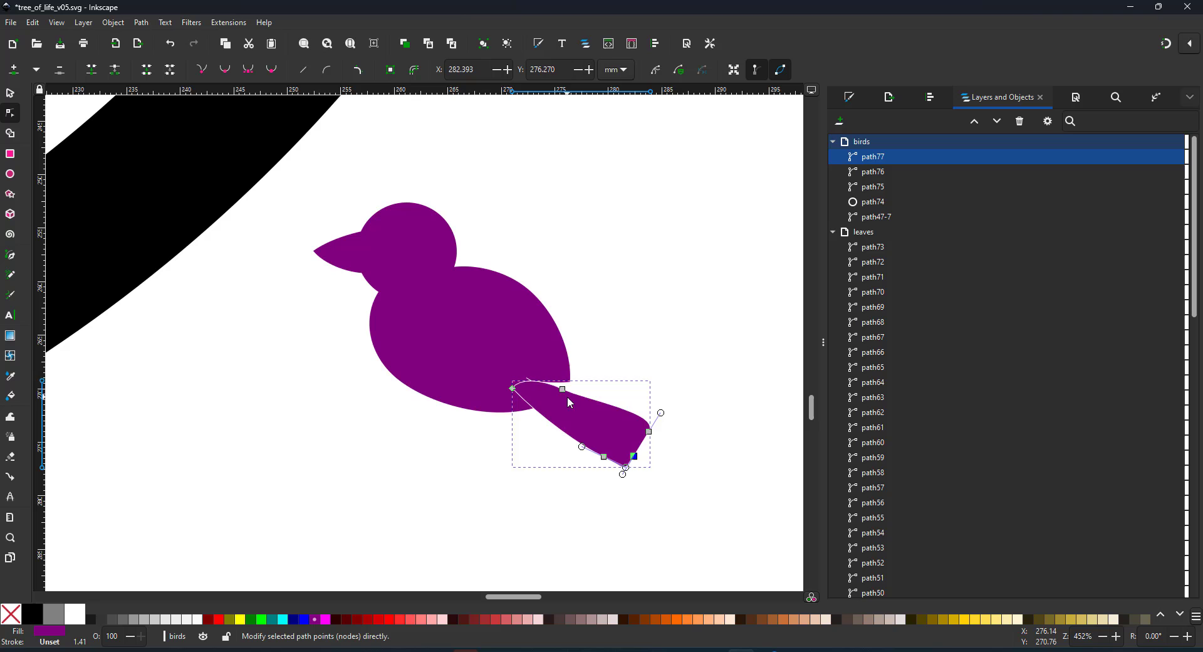
{"action": "left_click_drag", "start_coordinate": [562, 389], "coordinate": [534, 382]}
{"action": "left_click", "coordinate": [627, 368]}
{"action": "left_click", "coordinate": [10, 93]}
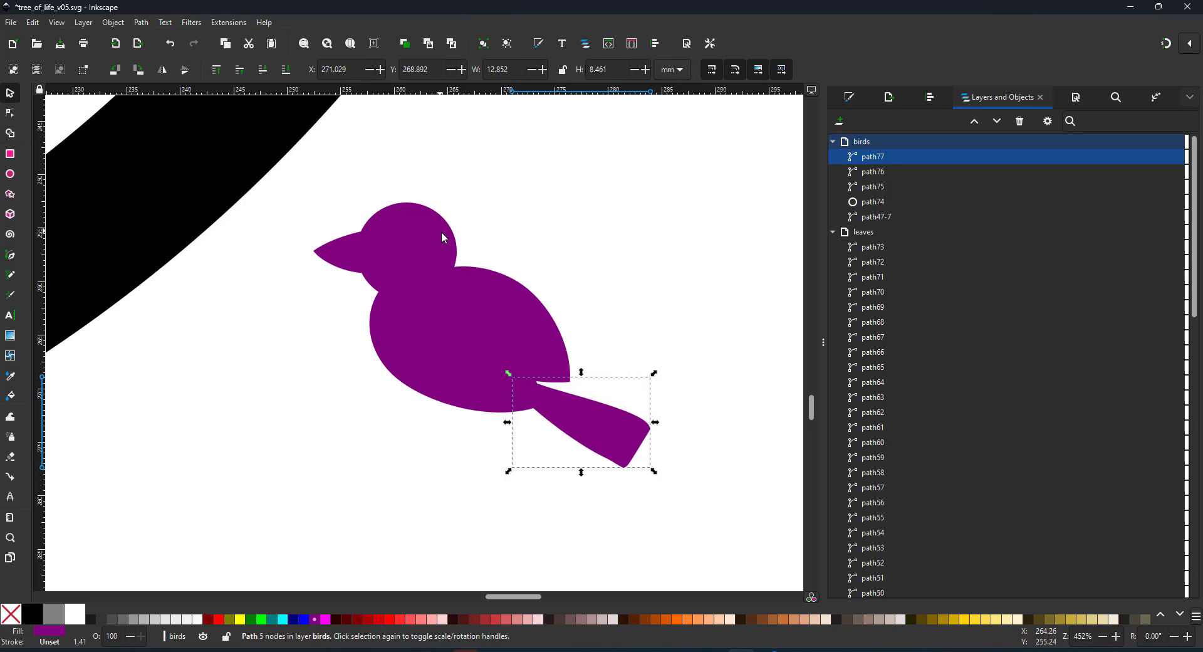
Step: Duplicate the head circle, fill it white, and shrink it to about 2.8 mm inside the head as an eye
{"action": "left_click", "coordinate": [441, 232]}
{"action": "key", "text": "ctrl+d"}
{"action": "left_click", "coordinate": [198, 619]}
{"action": "left_click_drag", "start_coordinate": [461, 199], "coordinate": [396, 255]}
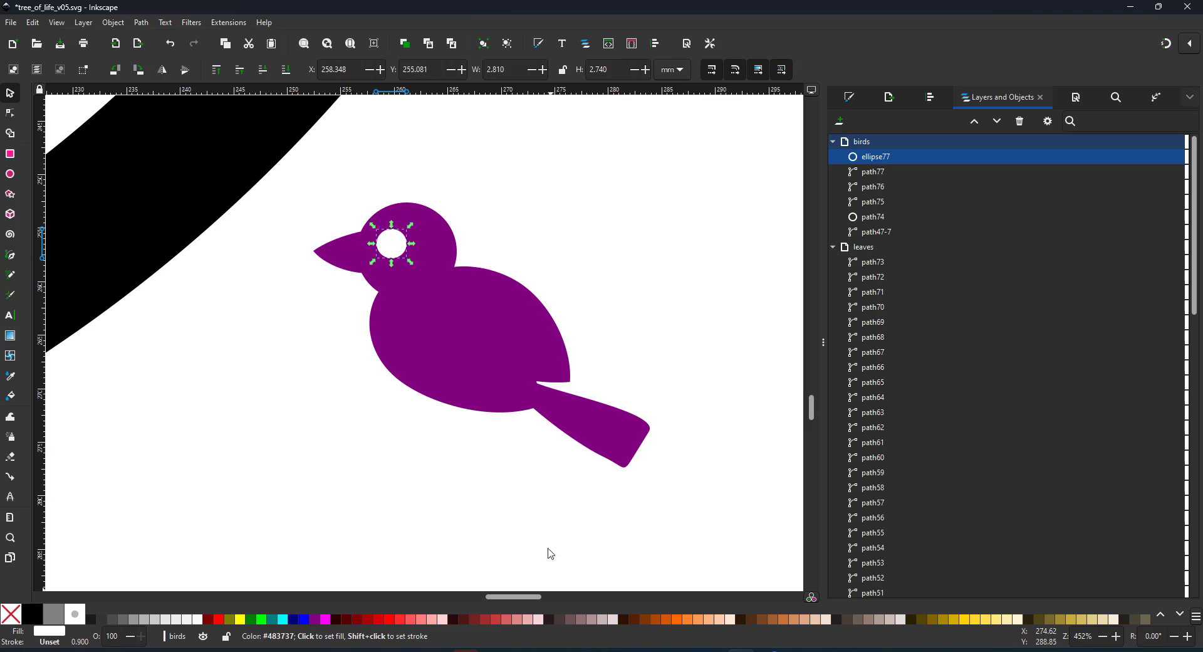
Step: Move the tail further into the body and pull its outer end nodes outwards to lengthen it
{"action": "left_click_drag", "start_coordinate": [590, 429], "coordinate": [582, 422]}
{"action": "key", "text": "v"}
{"action": "key", "text": "ctrl+z"}
{"action": "left_click", "coordinate": [10, 114]}
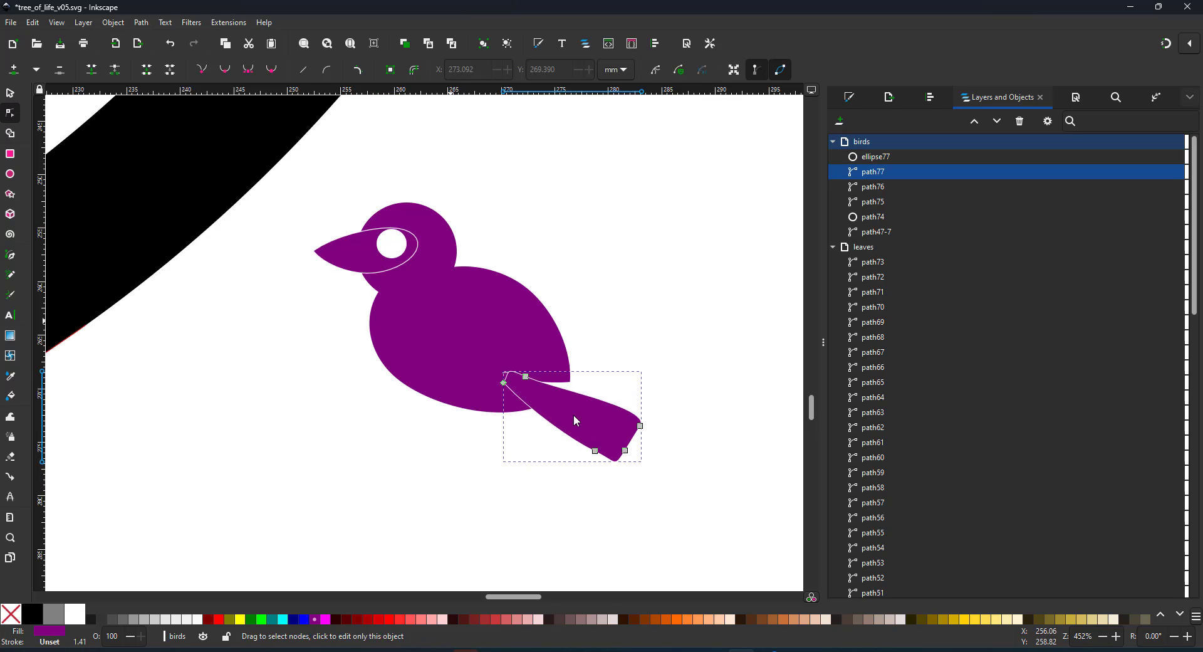
{"action": "left_click_drag", "start_coordinate": [673, 413], "coordinate": [547, 474]}
{"action": "left_click_drag", "start_coordinate": [626, 454], "coordinate": [658, 486]}
Step: Duplicate the upper body shape in white and fit it beneath the wing as a thin crescent along its lower edge
{"action": "left_click", "coordinate": [506, 319]}
{"action": "left_click", "coordinate": [519, 343], "text": "alt"}
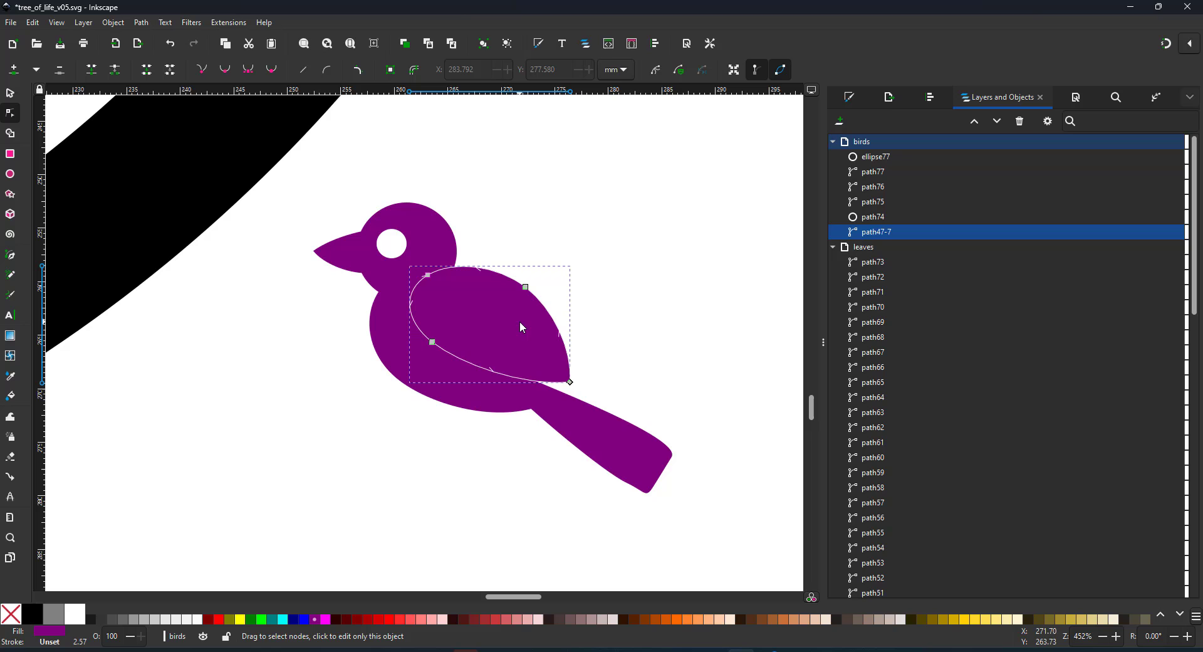
{"action": "key", "text": "ctrl+d"}
{"action": "left_click", "coordinate": [197, 619]}
{"action": "left_click", "coordinate": [10, 93]}
{"action": "left_click_drag", "start_coordinate": [526, 317], "coordinate": [543, 337]}
{"action": "key", "text": "Page_Down"}
{"action": "key", "text": "Page_Down"}
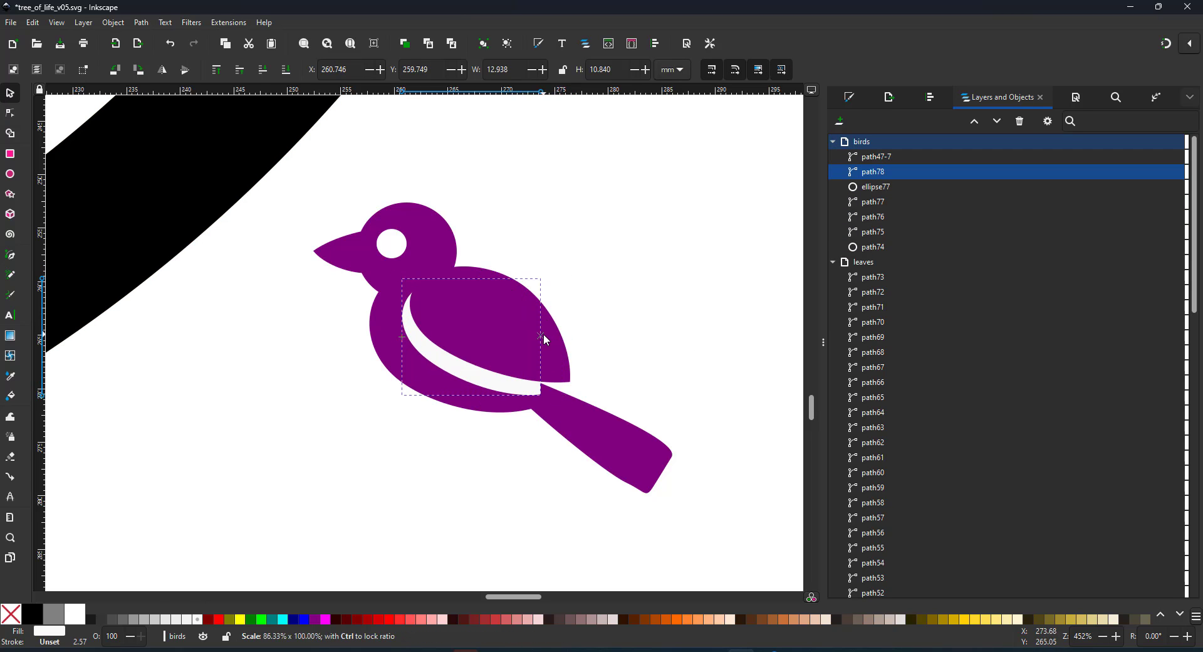
{"action": "key", "text": "n"}
{"action": "left_click_drag", "start_coordinate": [541, 394], "coordinate": [586, 358]}
Step: Reshape the belly's nodes so it joins the tail and curves smoothly along the underside
{"action": "left_click", "coordinate": [536, 401]}
{"action": "left_click", "coordinate": [539, 406]}
{"action": "key", "text": "ctrl+z"}
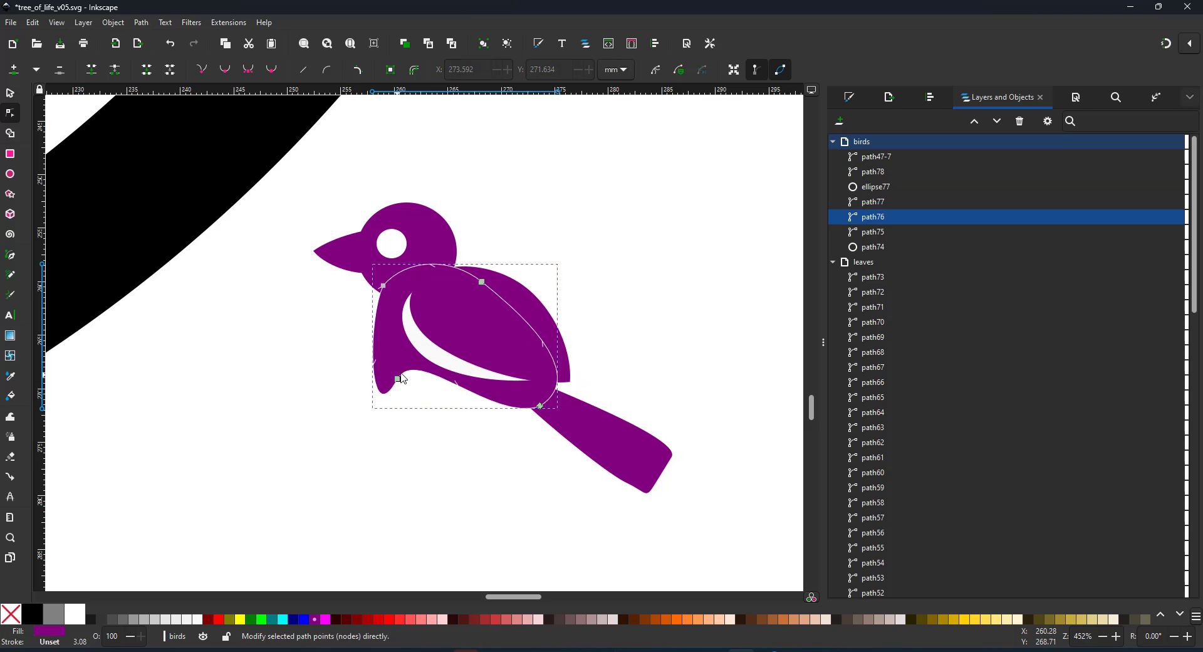
{"action": "left_click_drag", "start_coordinate": [400, 381], "coordinate": [407, 397]}
{"action": "left_click", "coordinate": [10, 92]}
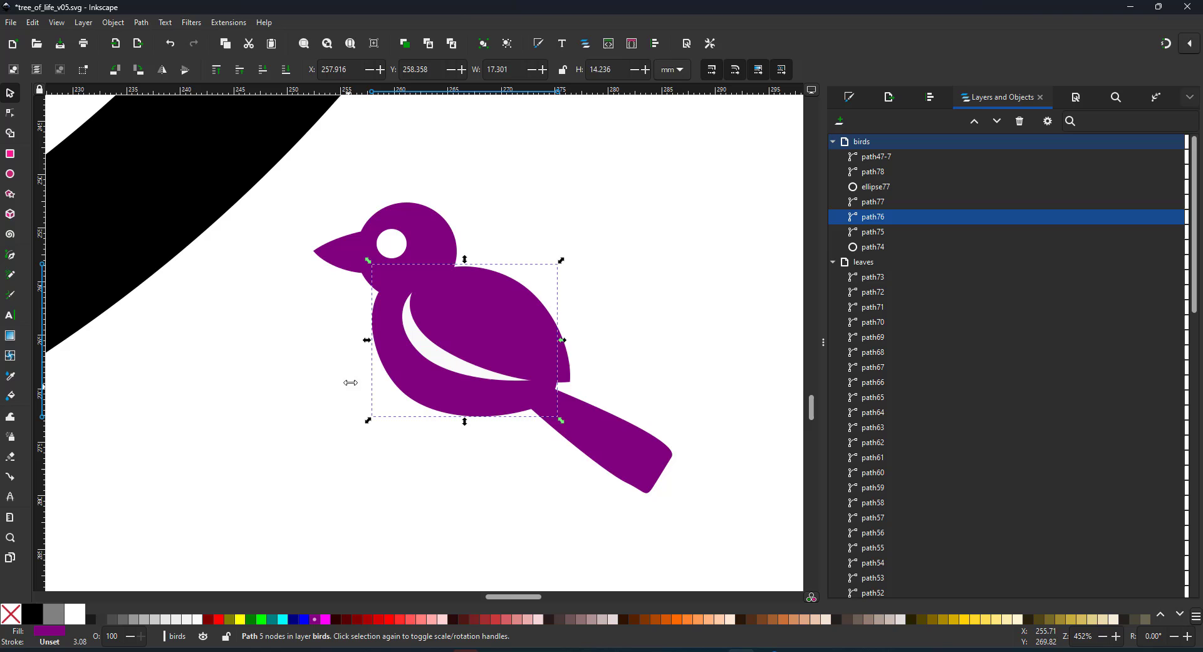
Step: Cut the white wing crescent out of the belly and the white eye out of the head using Difference
{"action": "left_click", "coordinate": [425, 342]}
{"action": "left_click", "coordinate": [448, 415], "text": "shift"}
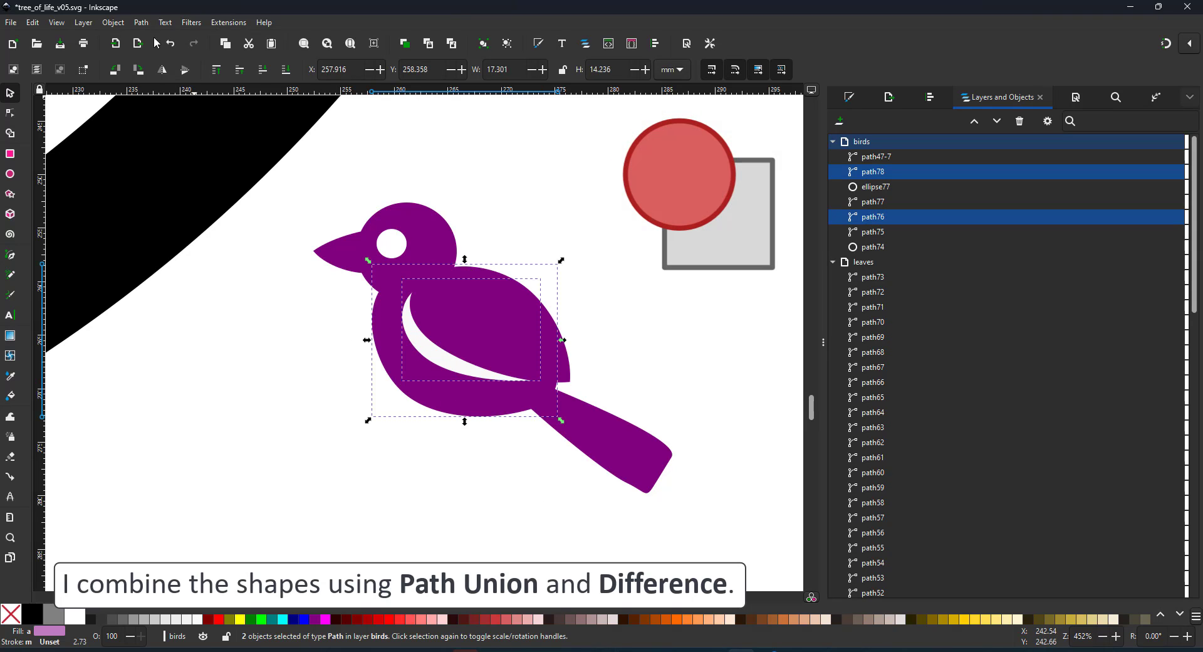
{"action": "left_click", "coordinate": [141, 23]}
{"action": "left_click", "coordinate": [161, 104]}
{"action": "left_click", "coordinate": [397, 241]}
{"action": "left_click", "coordinate": [426, 233], "text": "shift"}
{"action": "left_click", "coordinate": [141, 23]}
{"action": "left_click", "coordinate": [161, 101]}
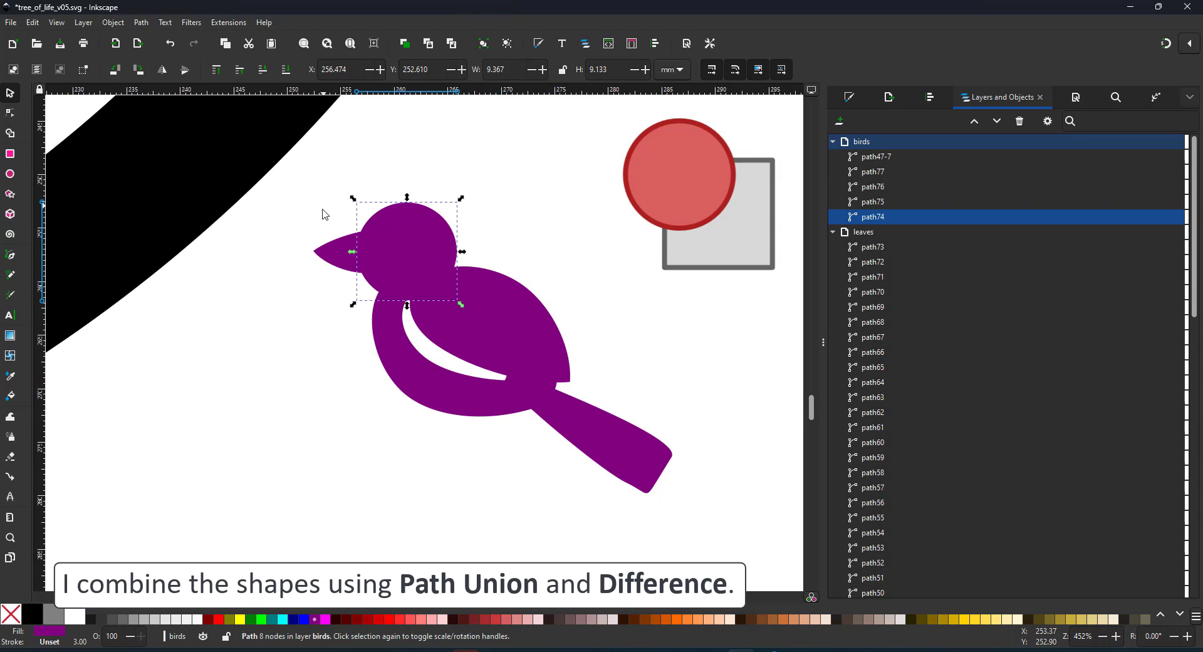
Step: Adjust the nodes of the beak where it joins the head
{"action": "left_click", "coordinate": [355, 252]}
{"action": "double_click", "coordinate": [355, 252]}
{"action": "key", "text": "Delete"}
{"action": "left_click_drag", "start_coordinate": [377, 215], "coordinate": [371, 263]}
{"action": "key", "text": "ctrl+z"}
{"action": "double_click", "coordinate": [366, 230]}
Step: Merge all the bird's shapes into a single path using Union
{"action": "key", "text": "s"}
{"action": "left_click_drag", "start_coordinate": [313, 185], "coordinate": [624, 463]}
{"action": "left_click", "coordinate": [141, 21]}
{"action": "left_click", "coordinate": [161, 83]}
{"action": "key", "text": "5"}
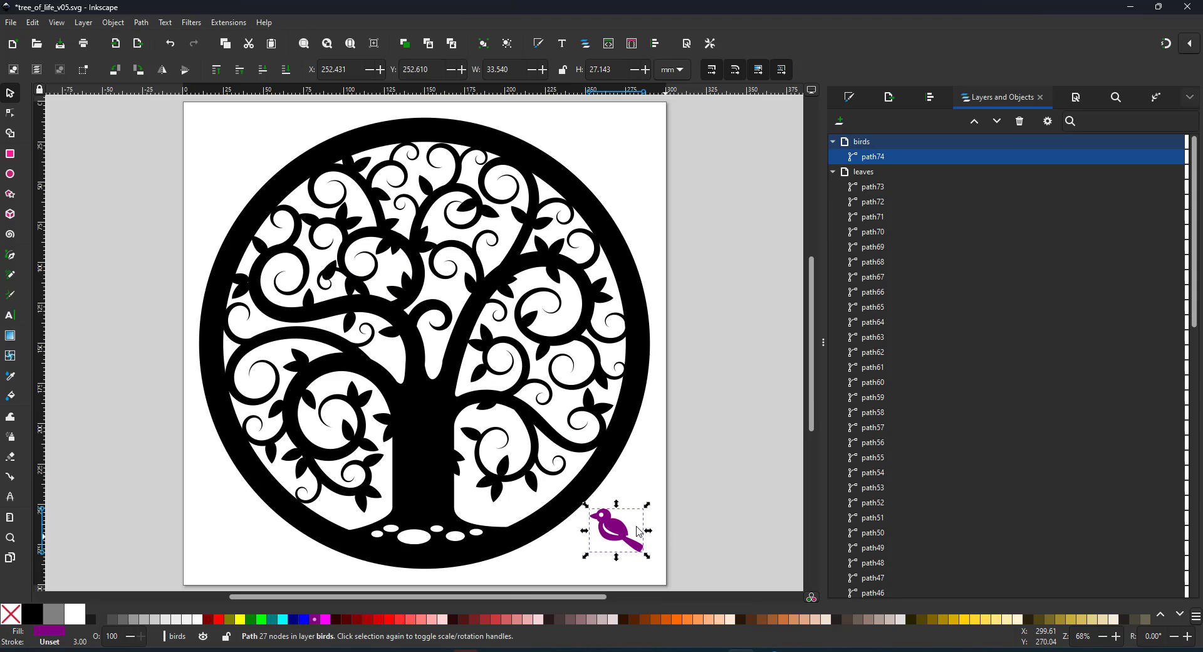
Step: Scale the bird to about 27.7 × 24 mm and perch it on the small curl above the trunk's fork
{"action": "left_click_drag", "start_coordinate": [598, 512], "coordinate": [476, 317]}
{"action": "scroll", "coordinate": [431, 306], "scroll_direction": "up", "scroll_amount": 4}
{"action": "scroll", "coordinate": [430, 420], "scroll_direction": "up", "scroll_amount": 3}
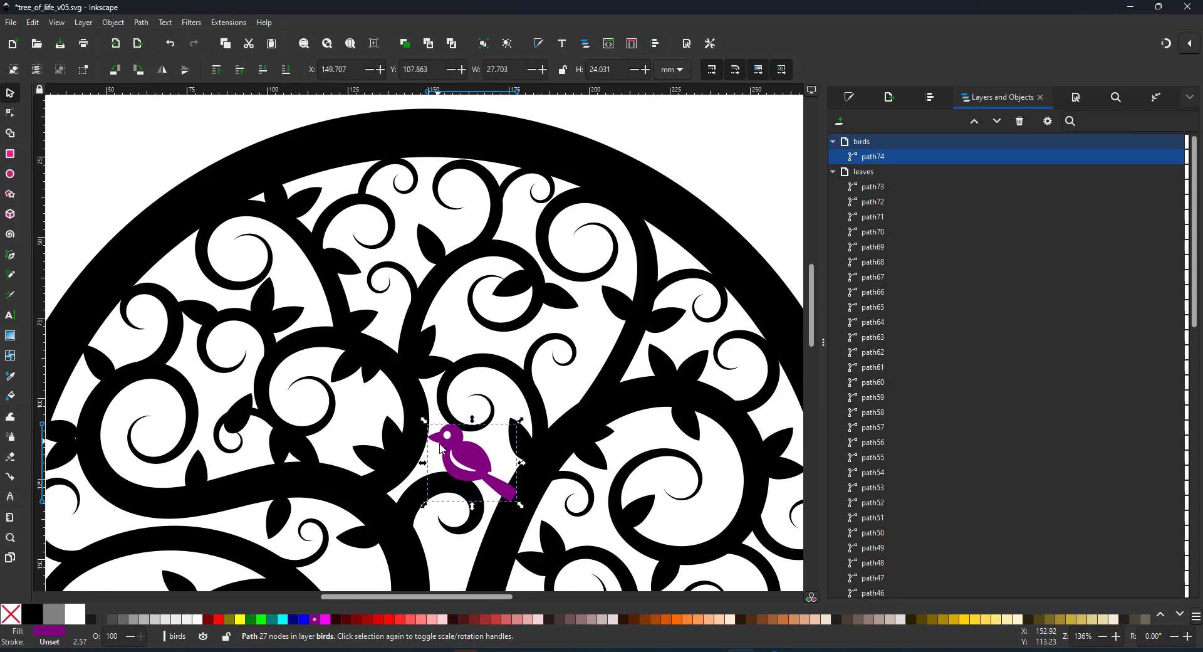
{"action": "left_click_drag", "start_coordinate": [448, 397], "coordinate": [460, 402]}
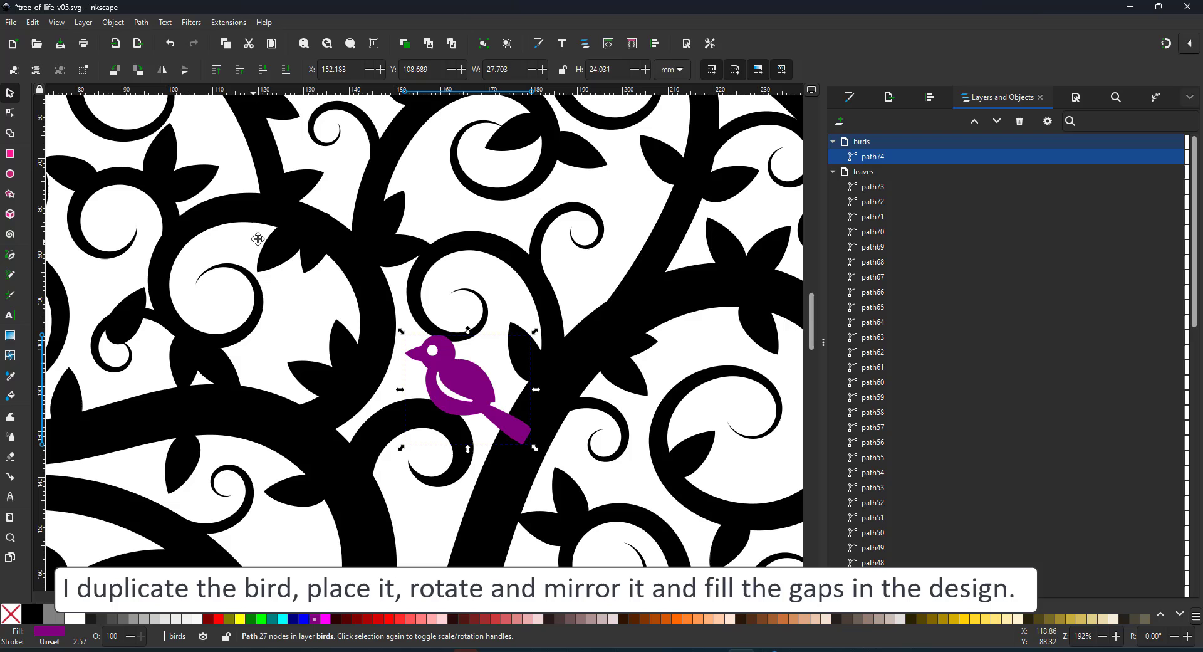
Step: Adjust the hanging leaf in the large curl left of the bird and delete the two leaves at its lower inner edge
{"action": "left_click_drag", "start_coordinate": [305, 262], "coordinate": [303, 268]}
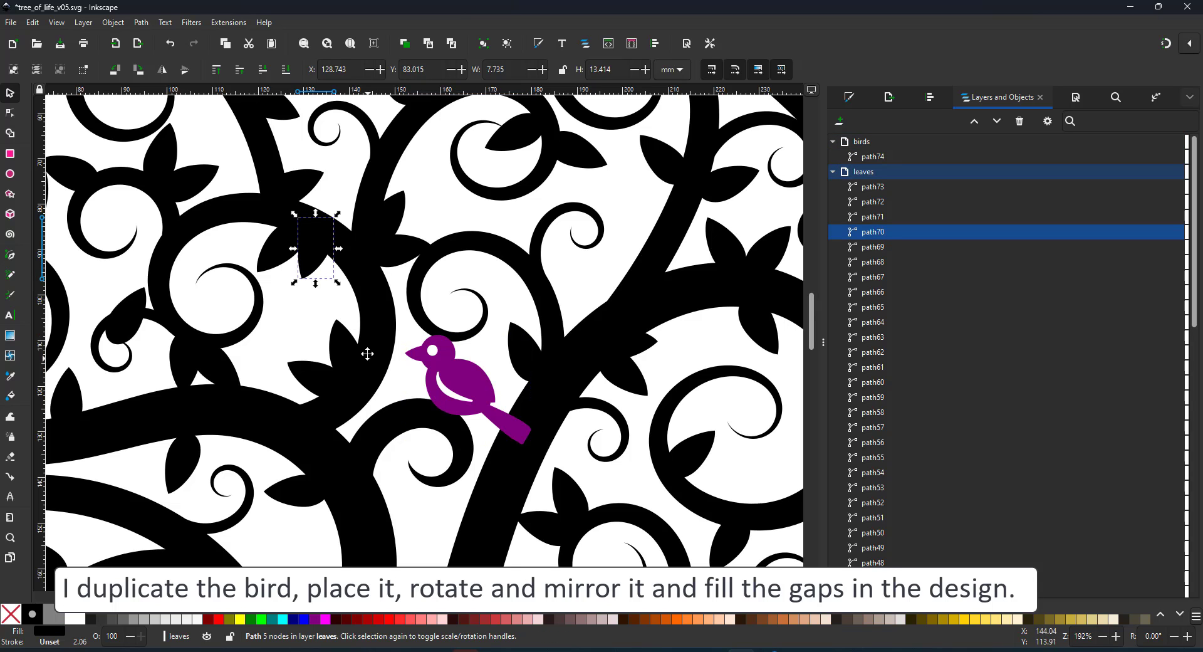
{"action": "left_click", "coordinate": [348, 355]}
{"action": "key", "text": "Delete"}
{"action": "left_click", "coordinate": [315, 377]}
{"action": "key", "text": "Delete"}
Step: Duplicate the bird, mirror it horizontally, place it on the left branch facing the first bird, and select both birds
{"action": "left_click_drag", "start_coordinate": [445, 376], "coordinate": [271, 370]}
{"action": "key", "text": "h"}
{"action": "left_click", "coordinate": [271, 370]}
{"action": "left_click_drag", "start_coordinate": [351, 329], "coordinate": [448, 369]}
{"action": "scroll", "coordinate": [370, 370], "scroll_direction": "down", "scroll_amount": 5}
{"action": "left_click", "coordinate": [542, 213], "text": "shift"}
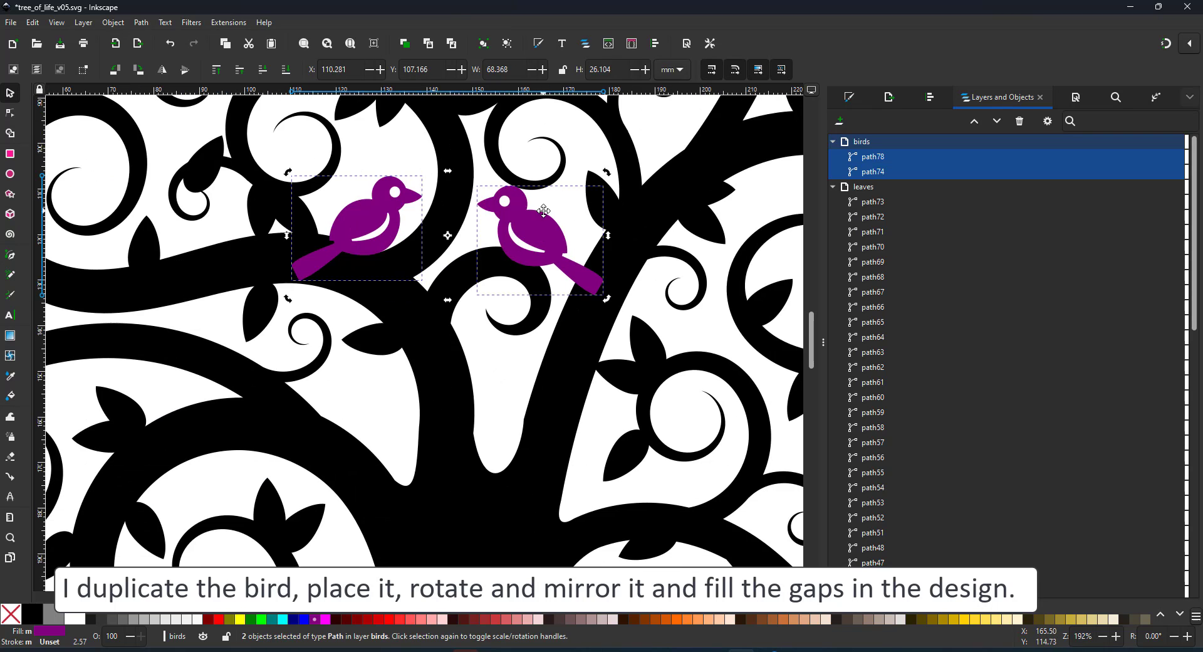
Step: Fill both birds with black and place a duplicate of the right-facing bird in the curl near the ring's left edge
{"action": "left_click", "coordinate": [37, 611]}
{"action": "scroll", "coordinate": [439, 292], "scroll_direction": "left", "scroll_amount": 4}
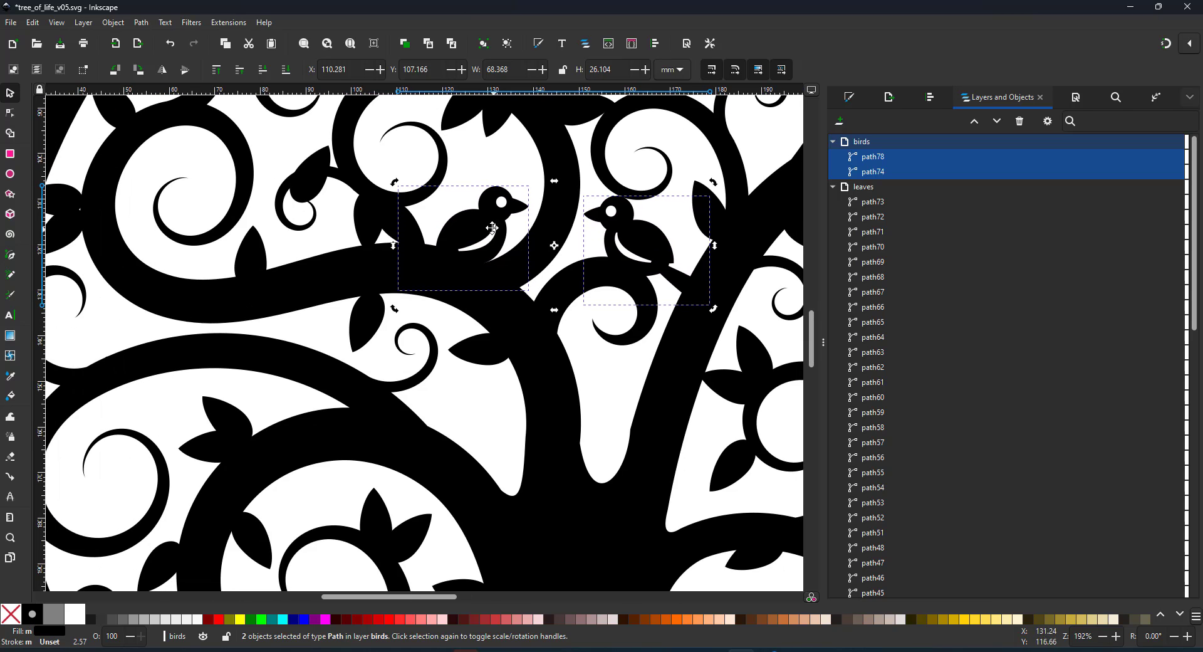
{"action": "left_click", "coordinate": [487, 217]}
{"action": "key", "text": "ctrl+d"}
{"action": "left_click_drag", "start_coordinate": [472, 236], "coordinate": [88, 514]}
{"action": "left_click_drag", "start_coordinate": [108, 535], "coordinate": [307, 420]}
{"action": "scroll", "coordinate": [347, 412], "scroll_direction": "down", "scroll_amount": 3}
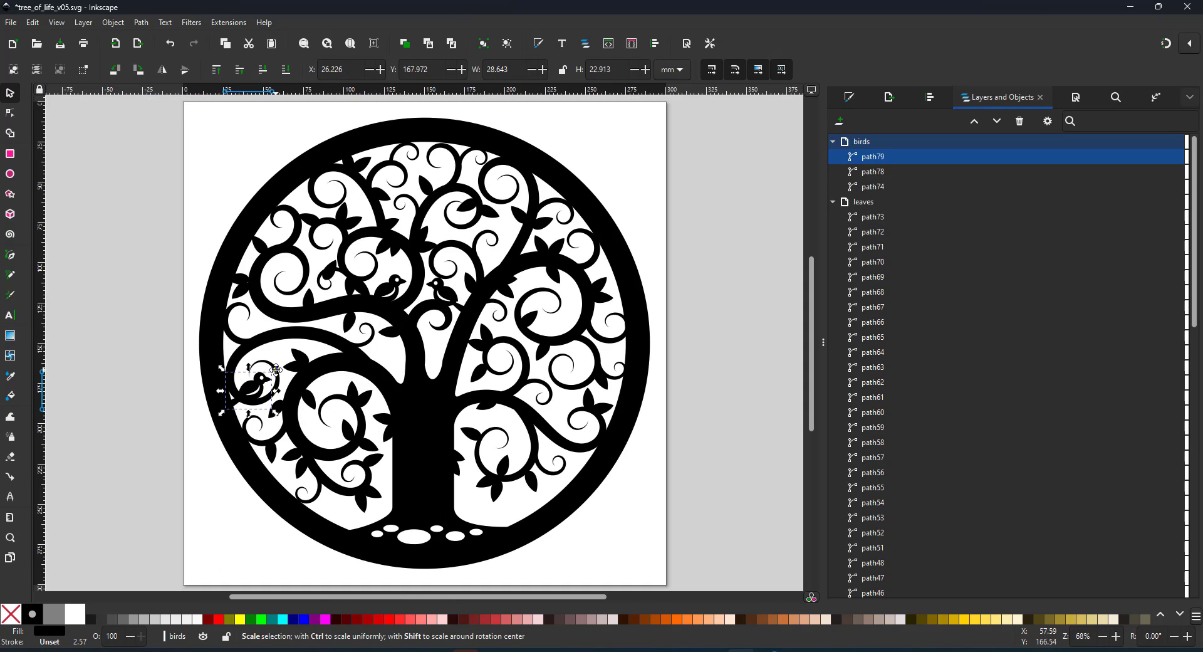
Step: Place a horizontally mirrored copy of the bird in the large right curl and move the leaf below it to the lower right branch
{"action": "left_click_drag", "start_coordinate": [275, 369], "coordinate": [272, 365]}
{"action": "key", "text": "ctrl+z"}
{"action": "left_click", "coordinate": [270, 380]}
{"action": "left_click_drag", "start_coordinate": [255, 387], "coordinate": [574, 374]}
{"action": "key", "text": "ctrl+d"}
{"action": "key", "text": "h"}
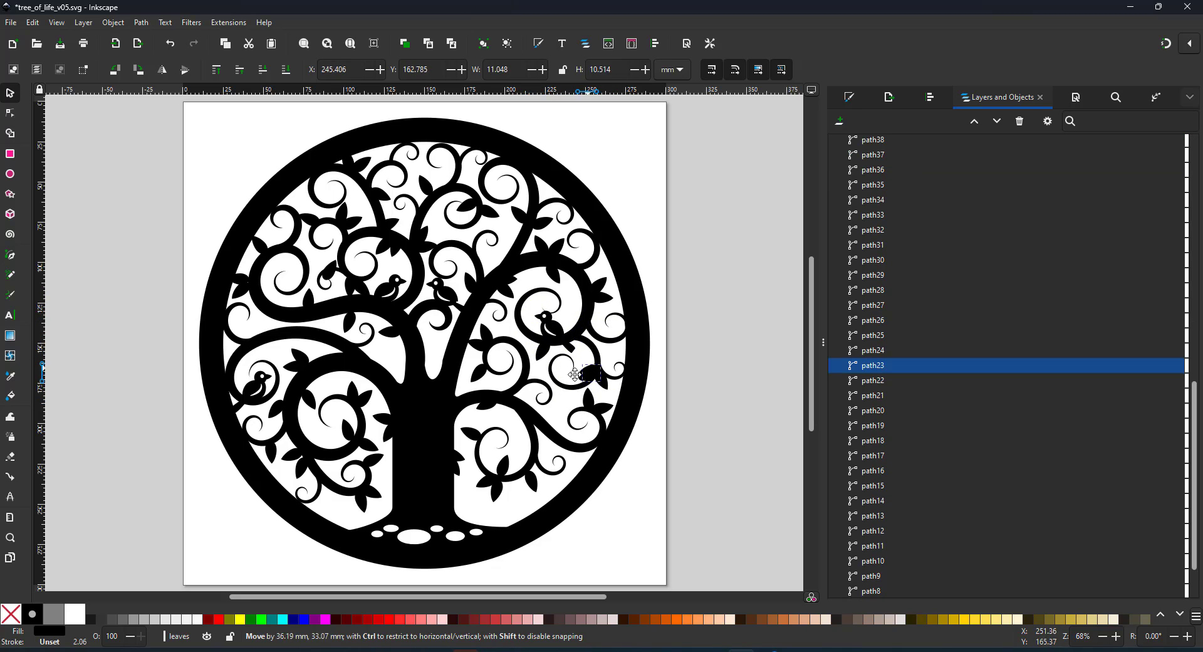
{"action": "left_click_drag", "start_coordinate": [556, 416], "coordinate": [555, 415]}
{"action": "key", "text": "Escape"}
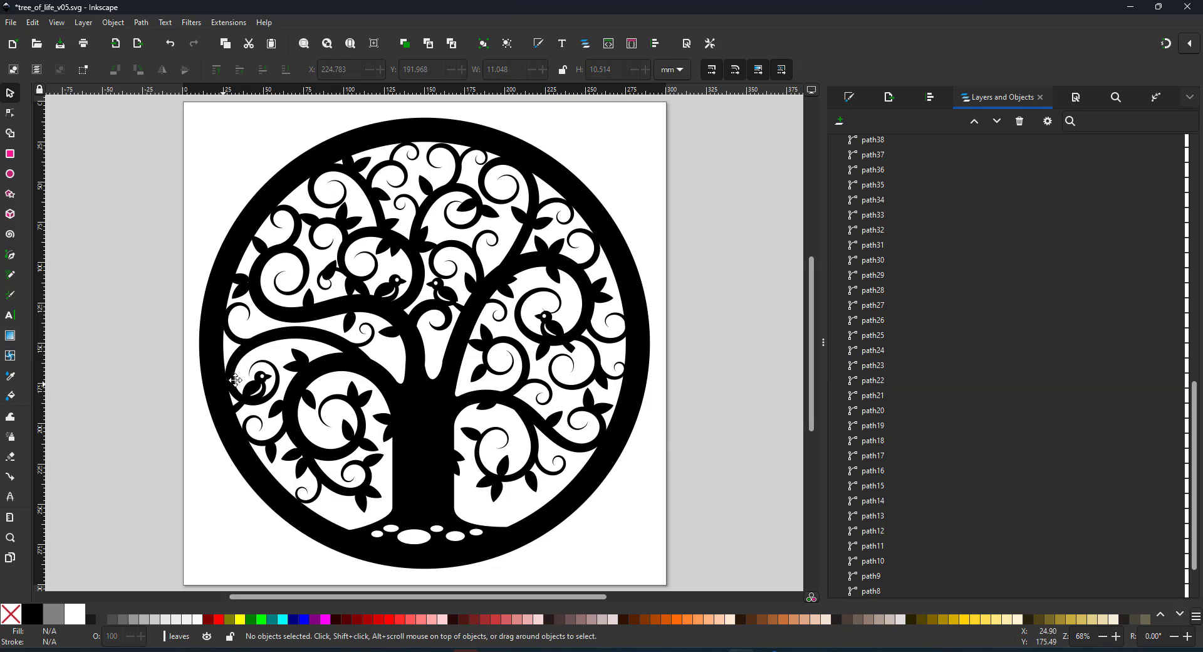
Step: Place another right-facing bird, about 31.7 × 16.9 mm with its tail nearly level, on the small curl in the upper right of the tree
{"action": "left_click_drag", "start_coordinate": [235, 380], "coordinate": [516, 214]}
{"action": "left_click", "coordinate": [494, 218]}
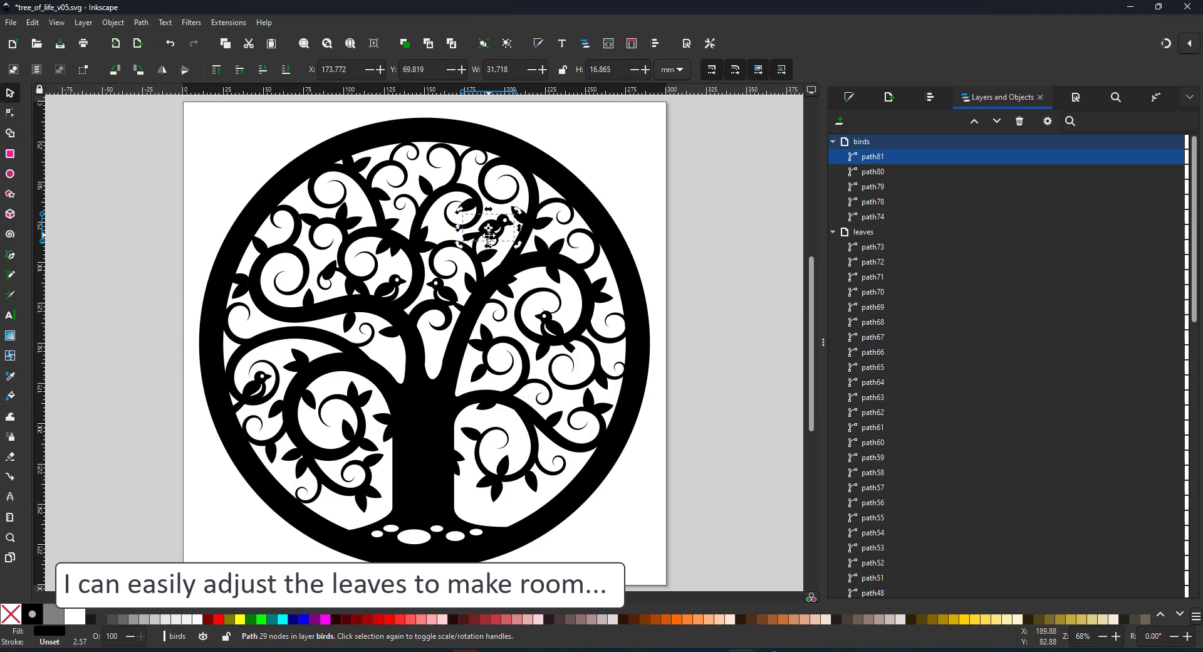
{"action": "key", "text": "z"}
{"action": "left_click", "coordinate": [493, 221]}
{"action": "left_click", "coordinate": [493, 222]}
{"action": "left_click", "coordinate": [493, 221]}
{"action": "key", "text": "h"}
{"action": "key", "text": "h"}
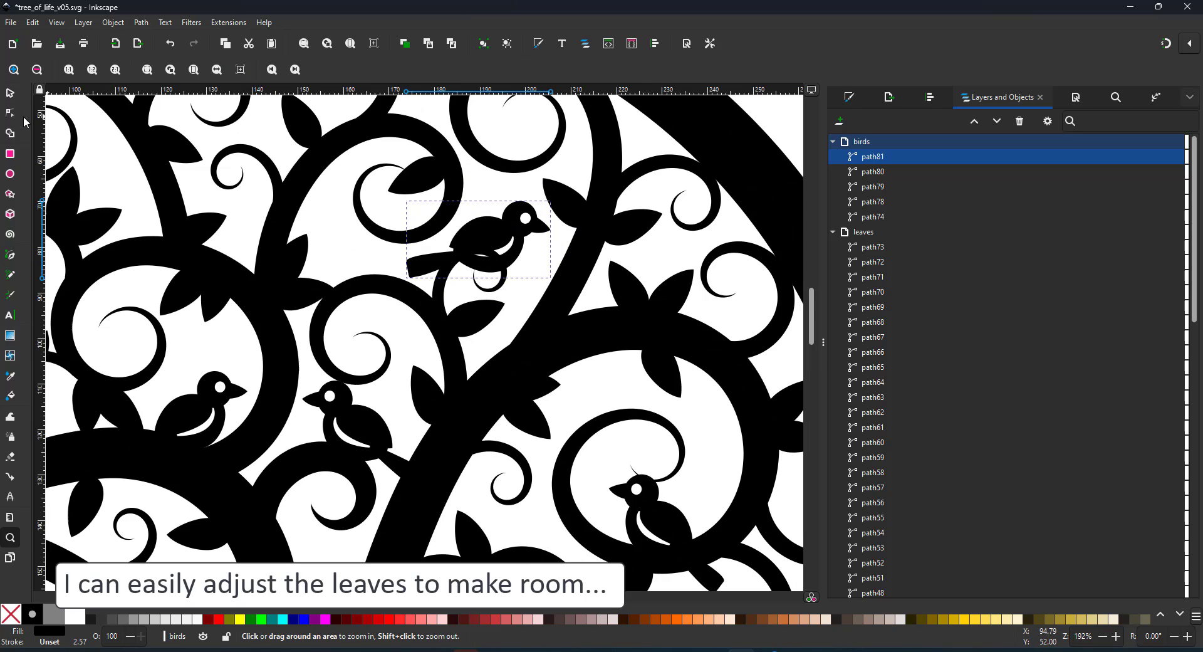
{"action": "left_click", "coordinate": [7, 96]}
{"action": "left_click_drag", "start_coordinate": [496, 225], "coordinate": [499, 213]}
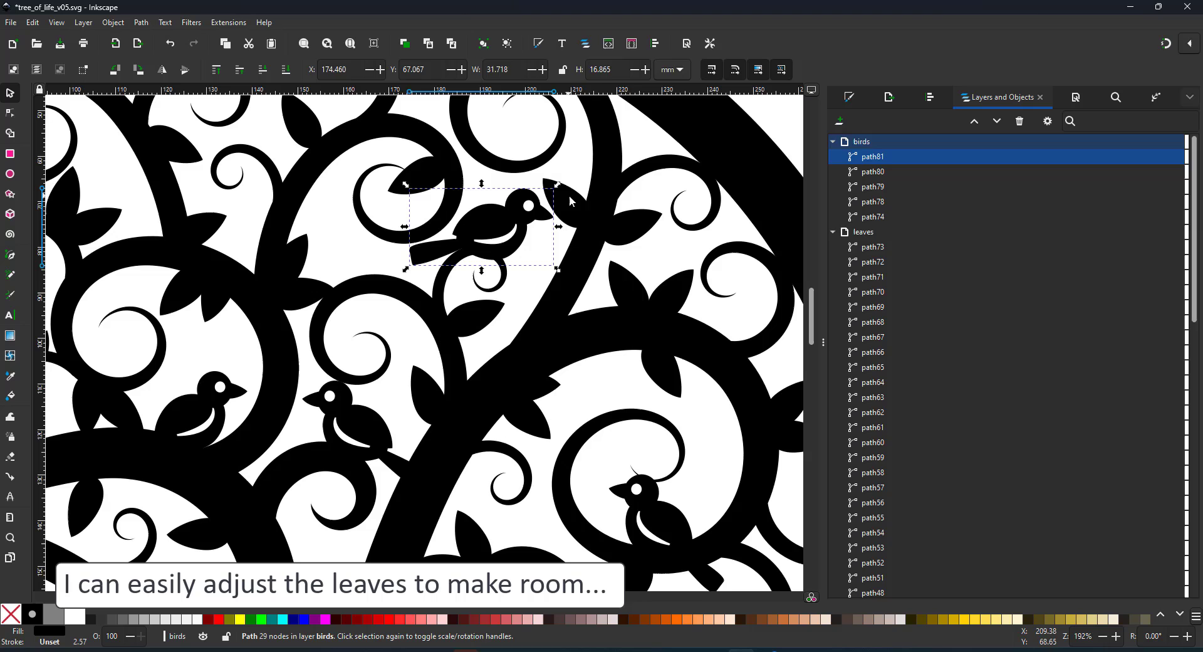
Step: Move the two leaves on either side of the upper bird away to make room for it, and save the drawing
{"action": "left_click_drag", "start_coordinate": [571, 201], "coordinate": [561, 245]}
{"action": "left_click_drag", "start_coordinate": [415, 187], "coordinate": [418, 210]}
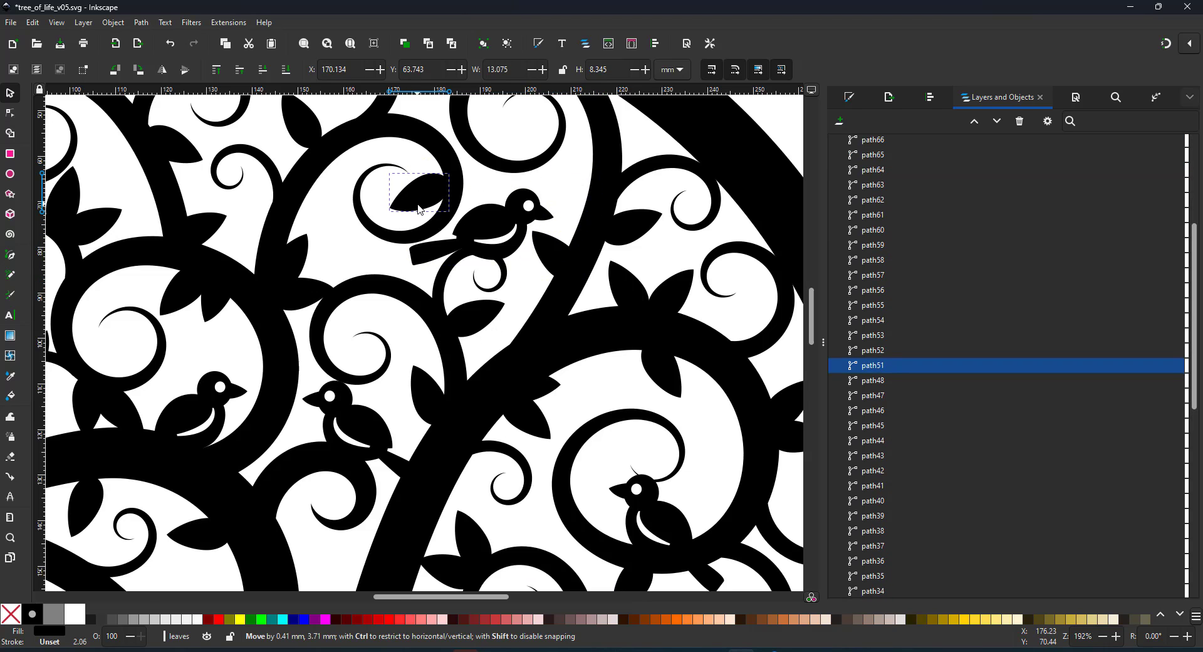
{"action": "key", "text": "5"}
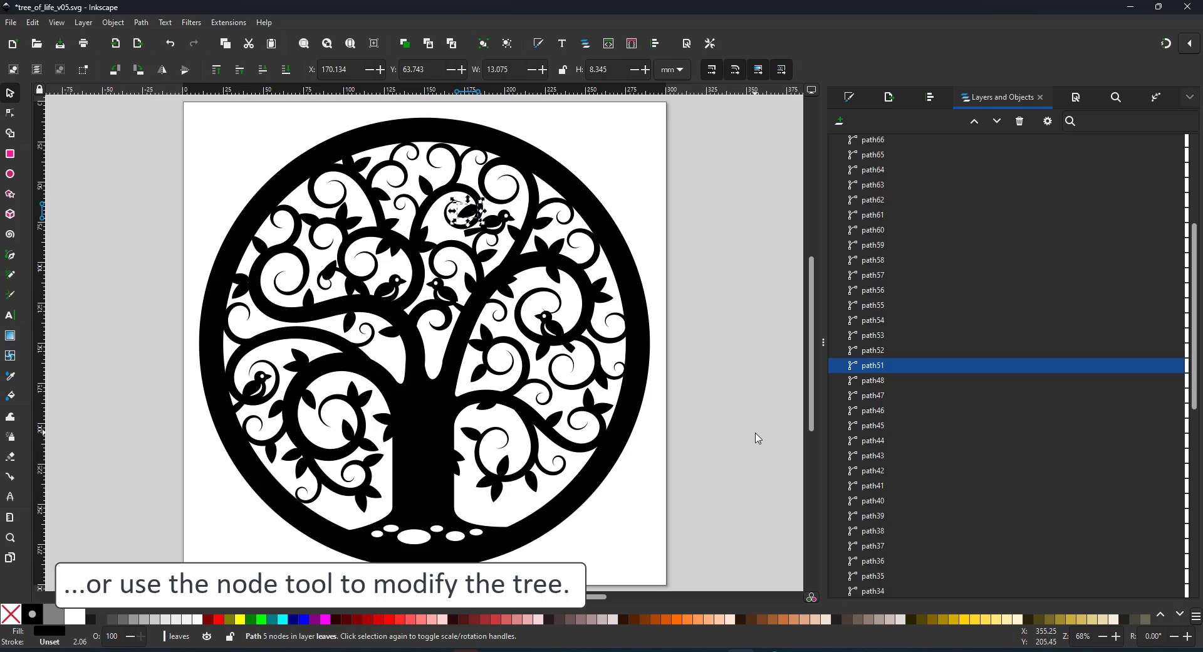
{"action": "left_click", "coordinate": [726, 432]}
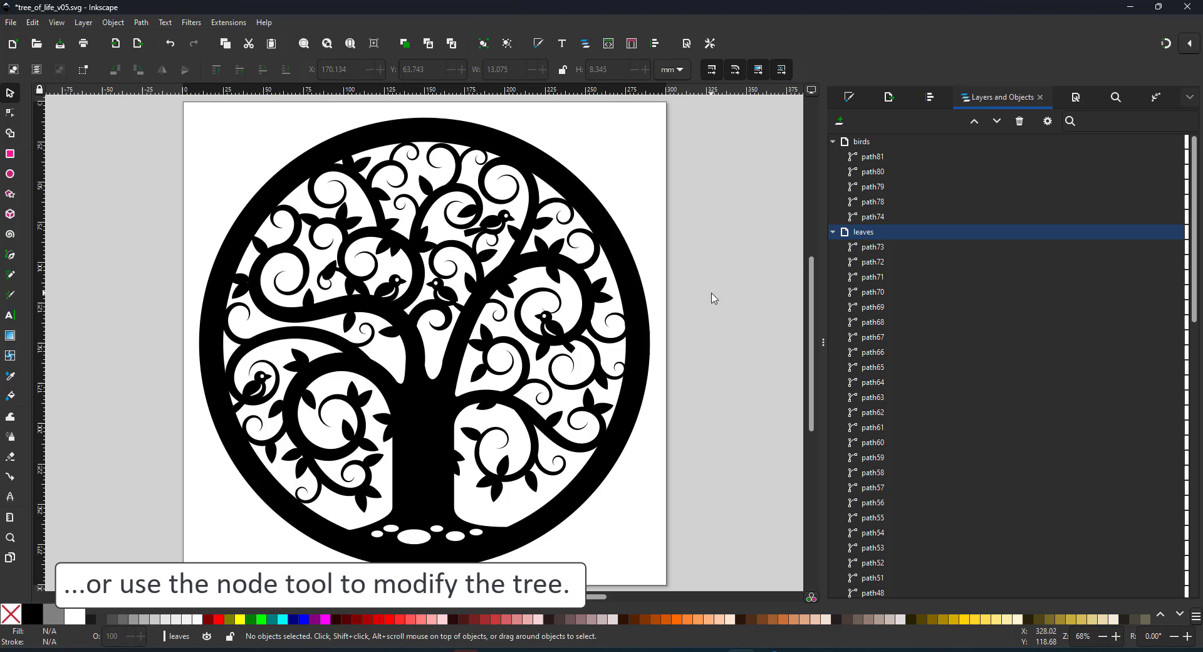
{"action": "key", "text": "ctrl+s"}
Step: Delete the end nodes of the large right curl to shorten it so it no longer touches the bird's head
{"action": "key", "text": "z"}
{"action": "left_click", "coordinate": [563, 319]}
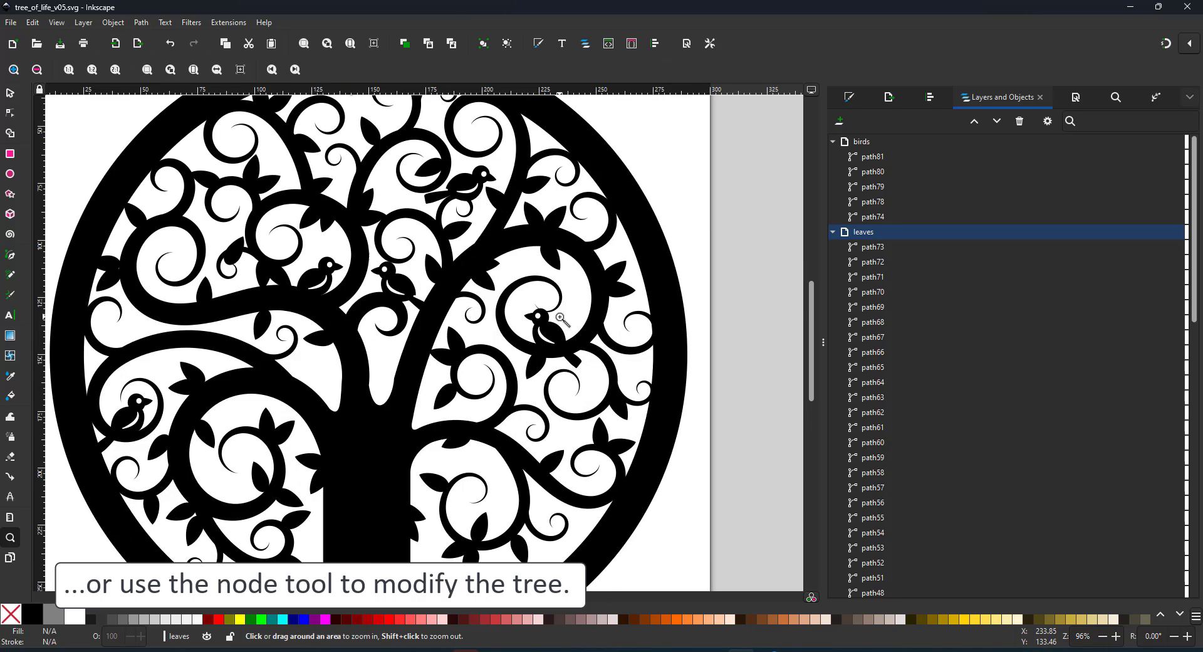
{"action": "left_click", "coordinate": [563, 319]}
{"action": "left_click", "coordinate": [563, 318]}
{"action": "left_click", "coordinate": [562, 318]}
{"action": "left_click", "coordinate": [10, 112]}
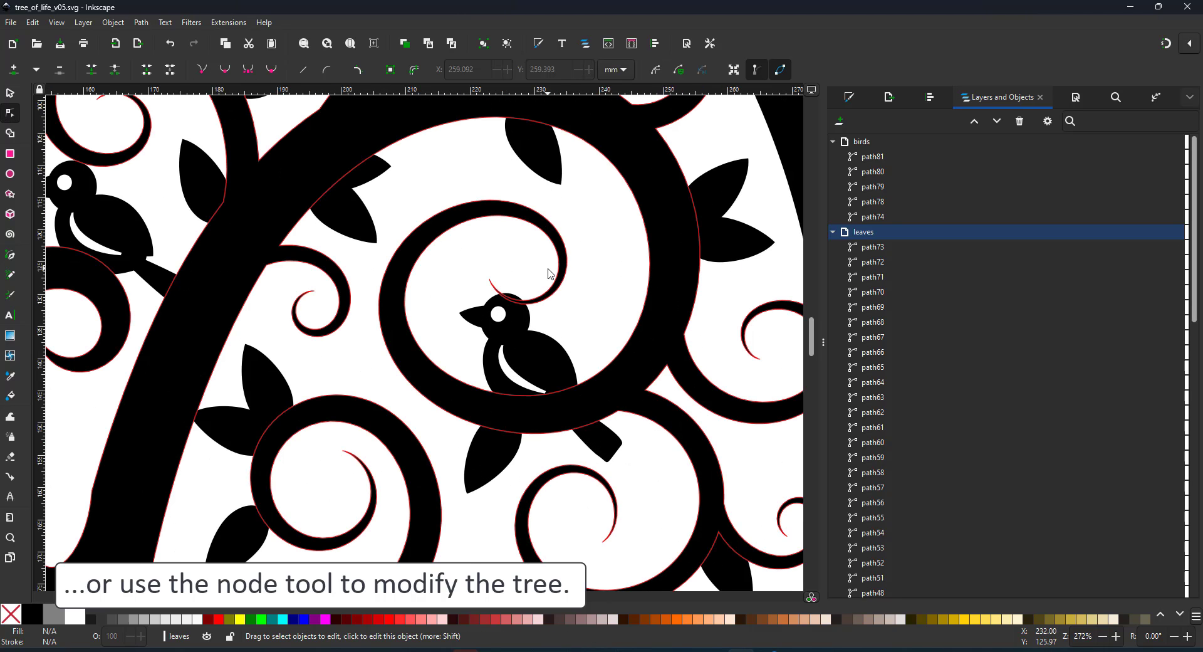
{"action": "left_click", "coordinate": [490, 285]}
{"action": "left_click", "coordinate": [490, 279]}
{"action": "key", "text": "Delete"}
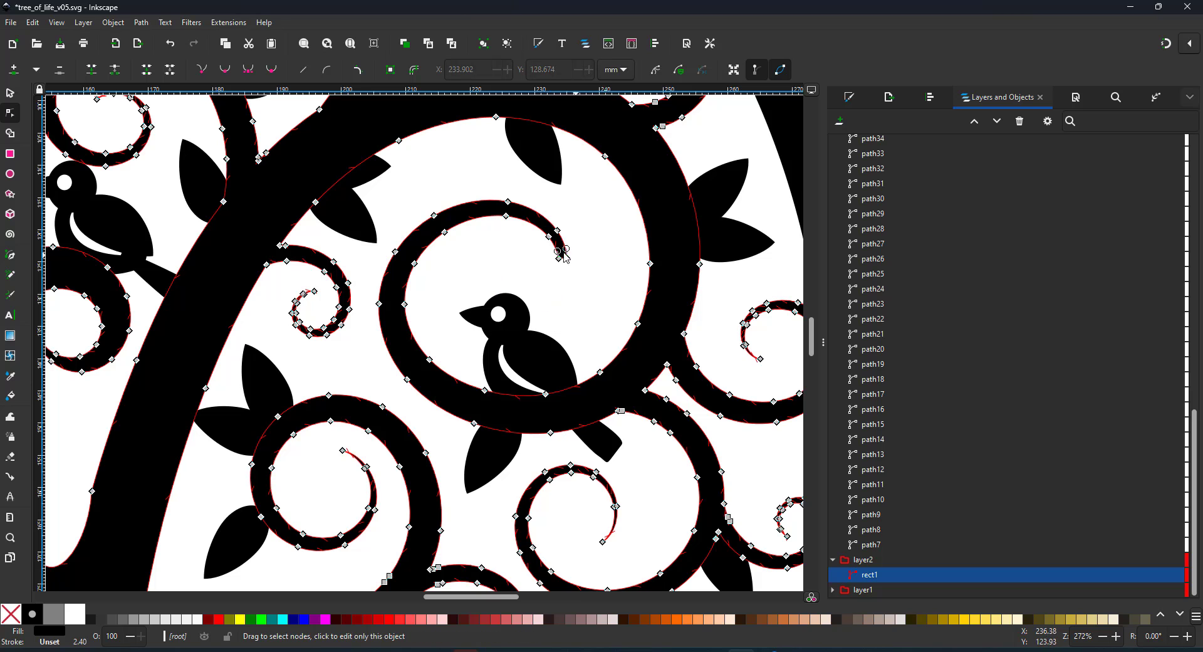
{"action": "left_click_drag", "start_coordinate": [562, 268], "coordinate": [562, 270]}
{"action": "key", "text": "Delete"}
{"action": "left_click", "coordinate": [571, 267]}
Step: Reshape the shortened end of the large right curl into a smooth pointed tip by adjusting its nodes and handles
{"action": "key", "text": "z"}
{"action": "triple_click", "coordinate": [567, 244]}
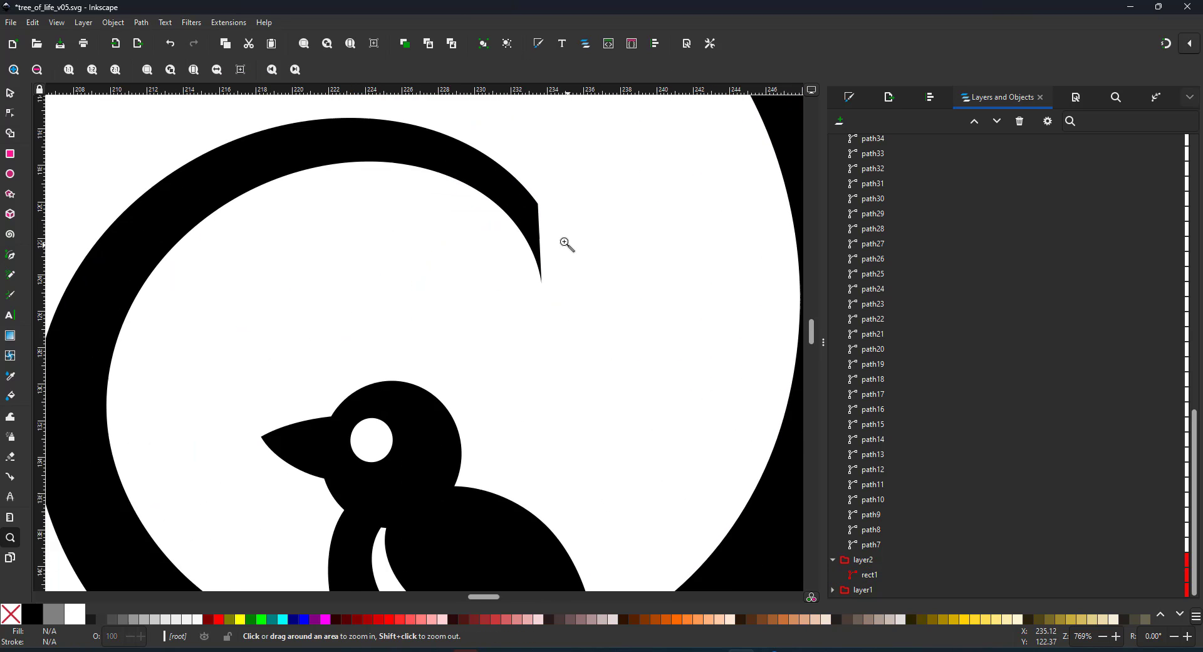
{"action": "key", "text": "a"}
{"action": "left_click", "coordinate": [79, 122]}
{"action": "left_click", "coordinate": [10, 112]}
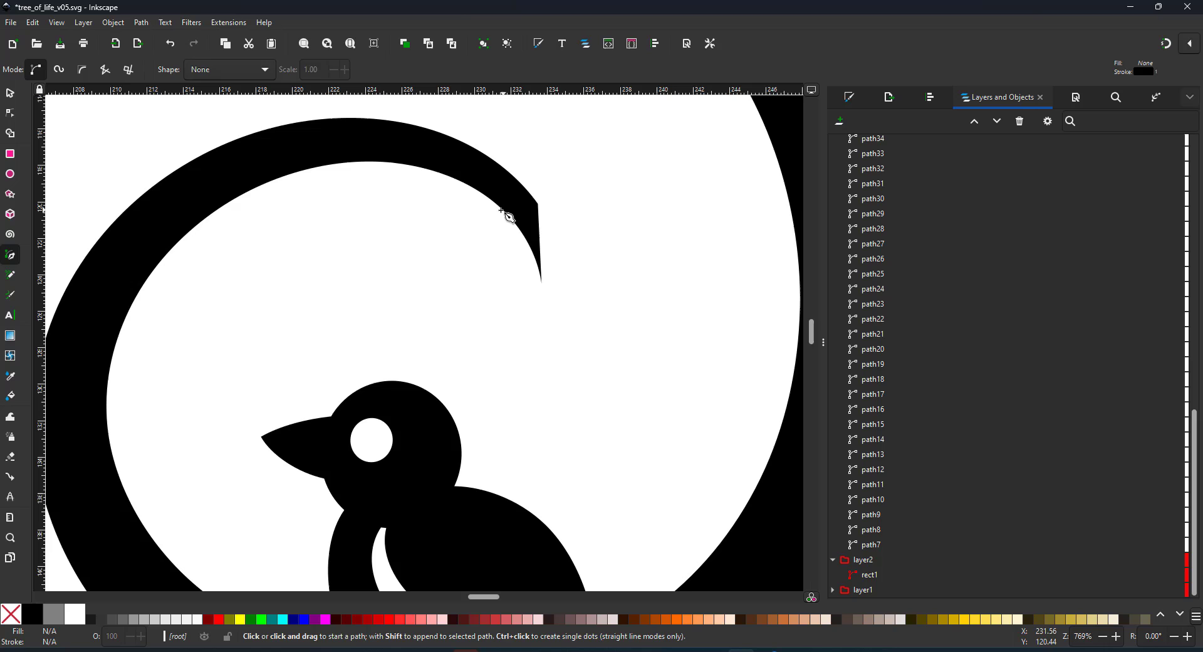
{"action": "left_click", "coordinate": [535, 212]}
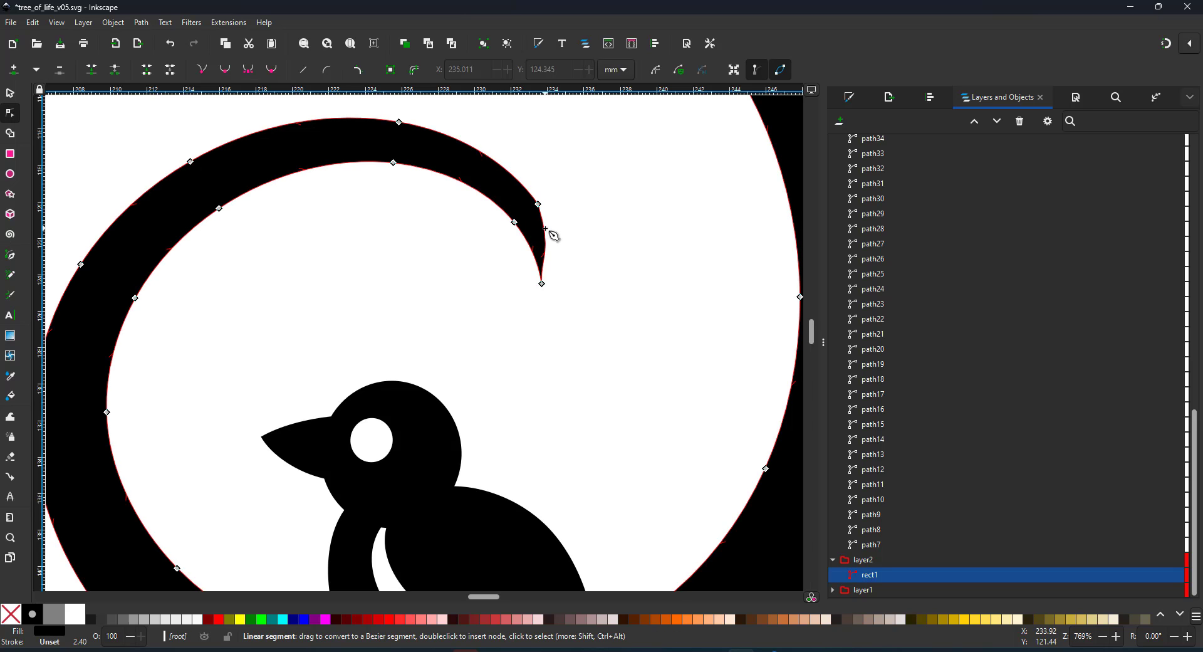
{"action": "mouse_move", "coordinate": [541, 289]}
{"action": "left_mouse_down"}
{"action": "mouse_move", "coordinate": [535, 320]}
{"action": "mouse_move", "coordinate": [555, 287]}
{"action": "mouse_move", "coordinate": [541, 267]}
{"action": "left_mouse_up"}
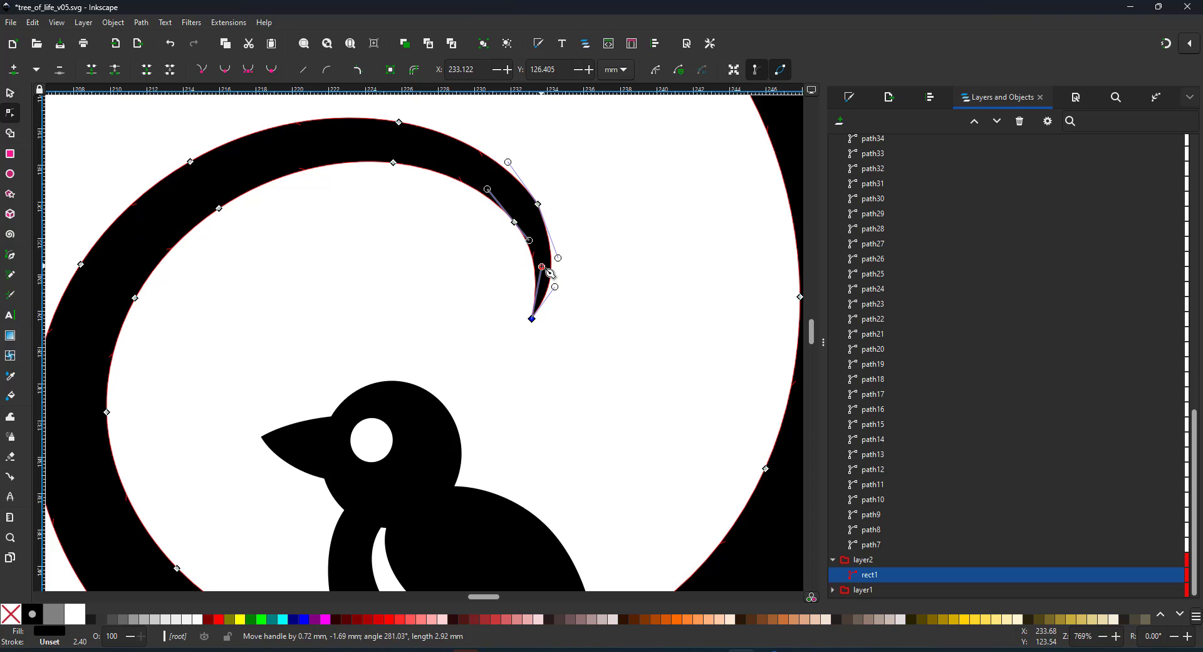
{"action": "left_click", "coordinate": [539, 203]}
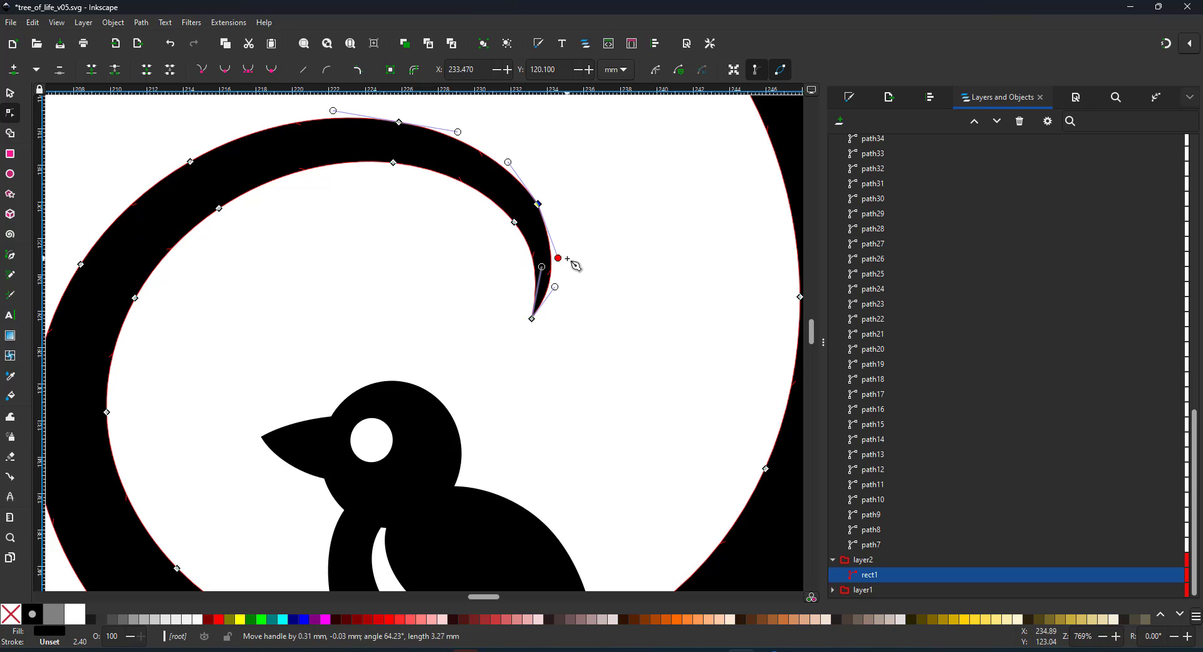
{"action": "key", "text": "5"}
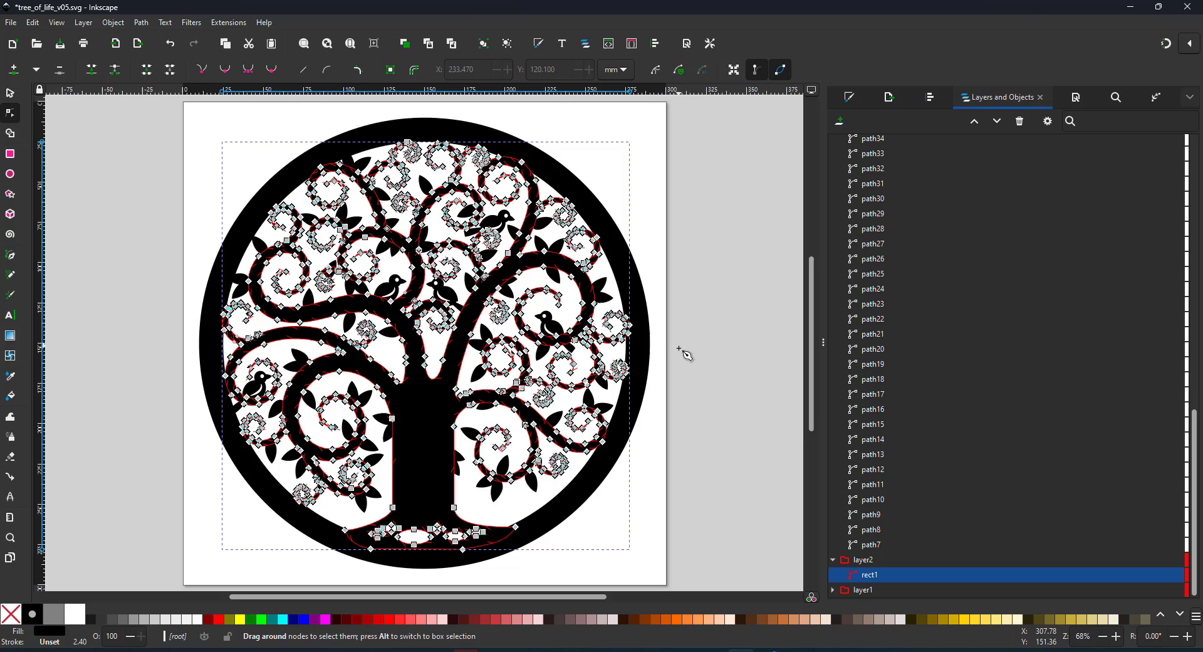
{"action": "left_click", "coordinate": [677, 343]}
Step: Shift the bird inside the large right curl and add a rotated duplicate leaf, about 11.9 × 9.7 mm, on the curl beside it
{"action": "scroll", "coordinate": [546, 344], "scroll_direction": "up", "scroll_amount": 4}
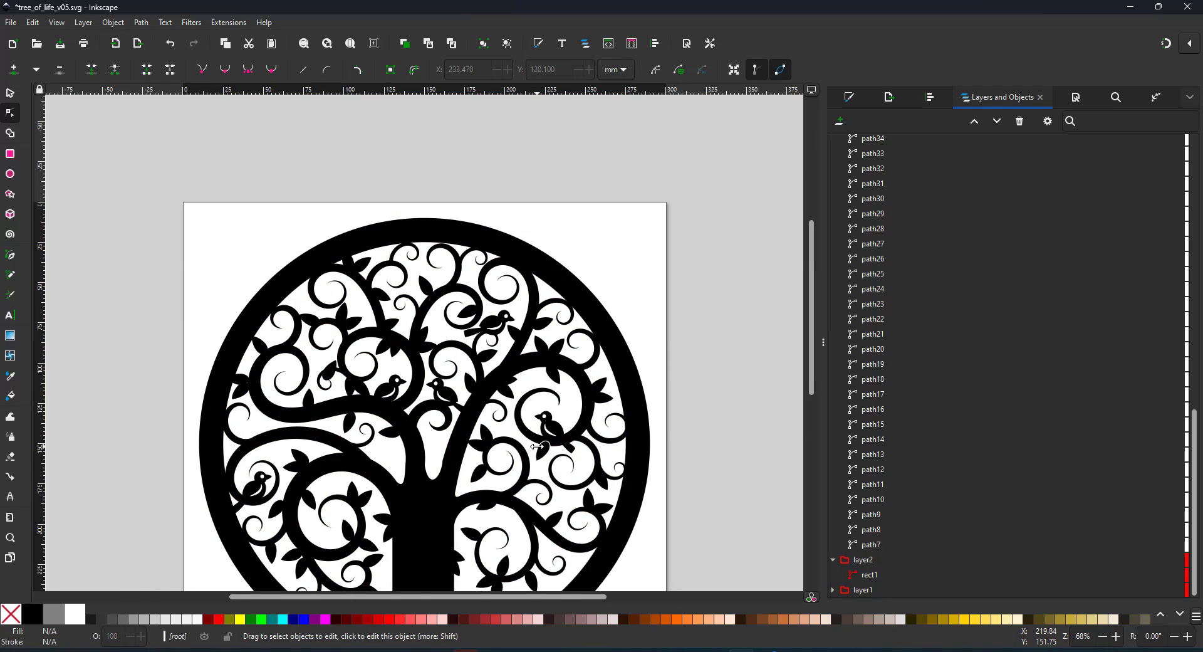
{"action": "scroll", "coordinate": [550, 444], "scroll_direction": "up", "scroll_amount": 3}
{"action": "key", "text": "z"}
{"action": "left_click", "coordinate": [13, 92]}
{"action": "left_click_drag", "start_coordinate": [566, 395], "coordinate": [551, 385]}
{"action": "left_click", "coordinate": [570, 253]}
{"action": "key", "text": "ctrl+d"}
{"action": "left_click_drag", "start_coordinate": [570, 253], "coordinate": [619, 334]}
{"action": "left_click", "coordinate": [619, 334]}
{"action": "left_click_drag", "start_coordinate": [630, 291], "coordinate": [551, 329]}
{"action": "left_click_drag", "start_coordinate": [585, 298], "coordinate": [624, 375]}
{"action": "key", "text": "5"}
{"action": "key", "text": "Escape"}
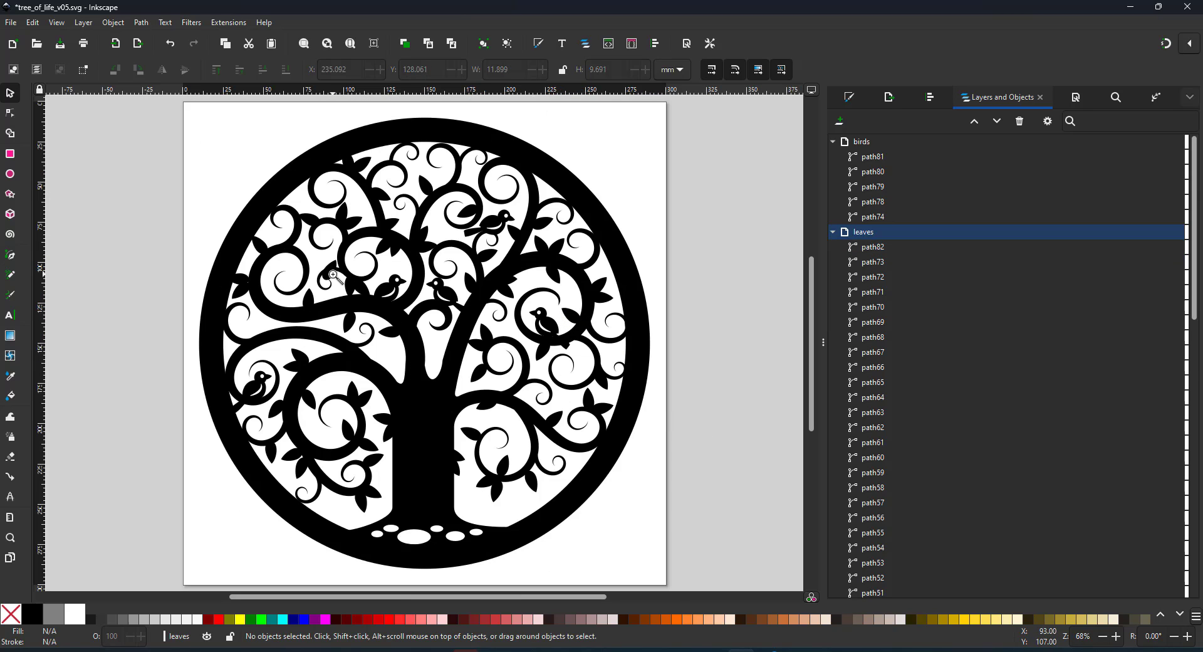
Step: Move the leaf from the small left curl to the outer edge of the neighbouring large curl and rotate it to fit
{"action": "mouse_move", "coordinate": [333, 274]}
{"action": "left_mouse_down"}
{"action": "mouse_move", "coordinate": [317, 266]}
{"action": "mouse_move", "coordinate": [332, 257]}
{"action": "left_mouse_up"}
{"action": "key", "text": "ctrl+z"}
{"action": "left_click", "coordinate": [10, 537]}
{"action": "left_click_drag", "start_coordinate": [238, 214], "coordinate": [393, 327]}
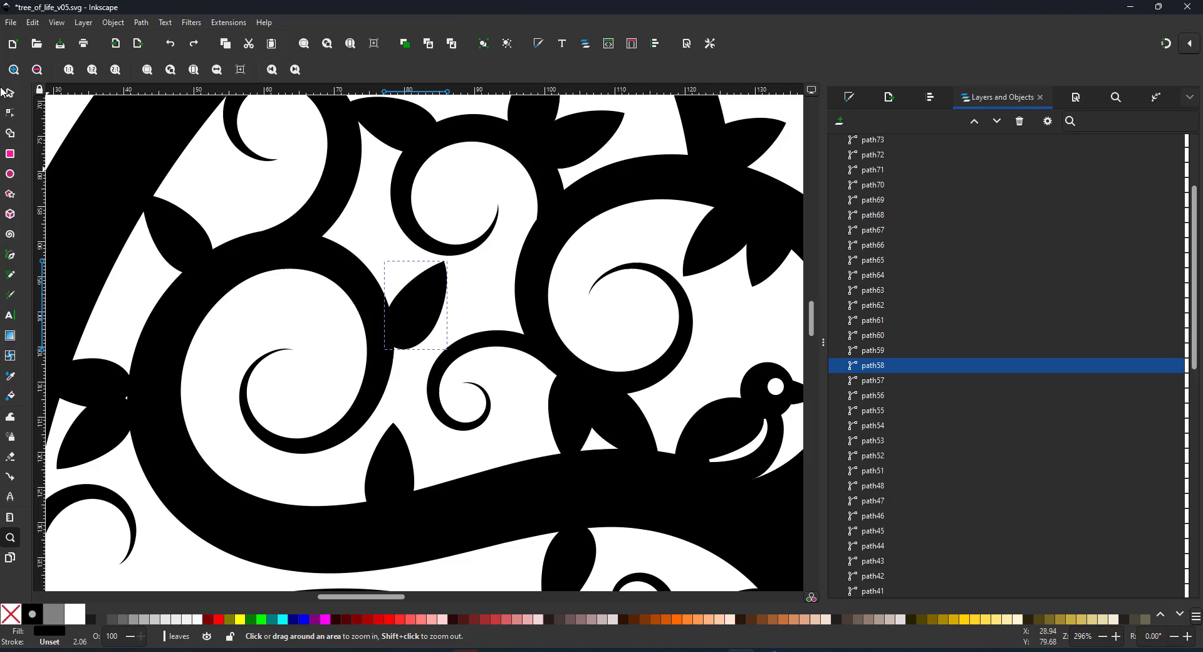
{"action": "left_click", "coordinate": [6, 92]}
{"action": "left_click", "coordinate": [419, 306]}
{"action": "left_click_drag", "start_coordinate": [451, 257], "coordinate": [487, 294]}
{"action": "left_click_drag", "start_coordinate": [435, 325], "coordinate": [426, 303]}
{"action": "key", "text": "5"}
{"action": "left_click", "coordinate": [708, 364]}
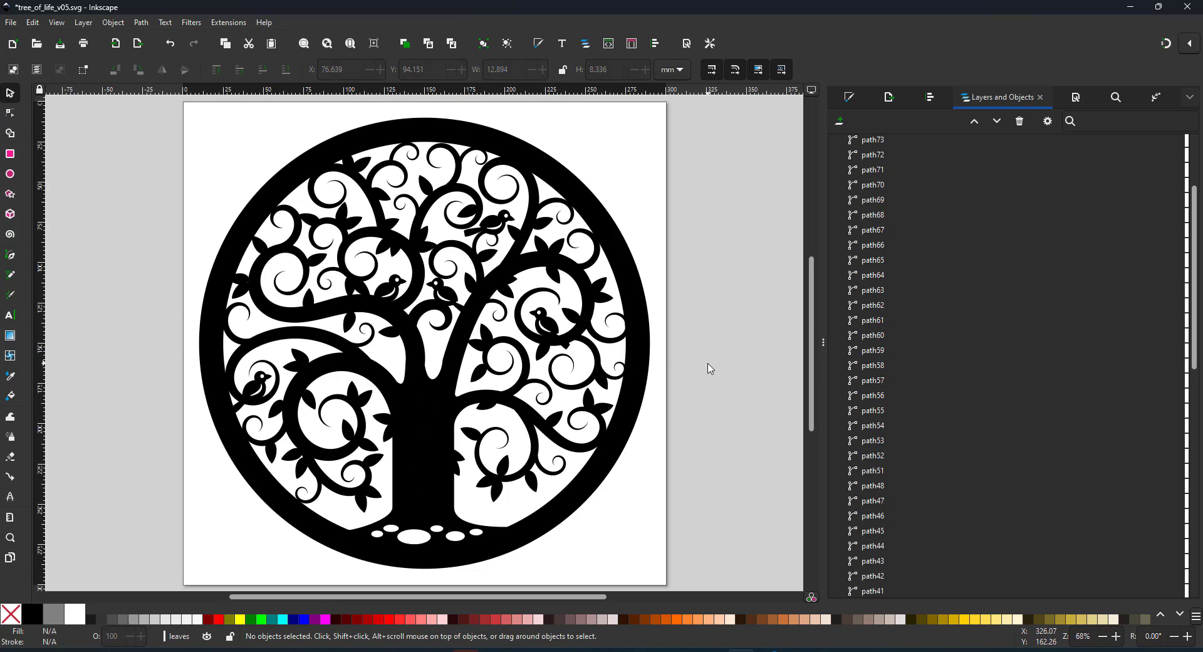
Step: Move the leaf from inside the curl beside the upper bird to the branch junction above that curl
{"action": "left_click", "coordinate": [464, 210]}
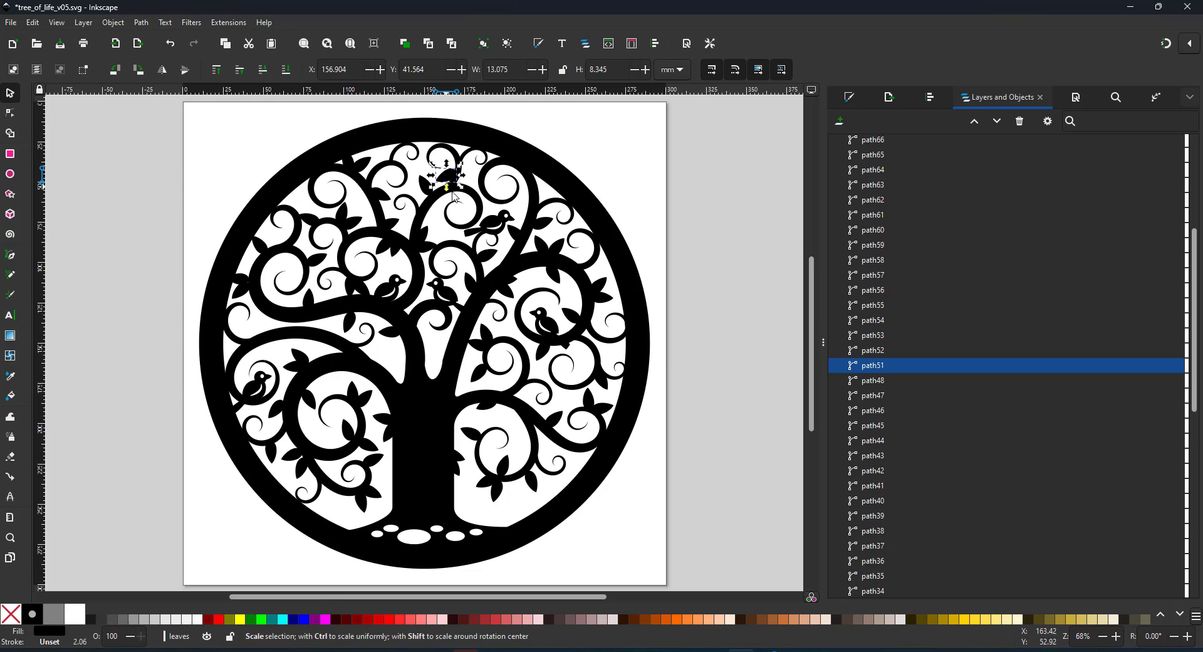
{"action": "key", "text": "z"}
{"action": "key", "text": "3"}
{"action": "key", "text": "s"}
{"action": "left_click_drag", "start_coordinate": [368, 213], "coordinate": [369, 299]}
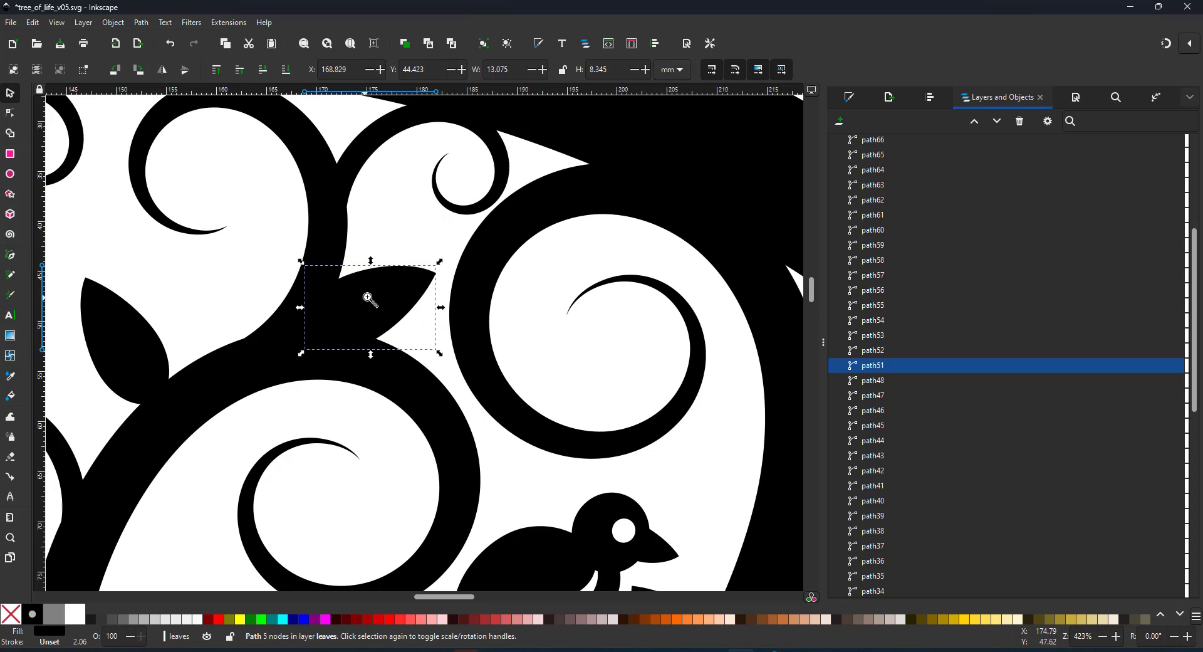
{"action": "key", "text": "5"}
{"action": "key", "text": "Escape"}
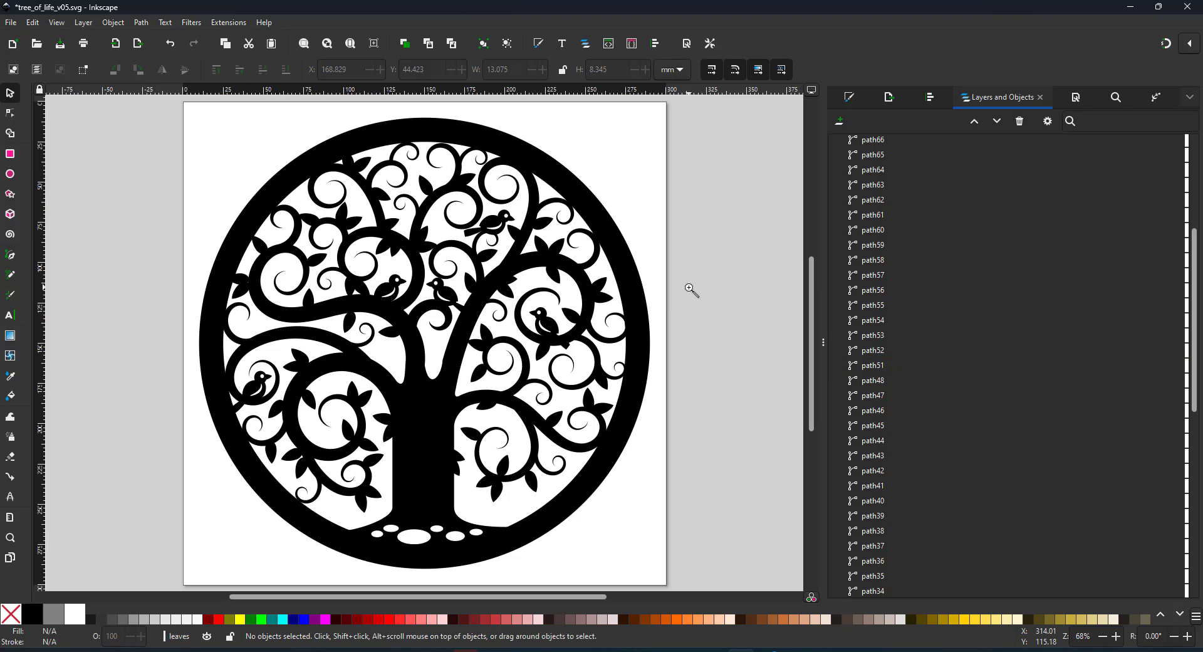
Step: Select the nodes of the small curl above the trunk's fork and move the whole curl slightly downward
{"action": "key", "text": "z"}
{"action": "left_click", "coordinate": [435, 313]}
{"action": "left_click", "coordinate": [435, 312]}
{"action": "left_click", "coordinate": [435, 313]}
{"action": "left_click", "coordinate": [435, 313]}
{"action": "key", "text": "n"}
{"action": "left_click", "coordinate": [387, 283]}
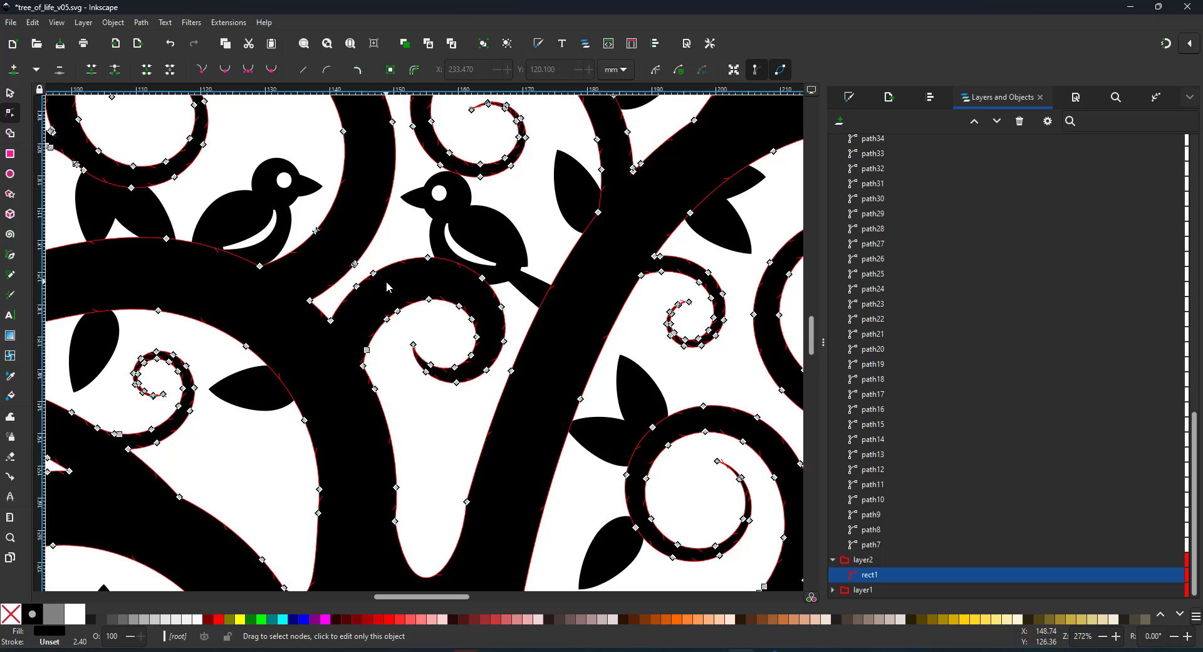
{"action": "left_click_drag", "start_coordinate": [344, 287], "coordinate": [514, 426]}
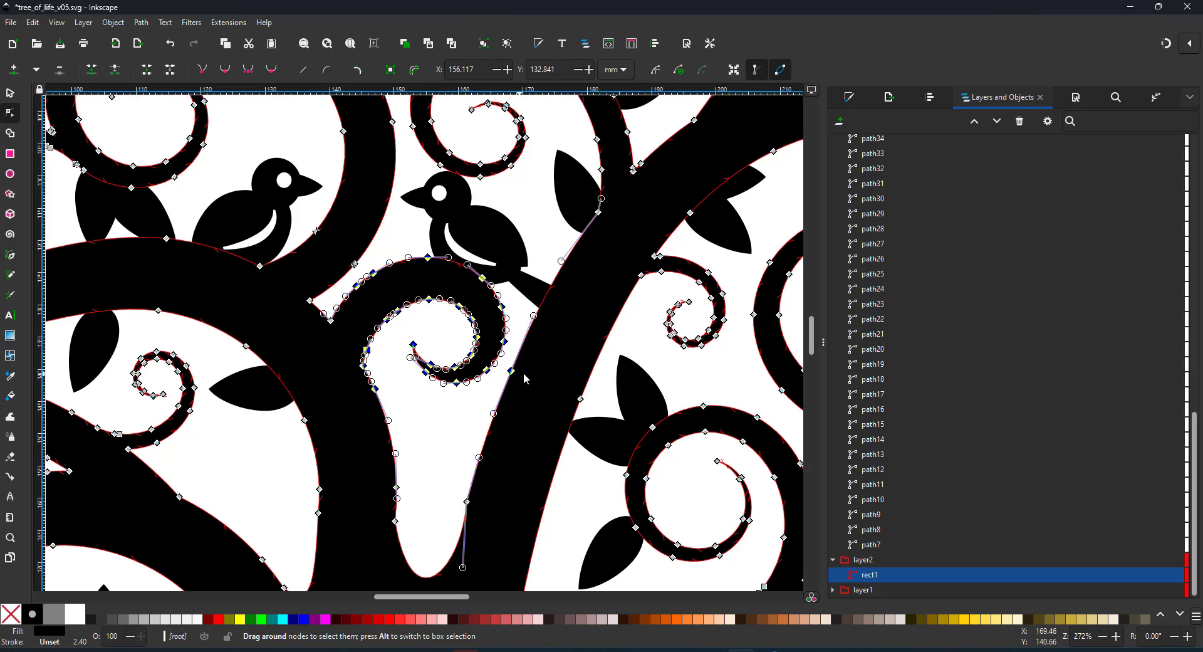
{"action": "key", "text": "ctrl+a"}
{"action": "key", "text": "Escape"}
{"action": "left_click_drag", "start_coordinate": [408, 232], "coordinate": [507, 393]}
{"action": "left_click_drag", "start_coordinate": [324, 272], "coordinate": [392, 391]}
{"action": "key", "text": "ctrl+z"}
{"action": "left_click", "coordinate": [397, 312], "text": "shift"}
{"action": "left_click_drag", "start_coordinate": [429, 298], "coordinate": [429, 329]}
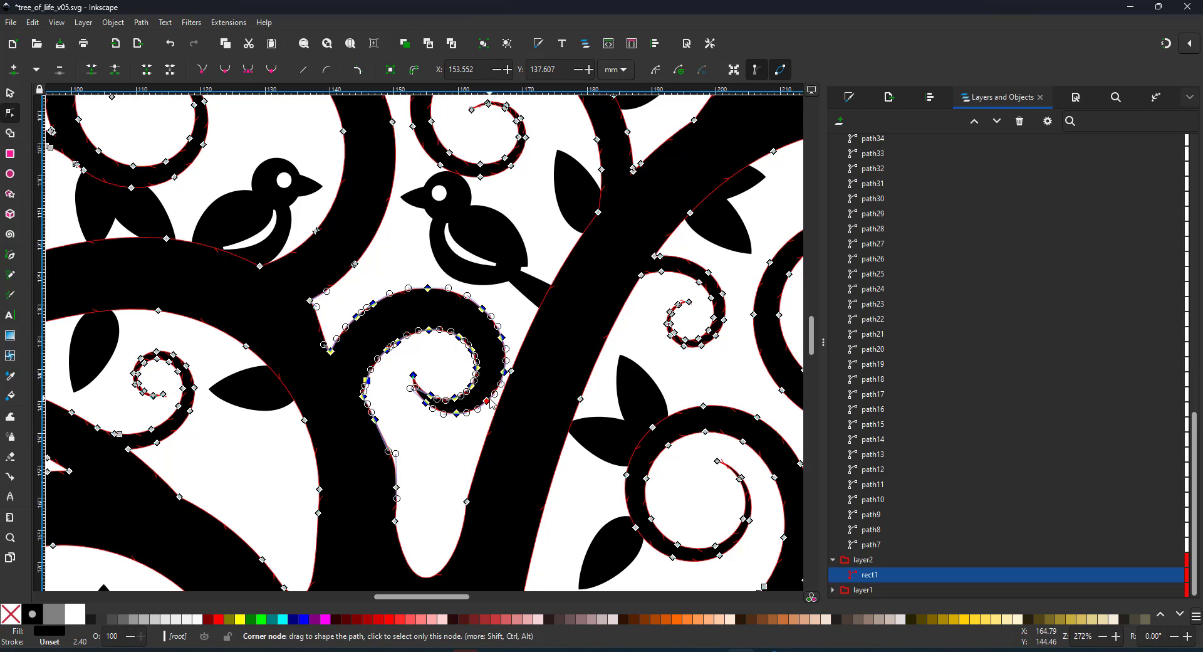
Step: Delete surplus nodes where the lowered curl joins the left branch to smooth both edges of the joint
{"action": "left_click", "coordinate": [426, 432]}
{"action": "left_click", "coordinate": [330, 352]}
{"action": "key", "text": "Delete"}
{"action": "left_click_drag", "start_coordinate": [333, 309], "coordinate": [335, 326]}
{"action": "left_click_drag", "start_coordinate": [350, 368], "coordinate": [397, 443]}
{"action": "key", "text": "Delete"}
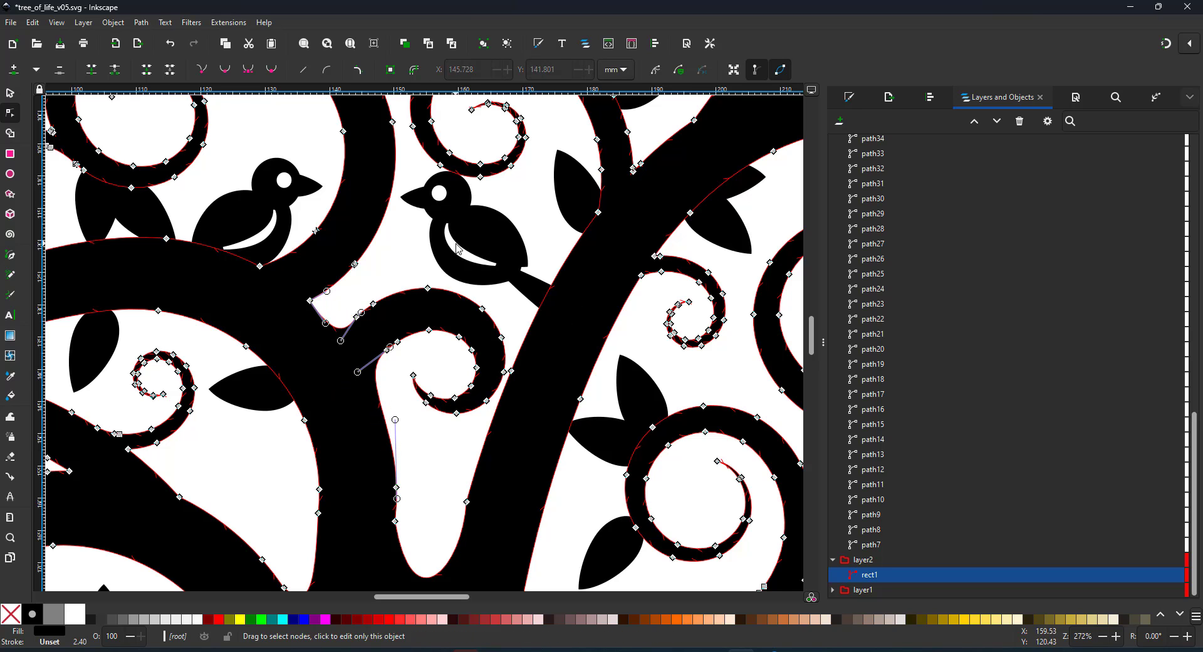
Step: Lower the left-facing bird onto the moved curl and rotate it slightly so it perches naturally
{"action": "key", "text": "s"}
{"action": "left_click", "coordinate": [476, 274]}
{"action": "left_click_drag", "start_coordinate": [581, 194], "coordinate": [585, 207]}
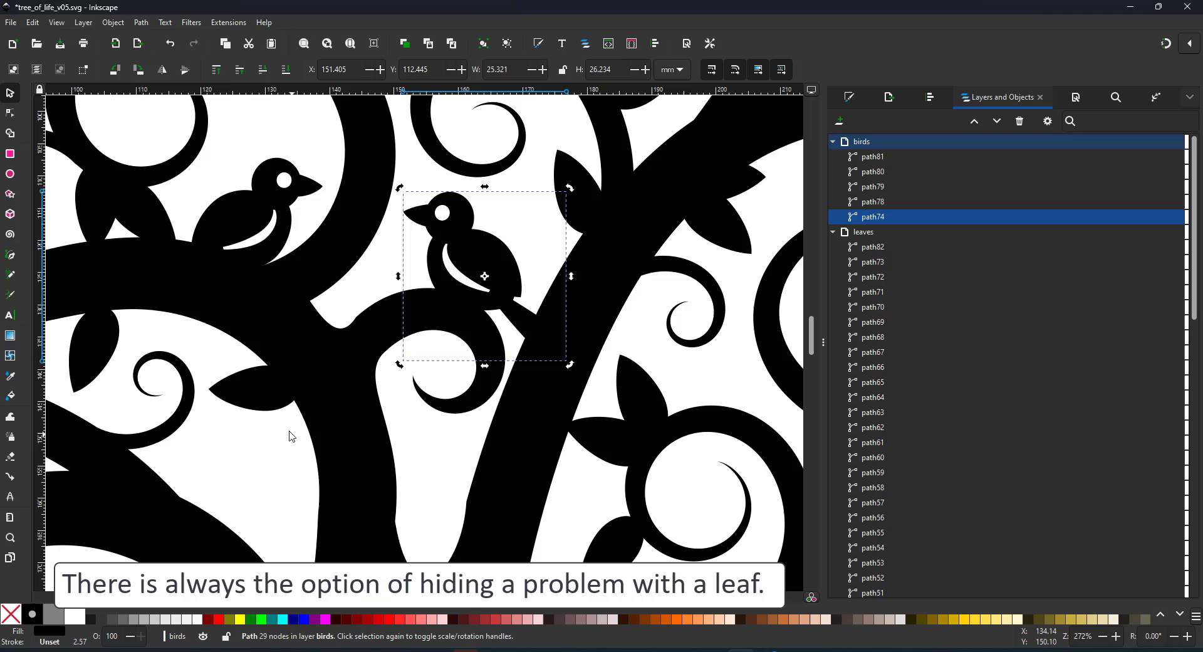
Step: Duplicate the leaf left of the trunk's fork, then rotate and place the copy over the uneven left edge inside the fork
{"action": "left_click", "coordinate": [272, 407]}
{"action": "key", "text": "ctrl+d"}
{"action": "left_click_drag", "start_coordinate": [272, 409], "coordinate": [423, 516]}
{"action": "left_click", "coordinate": [423, 517]}
{"action": "left_click_drag", "start_coordinate": [444, 472], "coordinate": [410, 500]}
{"action": "left_click", "coordinate": [484, 510]}
Step: Smooth the right edge of the gap in the trunk's fork by editing its nodes
{"action": "key", "text": "n"}
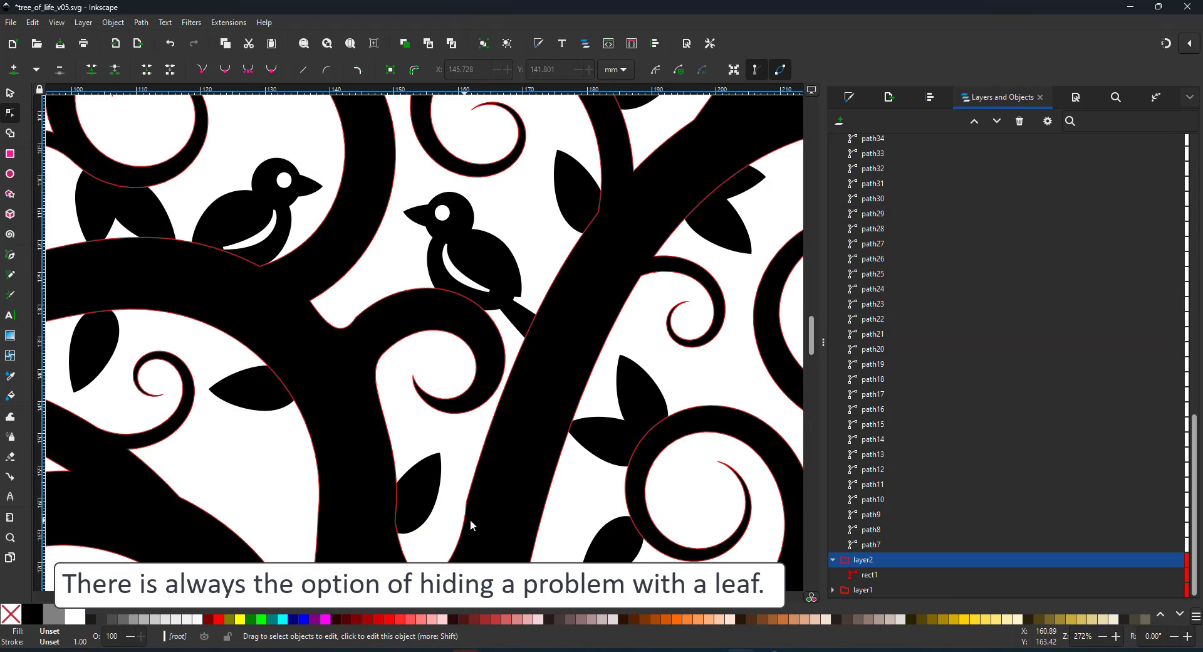
{"action": "left_click", "coordinate": [470, 519]}
{"action": "left_click", "coordinate": [466, 502]}
{"action": "left_click_drag", "start_coordinate": [452, 578], "coordinate": [445, 579]}
{"action": "key", "text": "5"}
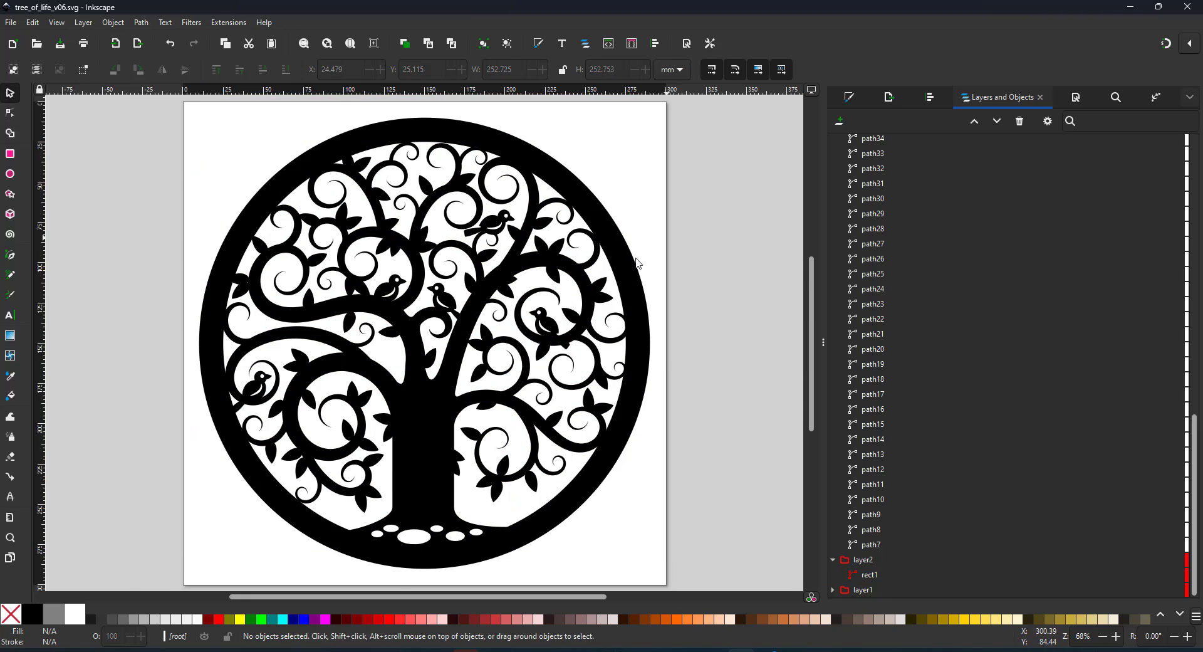
Step: Select all five birds in the birds layer and combine them into one path
{"action": "scroll", "coordinate": [1050, 352], "scroll_direction": "up", "scroll_amount": 14}
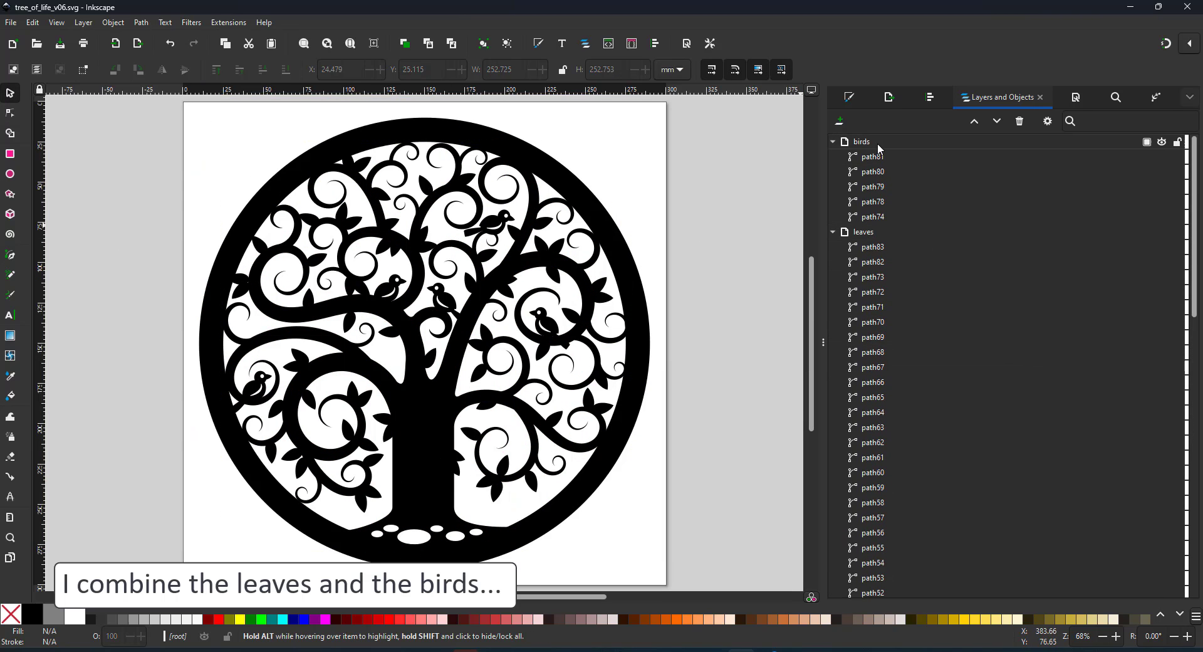
{"action": "left_click", "coordinate": [874, 157]}
{"action": "left_click", "coordinate": [877, 216], "text": "shift"}
{"action": "left_click", "coordinate": [121, 23]}
{"action": "mouse_move", "coordinate": [141, 23]}
{"action": "left_click", "coordinate": [157, 181]}
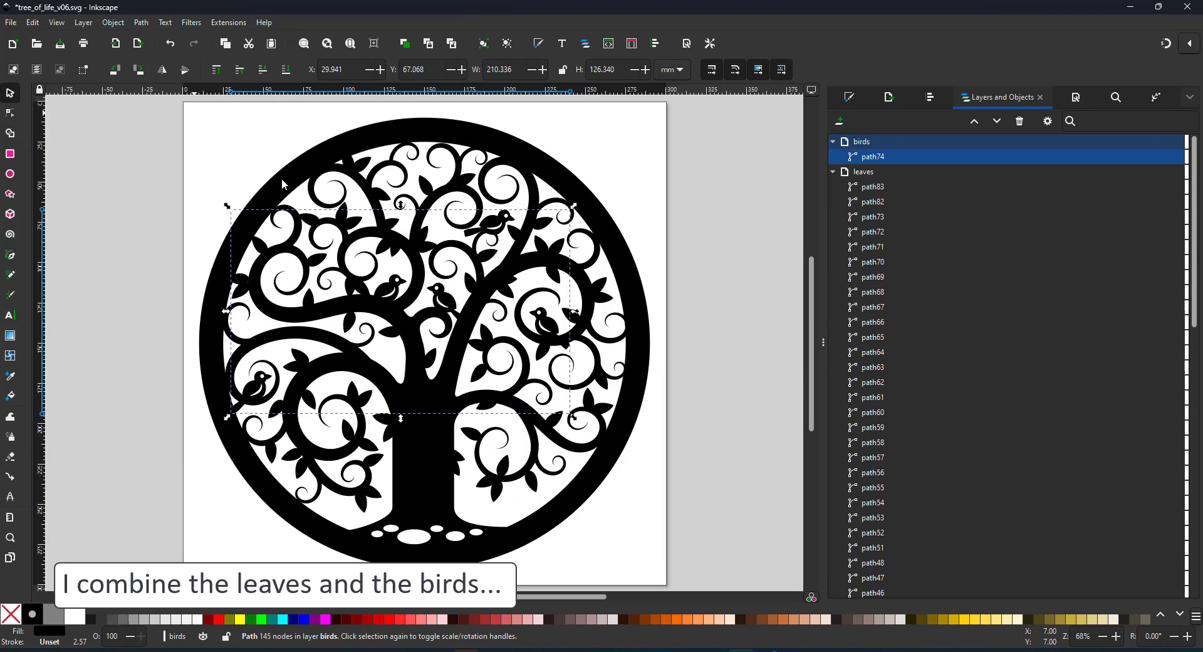
Step: Select all the leaf paths in the leaves layer and unite them into a single path with Union
{"action": "left_click", "coordinate": [886, 189]}
{"action": "left_click_drag", "start_coordinate": [118, 128], "coordinate": [686, 536]}
{"action": "left_click", "coordinate": [503, 228], "text": "shift"}
{"action": "left_click", "coordinate": [872, 186]}
{"action": "scroll", "coordinate": [982, 512], "scroll_direction": "down", "scroll_amount": 12}
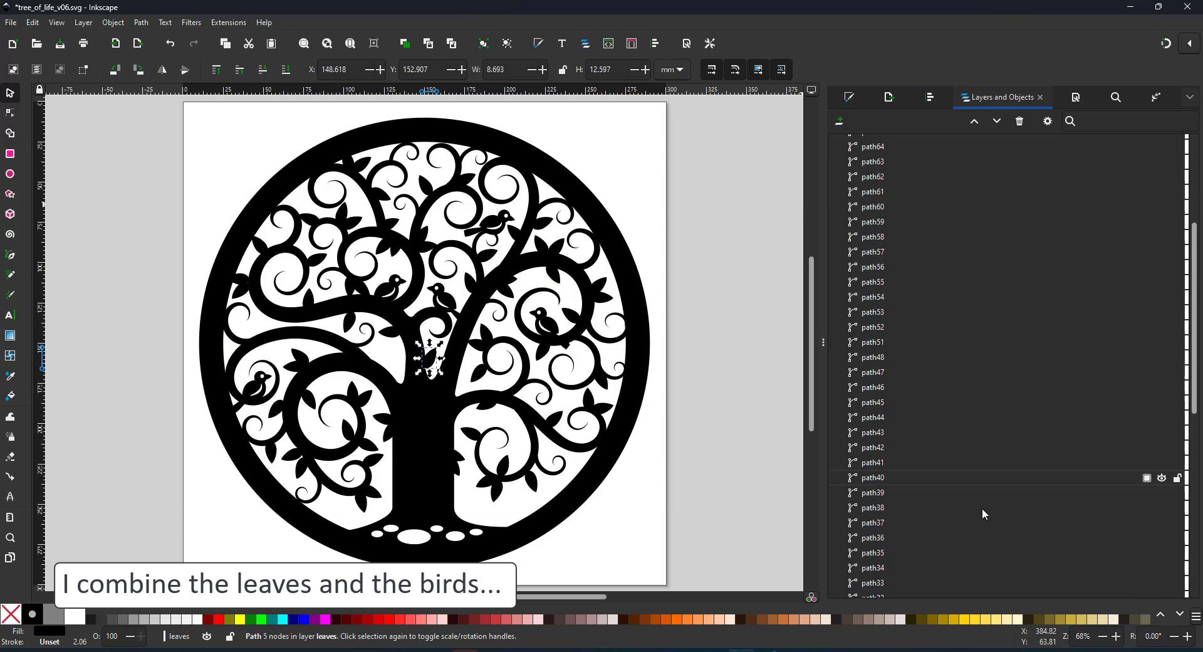
{"action": "key", "text": "ctrl+a"}
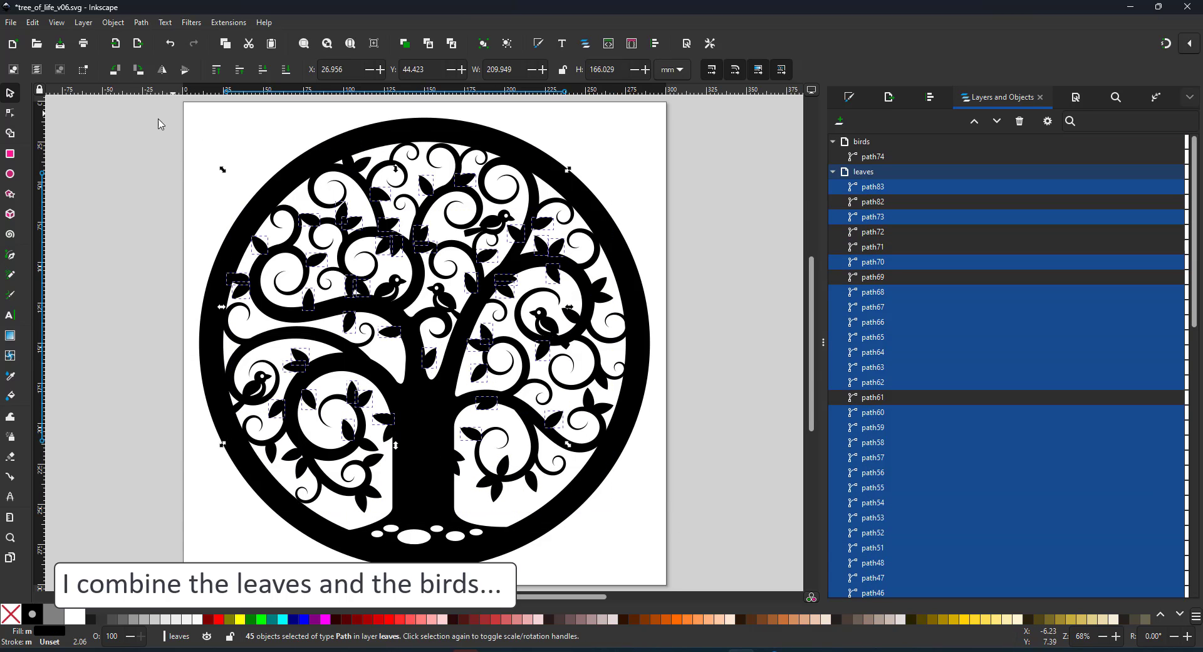
{"action": "left_click", "coordinate": [142, 24]}
{"action": "left_click", "coordinate": [153, 88]}
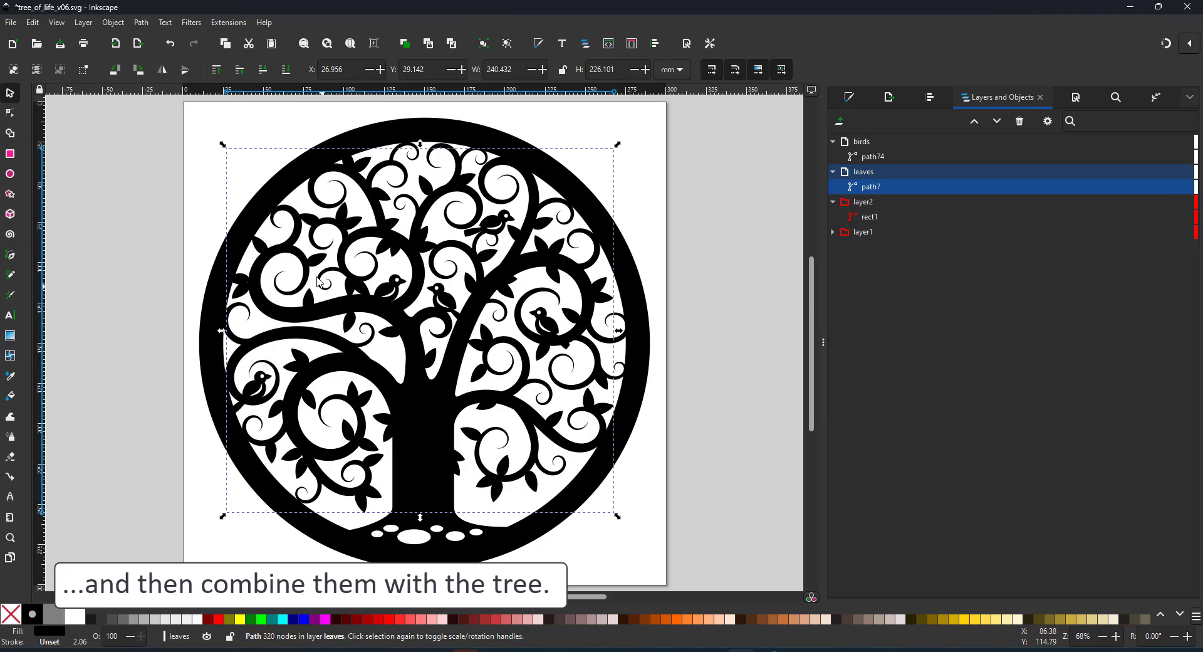
Step: Select the birds, leaves, rect1 and tree paths across all layers, unite them into one path, inspect its nodes and deselect it
{"action": "key", "text": "ctrl+alt+a"}
{"action": "left_click", "coordinate": [843, 233], "text": "shift"}
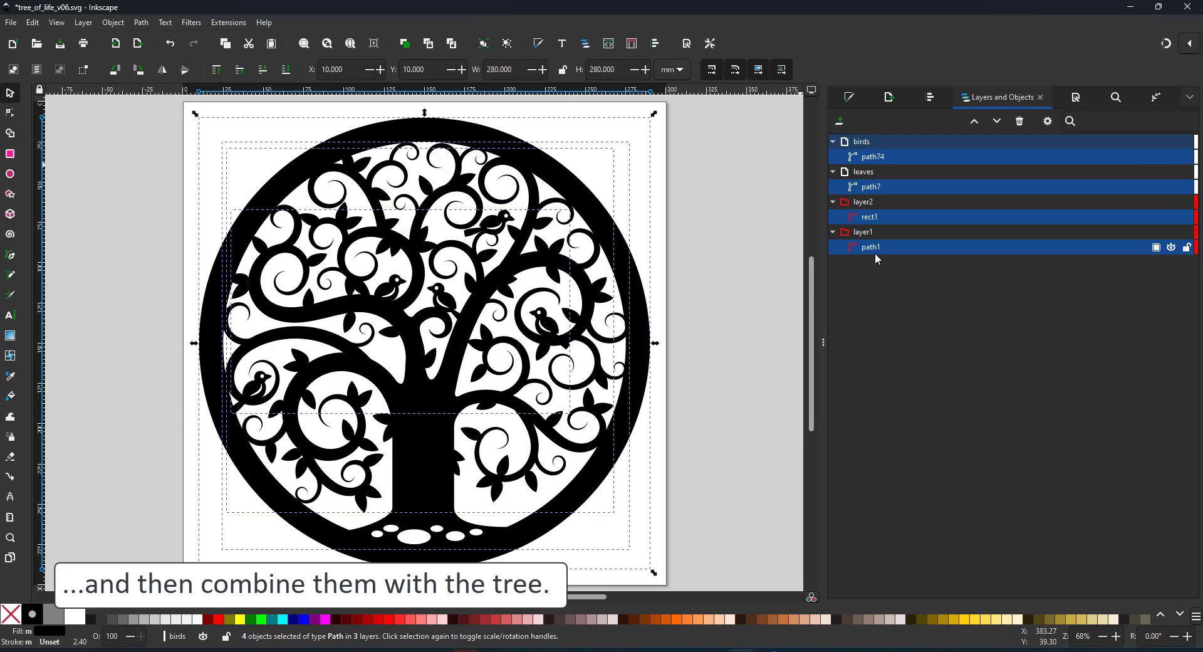
{"action": "left_click", "coordinate": [142, 23]}
{"action": "left_click", "coordinate": [154, 88]}
{"action": "left_click", "coordinate": [10, 112]}
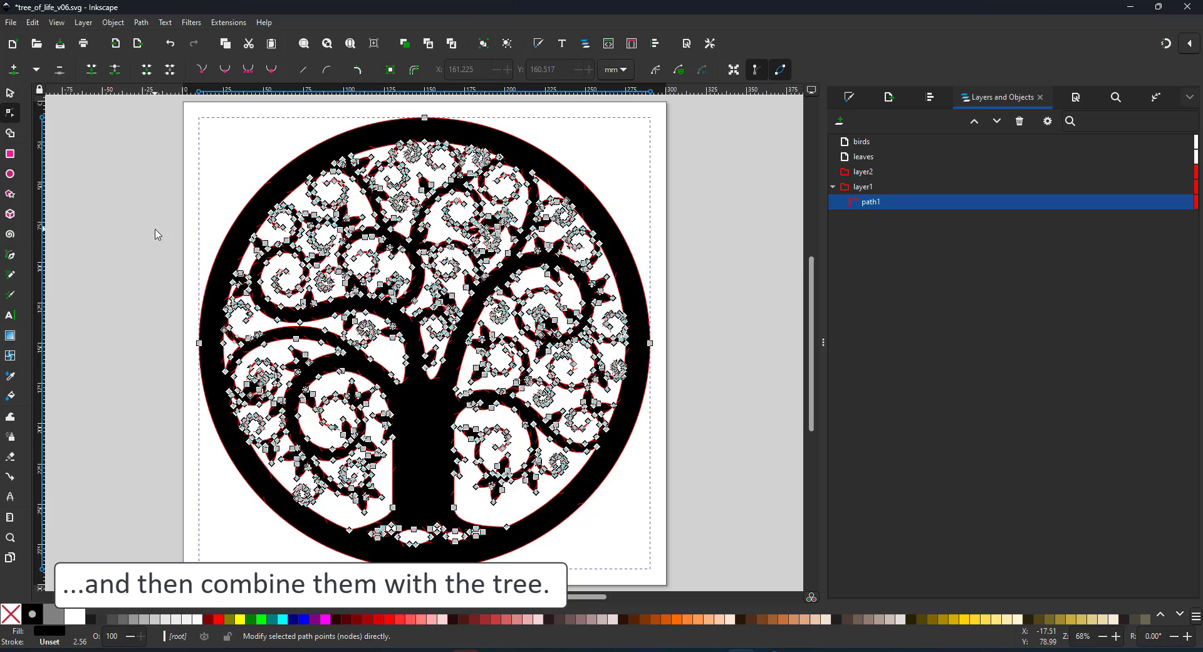
{"action": "left_click", "coordinate": [154, 231]}
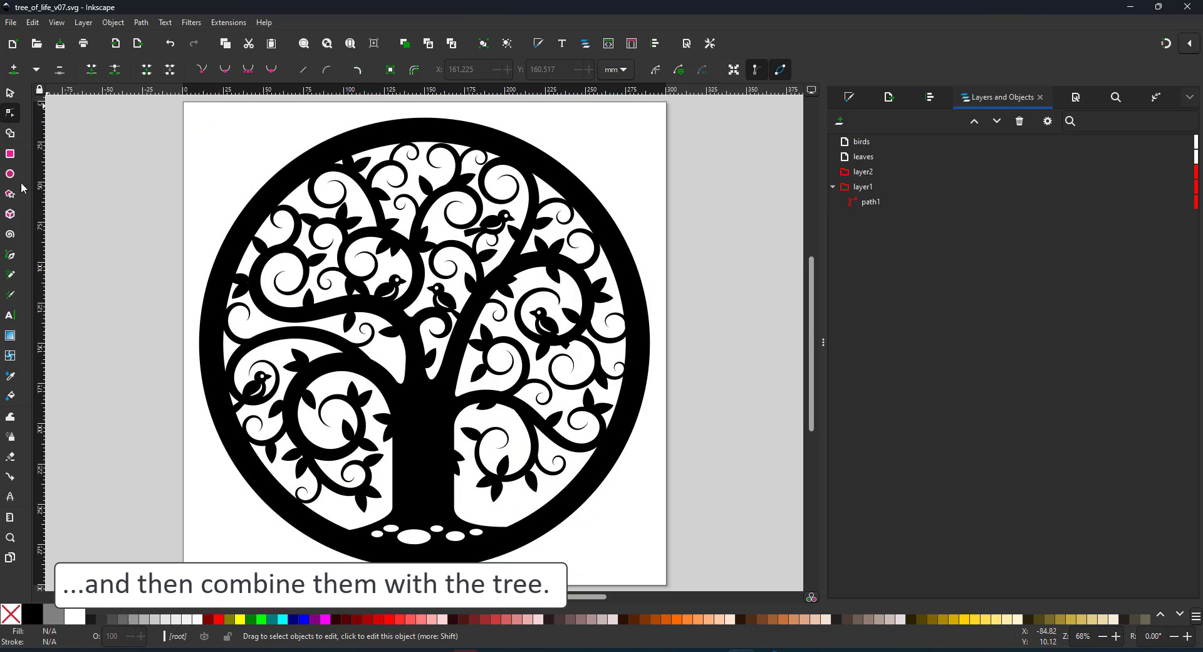
Step: Draw an ellipse about 18 mm high over the top of the ring and fill it white
{"action": "key", "text": "e"}
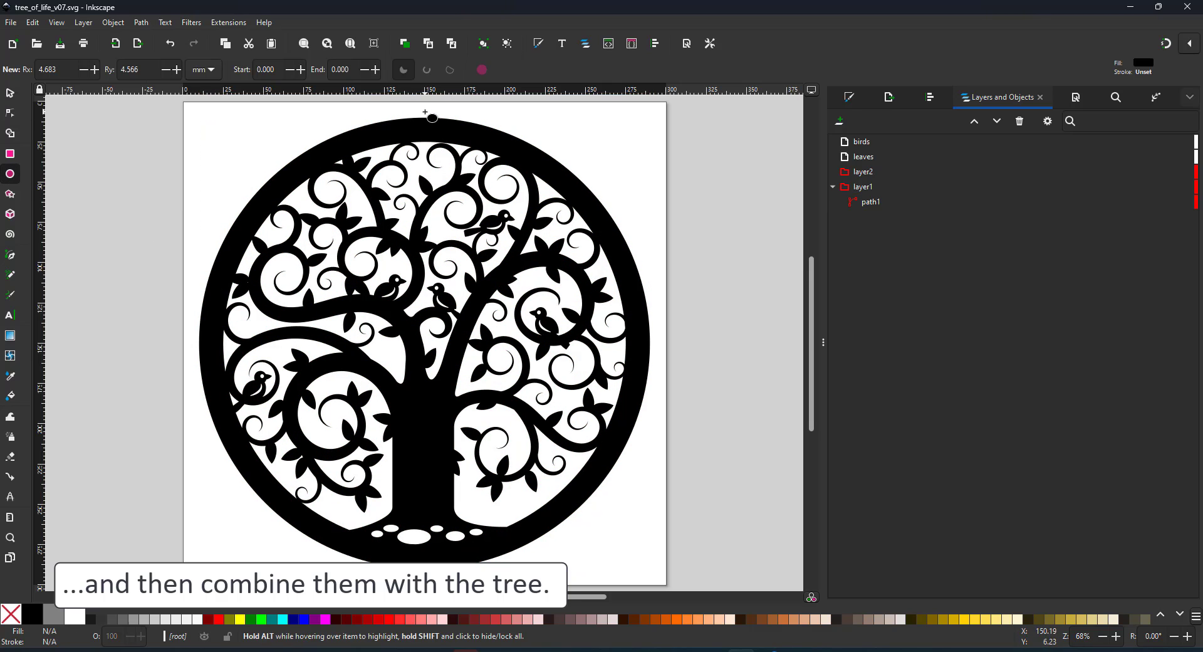
{"action": "left_click_drag", "start_coordinate": [432, 104], "coordinate": [399, 133]}
{"action": "left_click", "coordinate": [75, 614]}
Step: Set the white ellipse's width and height to 5 mm and move it onto the top of the ring
{"action": "left_click", "coordinate": [11, 93]}
{"action": "double_click", "coordinate": [504, 68]}
{"action": "type", "text": "5"}
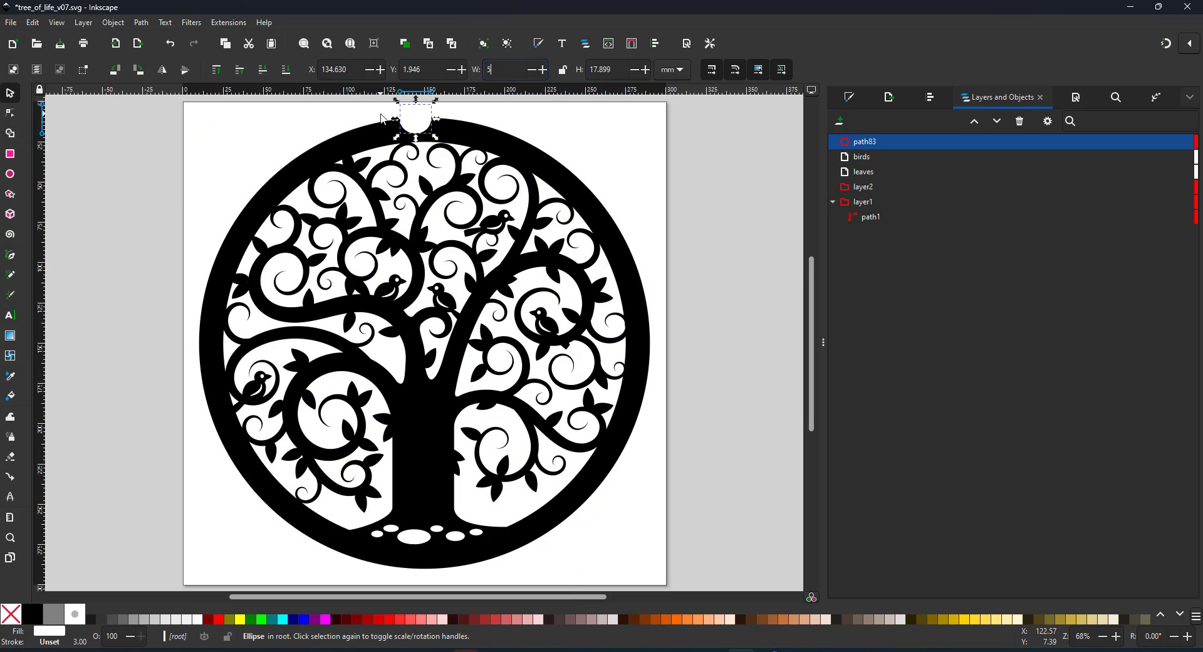
{"action": "key", "text": "Tab"}
{"action": "type", "text": "5"}
{"action": "key", "text": "Return"}
{"action": "left_click_drag", "start_coordinate": [407, 111], "coordinate": [439, 139]}
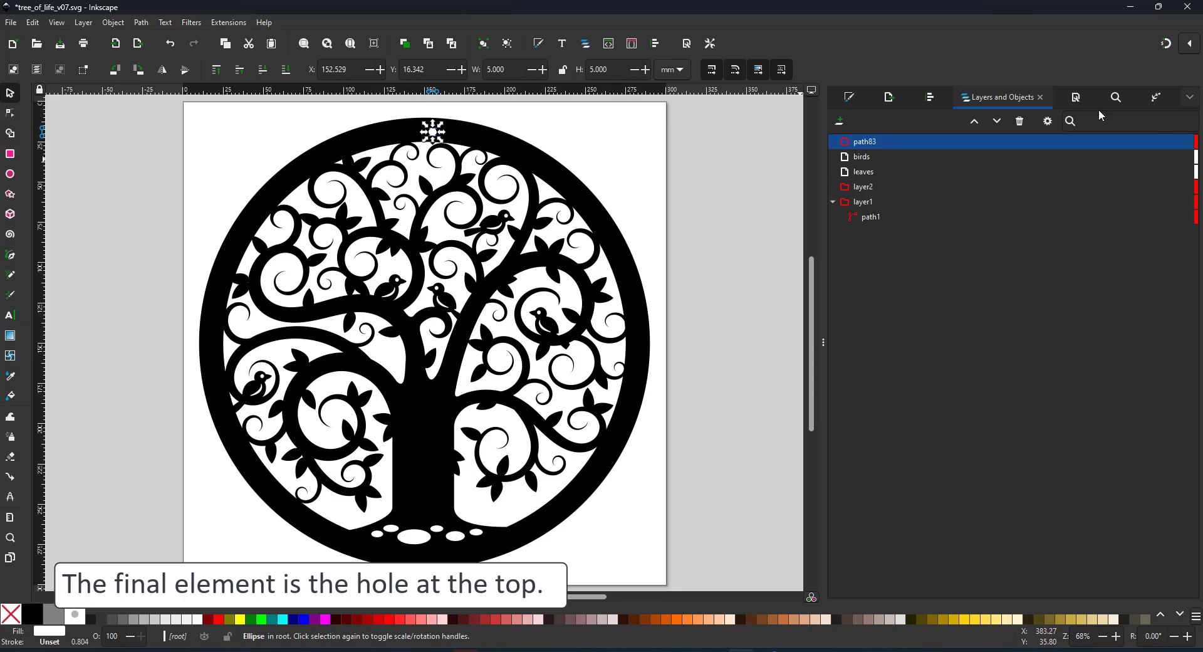
Step: Centre the white circle horizontally relative to the page and move it up slightly within the ring's band
{"action": "left_click", "coordinate": [930, 97]}
{"action": "left_click", "coordinate": [907, 194]}
{"action": "left_click", "coordinate": [903, 158]}
{"action": "left_click", "coordinate": [888, 215]}
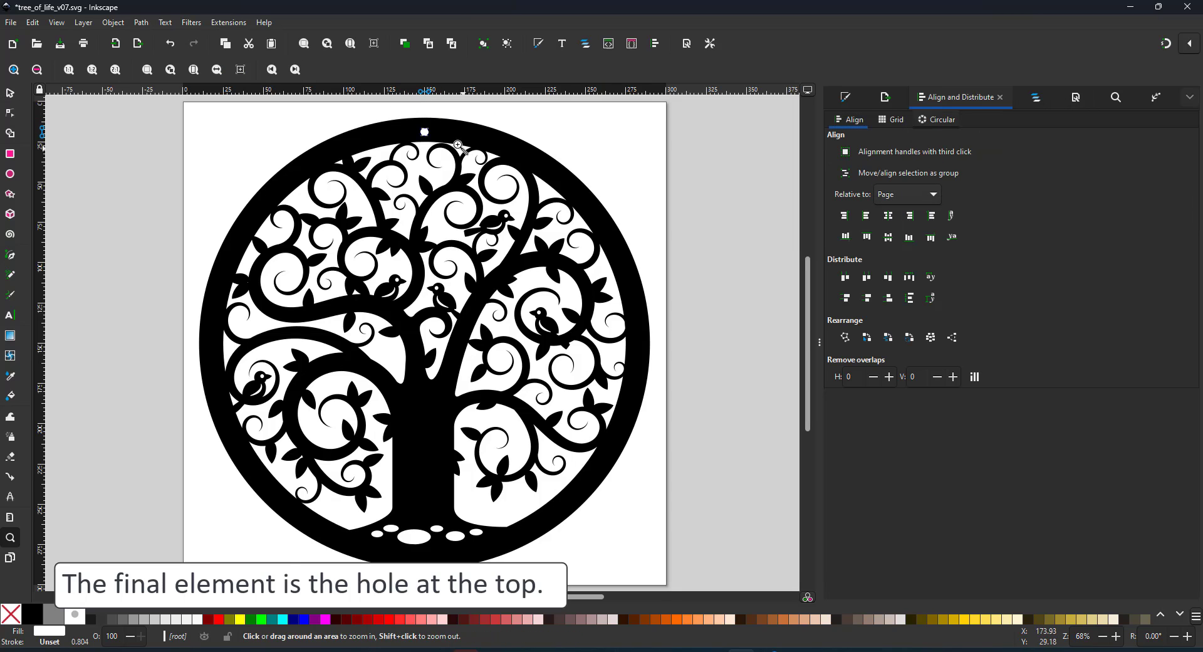
{"action": "scroll", "coordinate": [419, 270], "scroll_direction": "up", "scroll_amount": 6}
{"action": "left_click_drag", "start_coordinate": [420, 270], "coordinate": [420, 244]}
Step: Set the circle's width and height to 8 mm and recentre it horizontally on the page within the ring's band
{"action": "left_click_drag", "start_coordinate": [508, 66], "coordinate": [462, 3]}
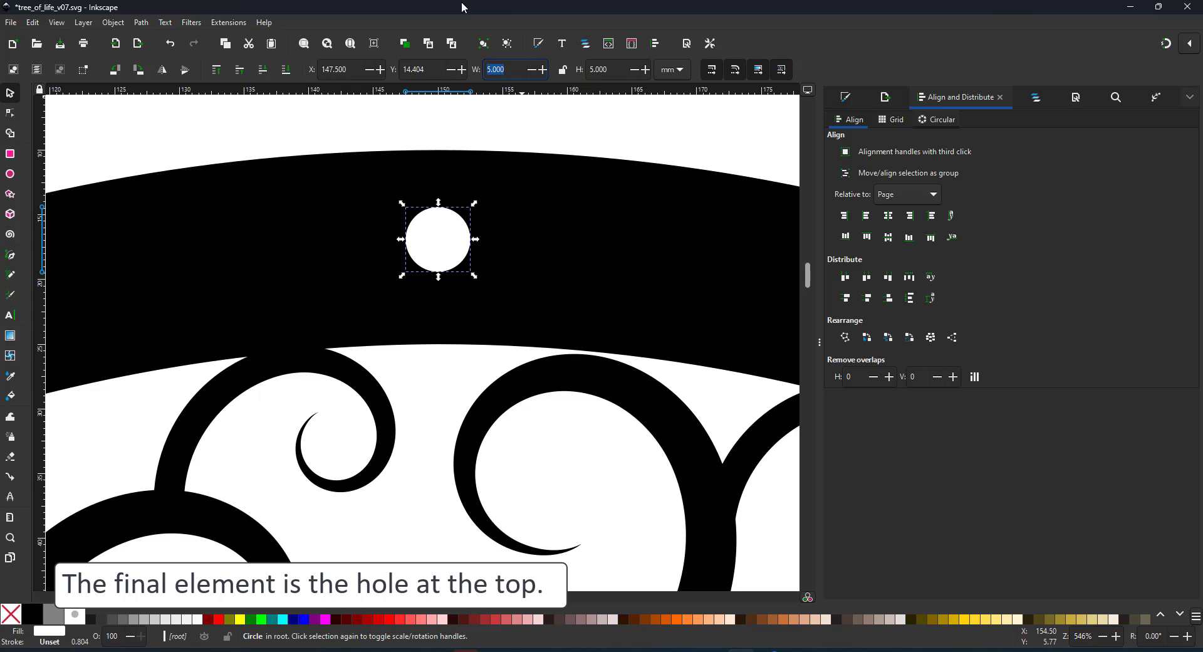
{"action": "type", "text": "8"}
{"action": "key", "text": "Tab"}
{"action": "type", "text": "8"}
{"action": "key", "text": "Return"}
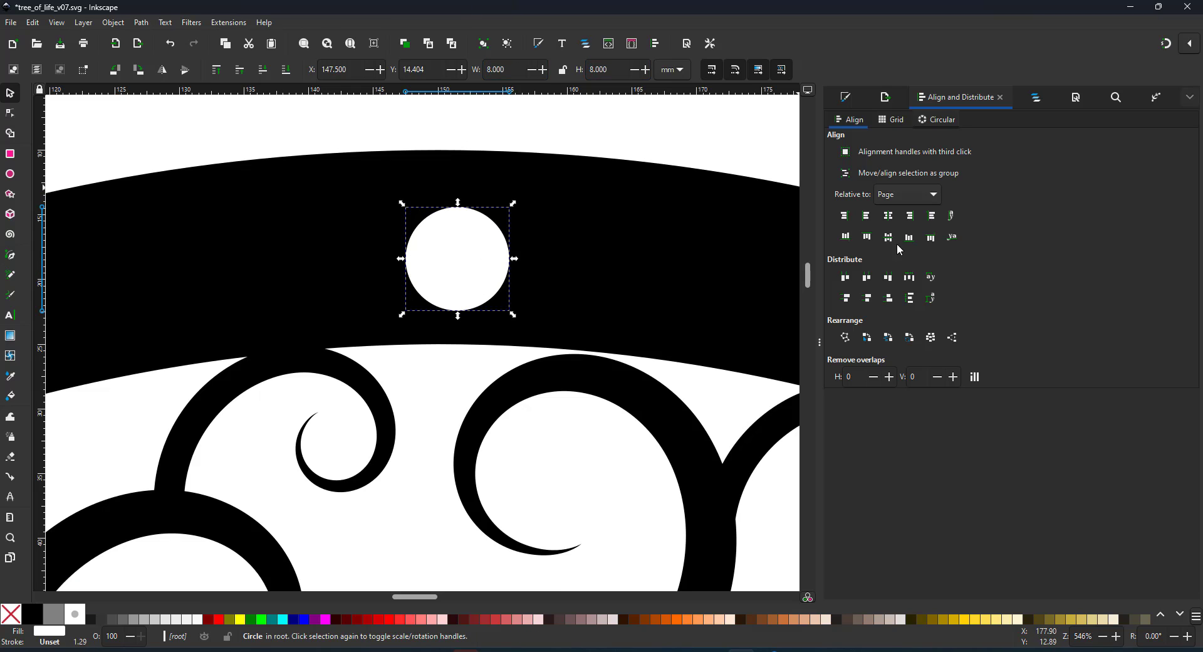
{"action": "left_click_drag", "start_coordinate": [478, 268], "coordinate": [478, 250]}
Step: Try to subtract the white circle from the layer1 group with Difference
{"action": "left_click", "coordinate": [525, 240], "text": "shift"}
{"action": "left_click", "coordinate": [154, 23]}
{"action": "left_click", "coordinate": [166, 100]}
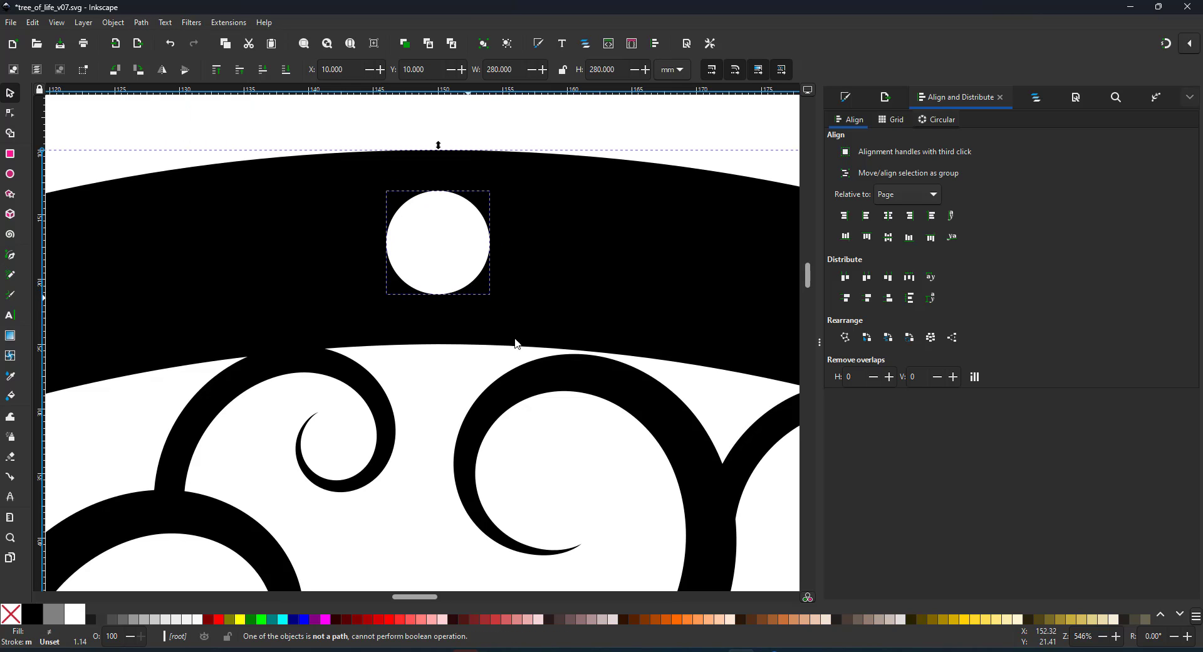
Step: Select the circle path83 together with the tree's path1 and cut the hanging hole using Difference
{"action": "left_click", "coordinate": [1033, 99]}
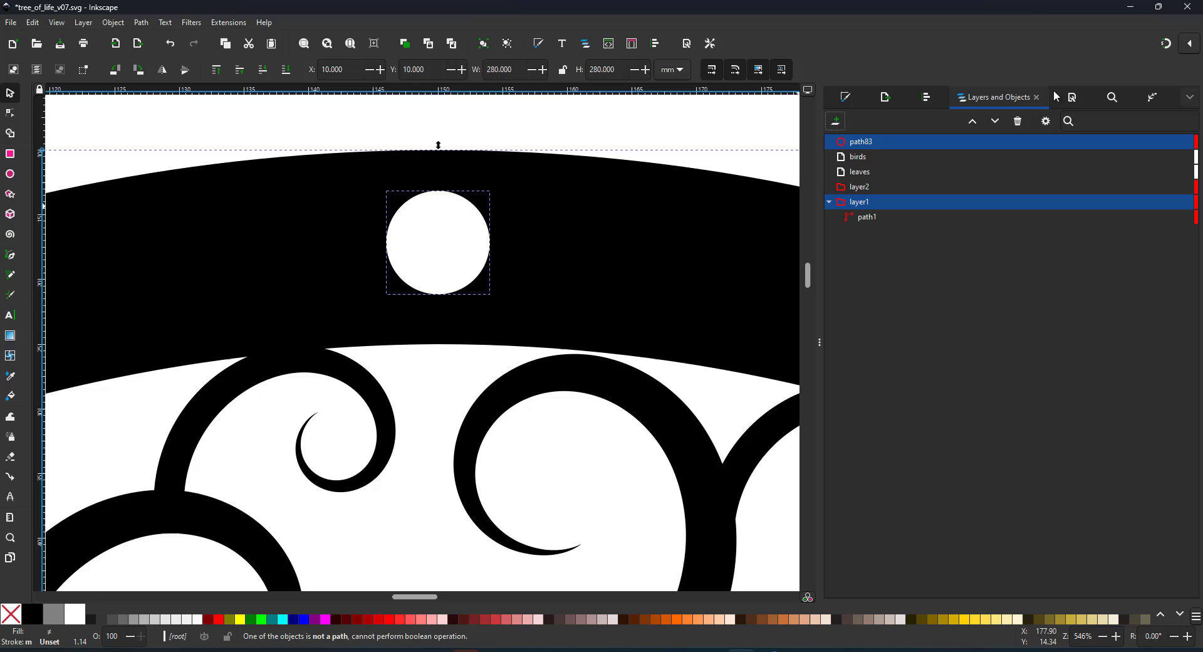
{"action": "left_click", "coordinate": [868, 142]}
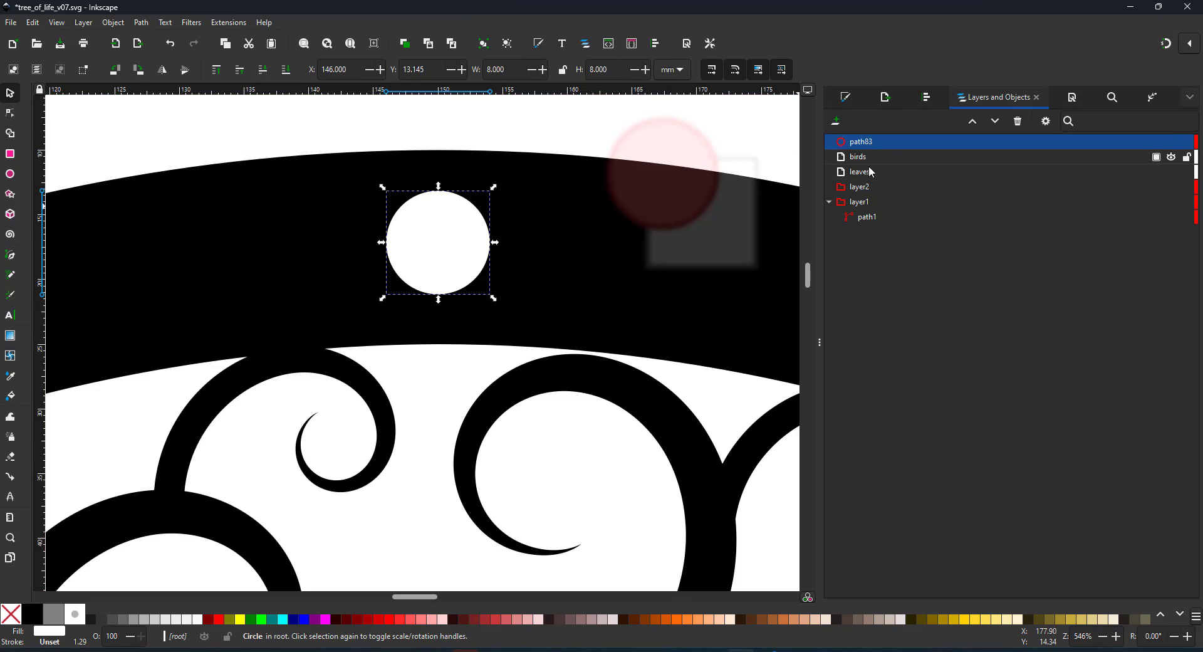
{"action": "left_click", "coordinate": [871, 217], "text": "ctrl"}
{"action": "left_click", "coordinate": [139, 23]}
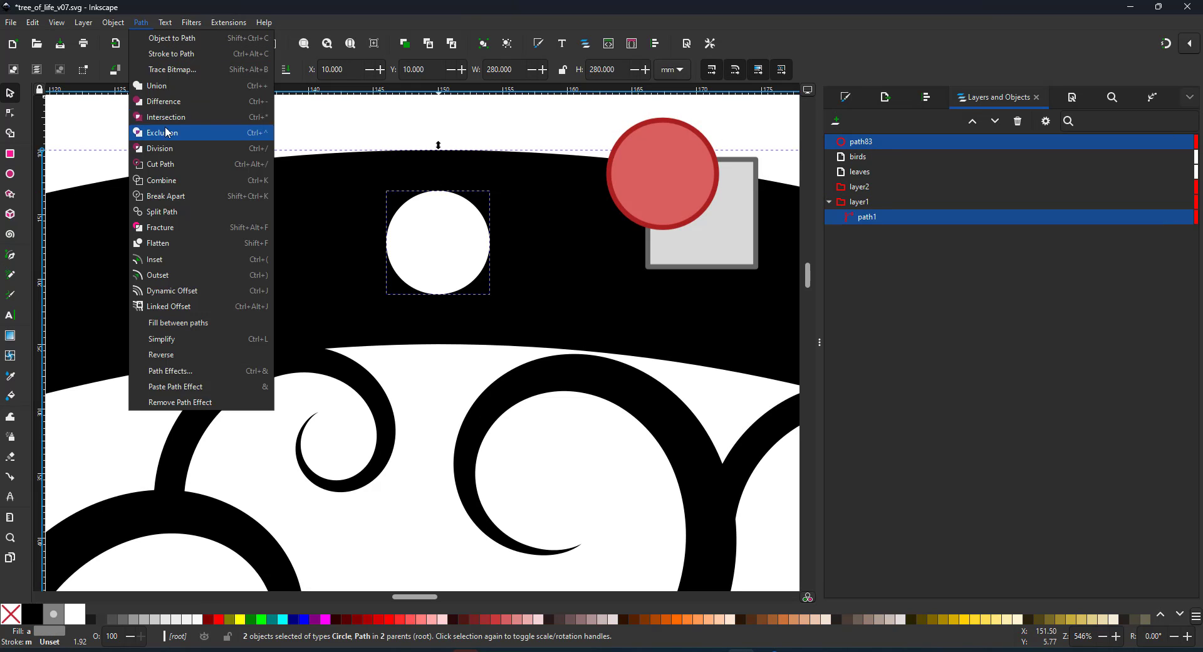
{"action": "left_click", "coordinate": [164, 99]}
{"action": "key", "text": "5"}
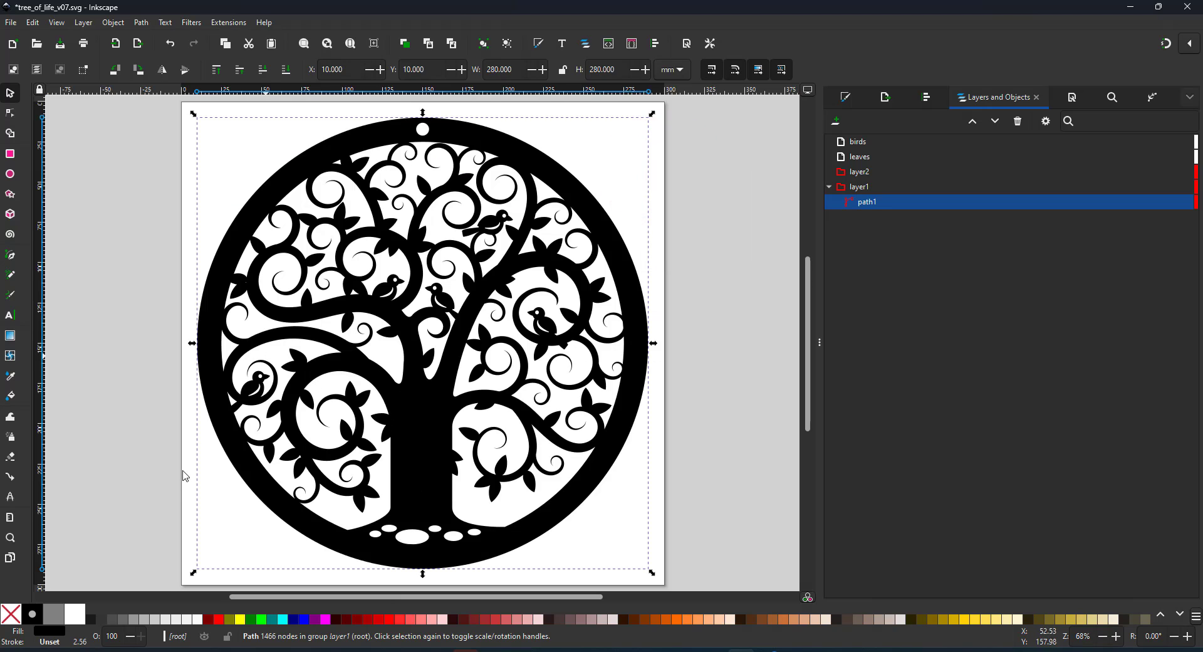
Step: Fill the whole design green to check that it is one path, restore its black fill and deselect it
{"action": "left_click", "coordinate": [251, 619]}
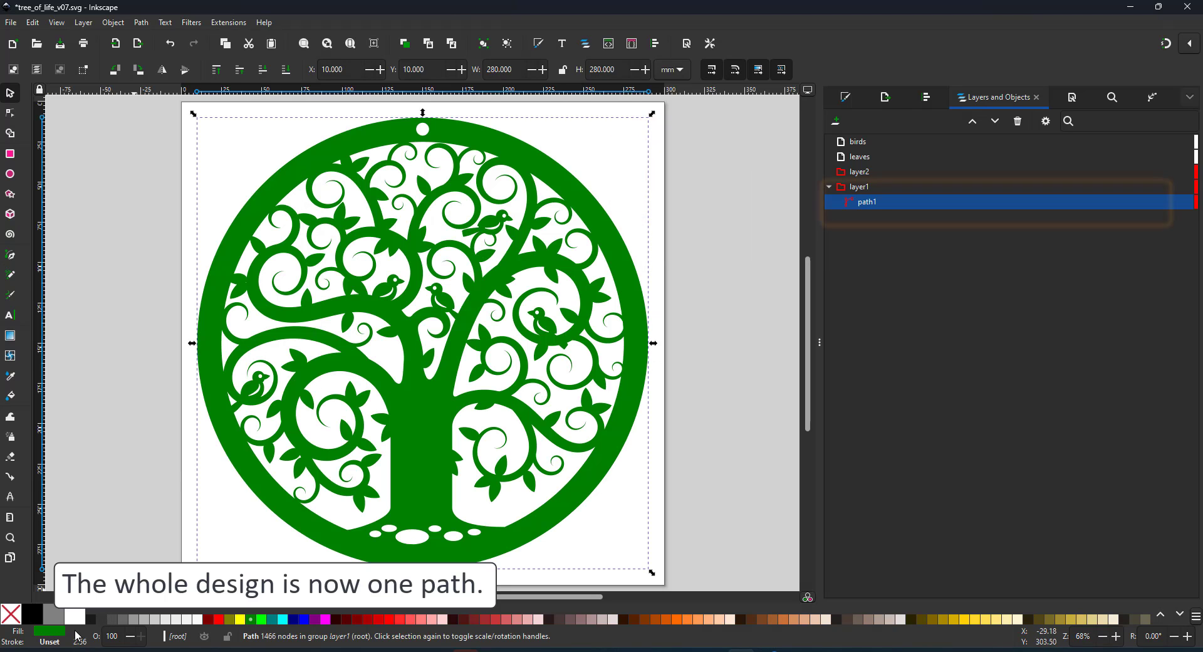
{"action": "left_click", "coordinate": [31, 614]}
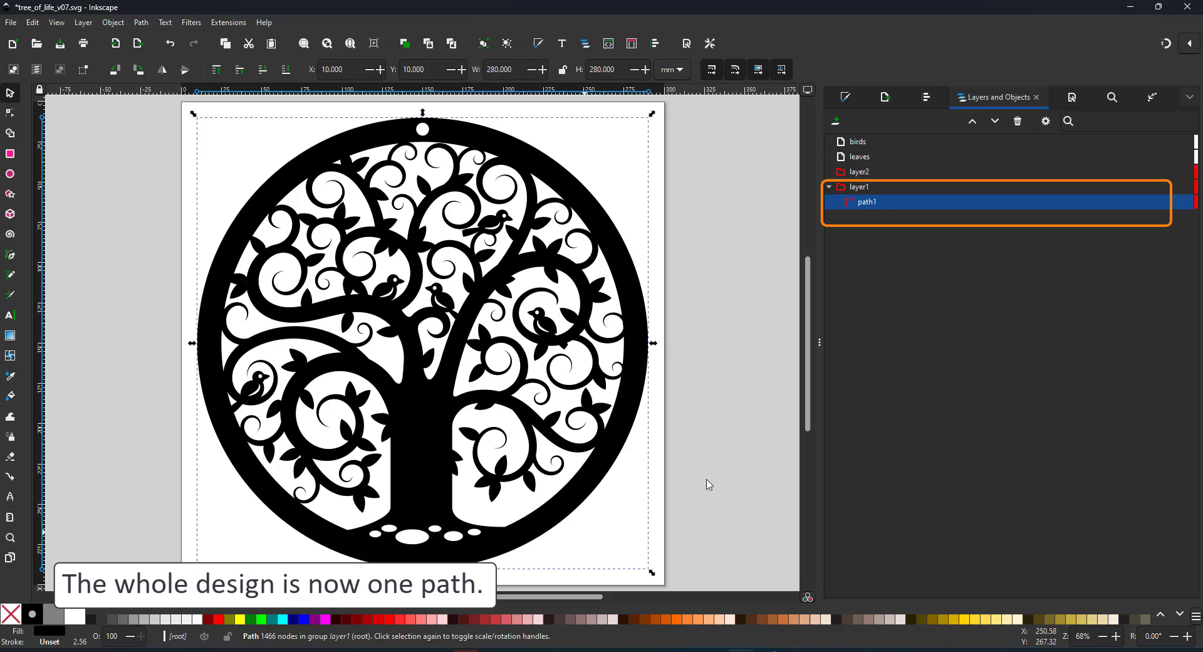
{"action": "left_click", "coordinate": [730, 418]}
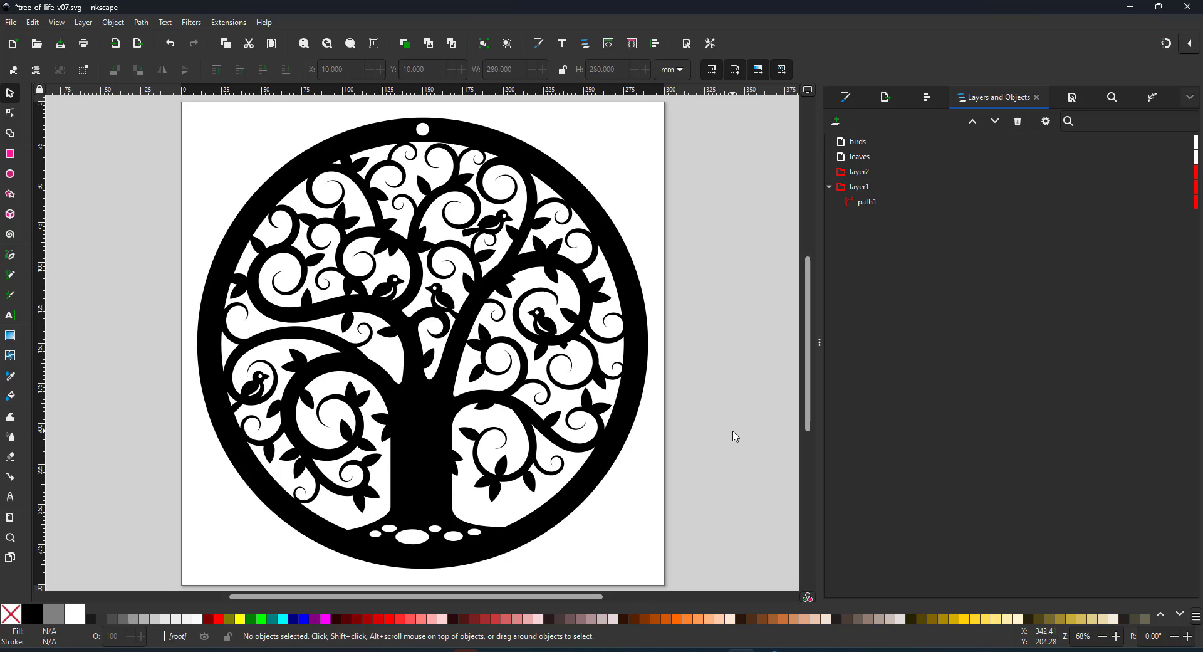
{"action": "key", "text": "ctrl"}
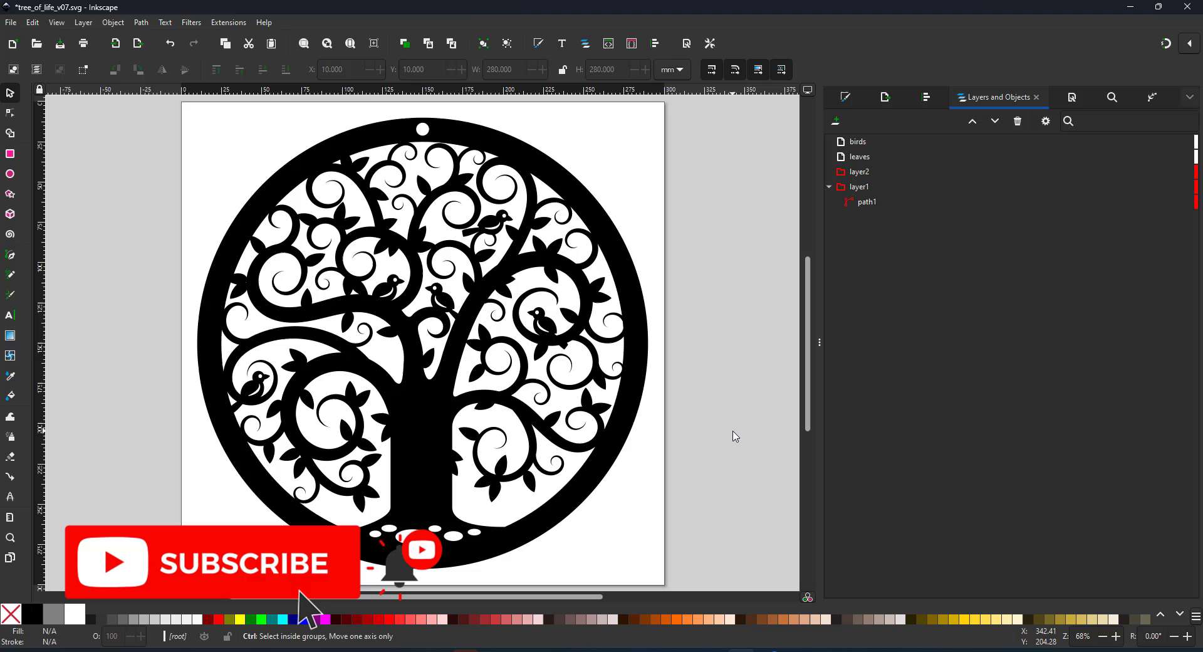
{"action": "key", "text": "shift"}
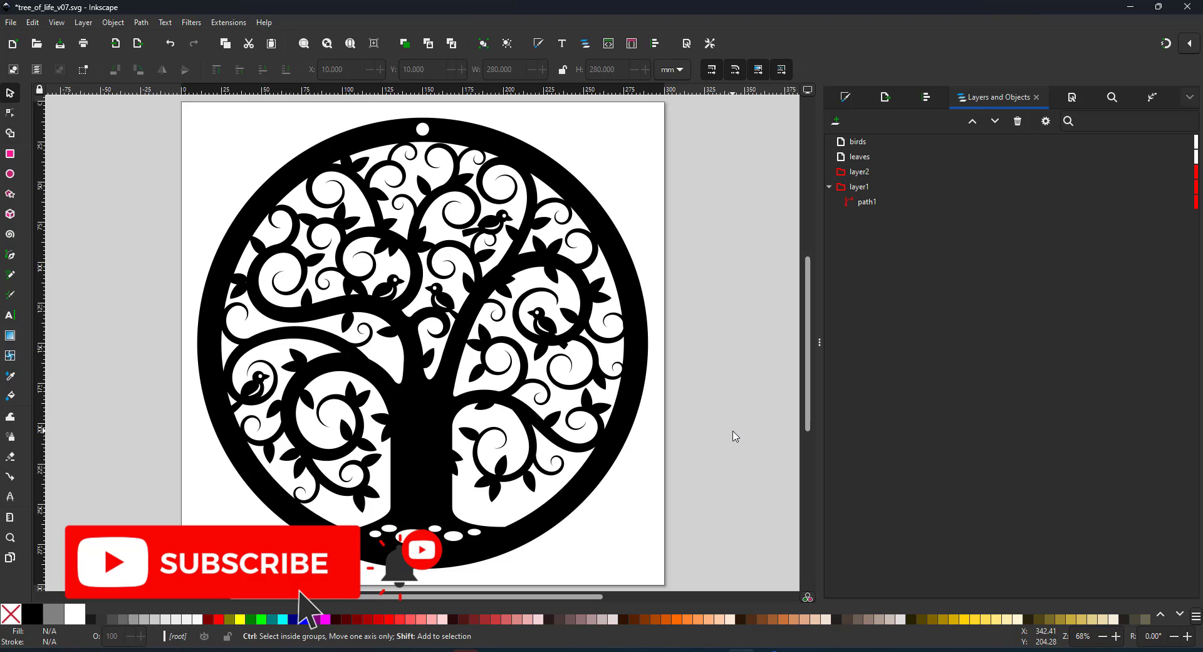